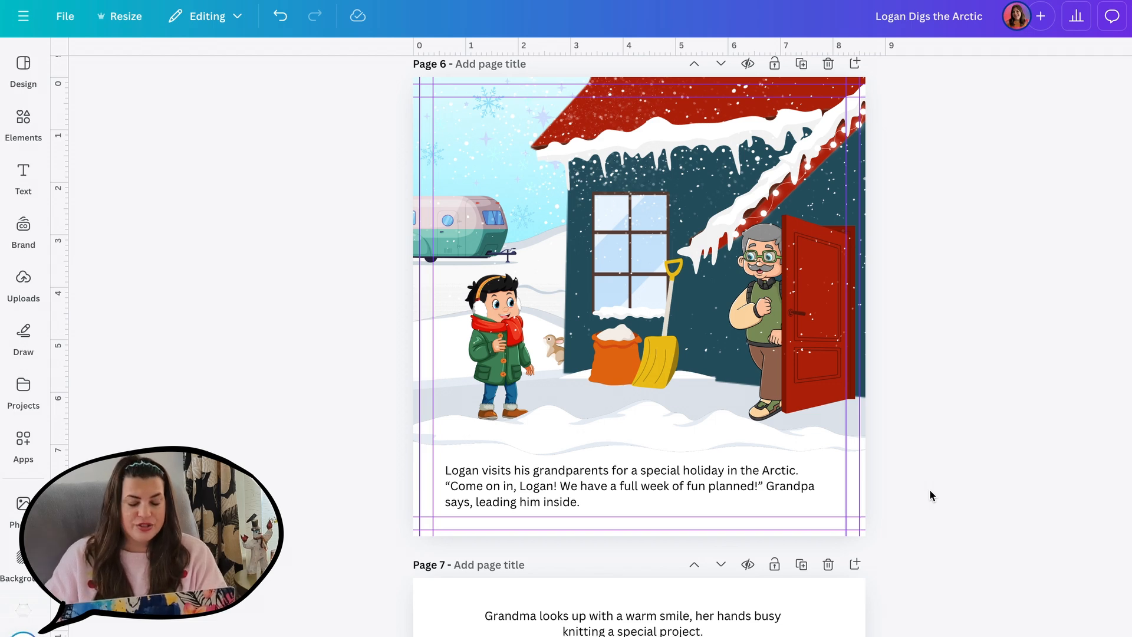
Browse the available fonts for the story text on page 6, including the uploaded and popular ones.
click(658, 493)
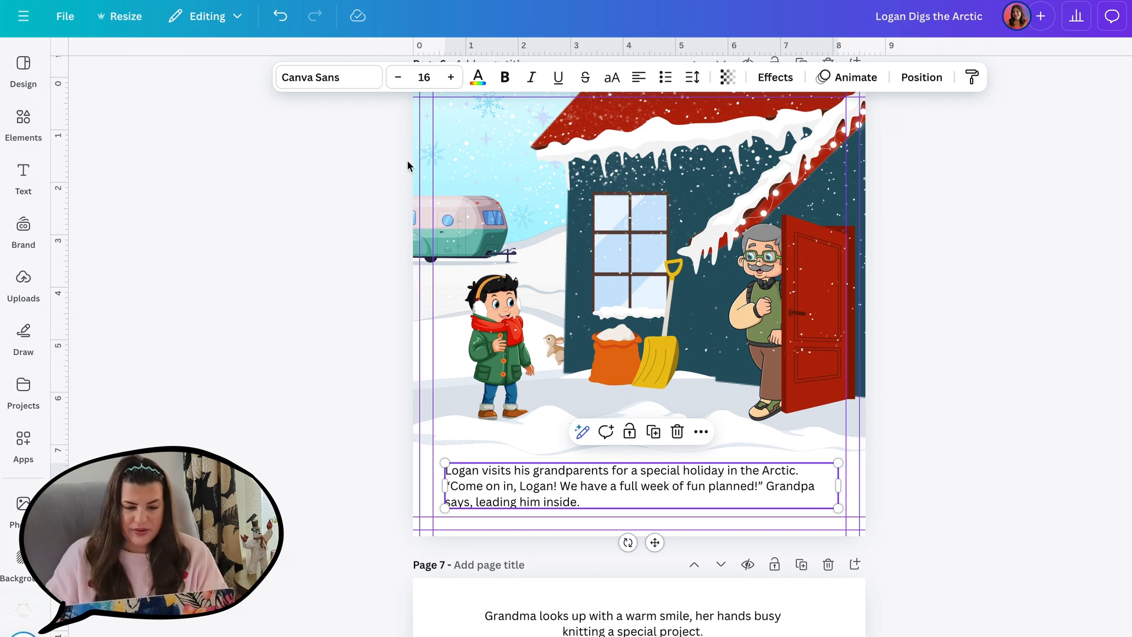
click(340, 86)
scroll(189, 316, down, 6)
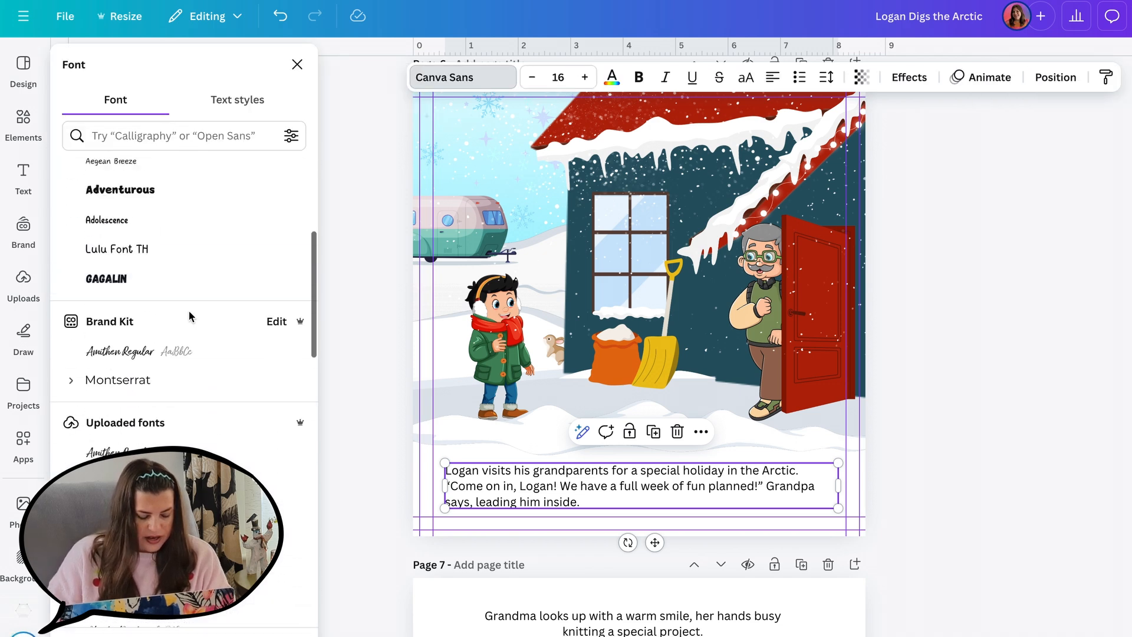
scroll(190, 316, down, 3)
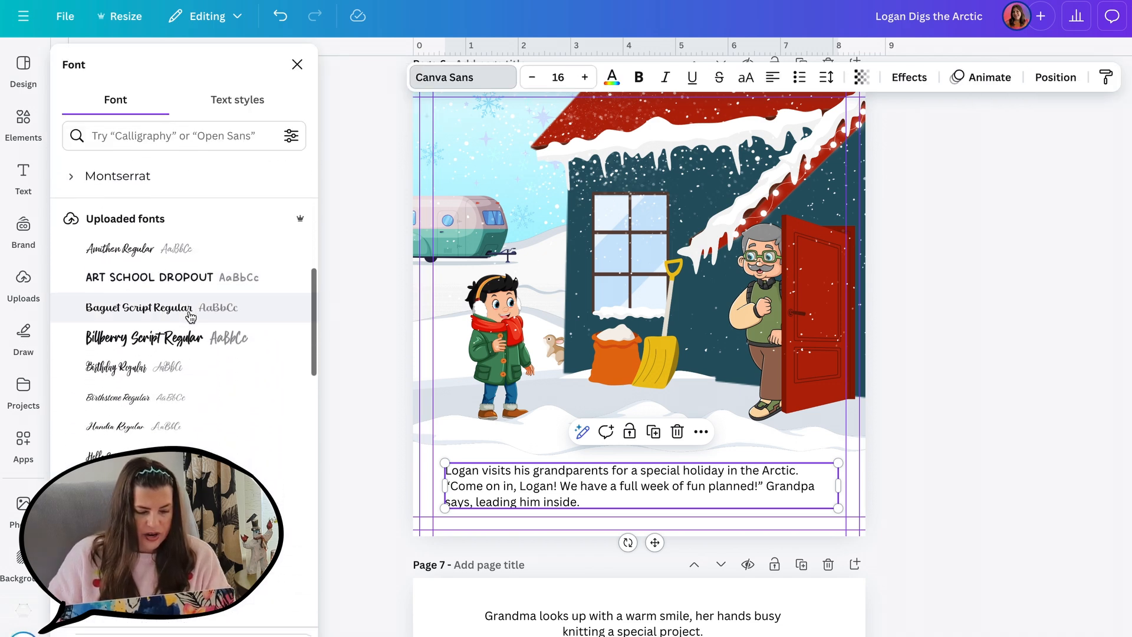
scroll(190, 316, down, 10)
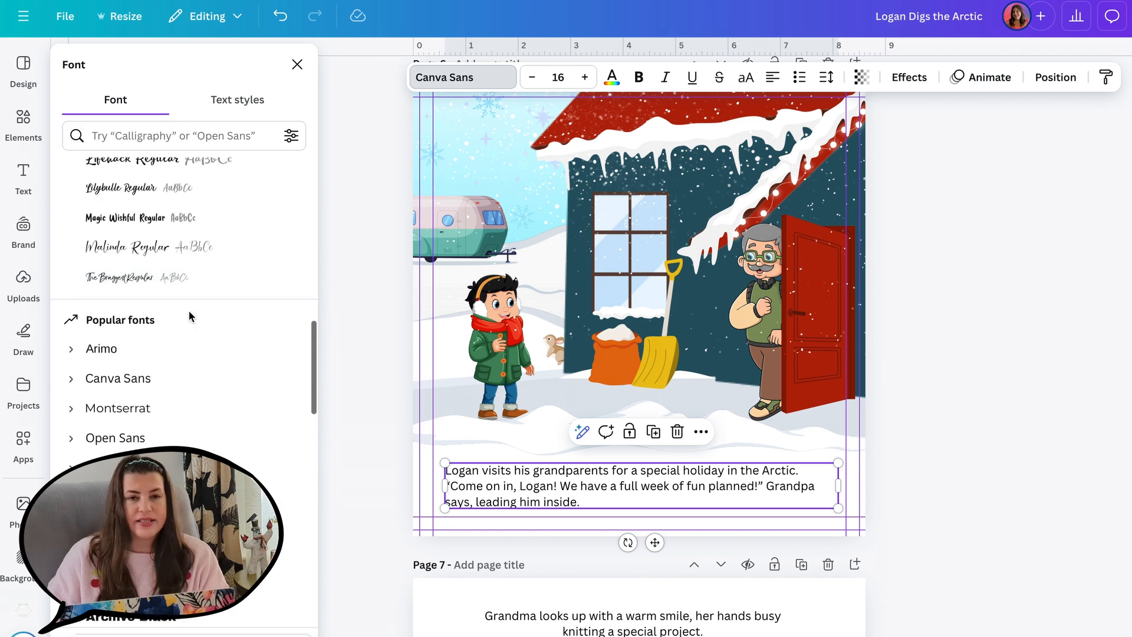
scroll(189, 317, down, 2)
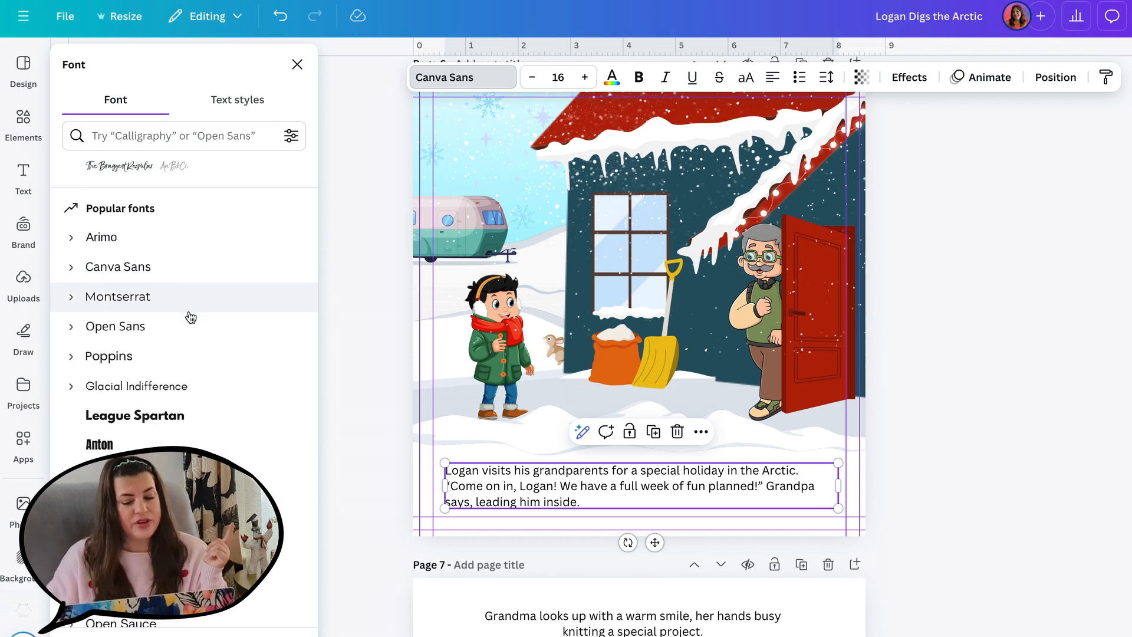
scroll(190, 318, down, 1)
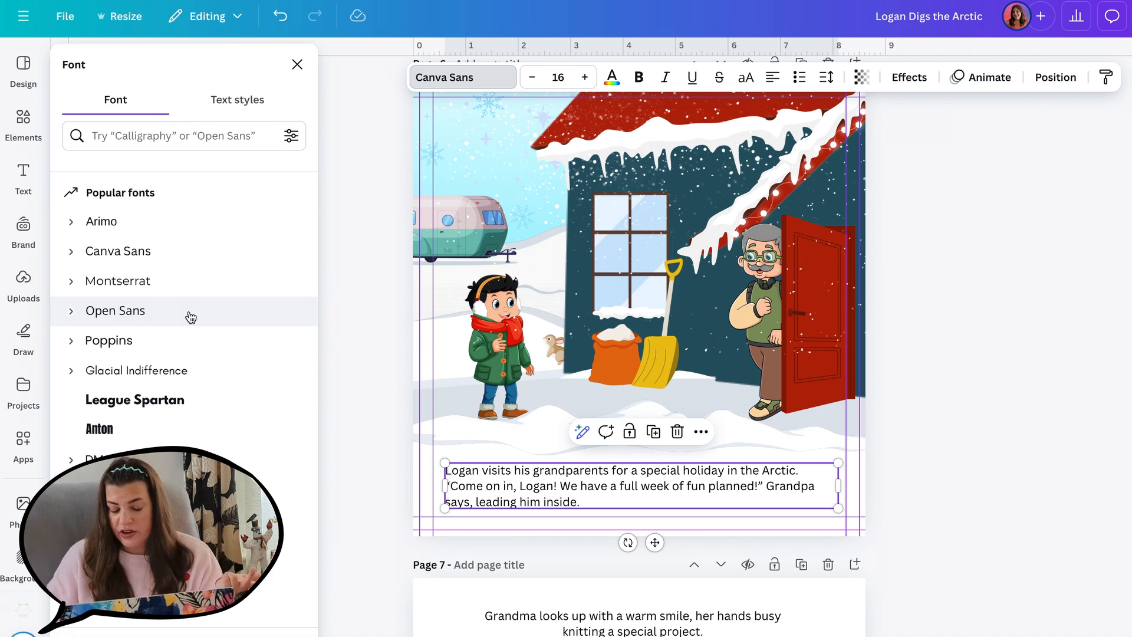
scroll(190, 317, down, 5)
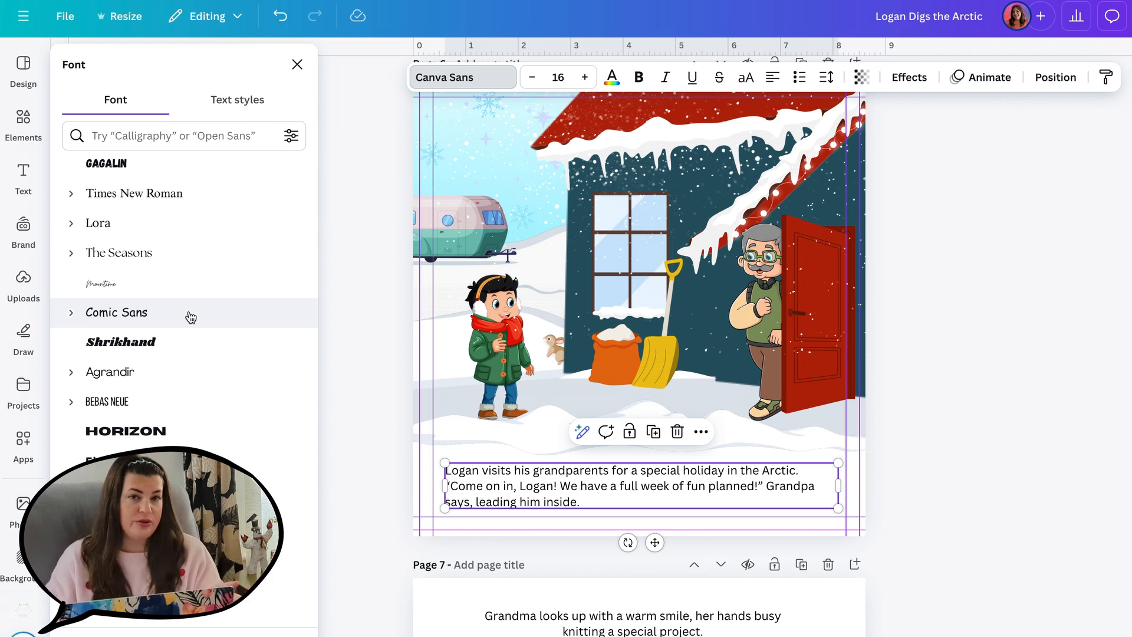
scroll(190, 317, up, 5)
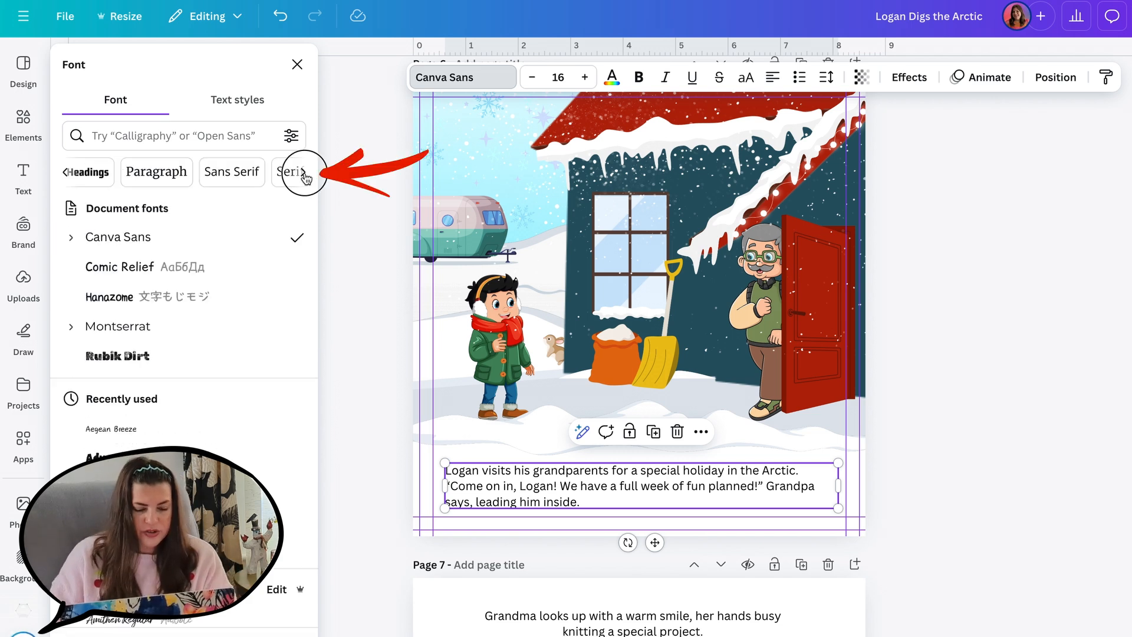
Filter the fonts to Handwriting and try Sigher and More Sugar on the page 6 story text.
click(304, 172)
click(303, 173)
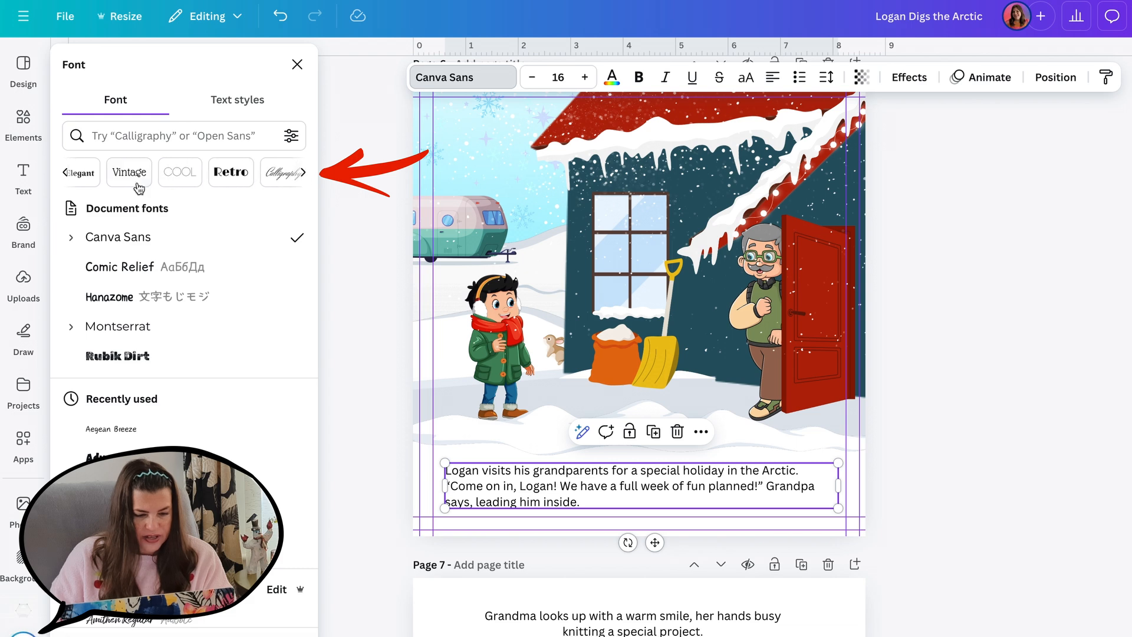
click(303, 172)
click(109, 176)
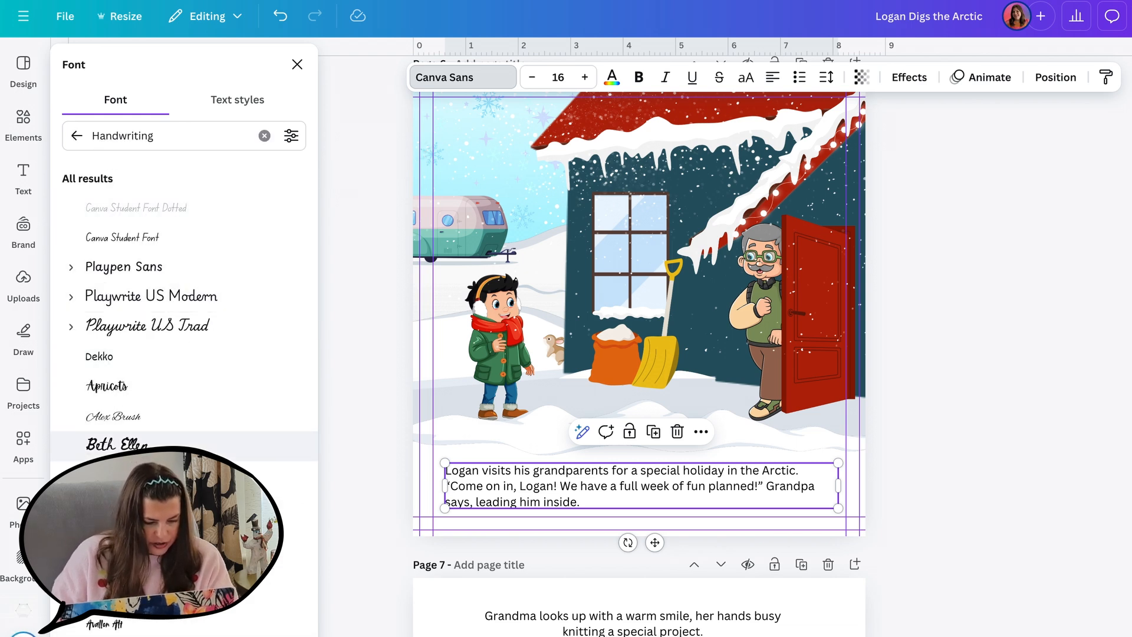
scroll(143, 354, down, 4)
click(142, 273)
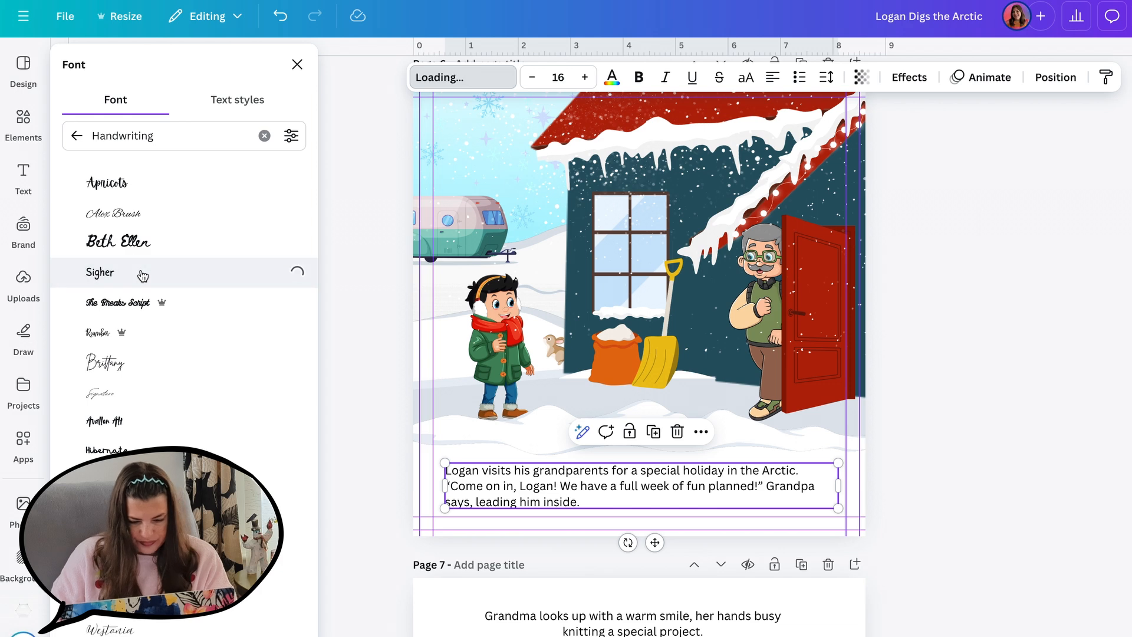
scroll(142, 275, down, 5)
click(208, 371)
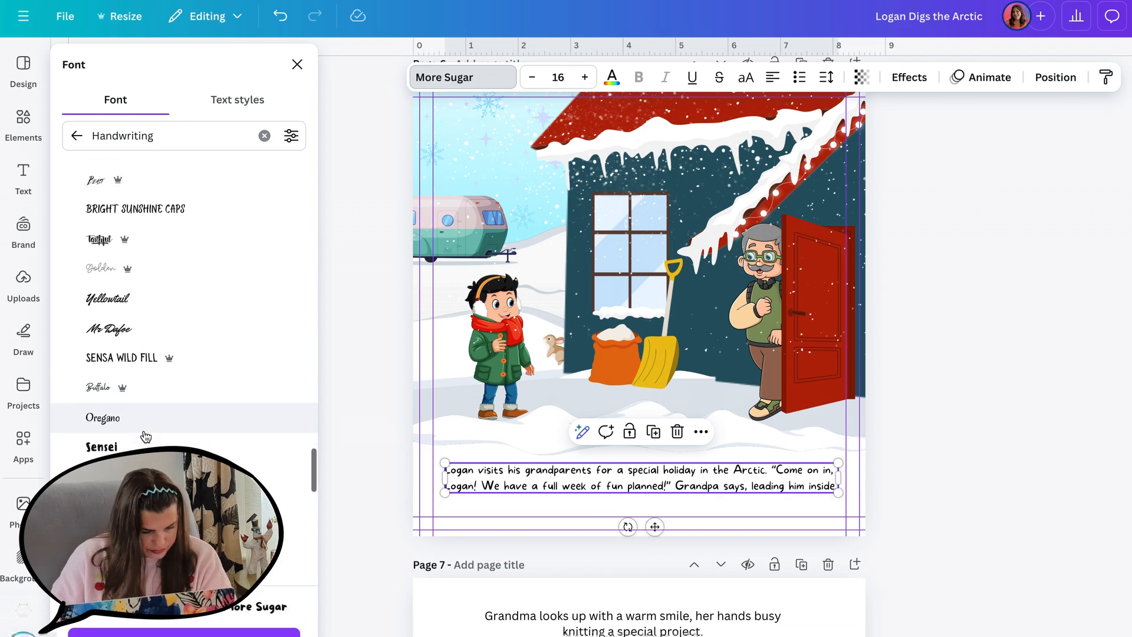
Set the page 6 text to IreneFlorentina from the "school" fonts and replace Canva Sans with it across the whole design.
scroll(144, 437, down, 2)
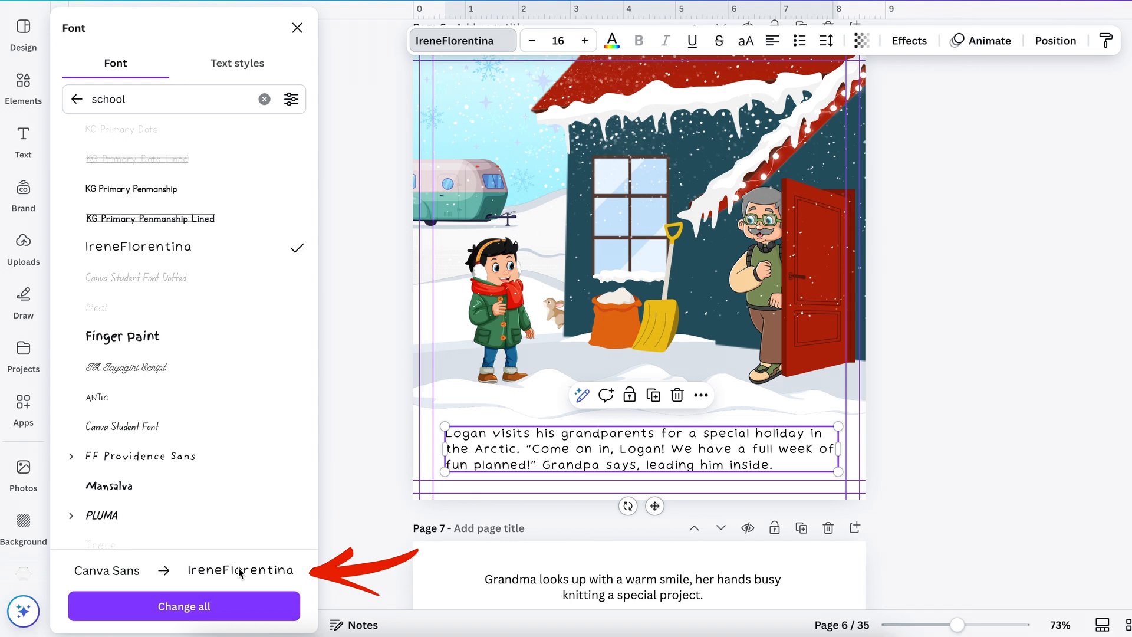
click(174, 607)
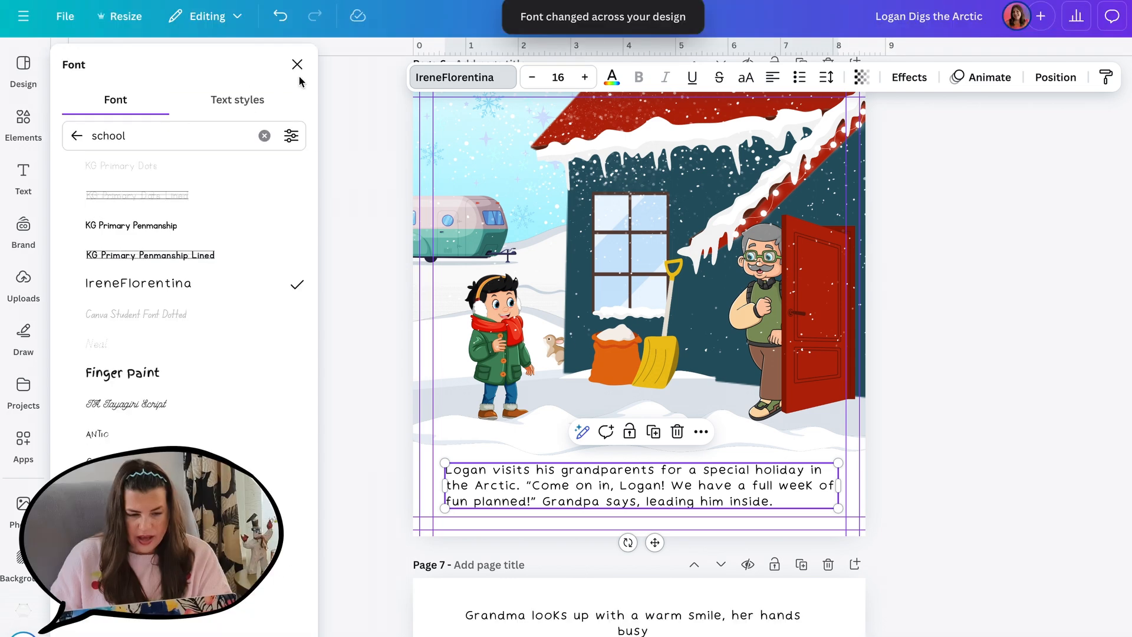
click(298, 27)
click(355, 386)
Widen the page 7 text box so "busy" fits on the first line, and shift it to the inner left margin guide.
scroll(355, 385, down, 5)
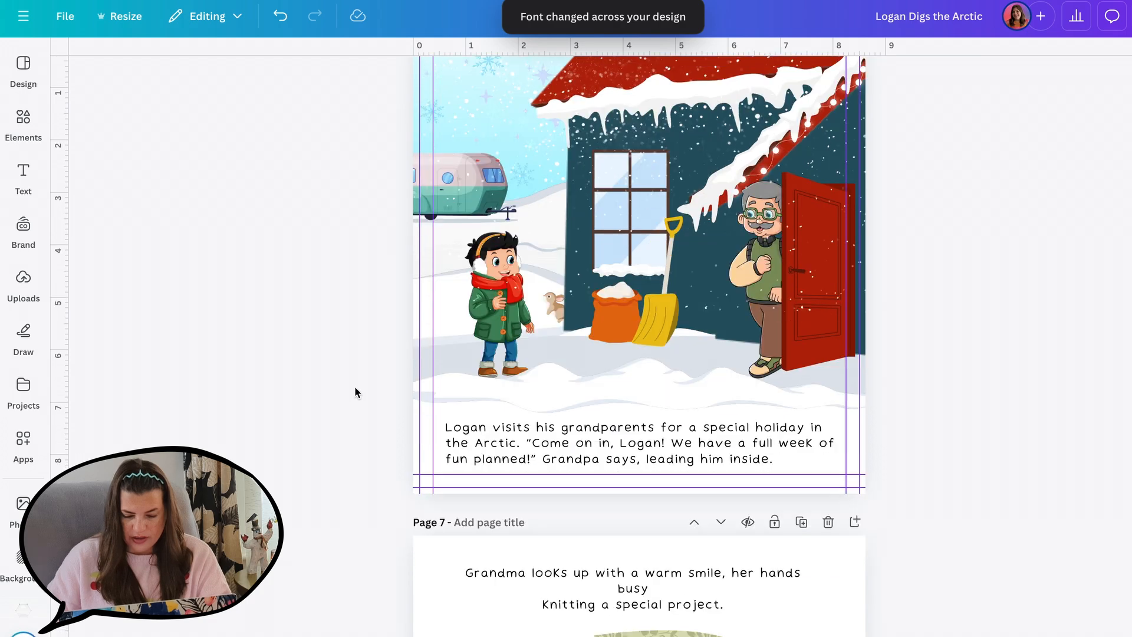
scroll(356, 392, up, 3)
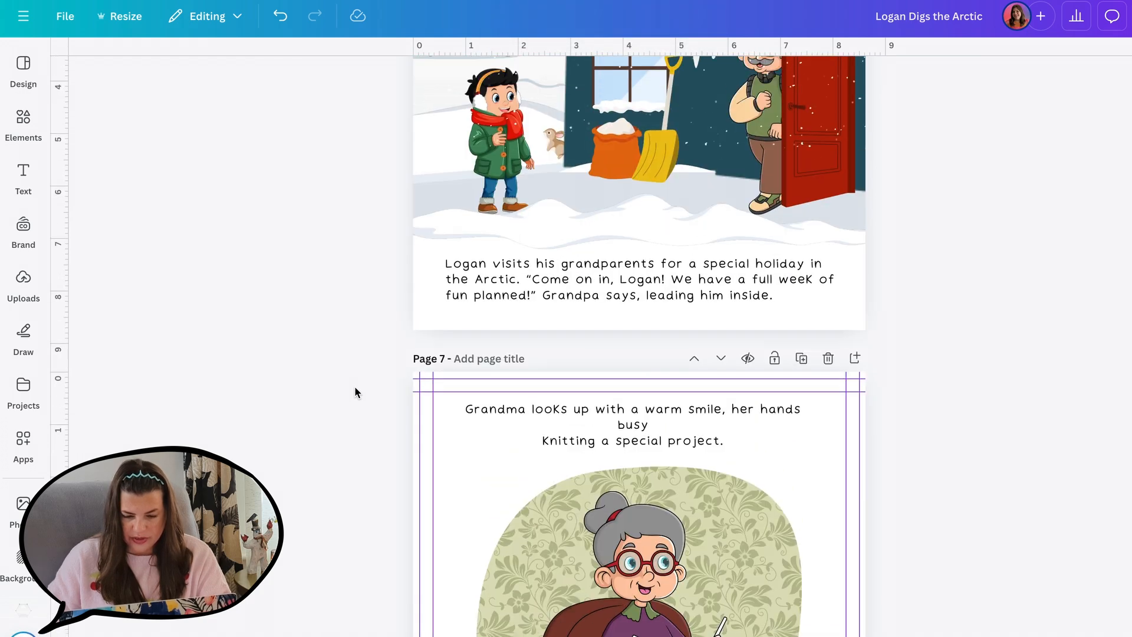
scroll(355, 386, up, 2)
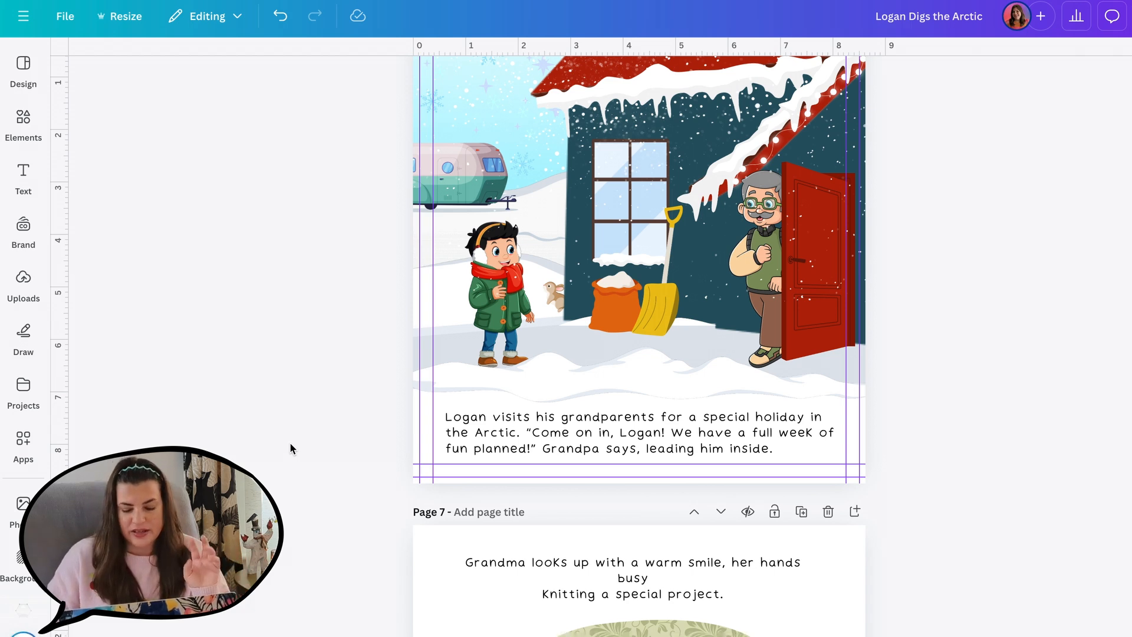
scroll(290, 448, down, 5)
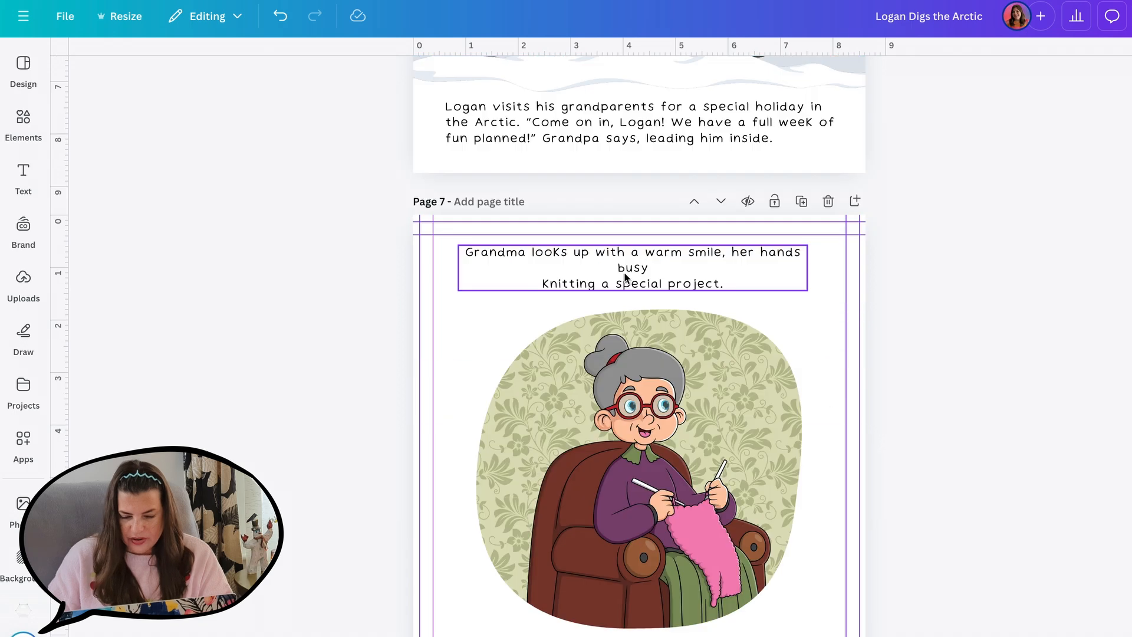
click(626, 277)
drag(808, 270, 846, 270)
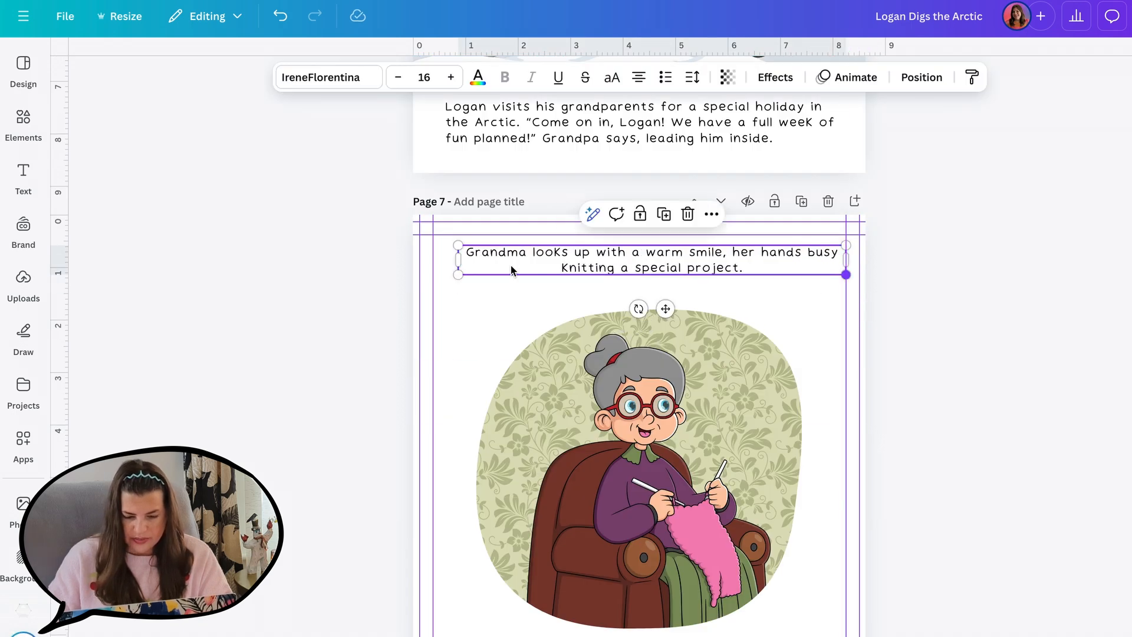
drag(452, 259, 426, 260)
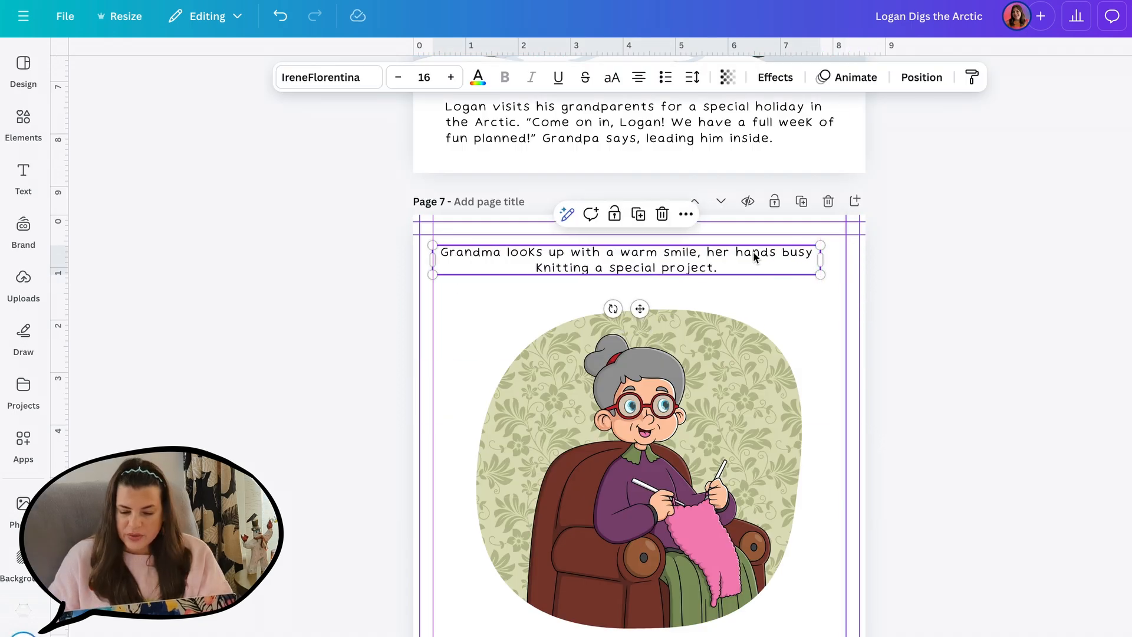
Rebreak the page 7 text into two lines after "warm smile," and widen its text box to nearly the full page width.
click(703, 259)
key(Return)
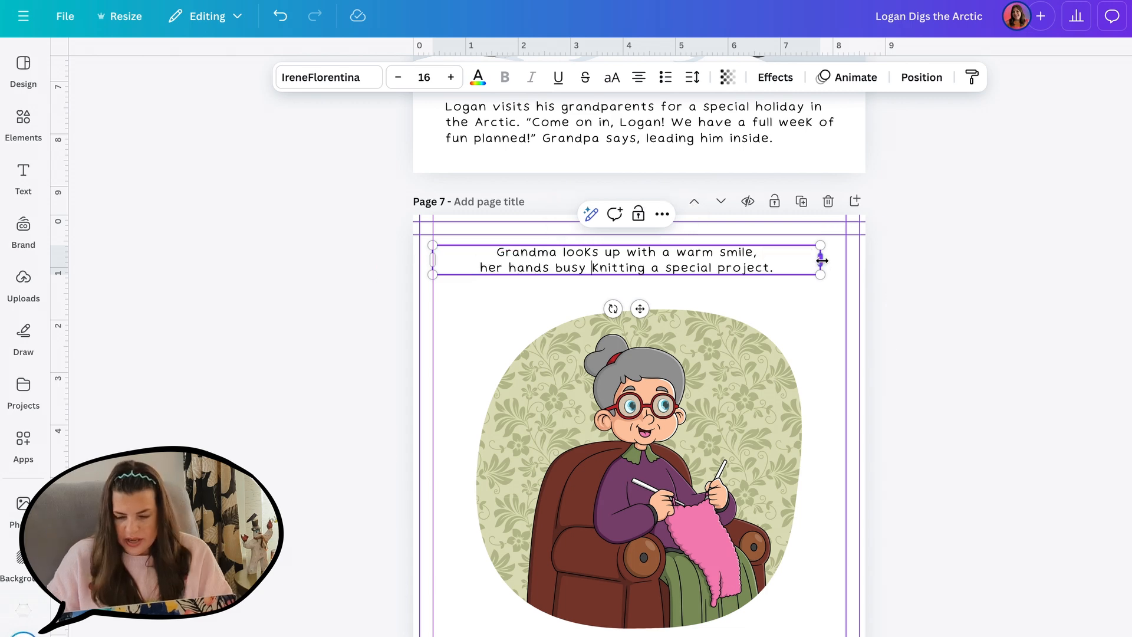
drag(821, 260, 861, 260)
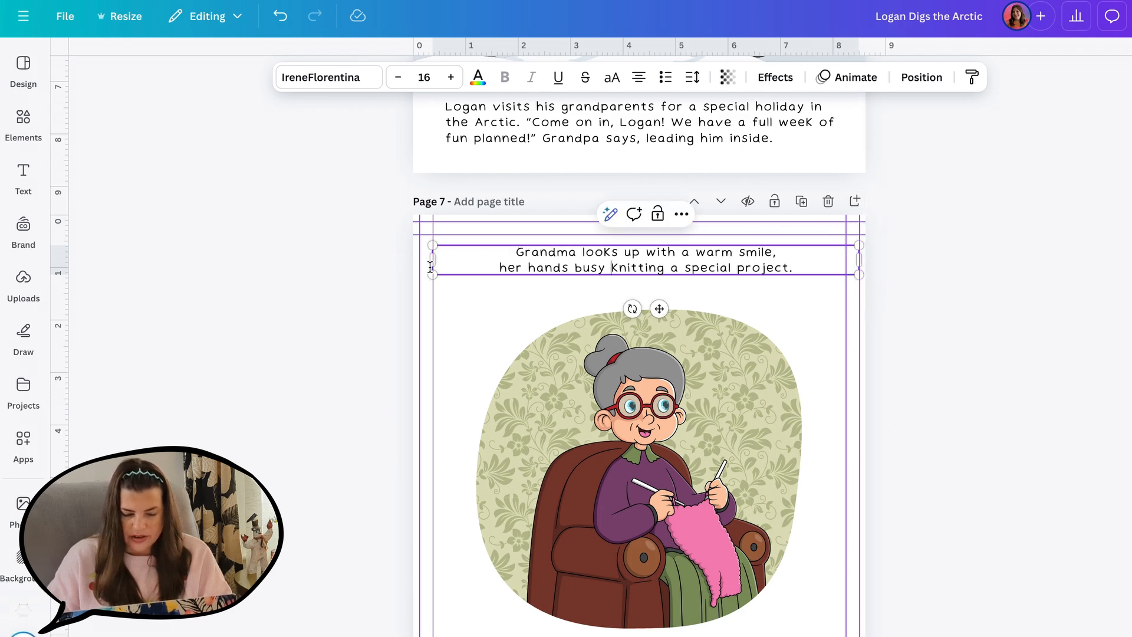
drag(422, 260, 409, 262)
click(401, 345)
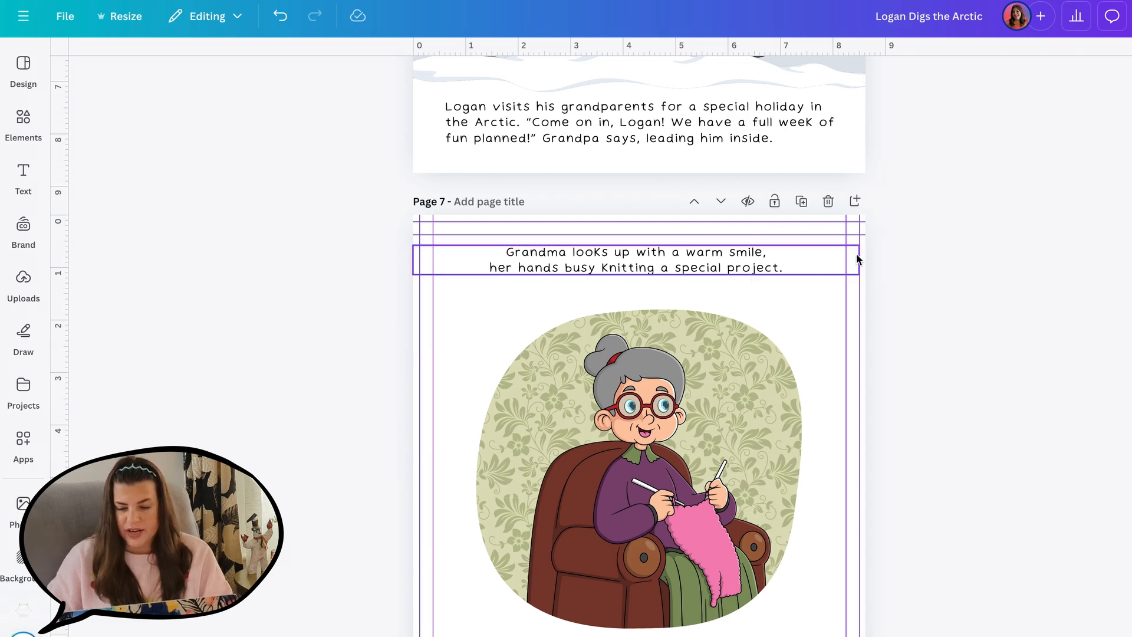
click(702, 254)
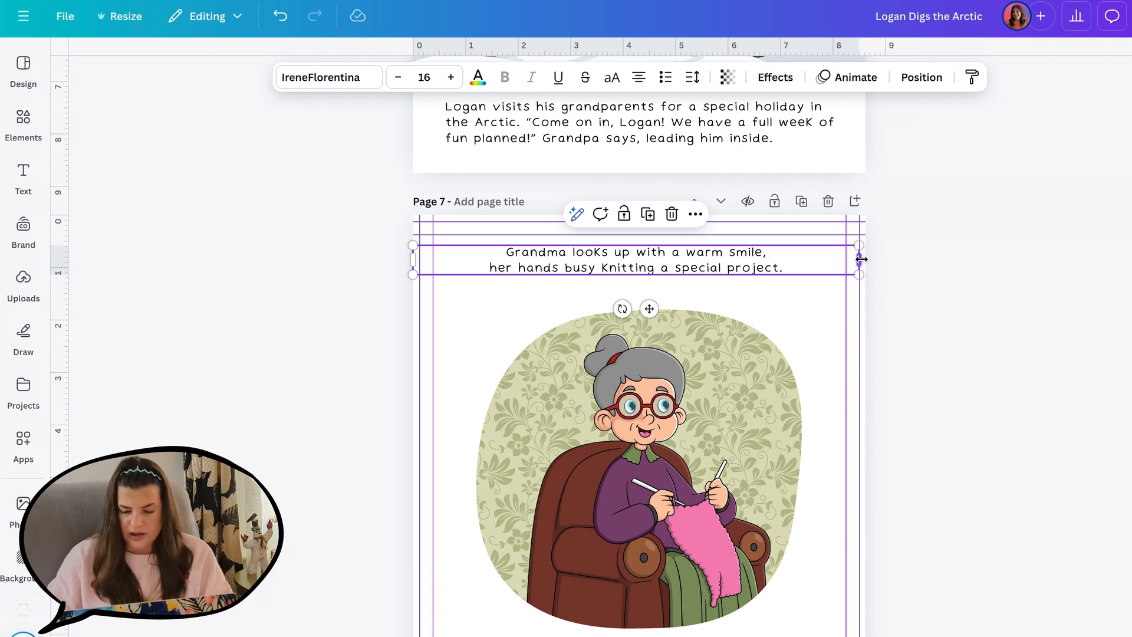
scroll(904, 327, up, 5)
click(448, 435)
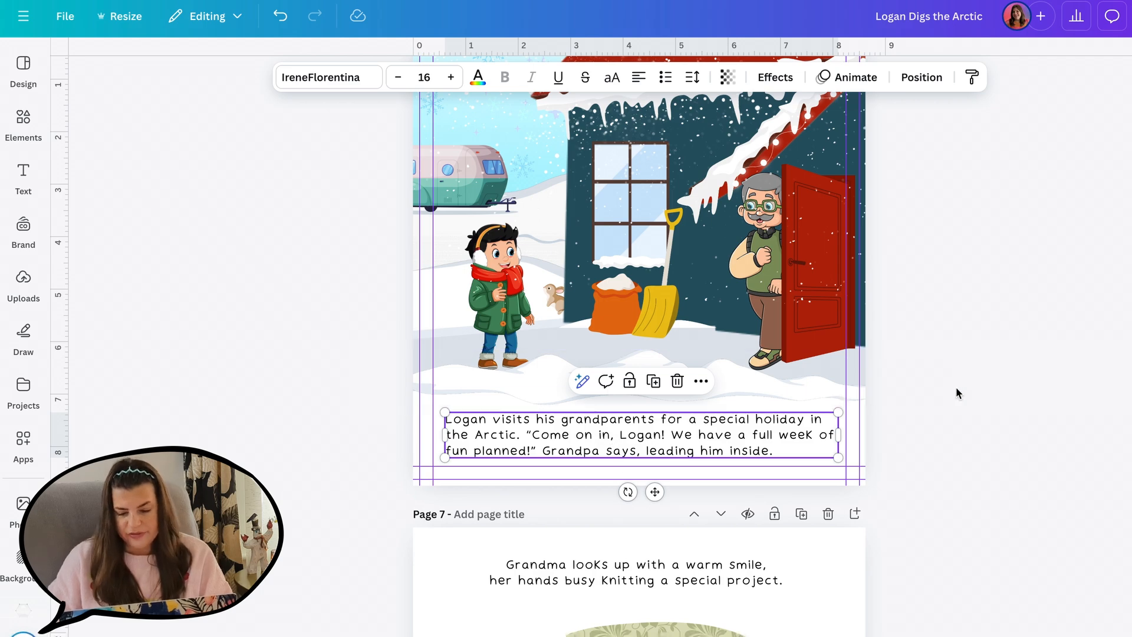
click(991, 400)
Duplicate the page 8 story paragraph, placing one copy at the page's upper margin guide and the other below the middle.
scroll(991, 399, down, 8)
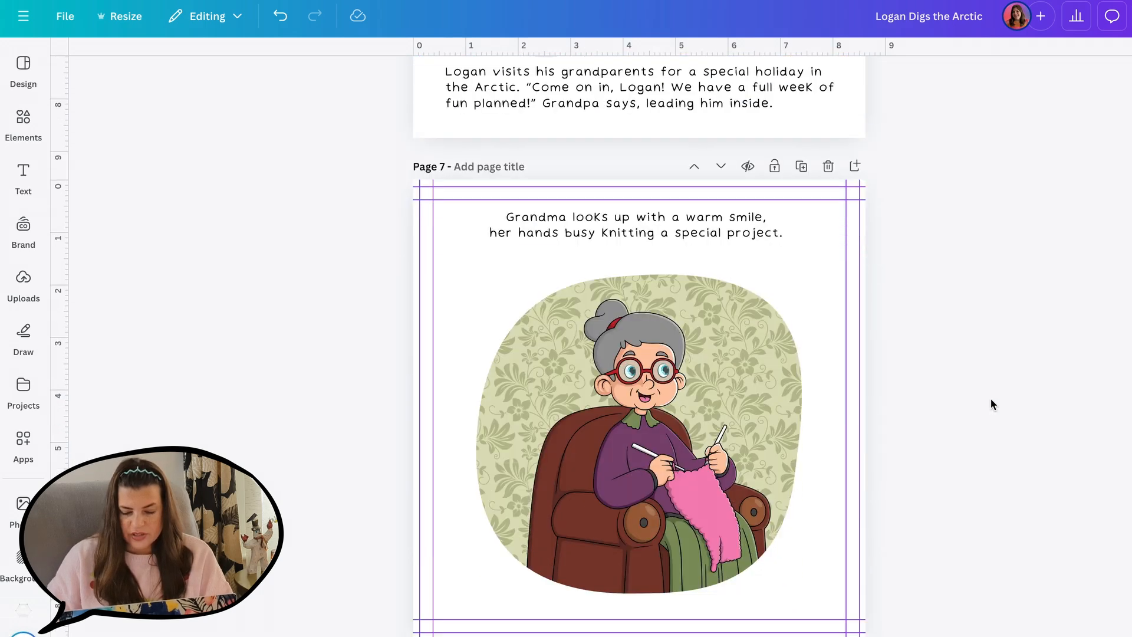
scroll(990, 400, down, 4)
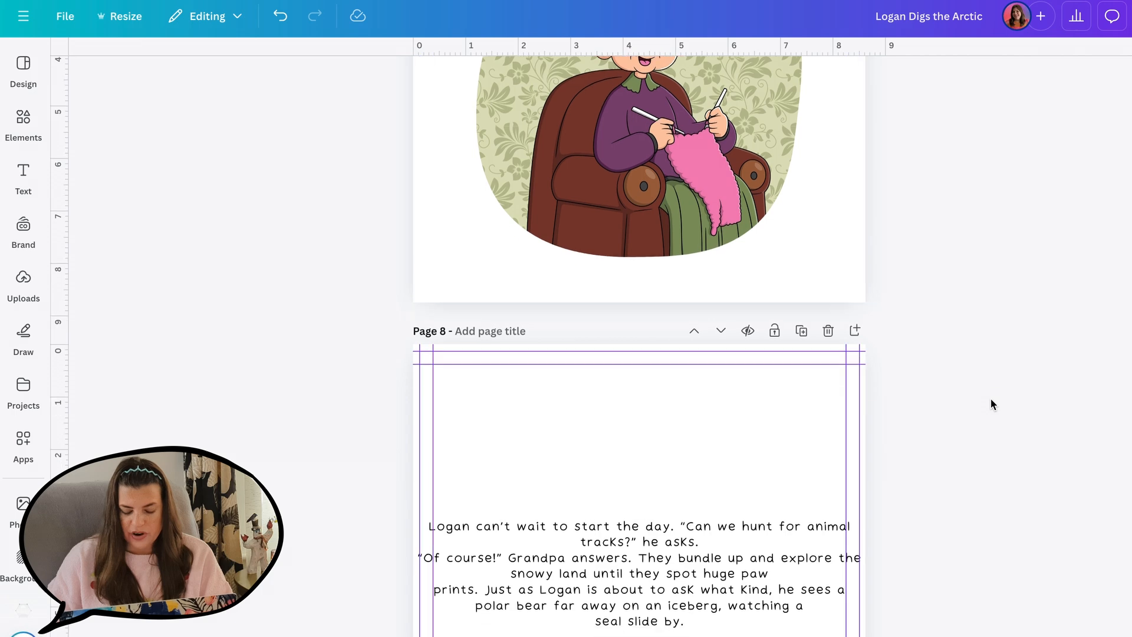
scroll(991, 399, down, 3)
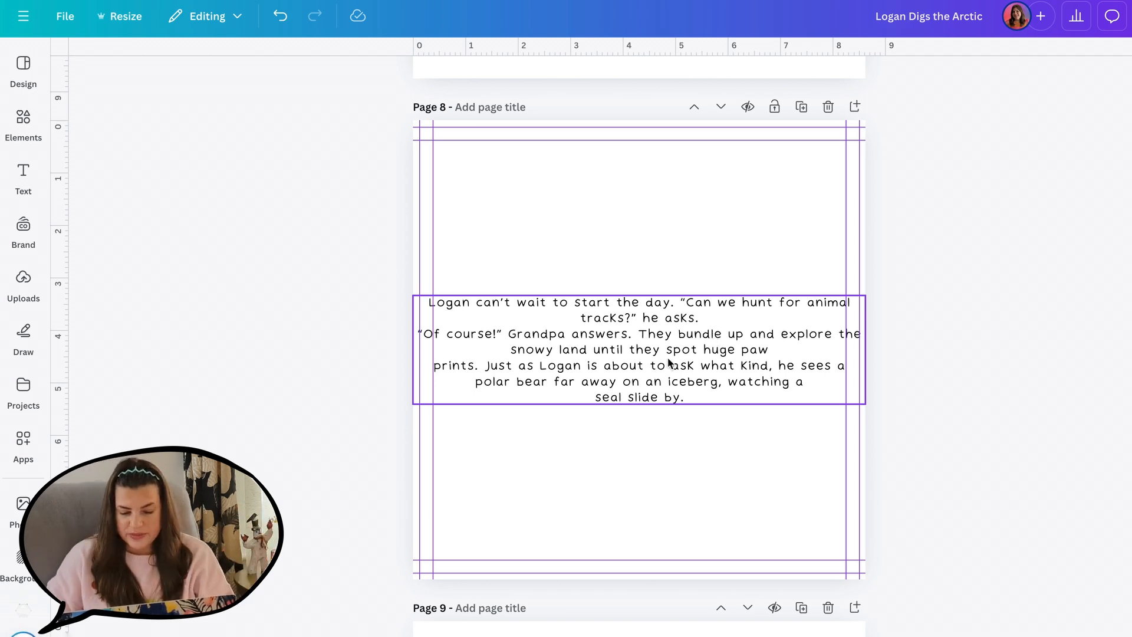
click(652, 336)
drag(652, 336, 629, 376)
click(665, 178)
Remove the final sentence, starting "Just as", from the upper paragraph on page 8 so it ends with "paw prints.".
double_click(664, 177)
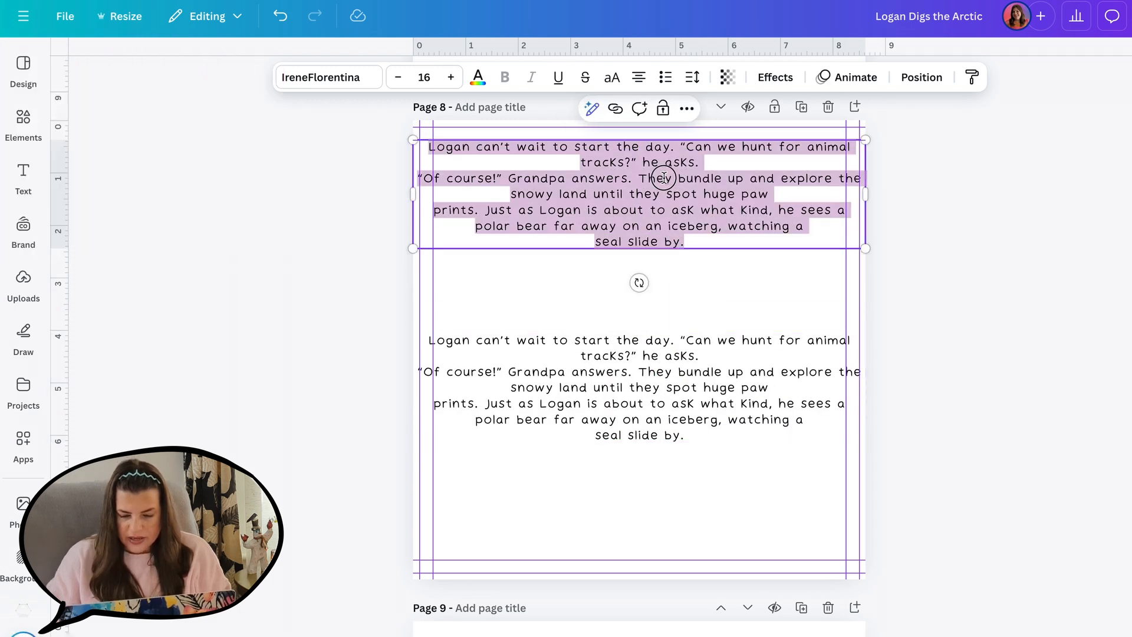
click(640, 212)
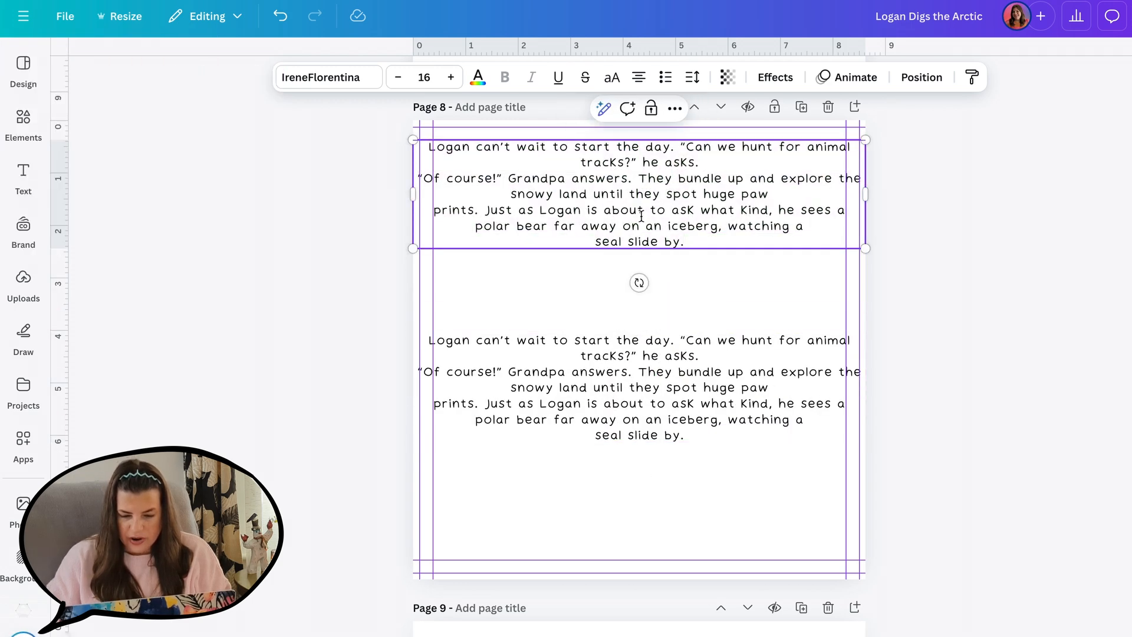
drag(479, 210, 689, 241)
key(ctrl+x)
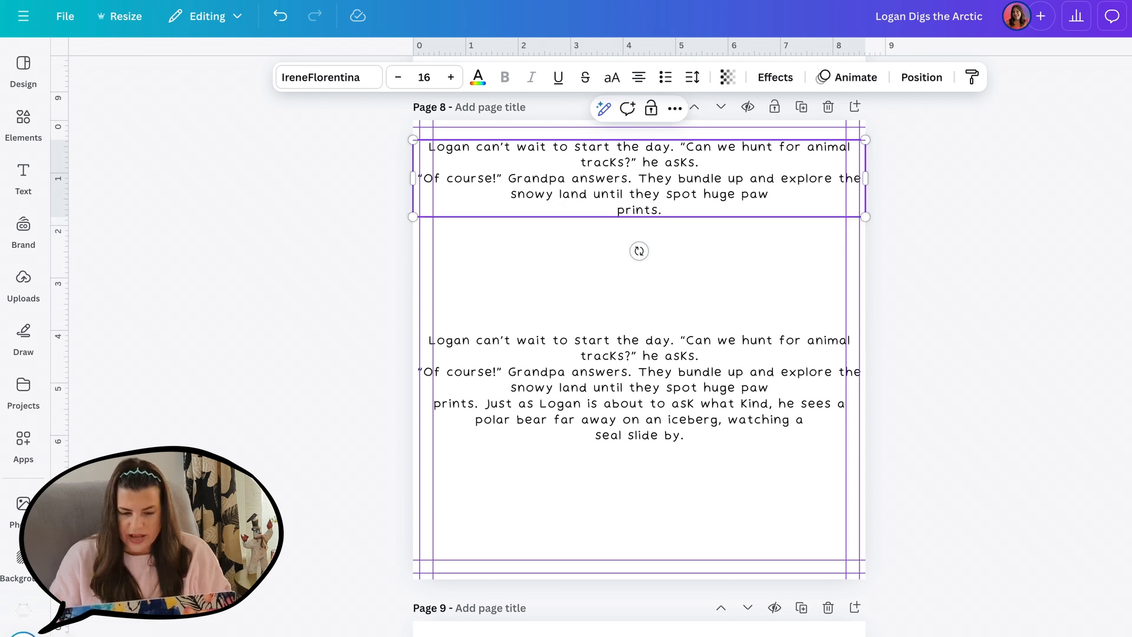
Delete everything before the final sentence, starting "Just as", in the lower copy of the paragraph on page 8.
click(642, 389)
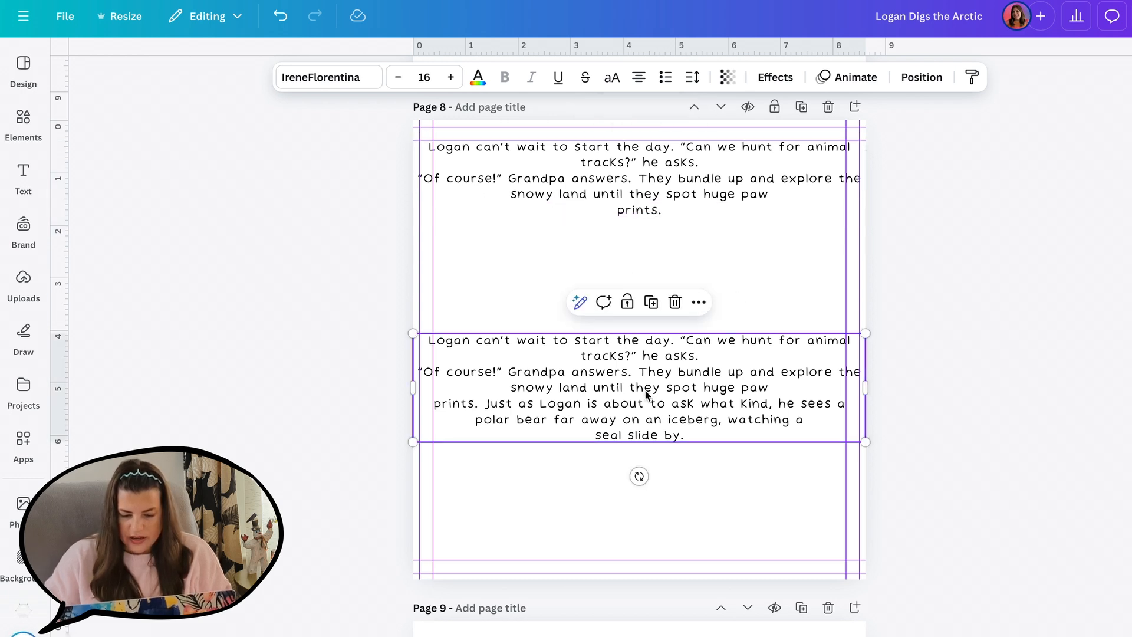
double_click(643, 389)
click(621, 401)
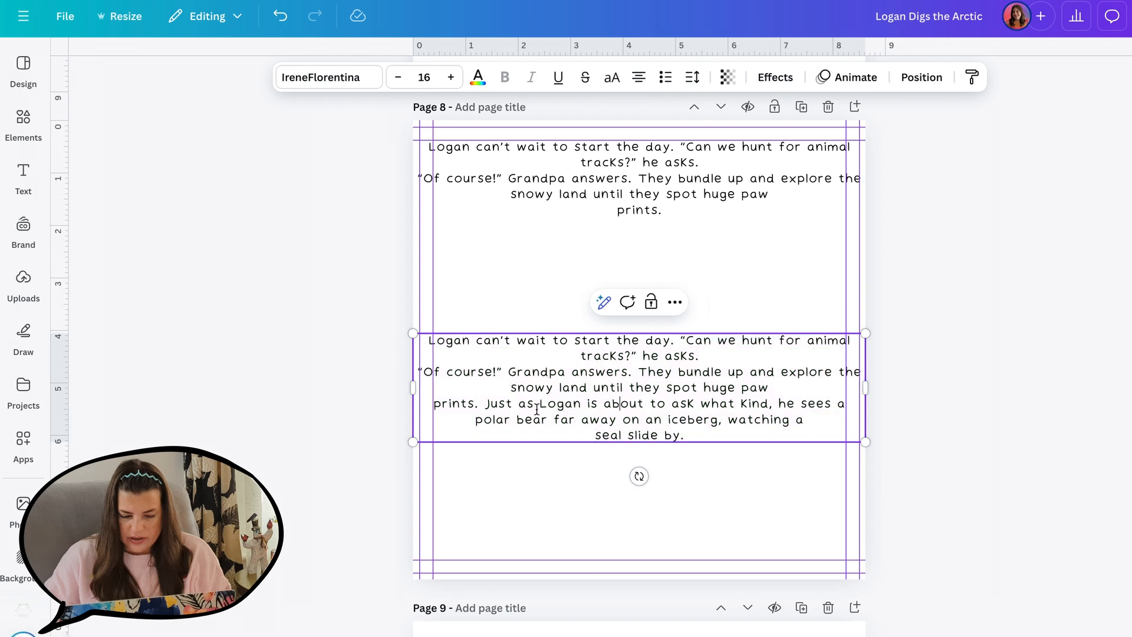
click(486, 405)
drag(471, 371, 428, 343)
key(BackSpace)
Move the shortened lower paragraph off page 8 down to page 9.
click(725, 399)
drag(667, 354, 664, 518)
scroll(662, 427, down, 3)
scroll(664, 518, up, 3)
Narrow and left-align the page 8 paragraph inside the margins, removing the line break between "paw" and "prints.".
click(656, 233)
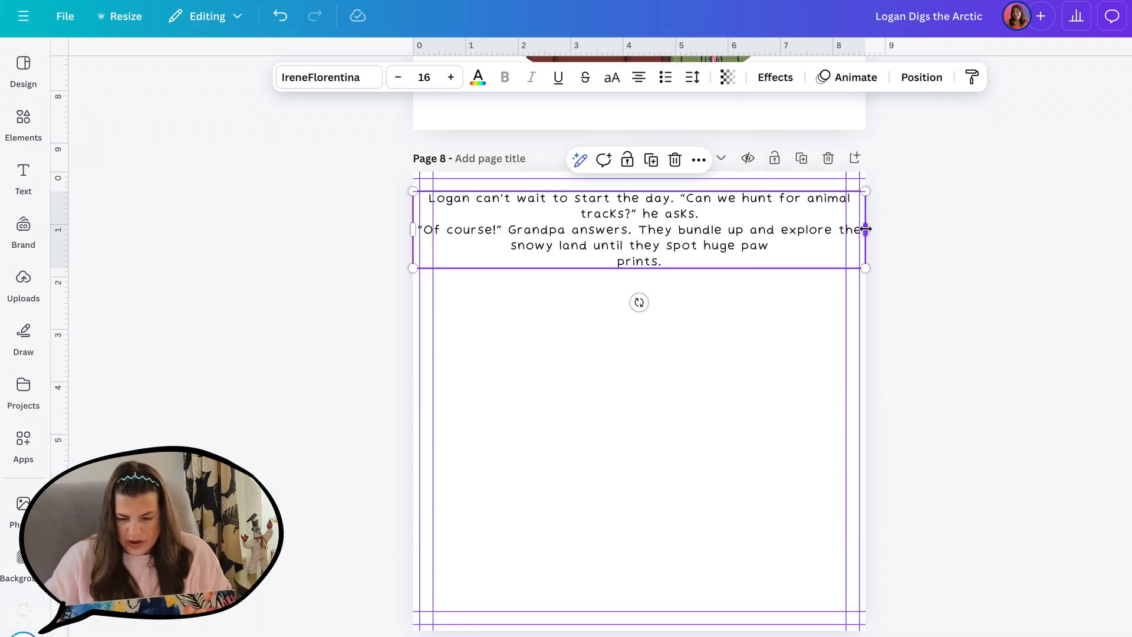
drag(865, 229, 762, 228)
click(636, 259)
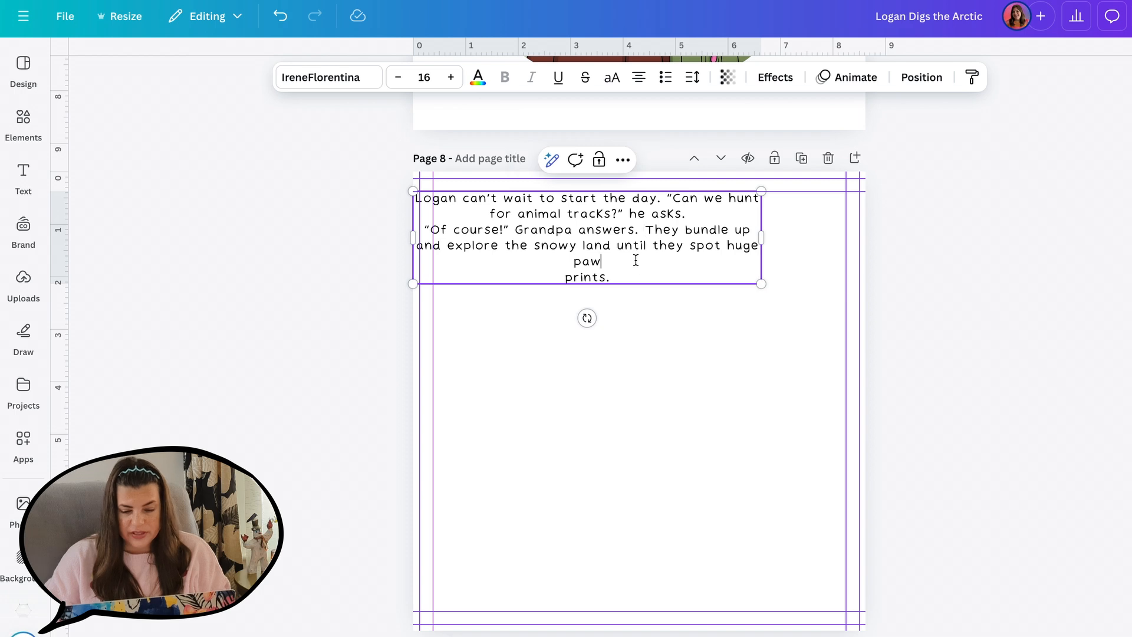
key(Delete)
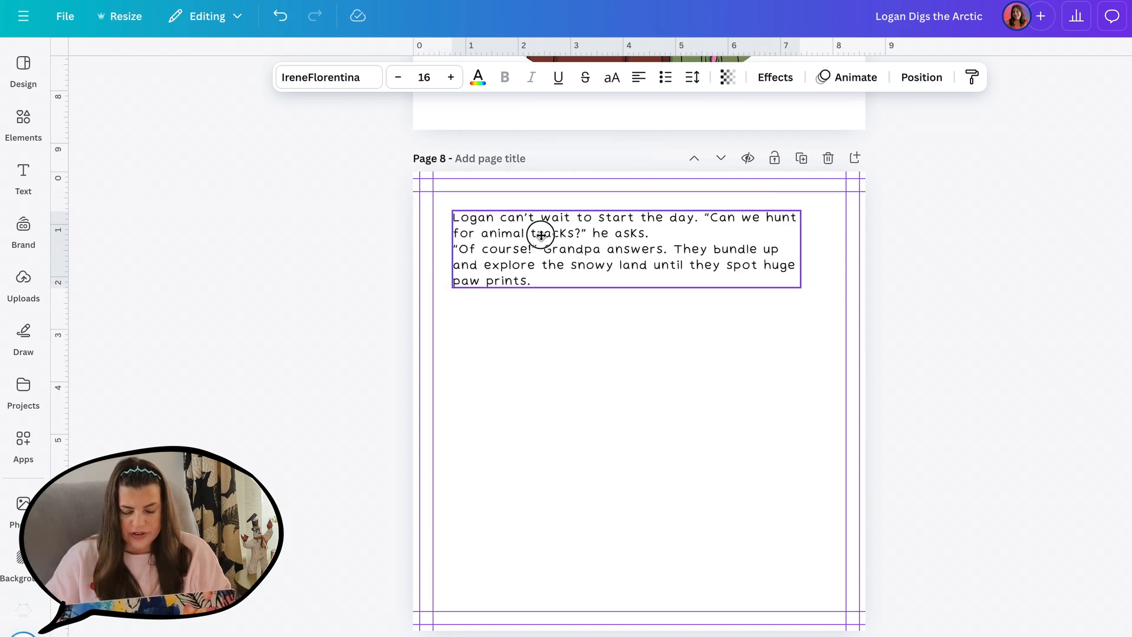
drag(541, 236, 539, 235)
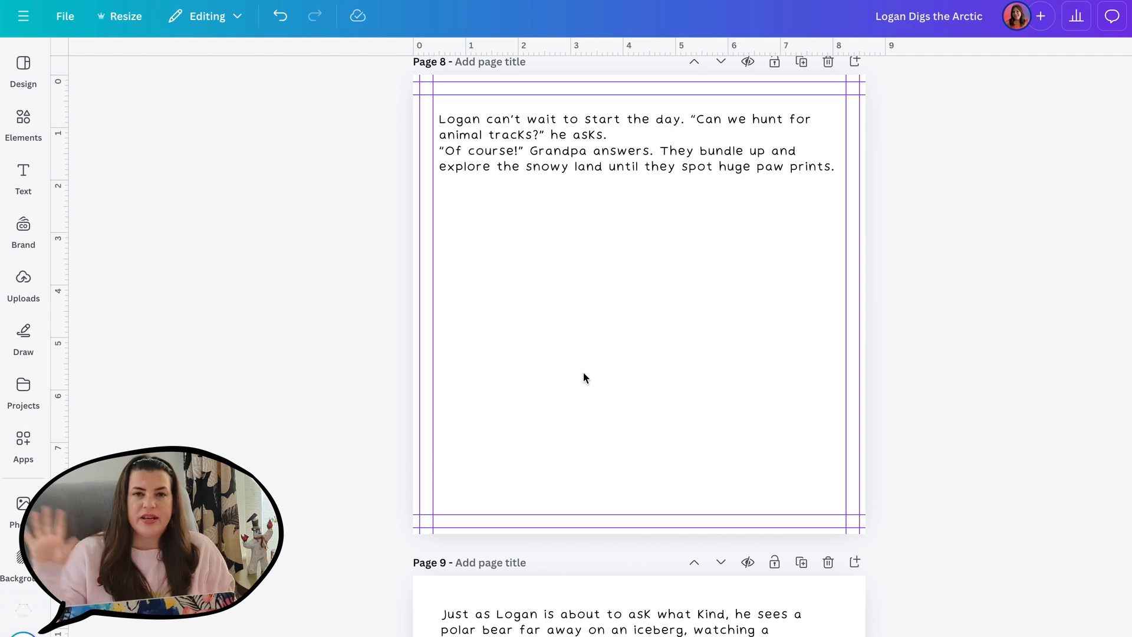
scroll(583, 374, down, 3)
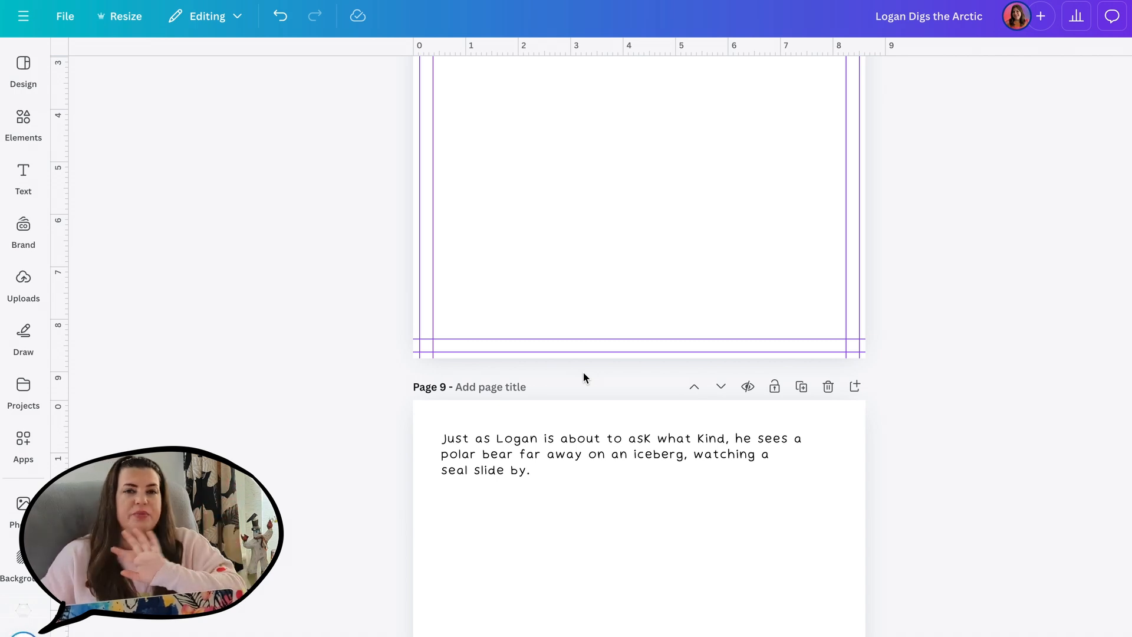
scroll(584, 377, up, 2)
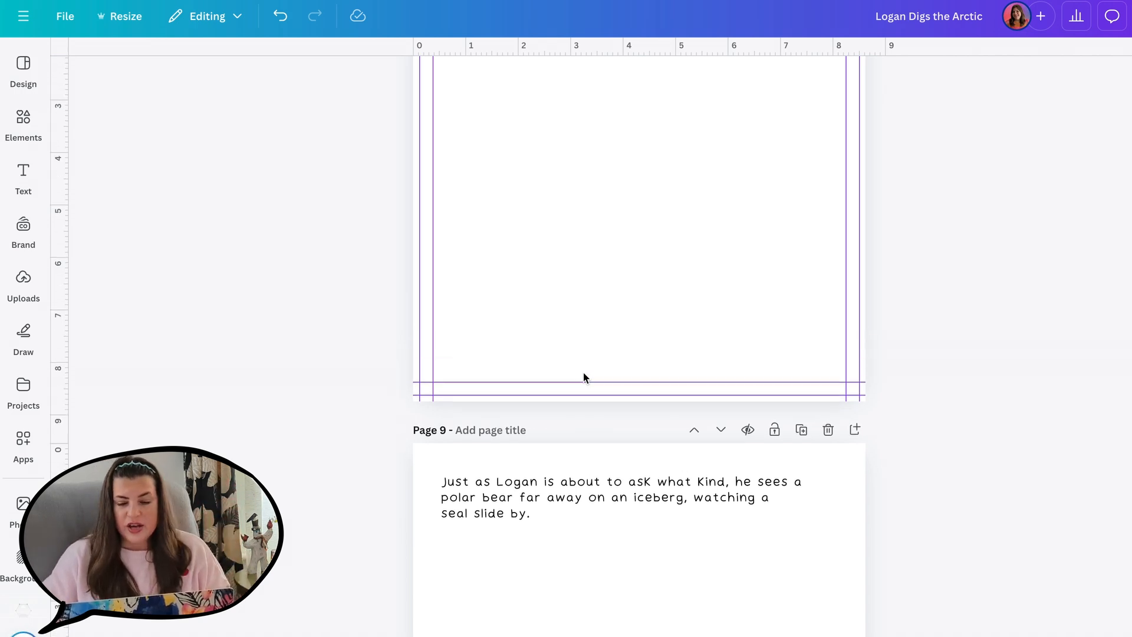
scroll(583, 377, up, 2)
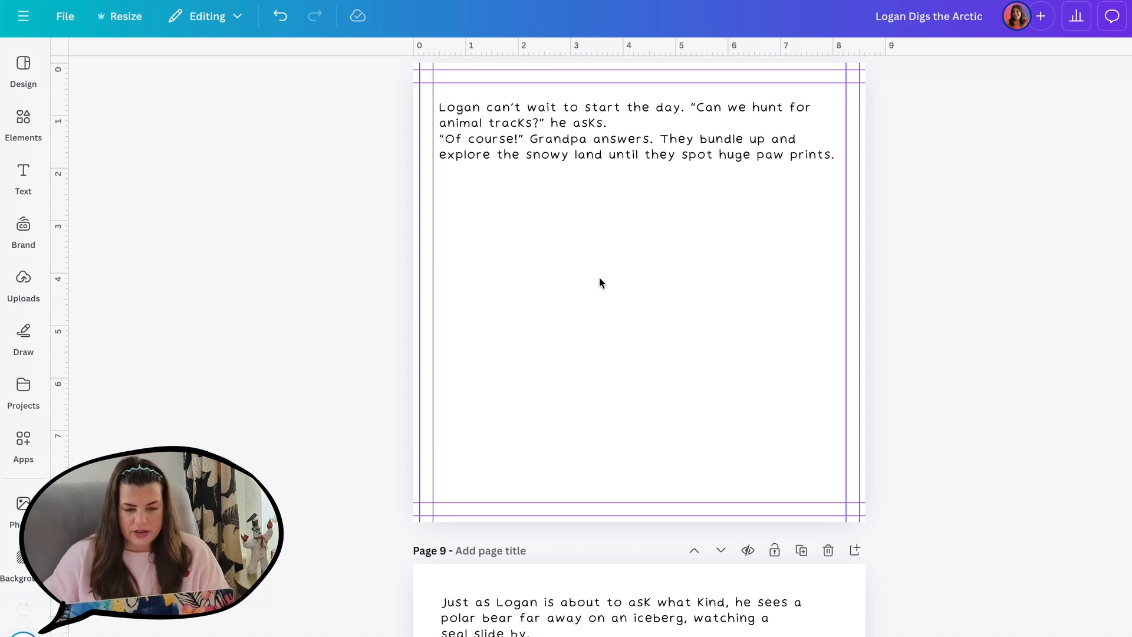
Copy the blue gradient background layer from the page 6 illustration.
scroll(600, 281, up, 10)
scroll(599, 282, up, 5)
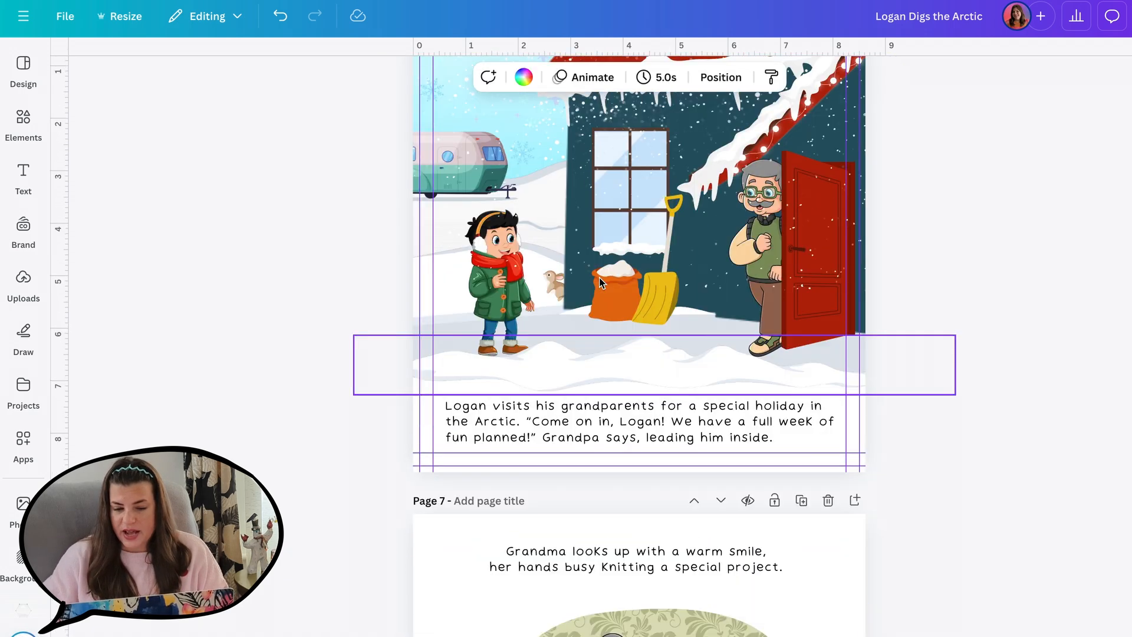
scroll(599, 281, up, 1)
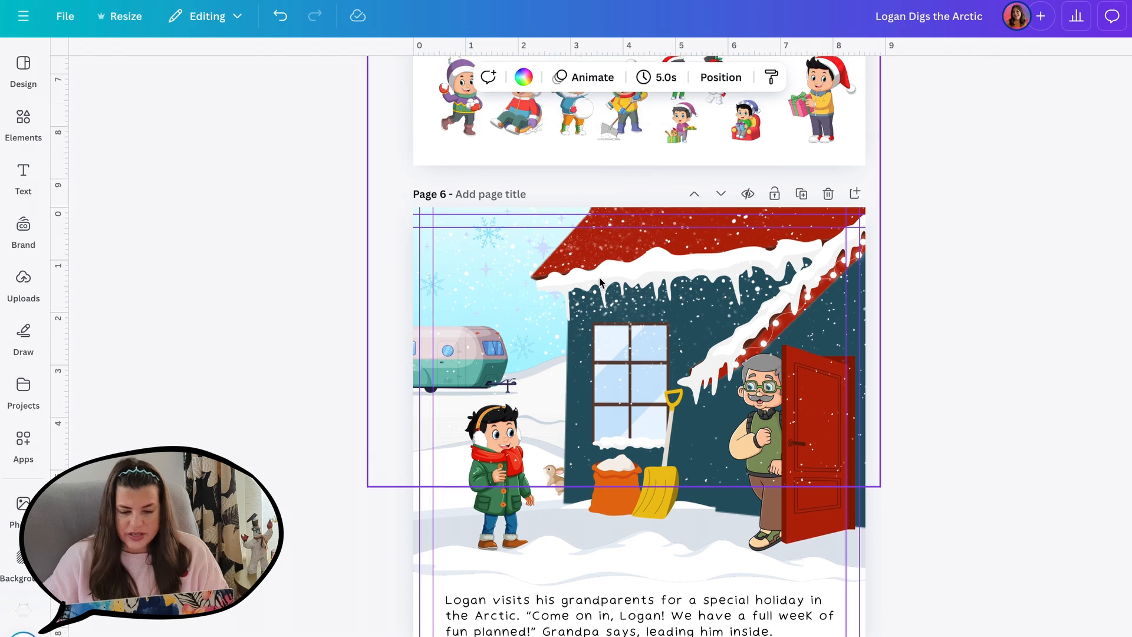
scroll(516, 351, up, 1)
scroll(515, 351, down, 2)
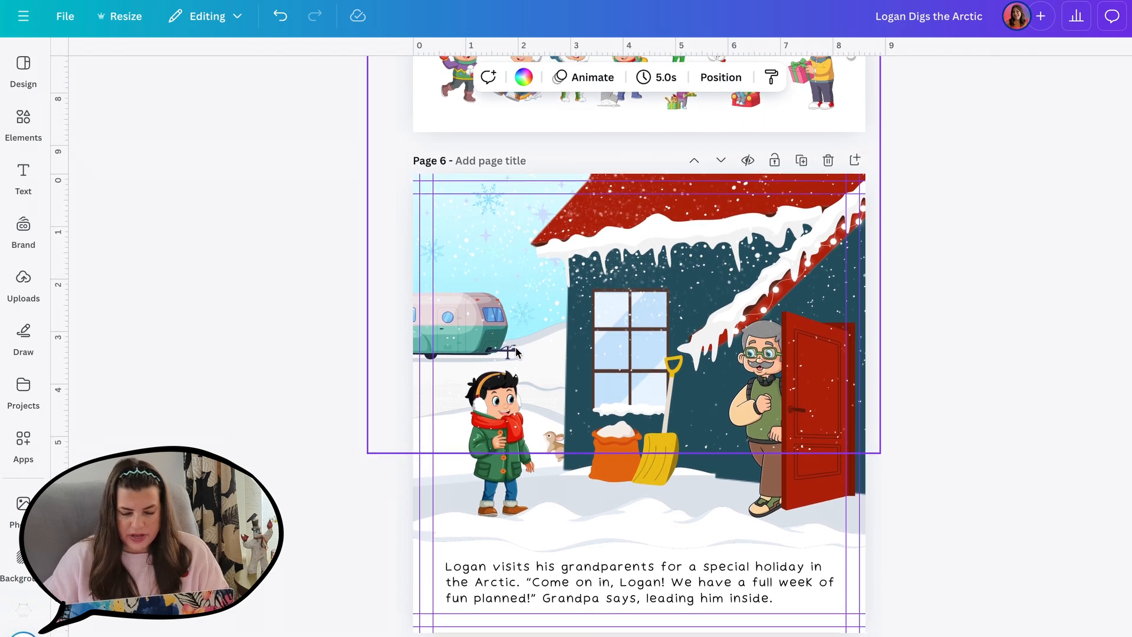
click(510, 120)
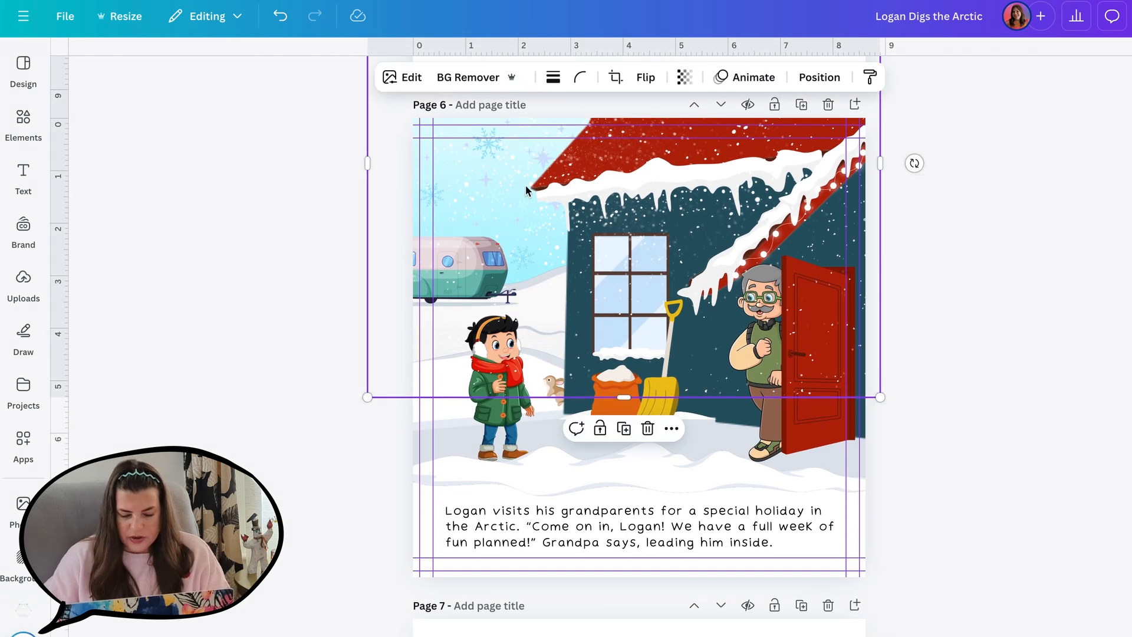
click(826, 79)
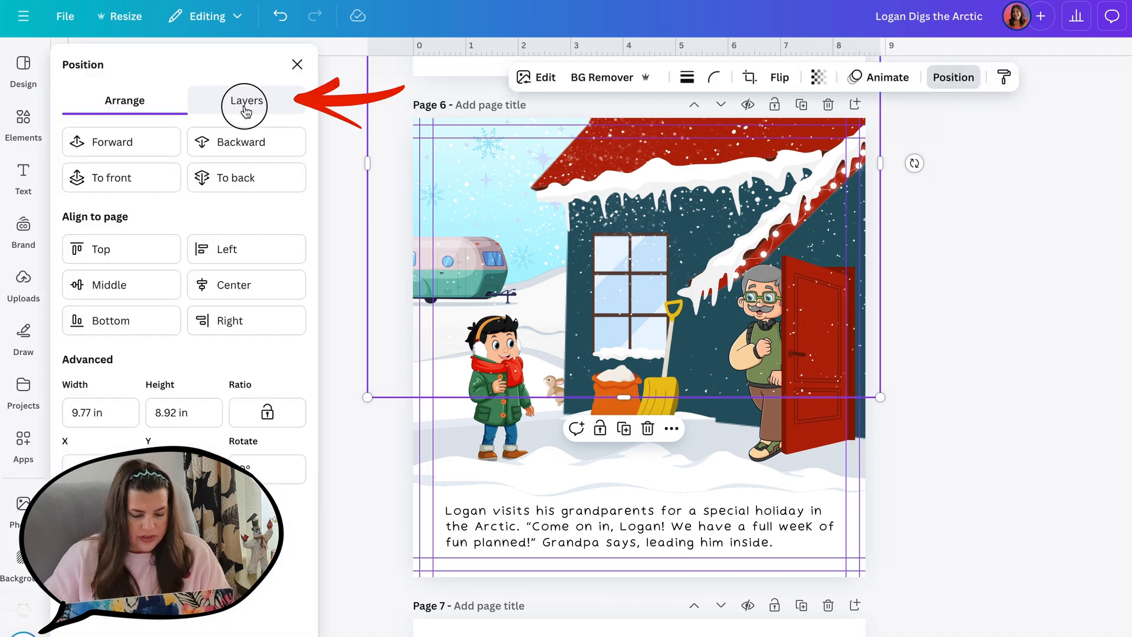
click(246, 111)
click(173, 599)
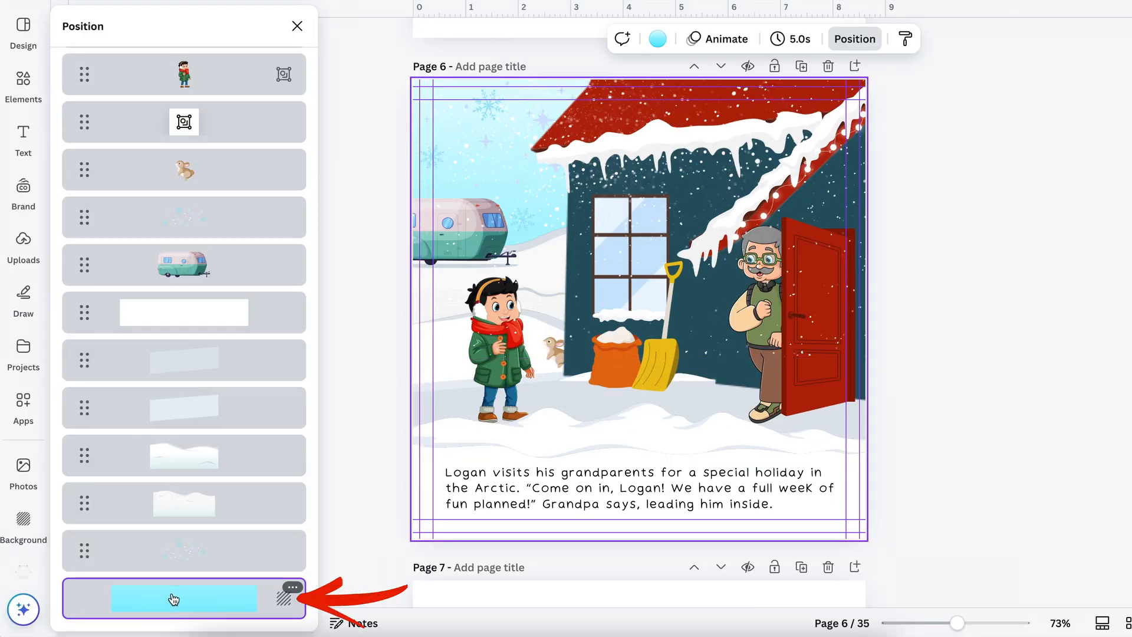
key(super+c)
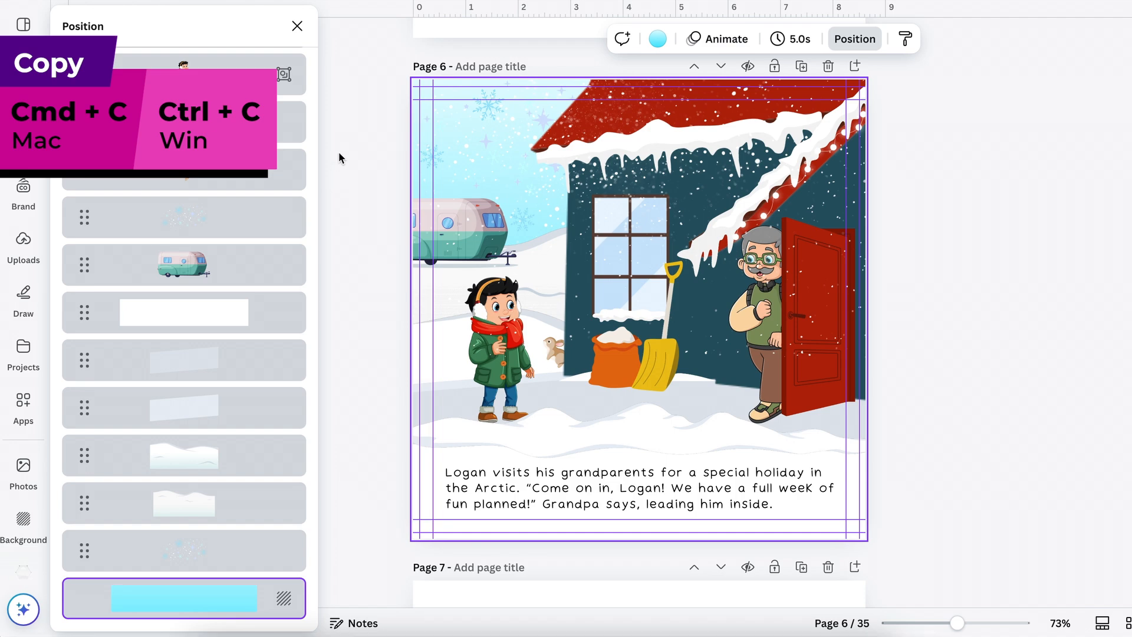
click(297, 25)
click(373, 237)
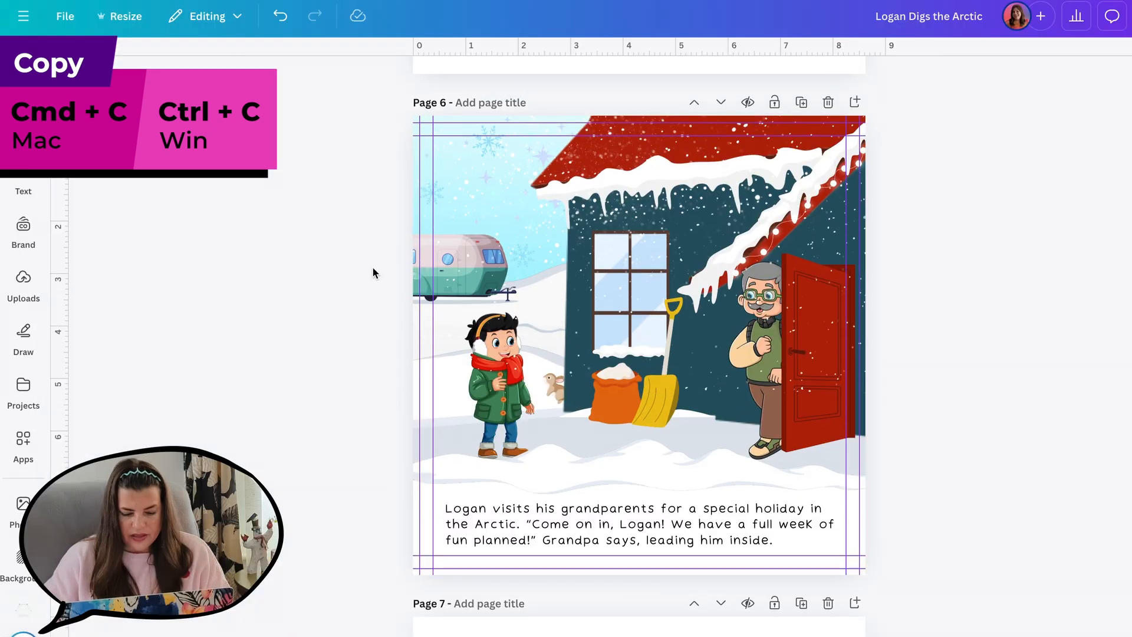
Paste the copied blue gradient background onto page 8 and page 9.
scroll(373, 273, down, 15)
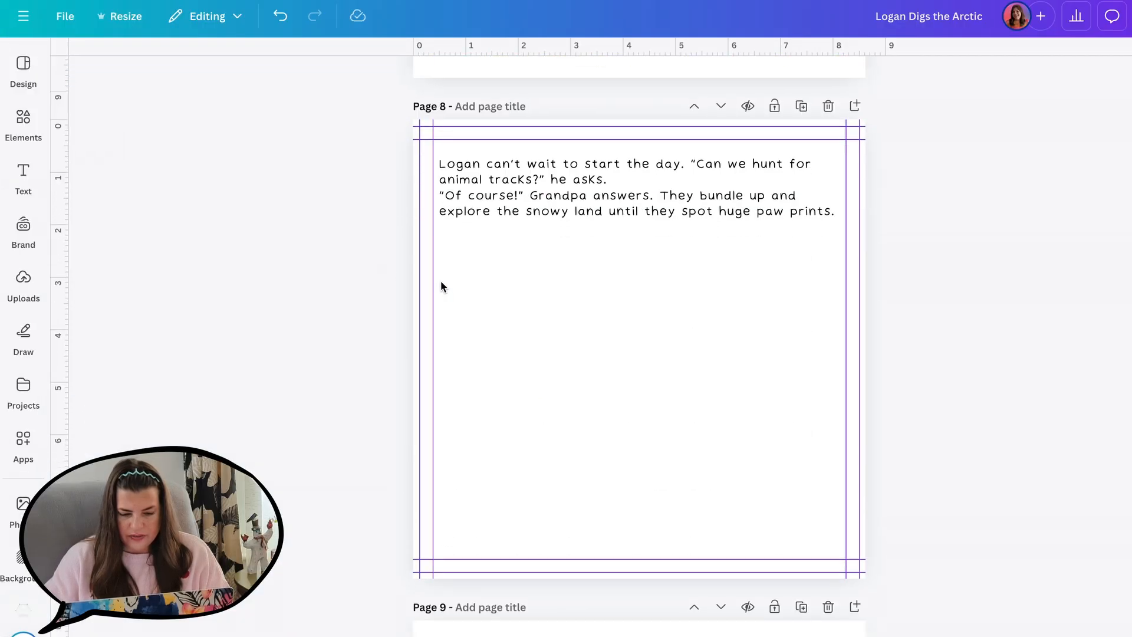
key(super+v)
scroll(525, 316, down, 3)
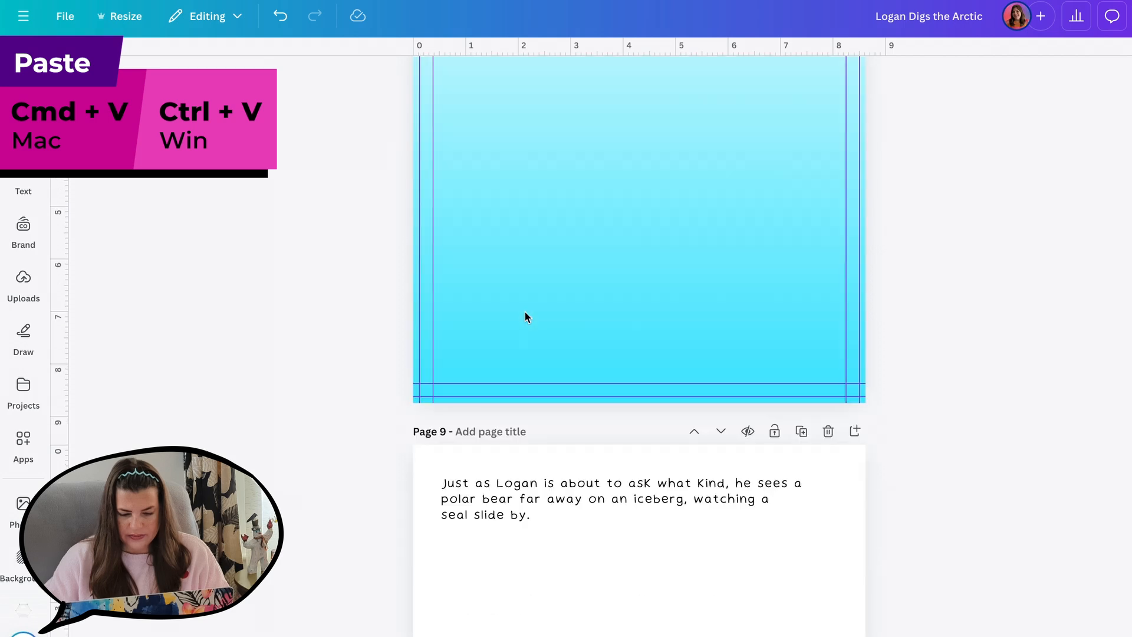
scroll(525, 317, down, 5)
key(super+v)
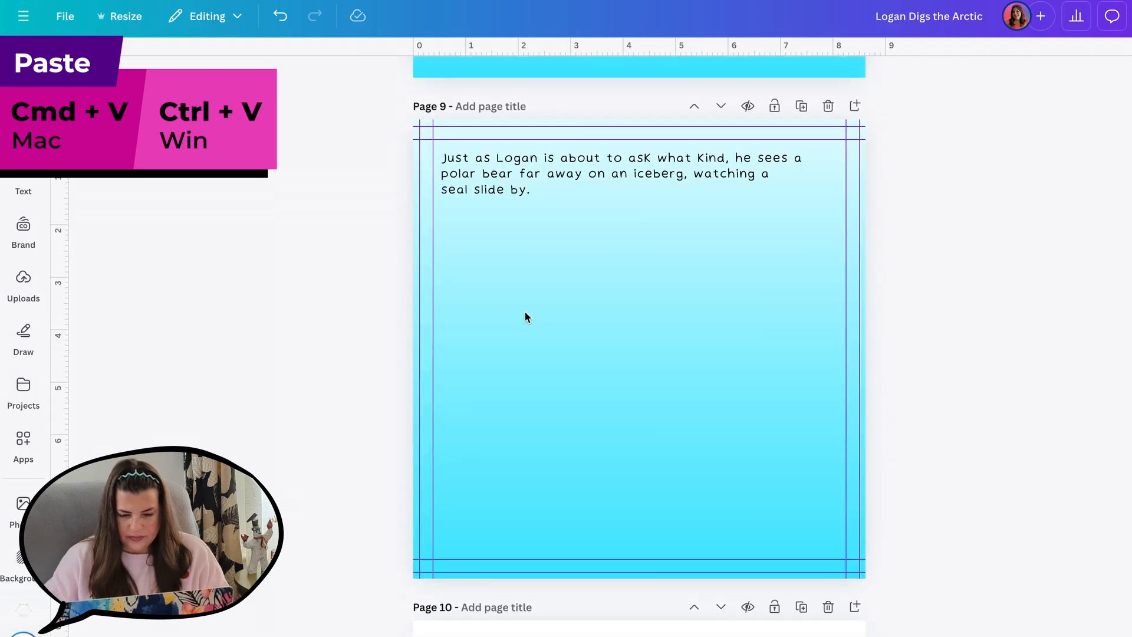
Search the graphics for "snow ground" and place the Snow Pile graphic, enlarged, in page 8's lower-left corner.
scroll(328, 428, up, 6)
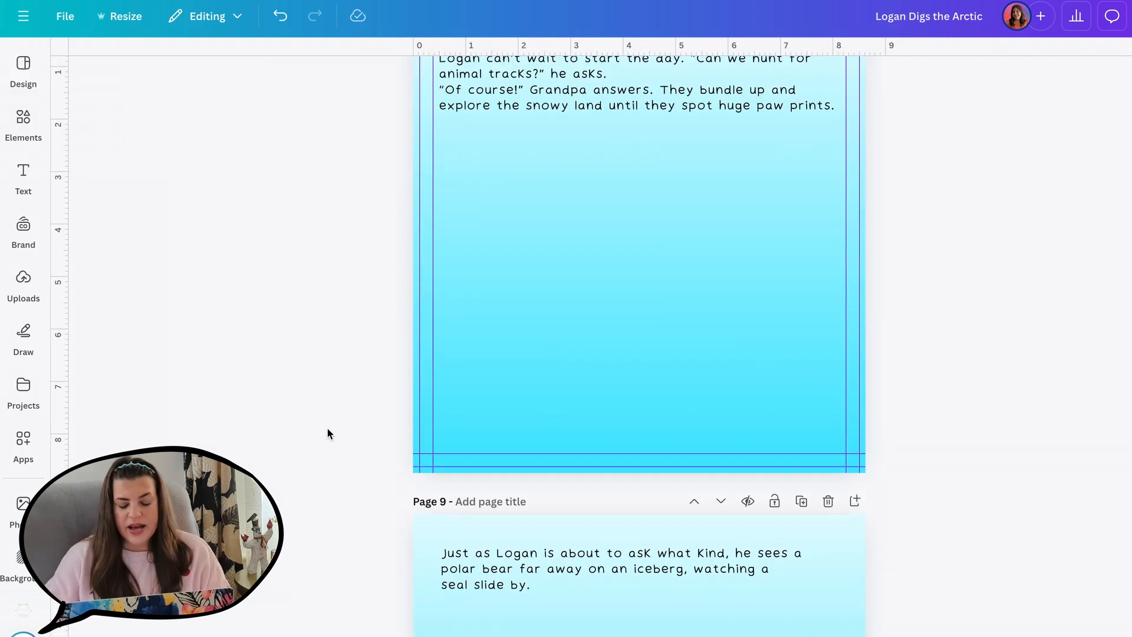
click(24, 122)
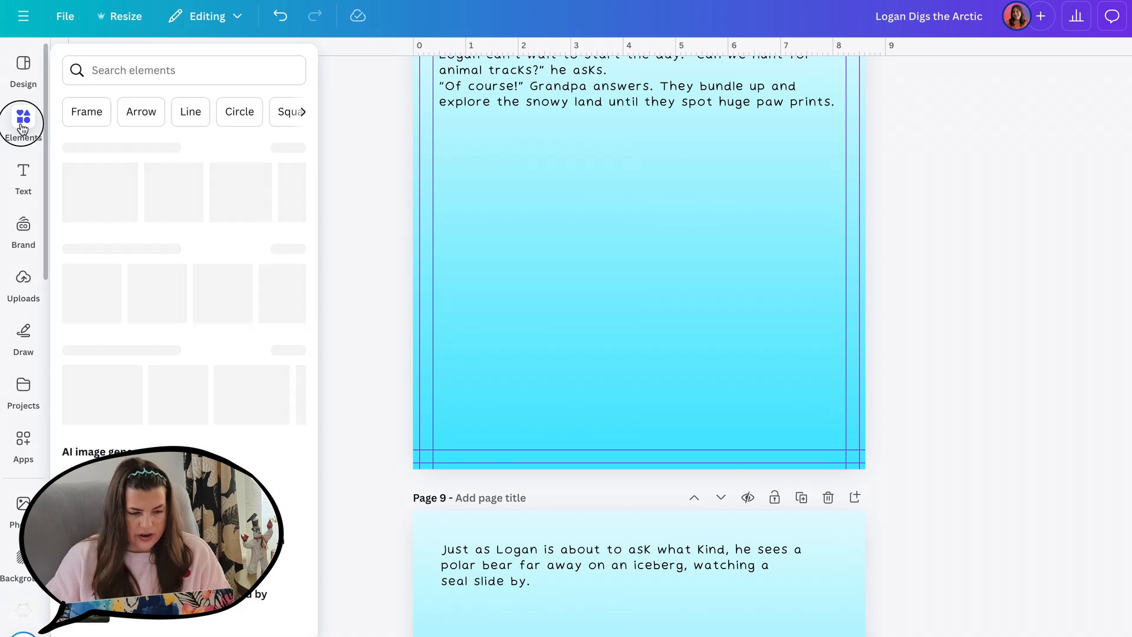
click(91, 77)
text(snow ground)
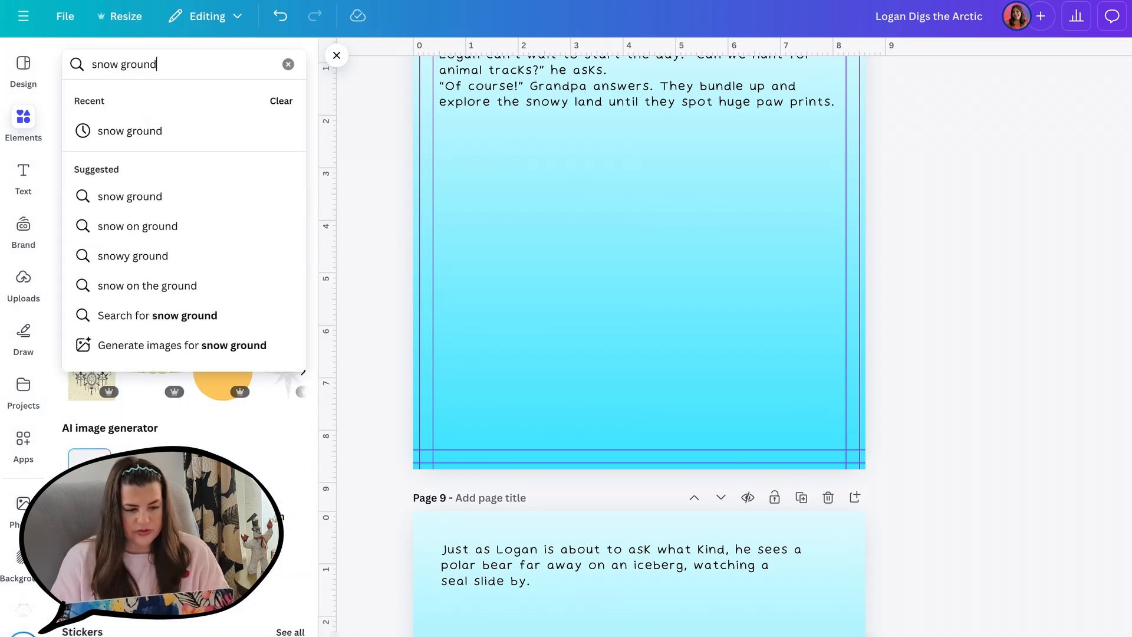
key(Return)
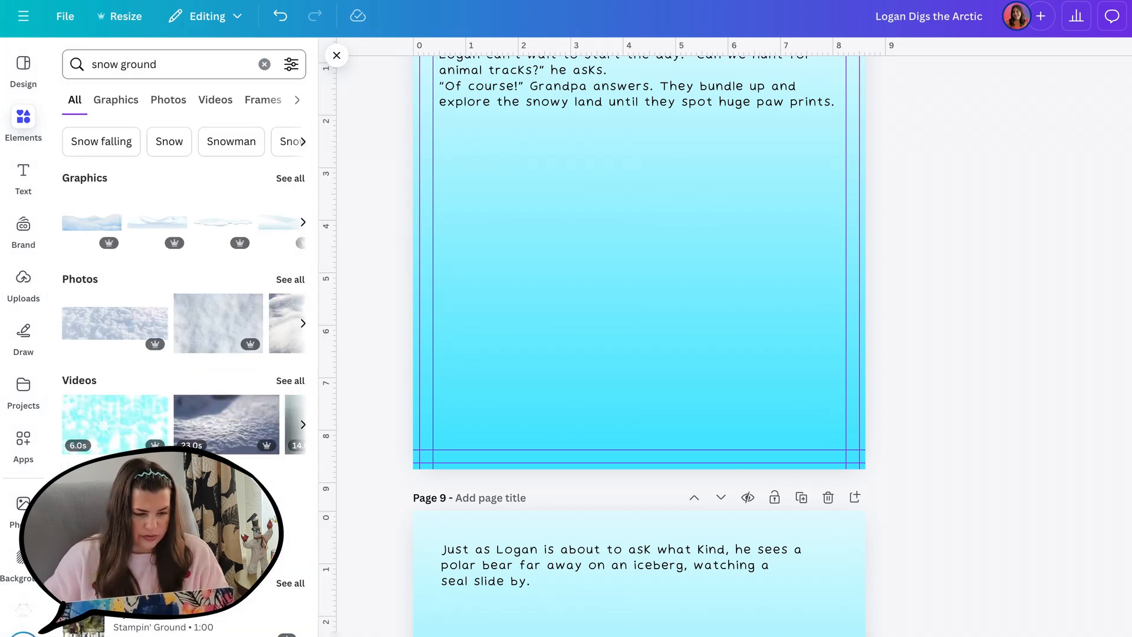
click(285, 179)
click(100, 311)
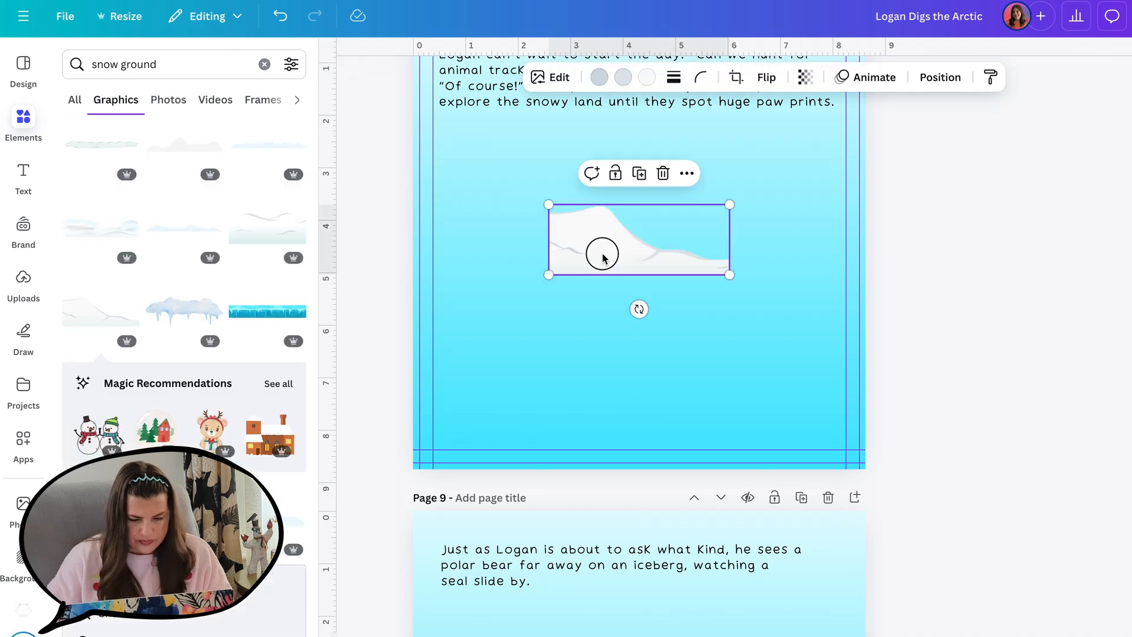
drag(602, 253, 477, 437)
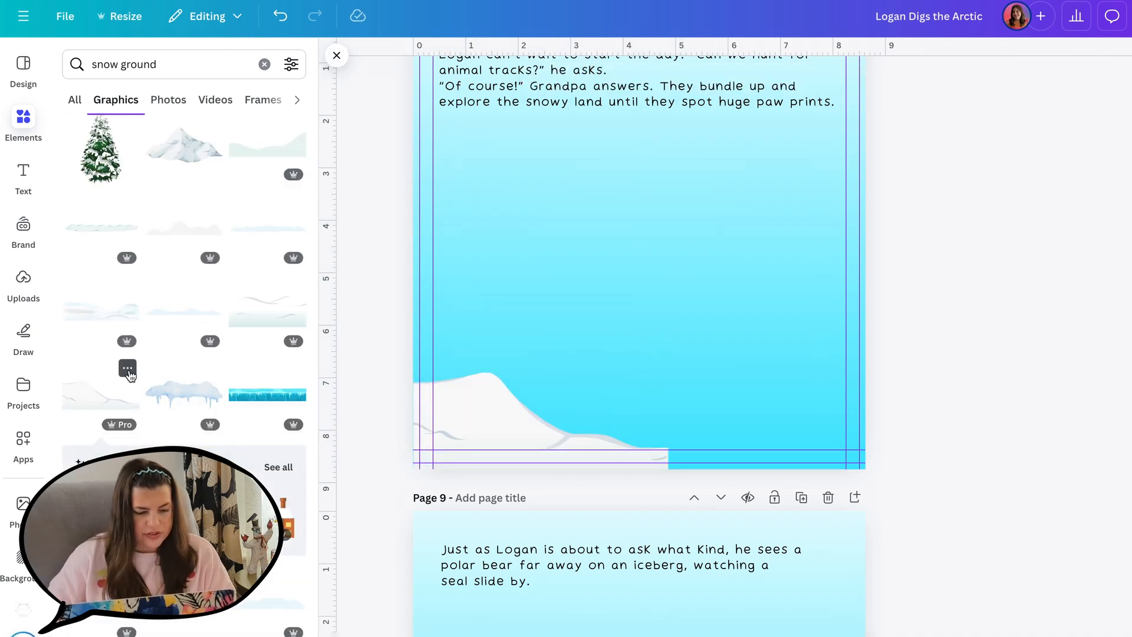
Search the Snow Pile creator's elements for "snow ground" and place a wide snow hill graphic along page 8's bottom edge.
click(127, 369)
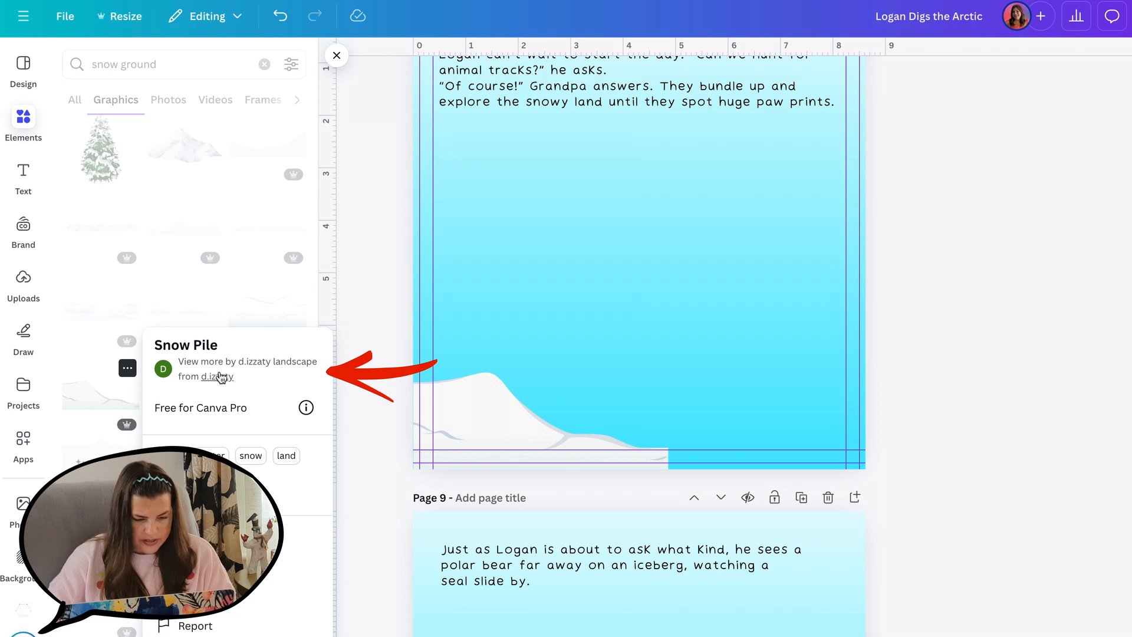
click(218, 377)
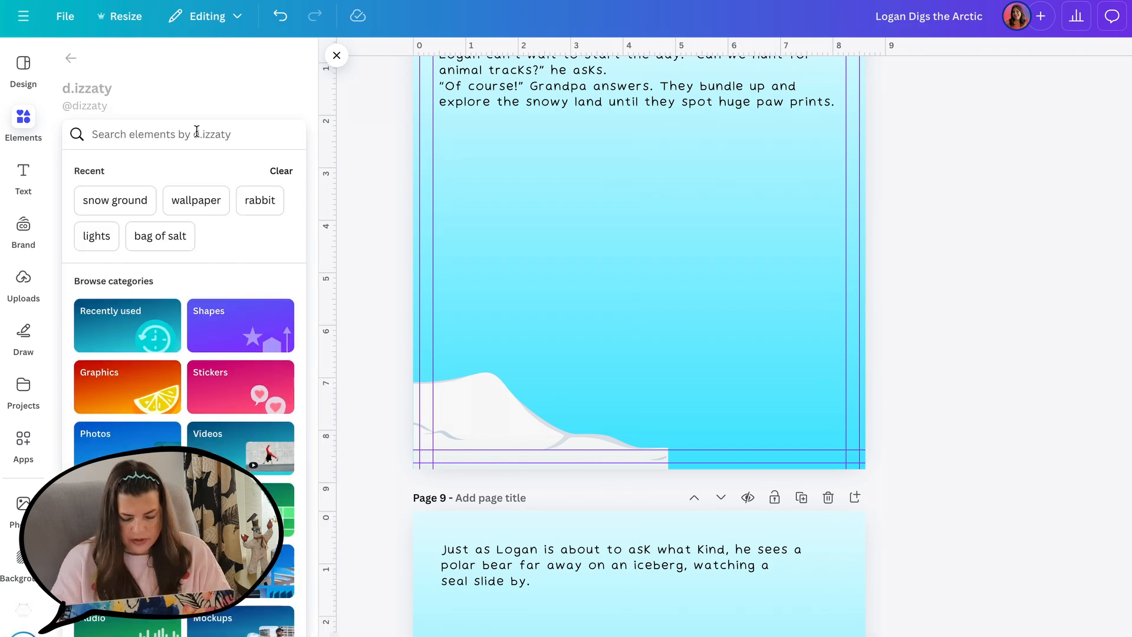
text(snow ground)
key(Return)
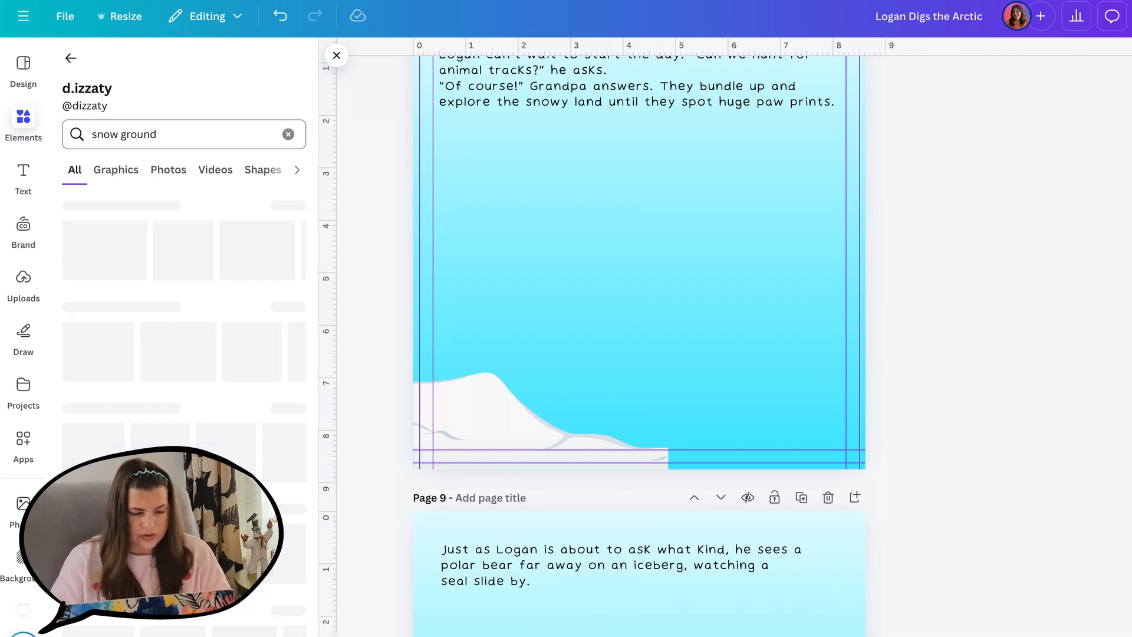
drag(260, 236, 525, 436)
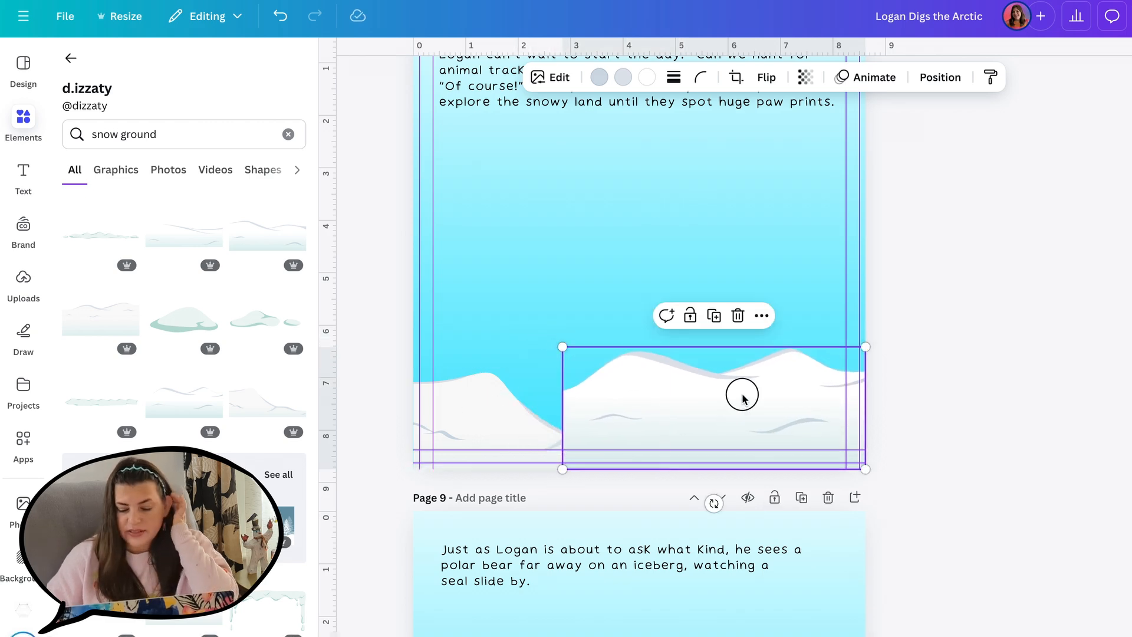
Search the graphics for "snow hill" and place another snow hill in page 8's lower-right corner, extending past the page edge.
scroll(708, 434, down, 5)
double_click(122, 64)
text(hill)
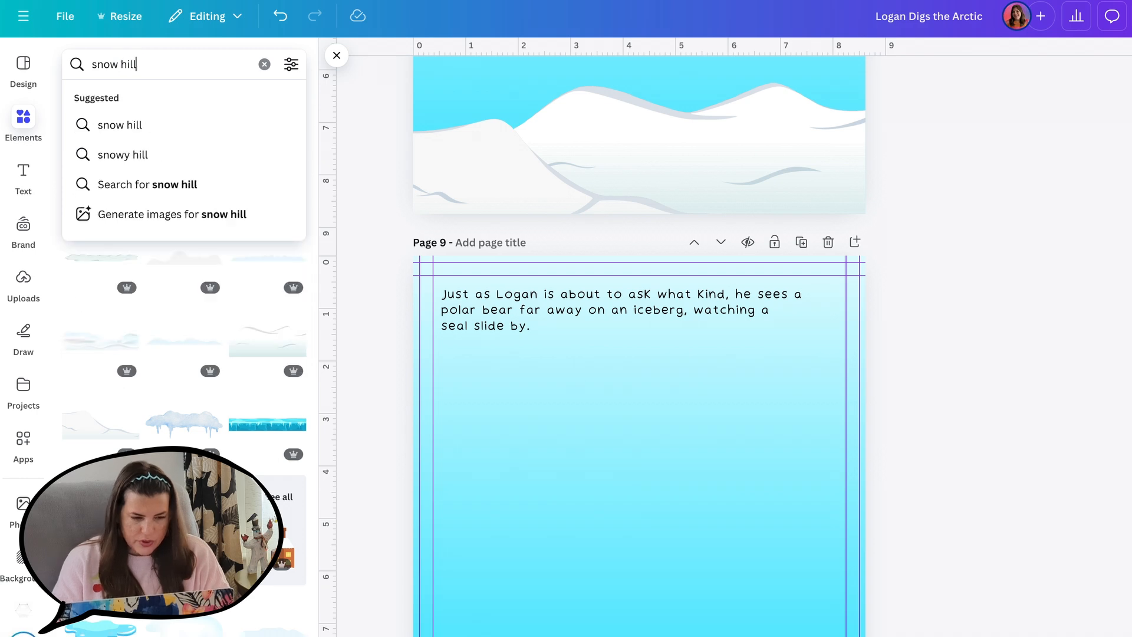
key(Return)
scroll(194, 419, down, 4)
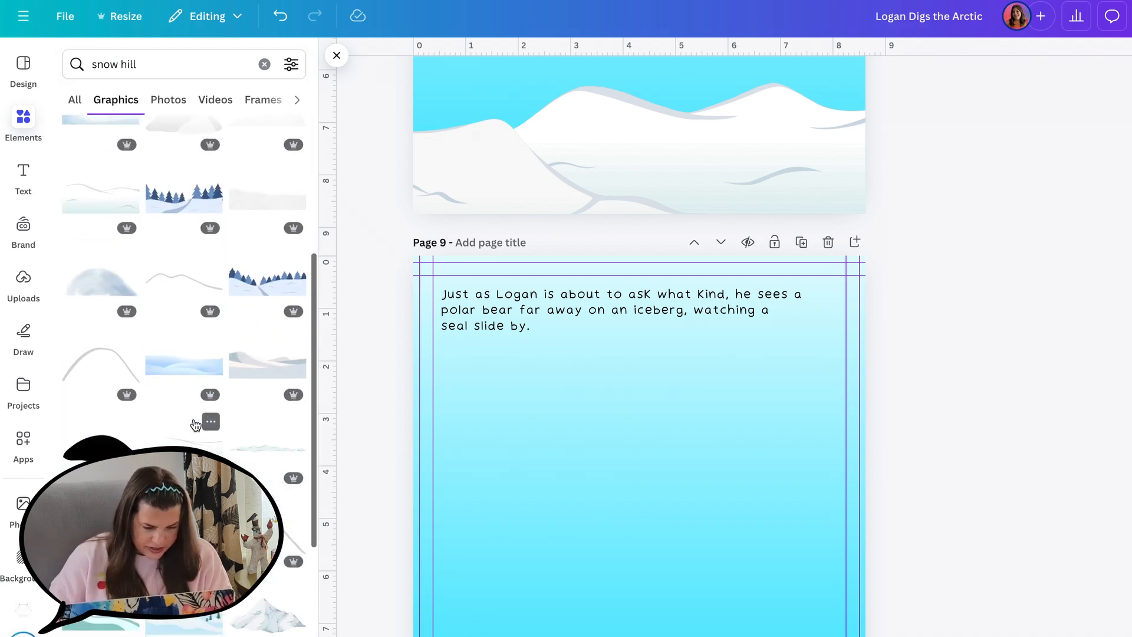
scroll(194, 422, down, 4)
drag(195, 423, 789, 360)
click(927, 200)
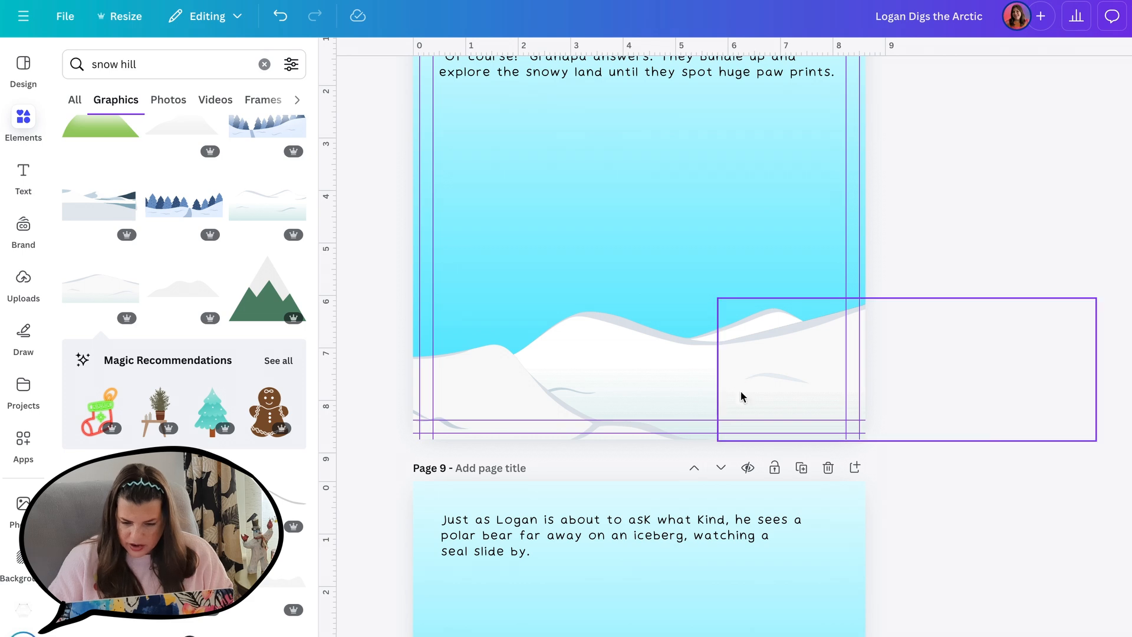
Crop a thin sliver off the inner side edge of page 8's lower-right snow hill to remove its visible outline.
scroll(1003, 300, up, 5)
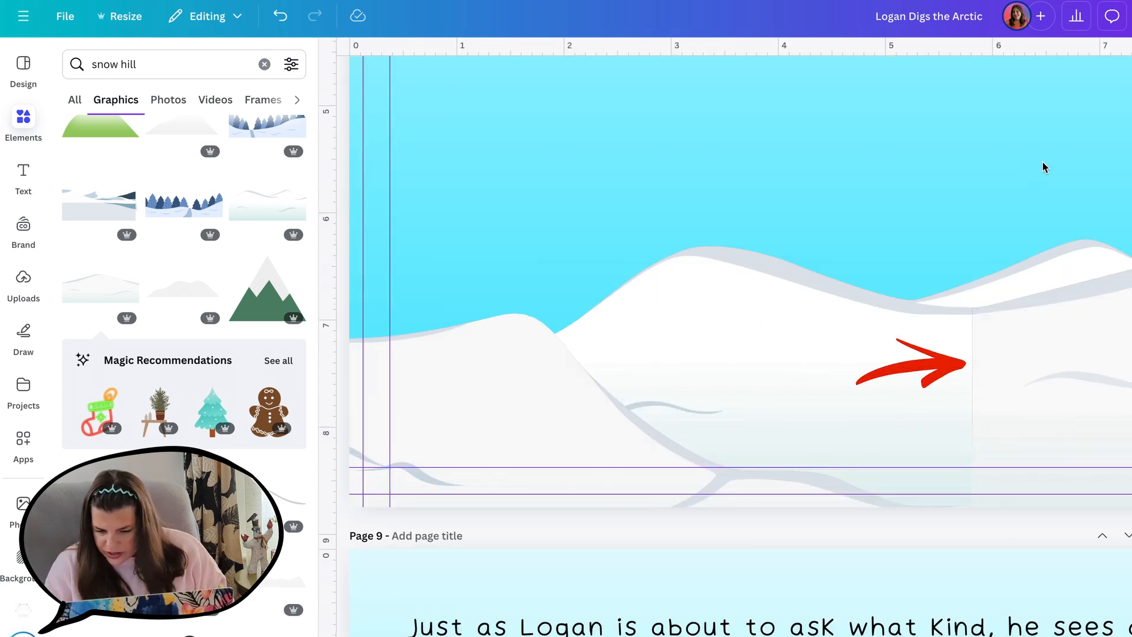
click(1038, 248)
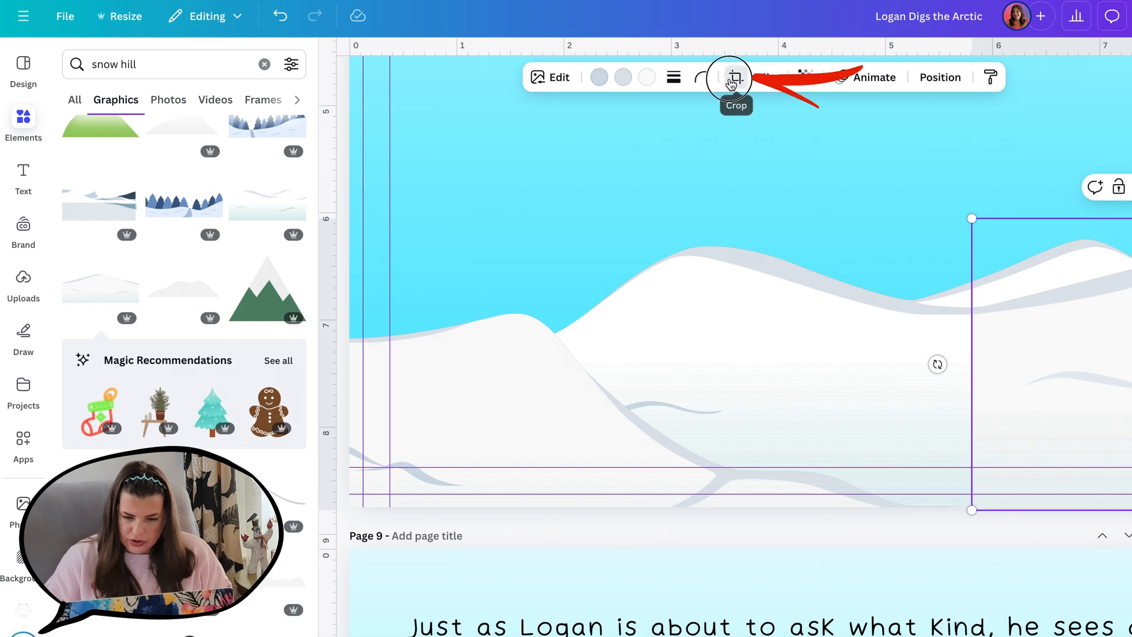
click(732, 79)
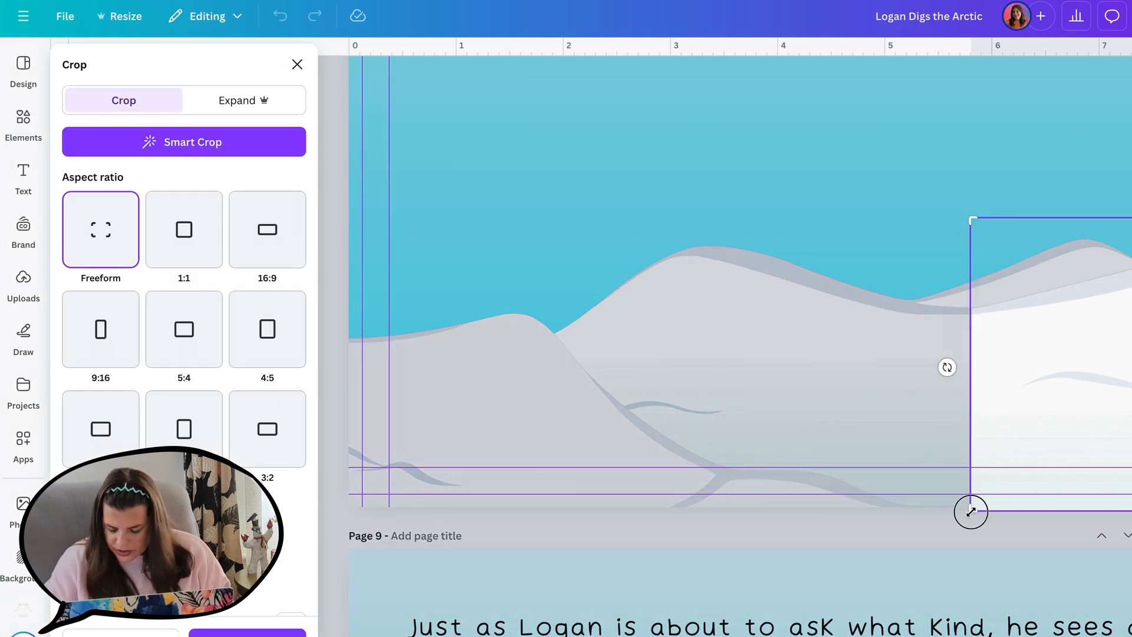
drag(971, 514, 975, 517)
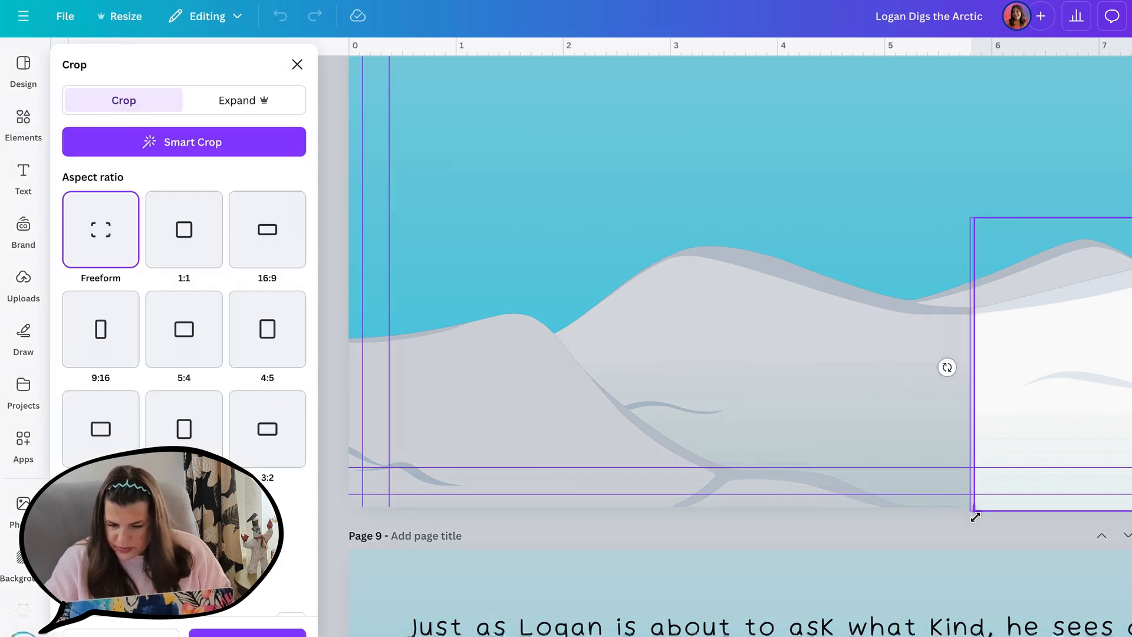
click(215, 634)
click(587, 472)
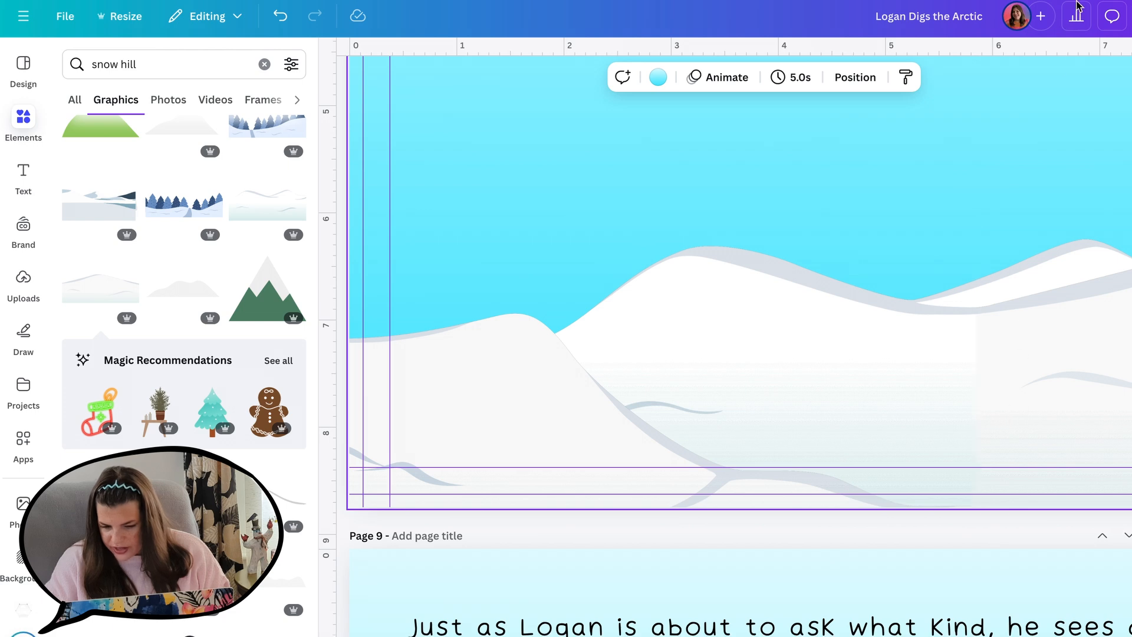
scroll(796, 383, down, 3)
Duplicate page 8's lower-right snow hill and crop the copy to only the part extending past the page edge.
click(824, 379)
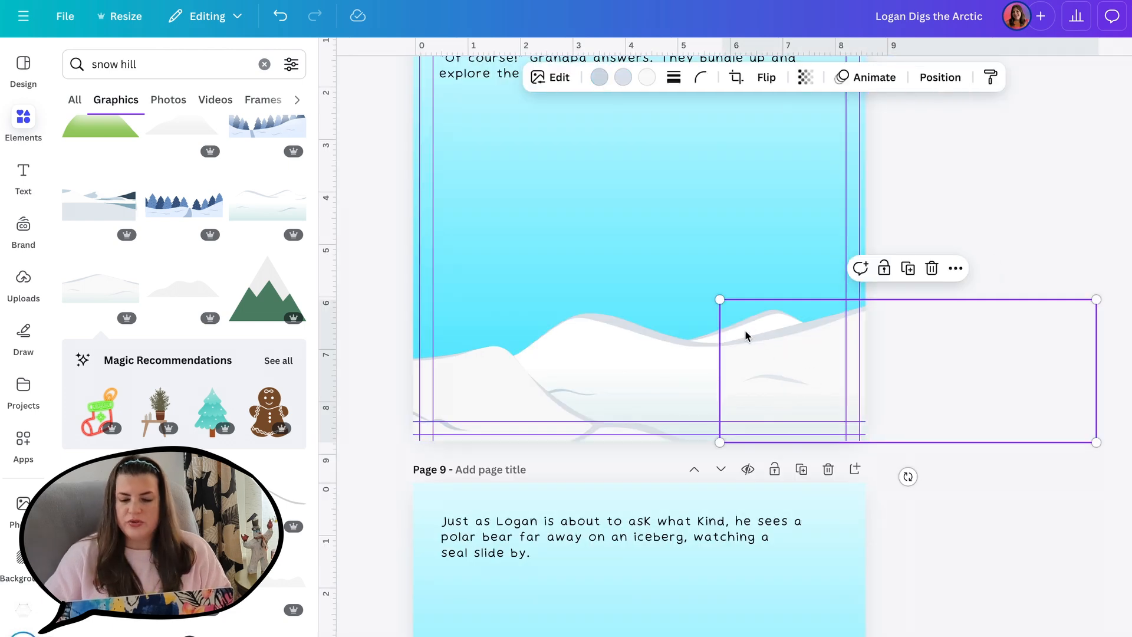
scroll(804, 365, down, 2)
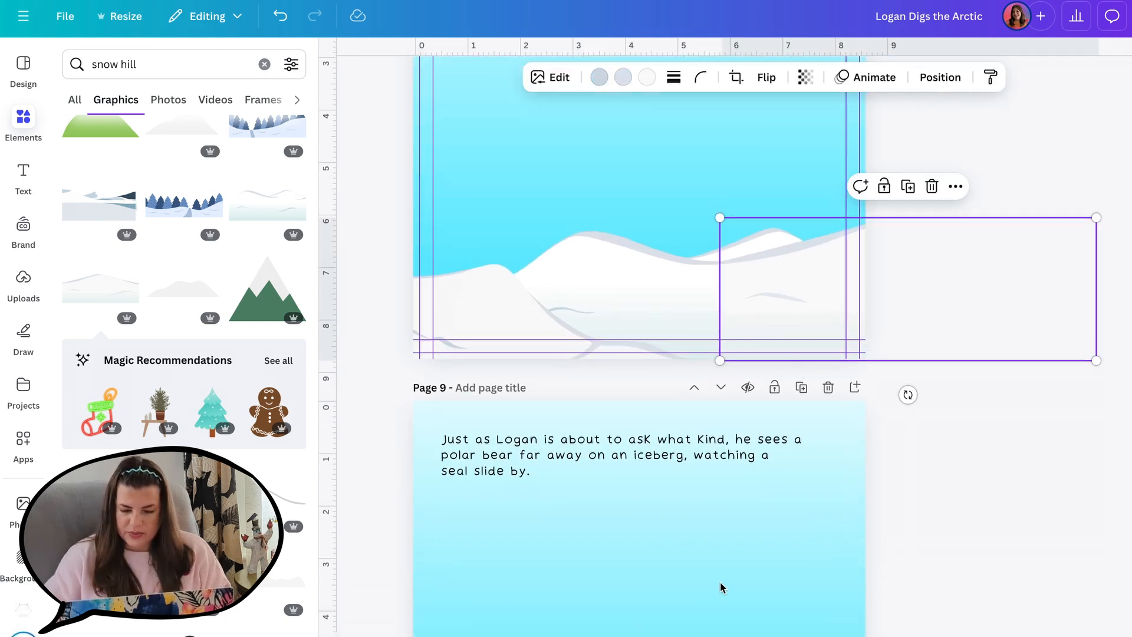
scroll(819, 279, up, 1)
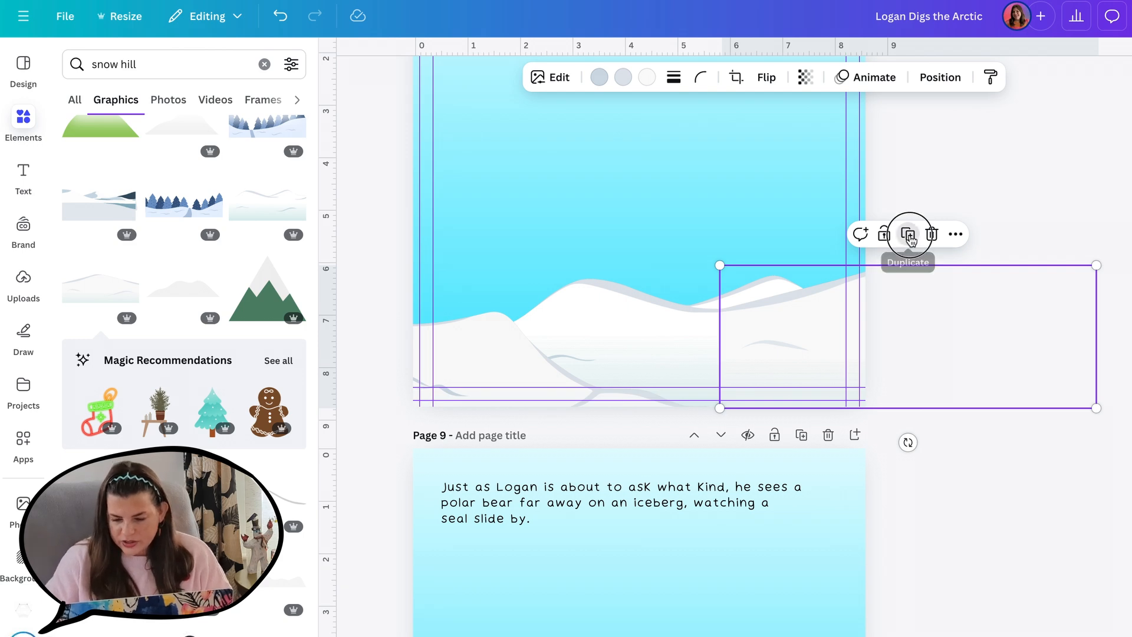
click(908, 234)
drag(795, 343, 789, 335)
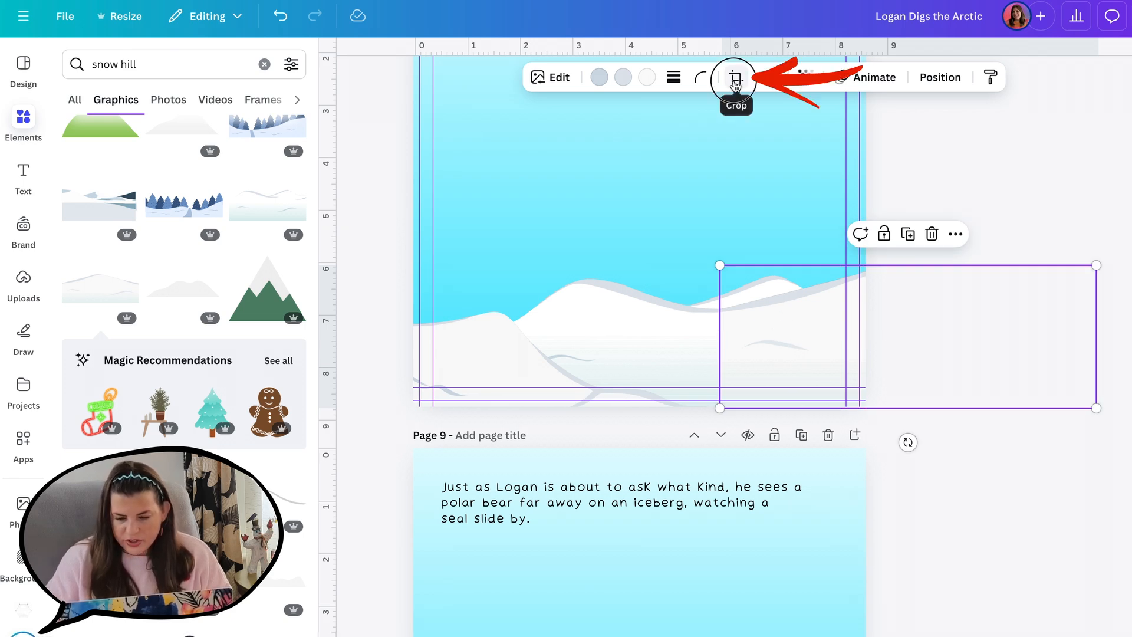
click(736, 84)
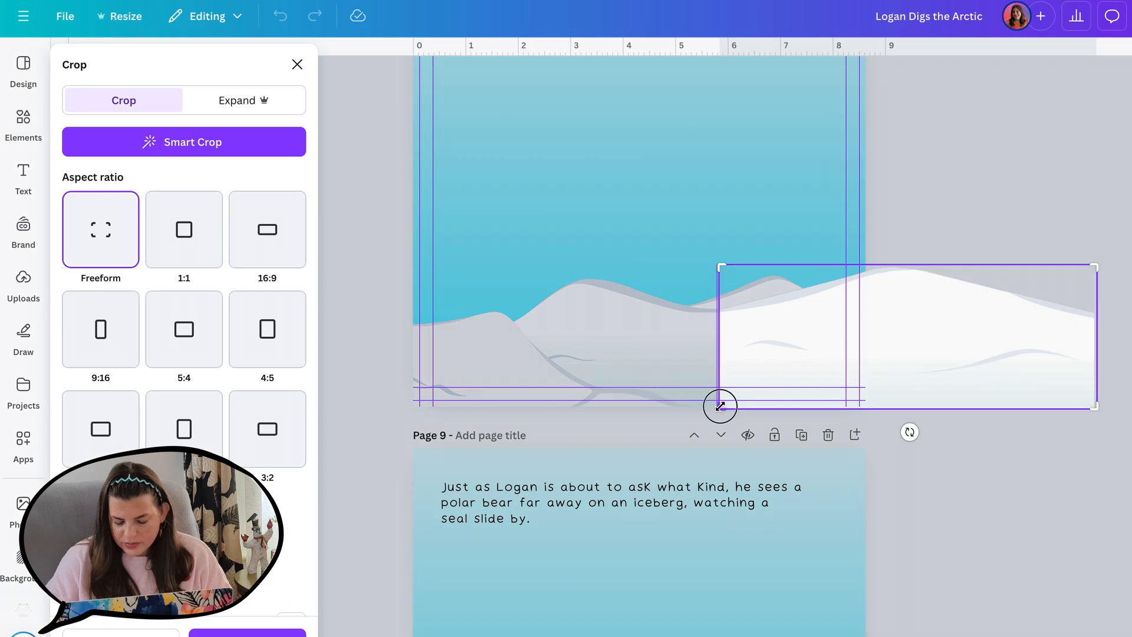
drag(720, 407, 865, 476)
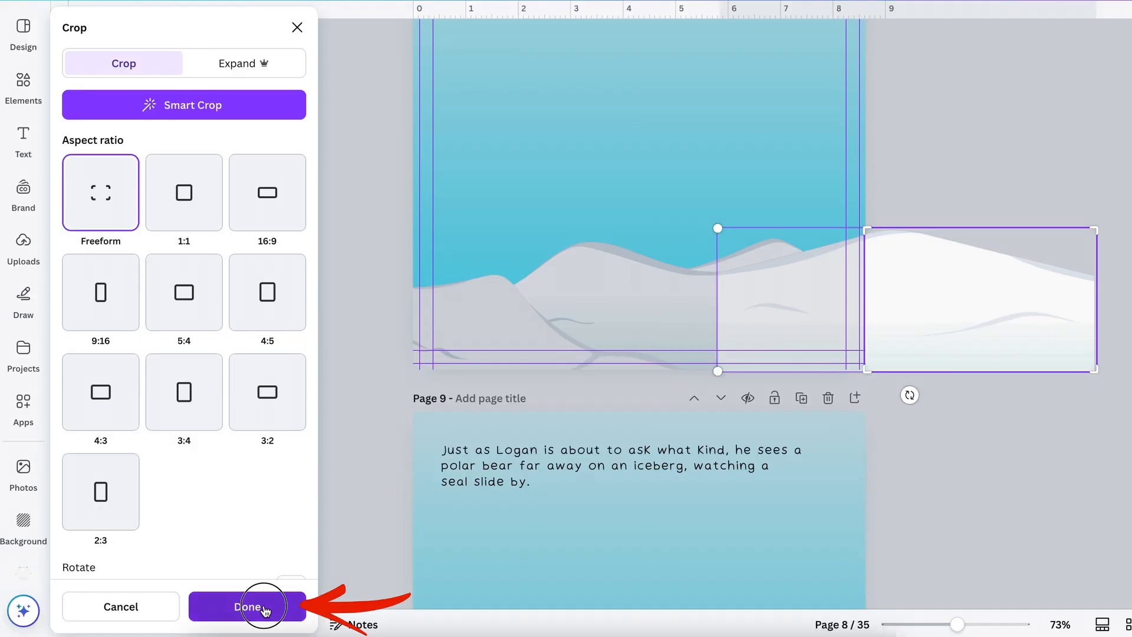
click(264, 607)
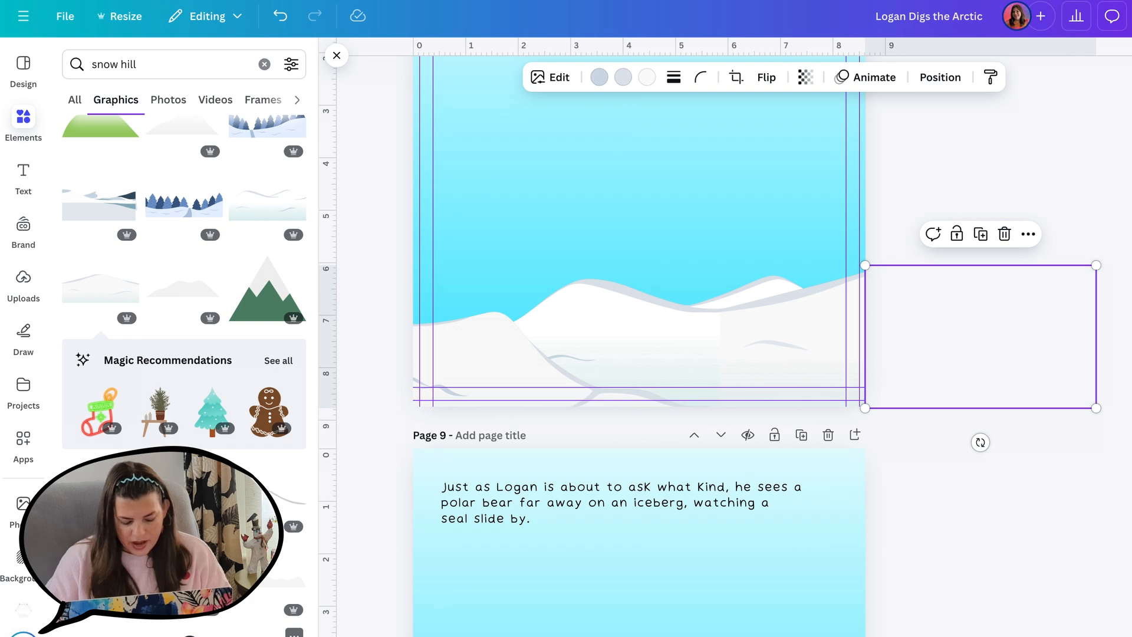
Cut the cropped hill piece from page 8, paste it onto page 9, and move it horizontally into the lower-left corner.
key(ctrl+x)
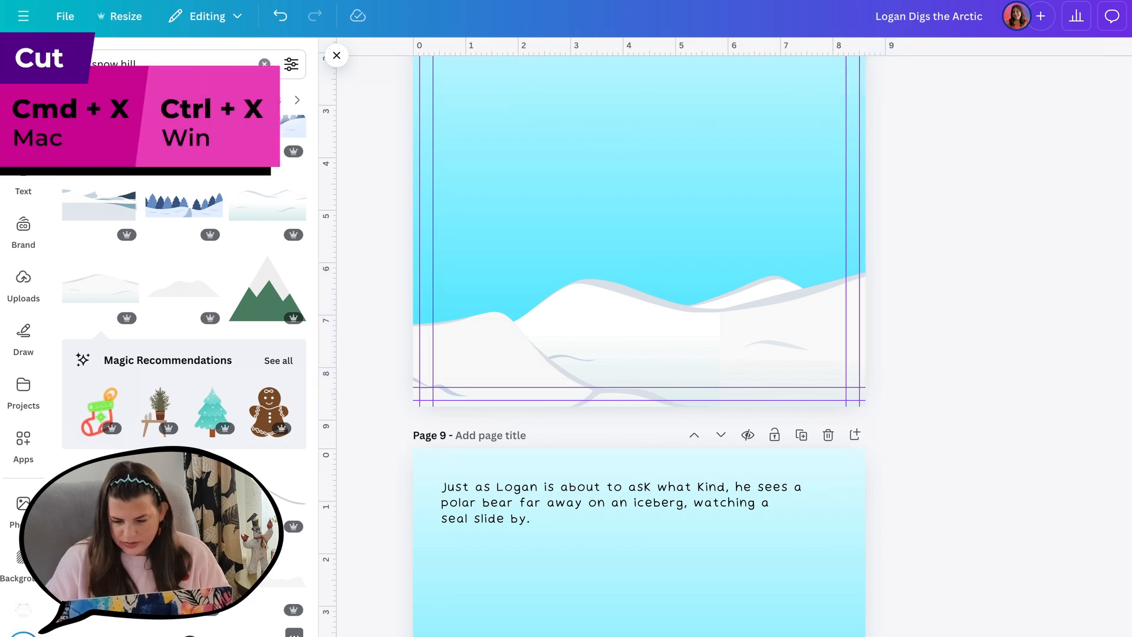
scroll(563, 413, down, 5)
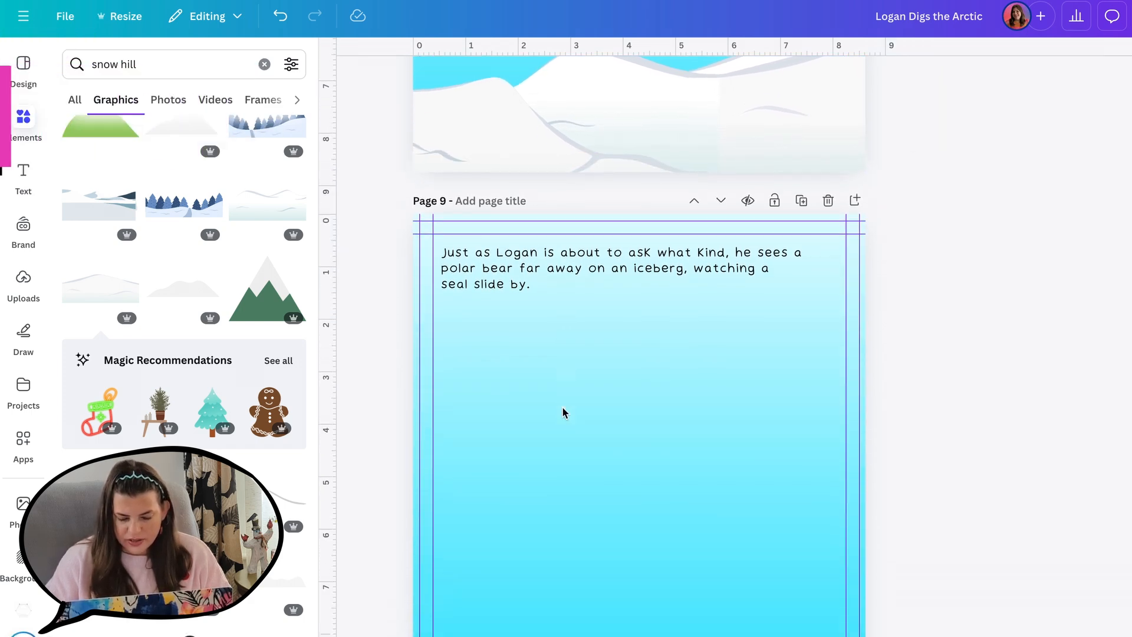
key(ctrl+v)
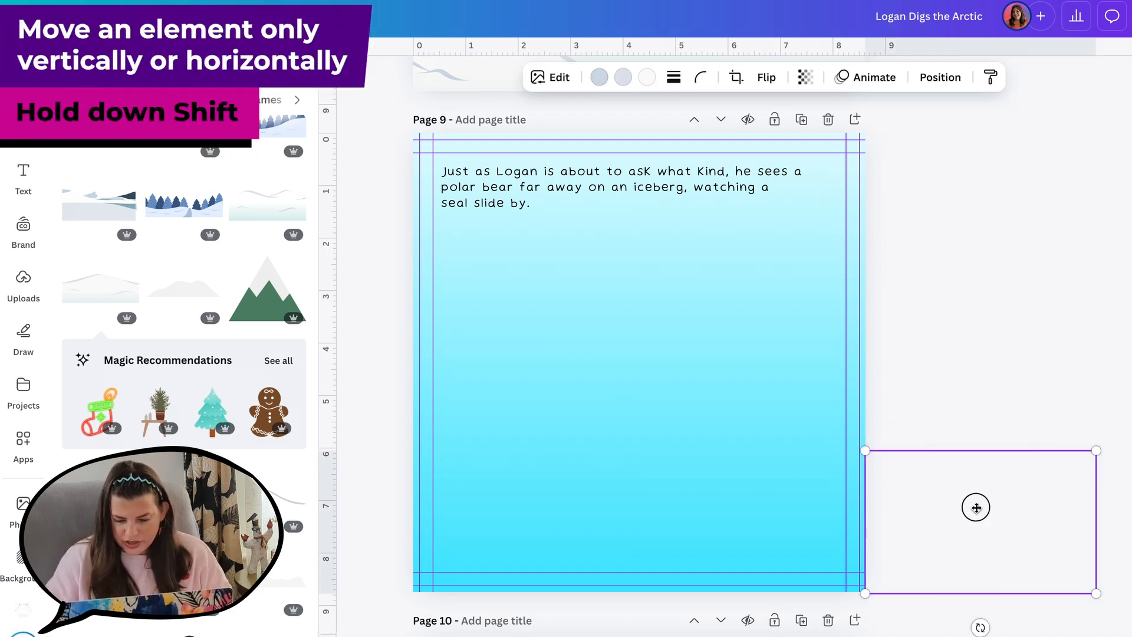
drag(978, 506, 533, 561)
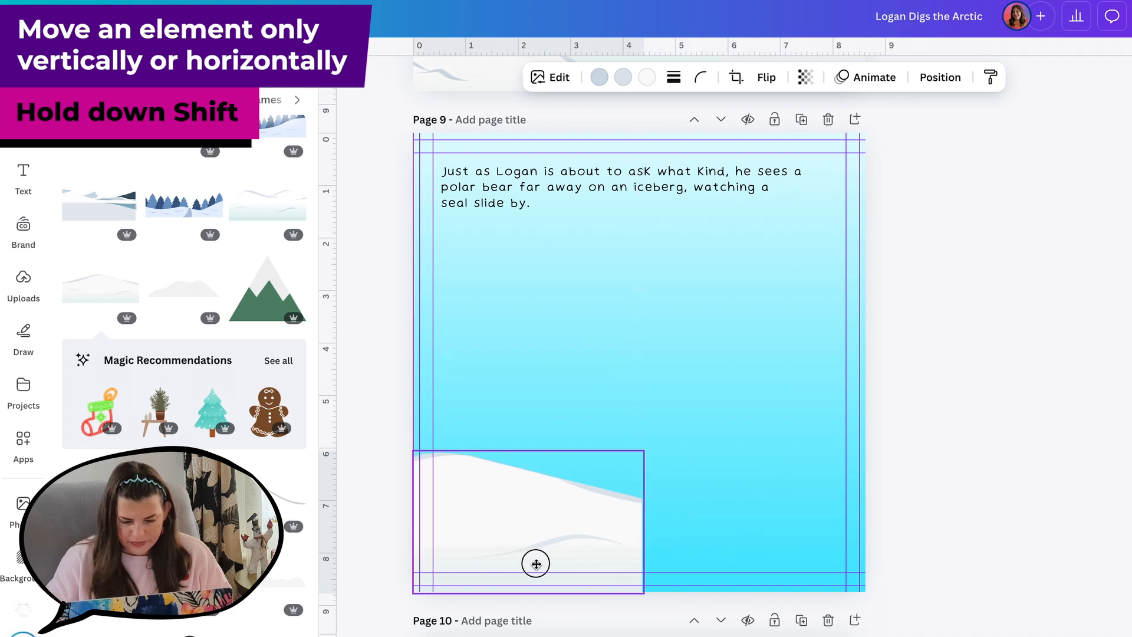
click(1016, 396)
Add a rounded snow hill graphic to page 9 and enlarge it in the lower-right corner, overlapping the hill piece.
scroll(1016, 397, up, 3)
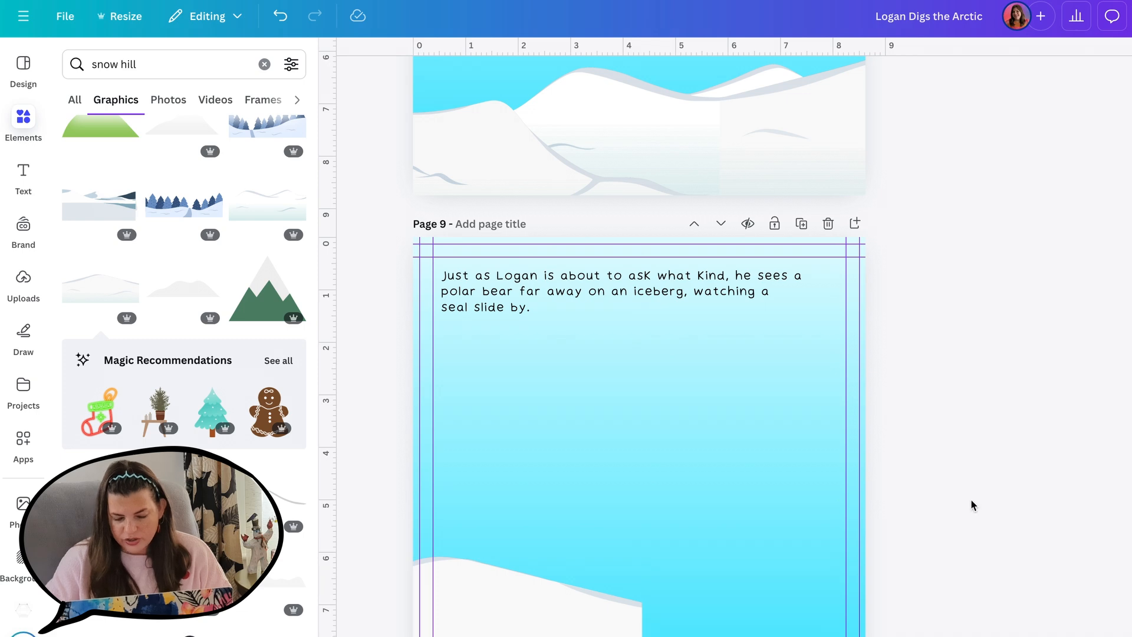
scroll(989, 503, down, 4)
scroll(988, 501, down, 1)
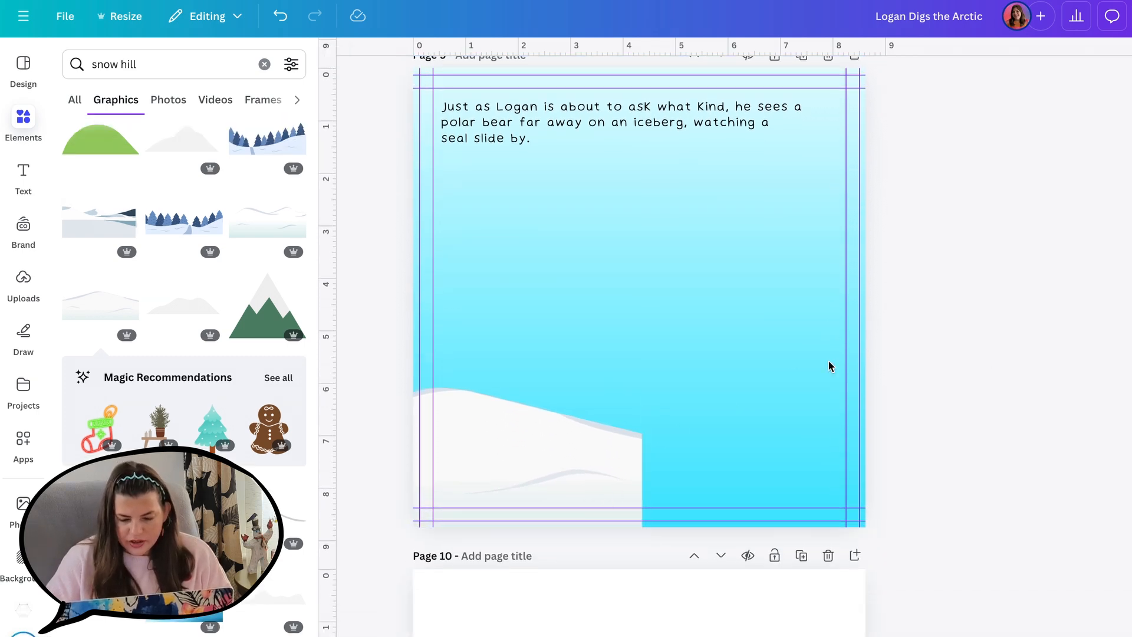
scroll(209, 398, down, 2)
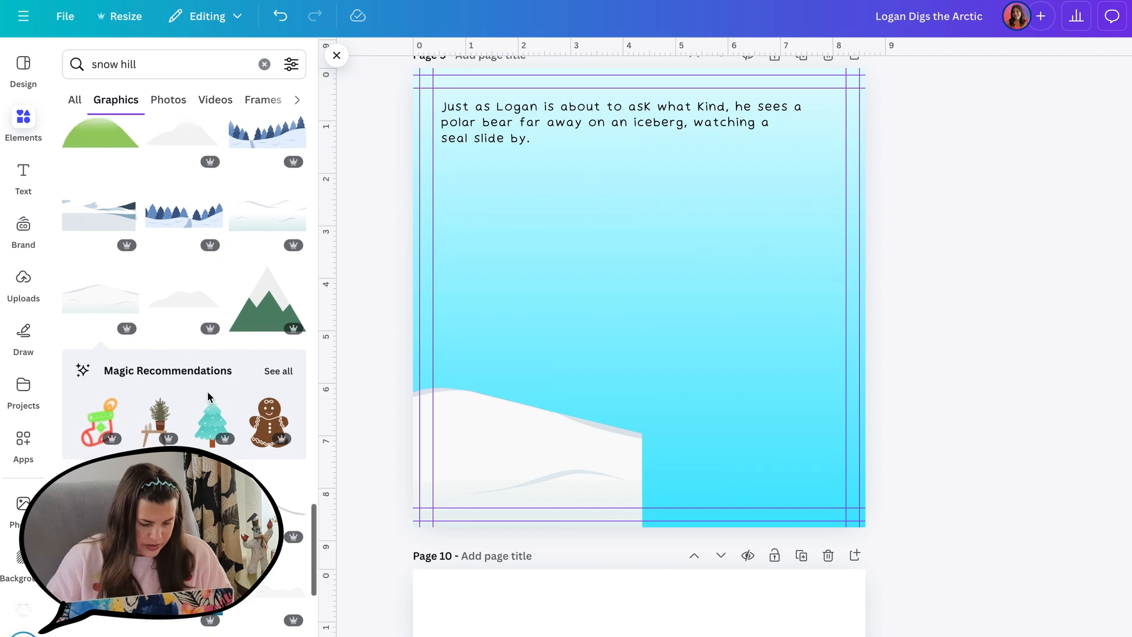
scroll(210, 398, down, 4)
click(210, 396)
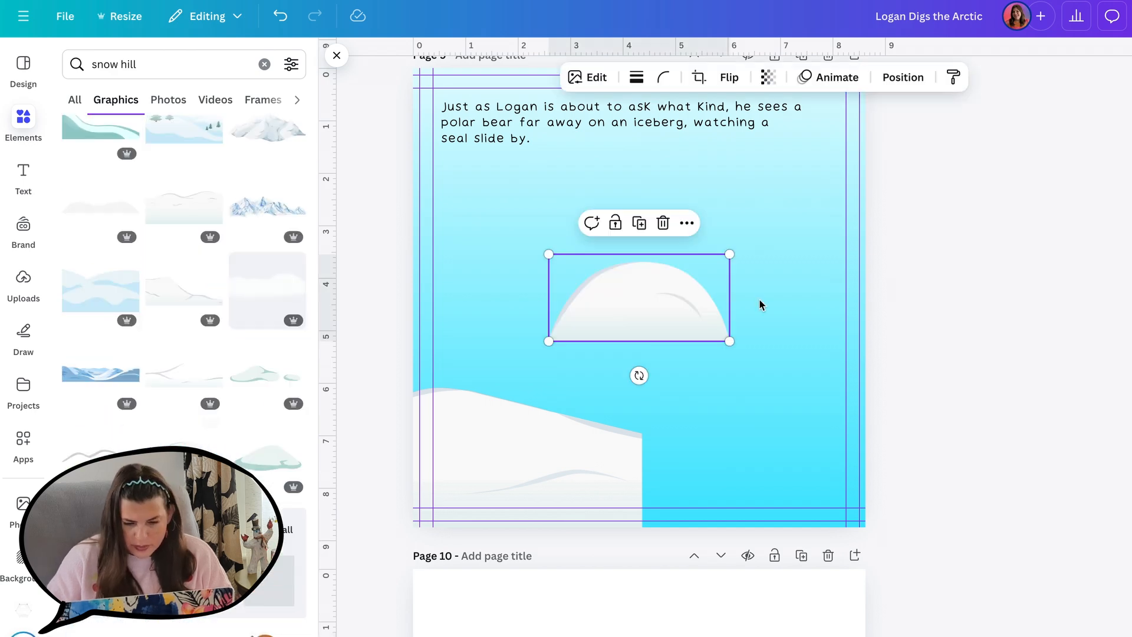
click(636, 304)
drag(635, 304, 683, 487)
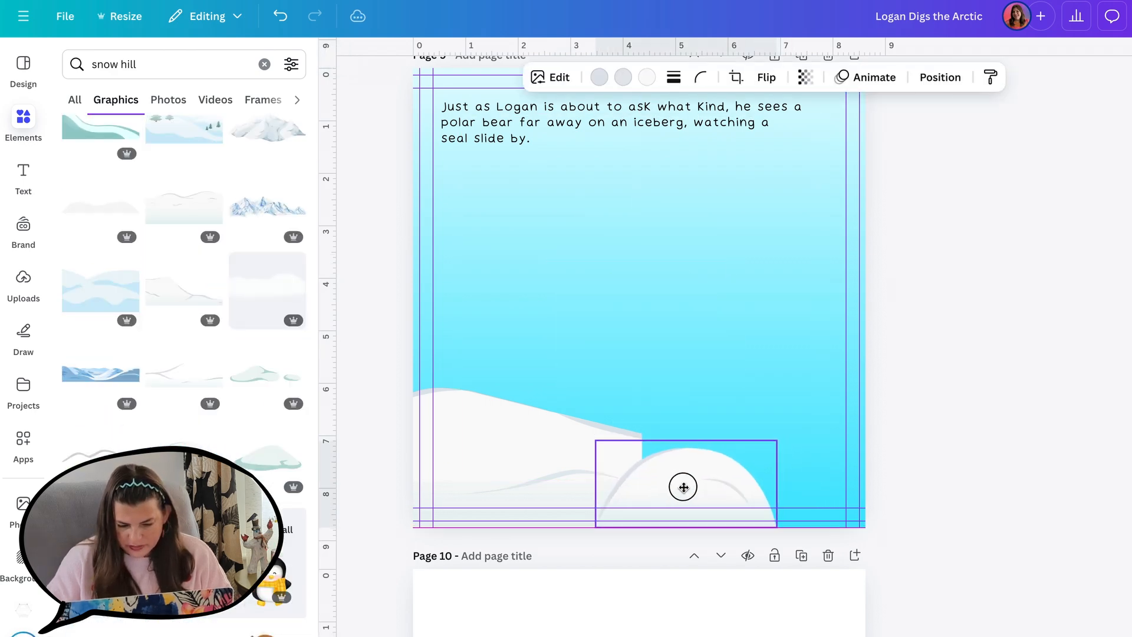
drag(779, 439, 1038, 262)
click(1044, 192)
Compare the snowy scenes on pages 8 and 9, search the graphics for "iceberg", and browse the results.
scroll(1044, 192, up, 5)
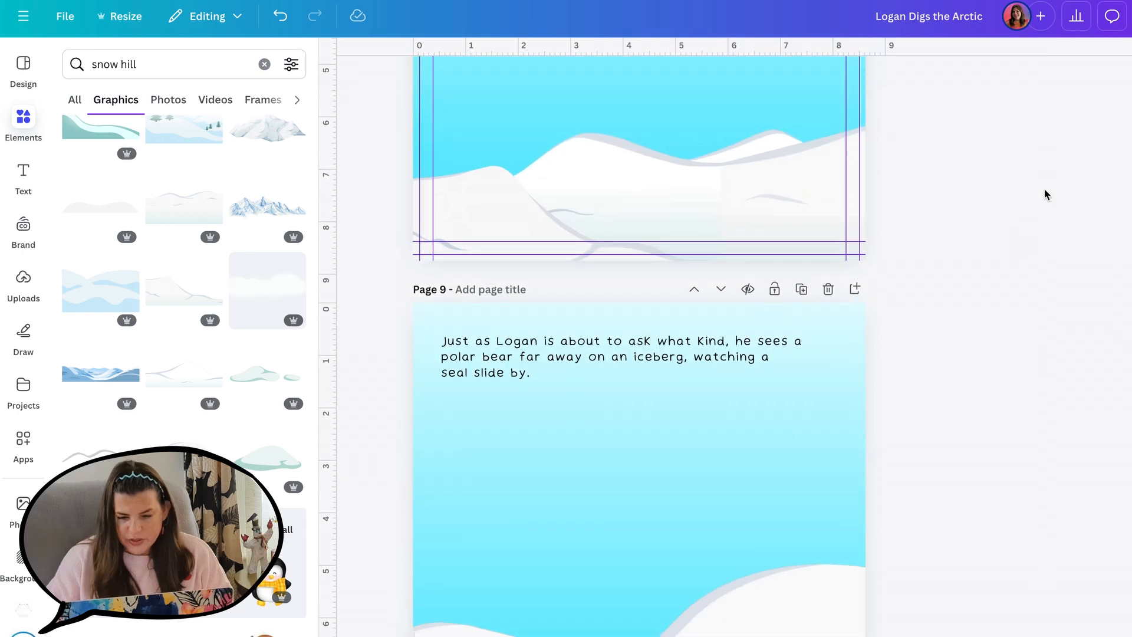
scroll(1046, 194, up, 5)
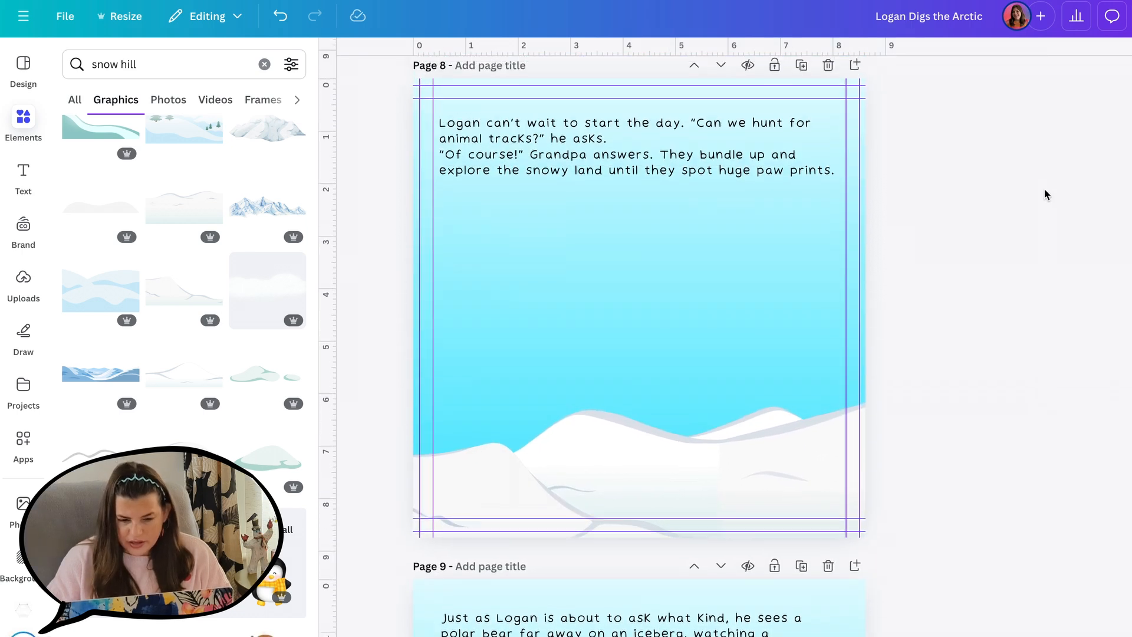
scroll(1045, 194, down, 8)
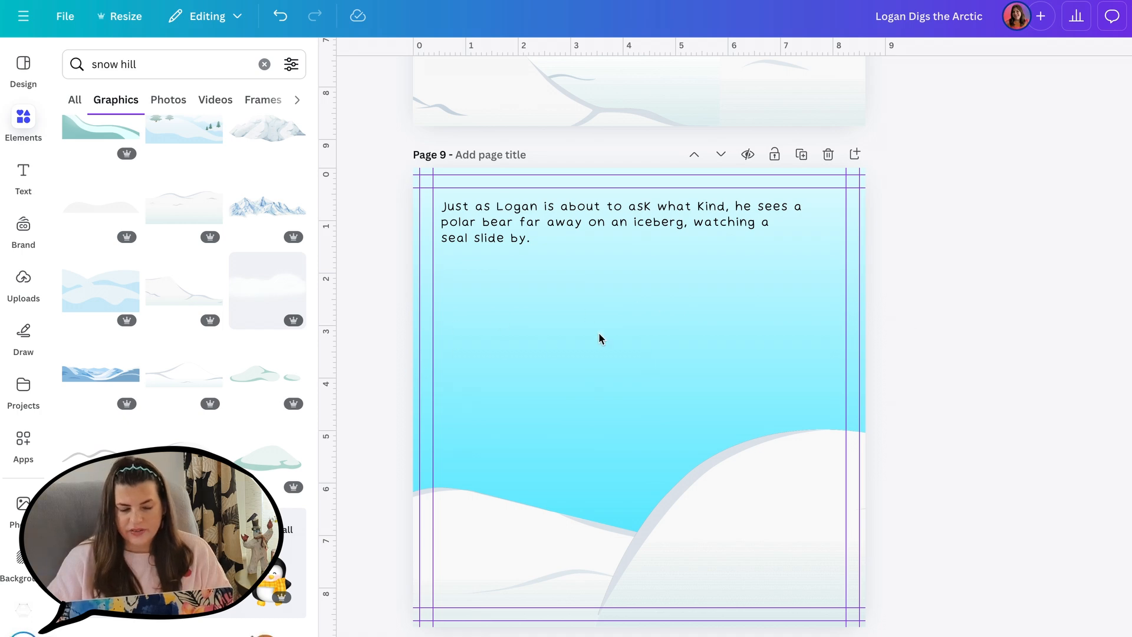
click(132, 63)
drag(141, 66, 92, 65)
text(iceberg)
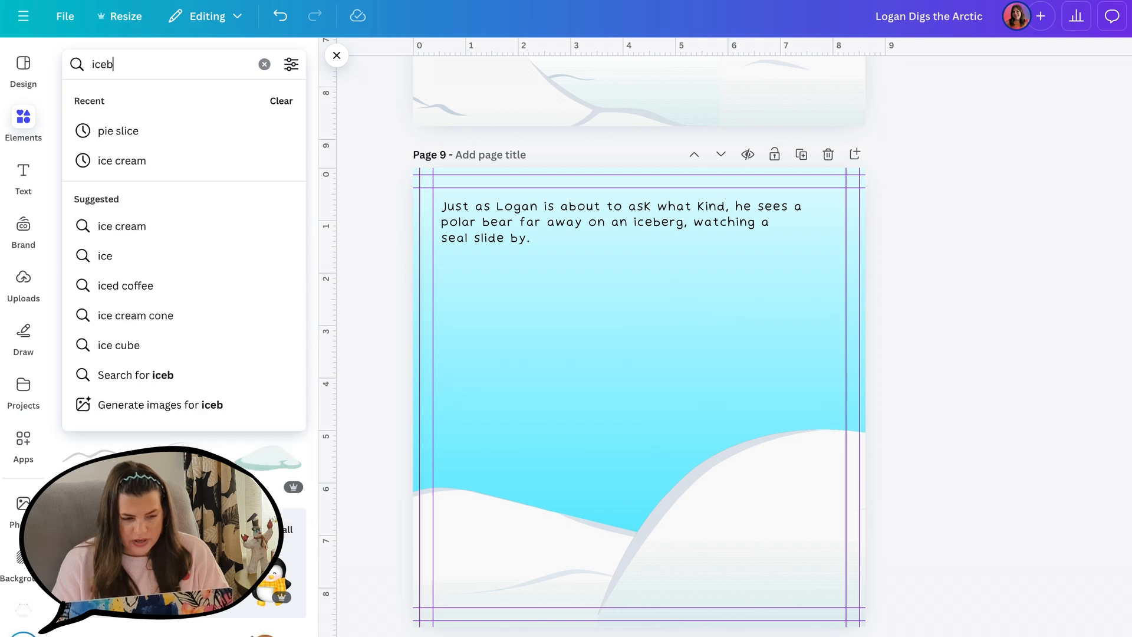
key(Return)
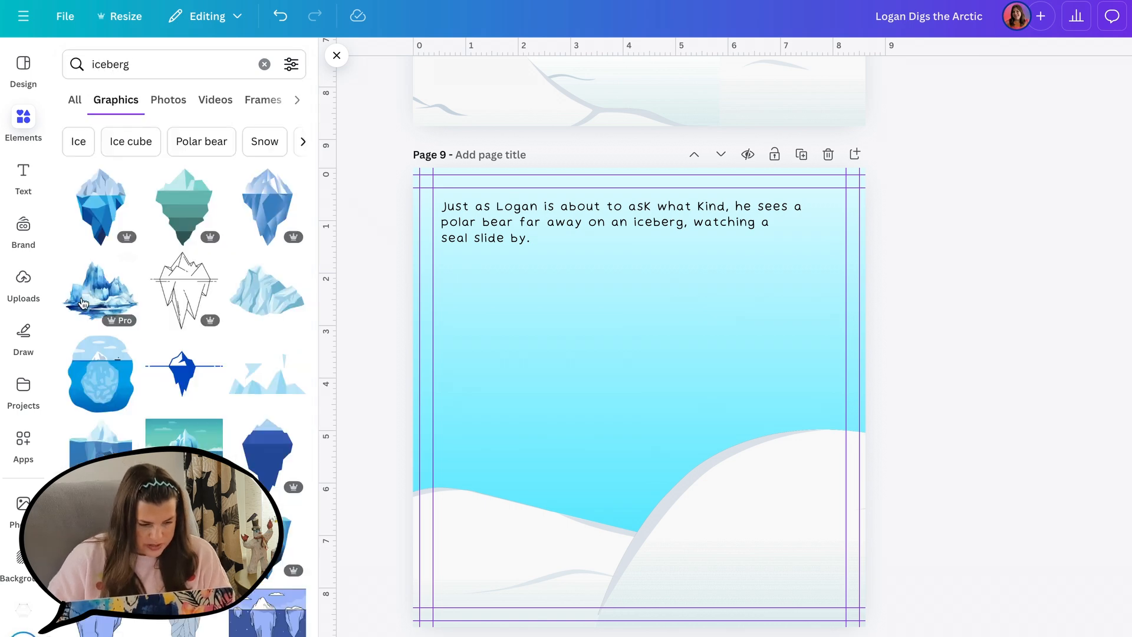
scroll(144, 435, down, 2)
scroll(146, 435, down, 1)
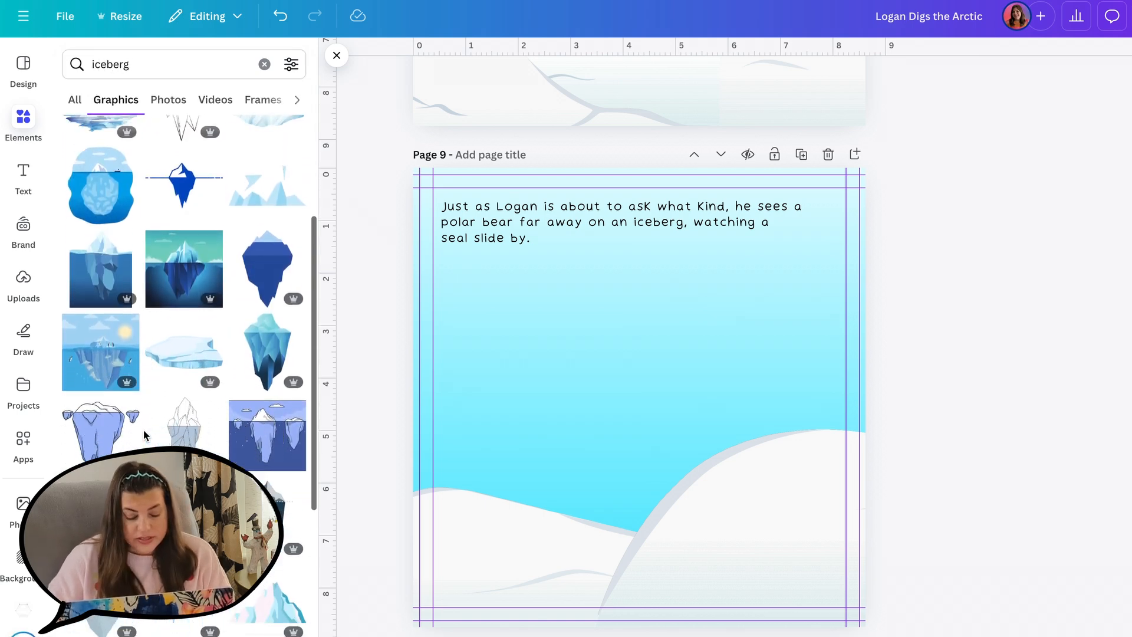
scroll(146, 435, down, 5)
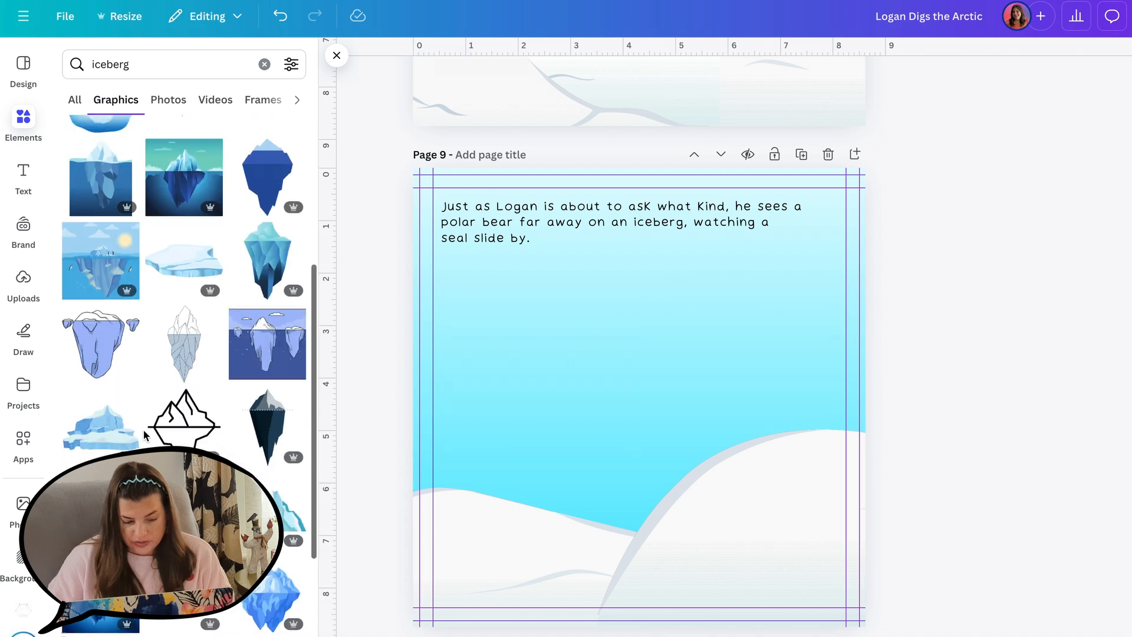
scroll(146, 436, down, 2)
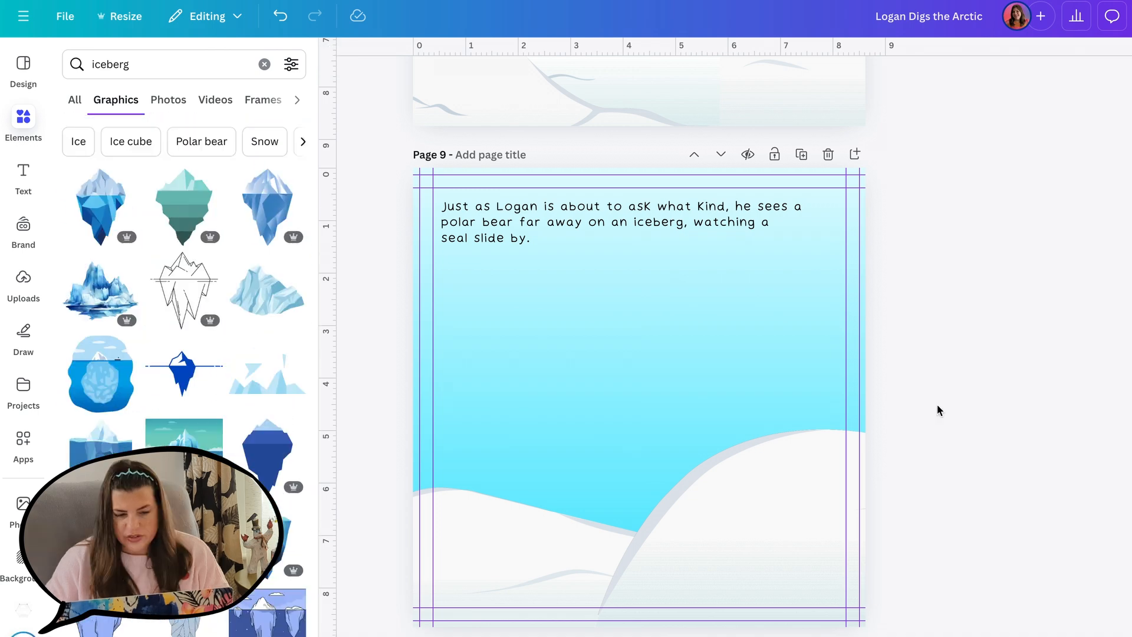
Add a rectangle to page 8, stretch it across the page width down to the bottom edge, and send it behind the snow hills.
scroll(394, 216, up, 7)
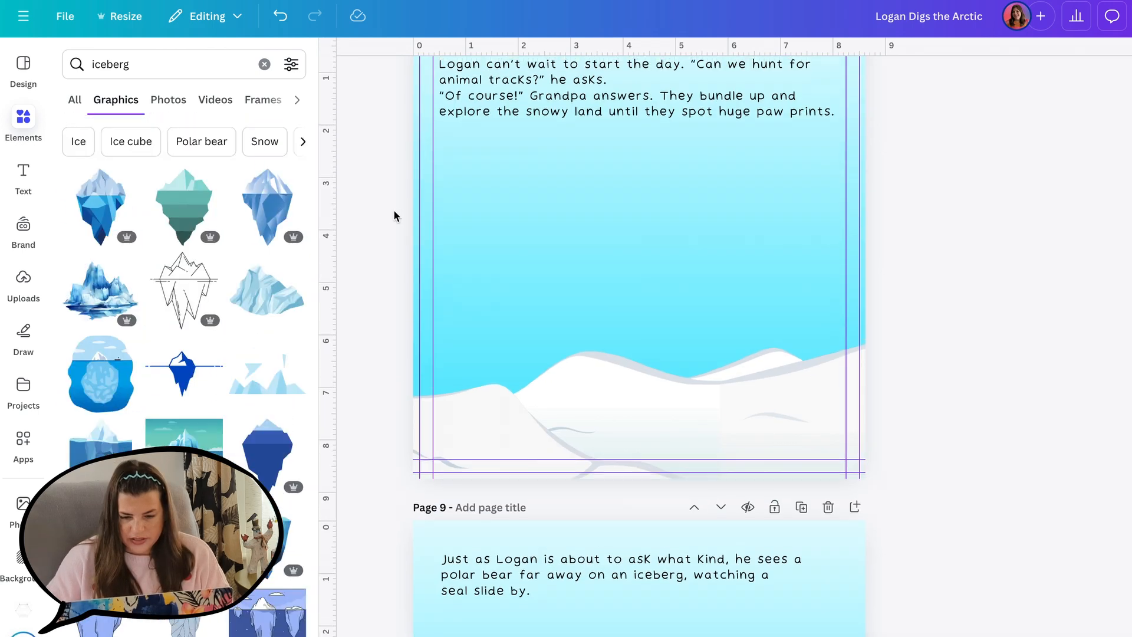
scroll(394, 216, up, 1)
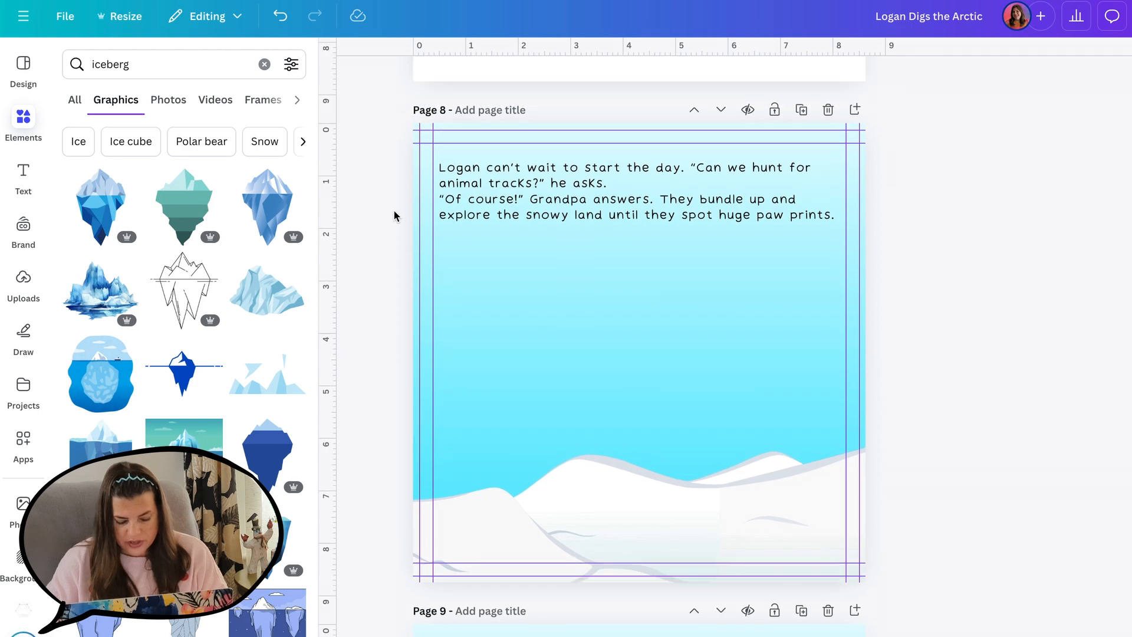
key(r)
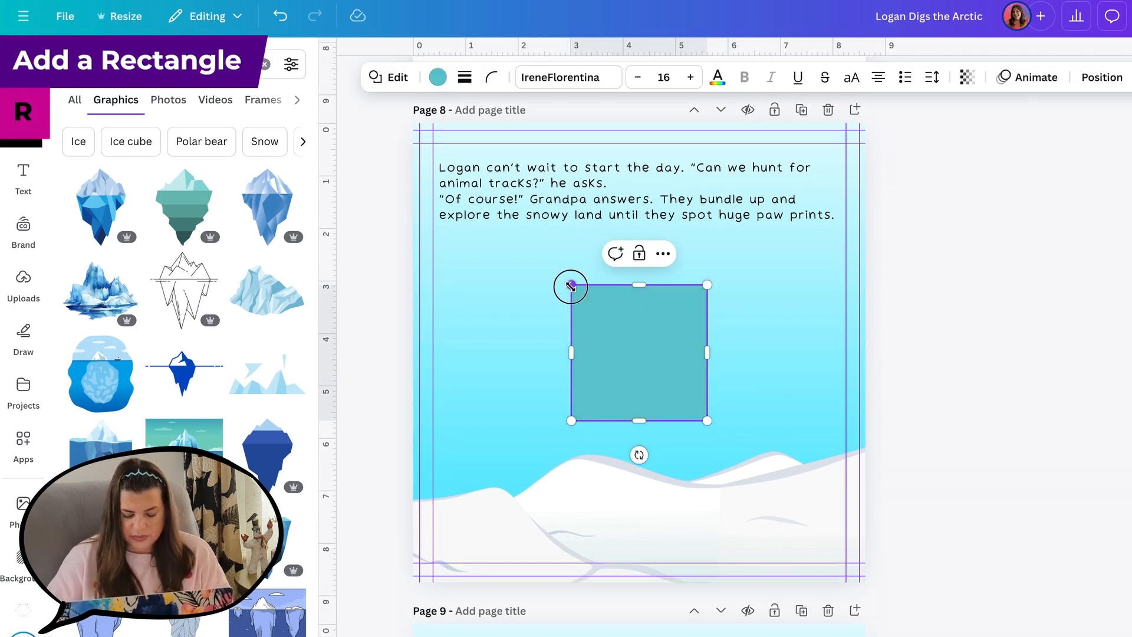
drag(571, 287, 413, 284)
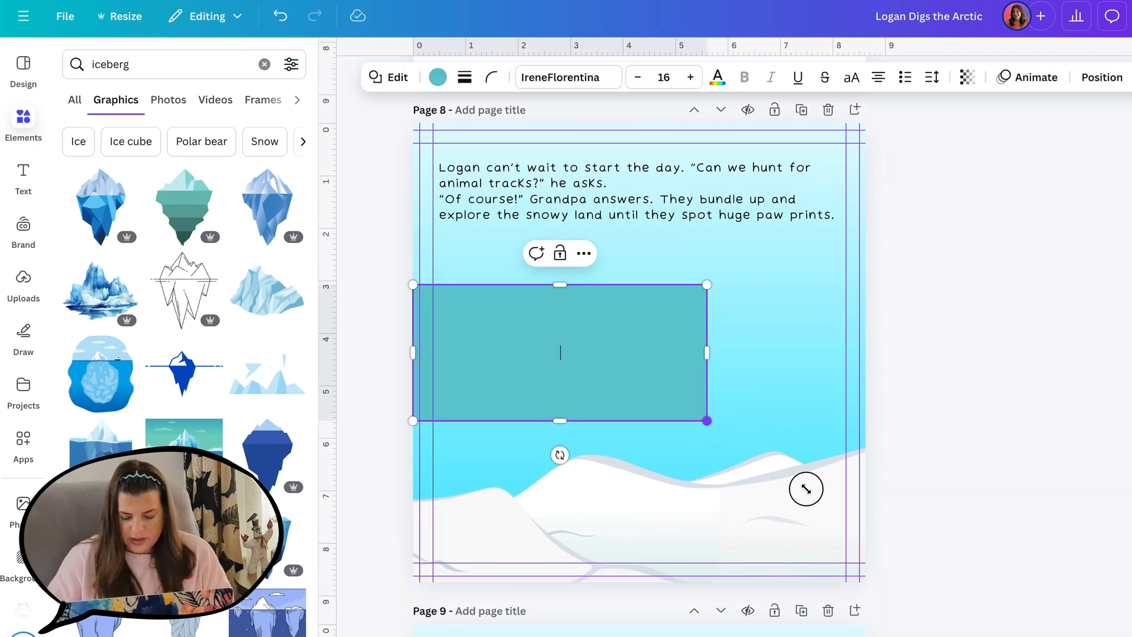
drag(806, 489, 870, 589)
key(ctrl+bracketleft)
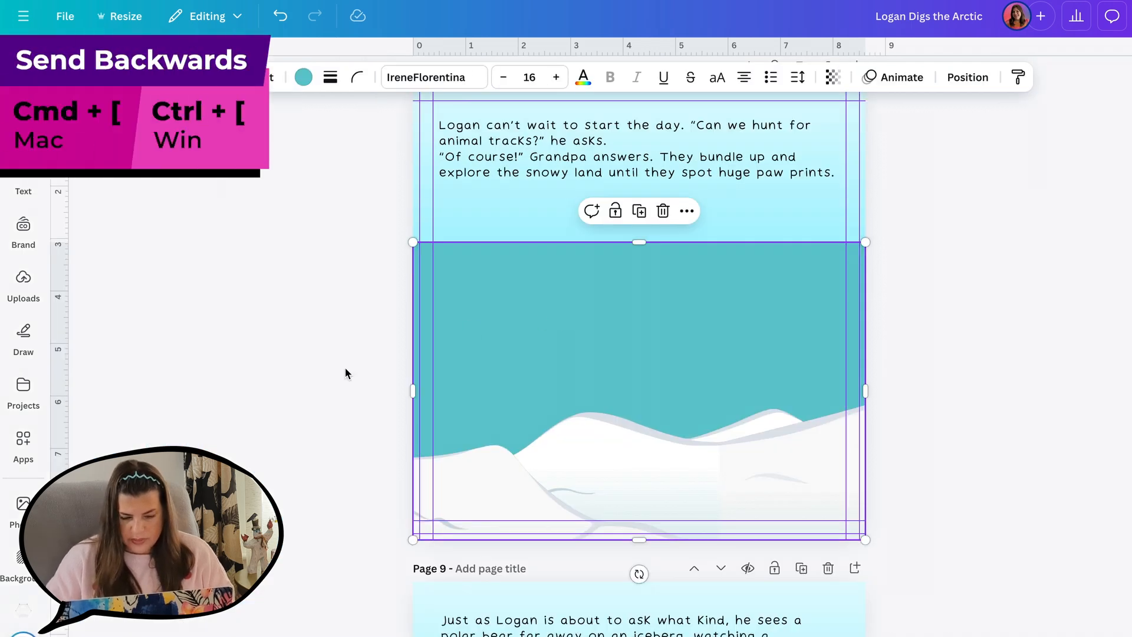
Fill the page 8 rectangle with a gradient running from light aqua to white.
click(303, 77)
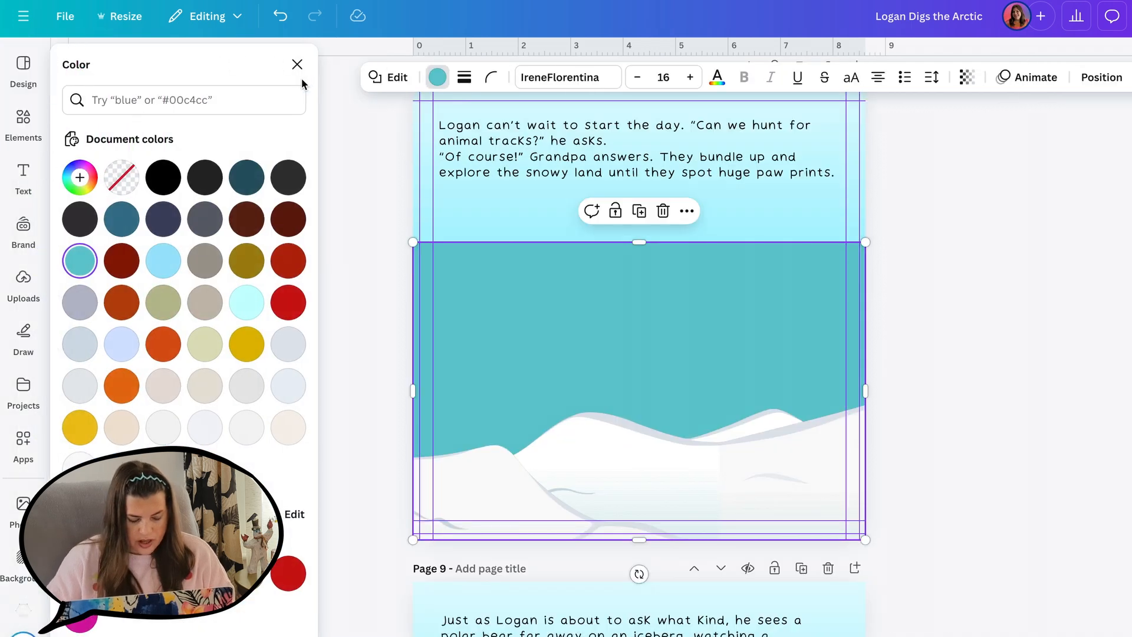
click(80, 177)
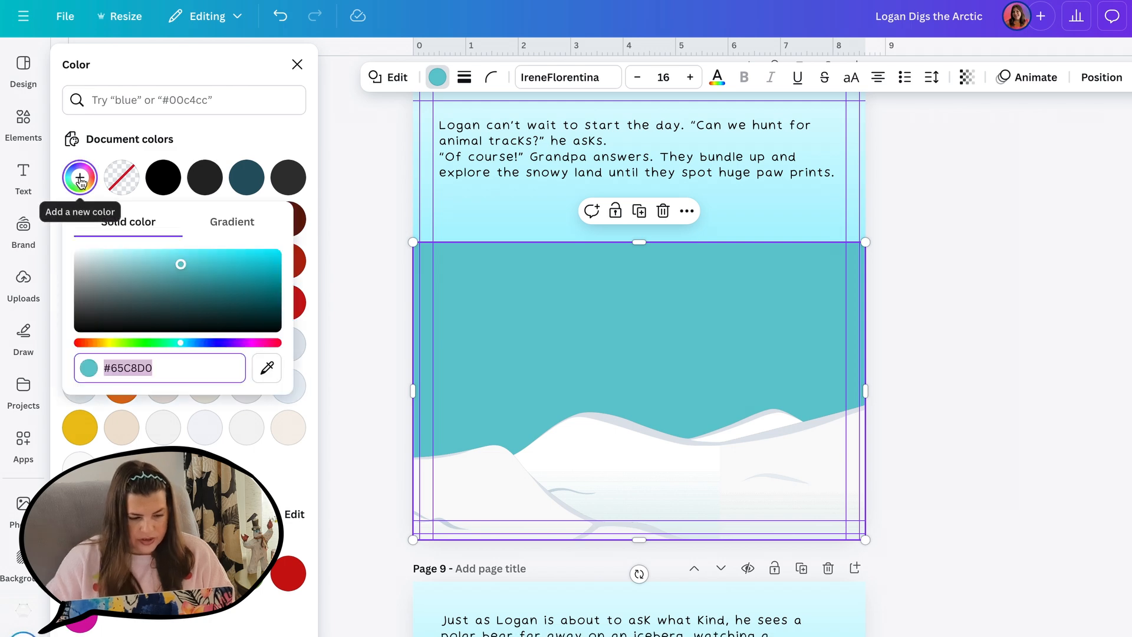
click(233, 222)
click(116, 297)
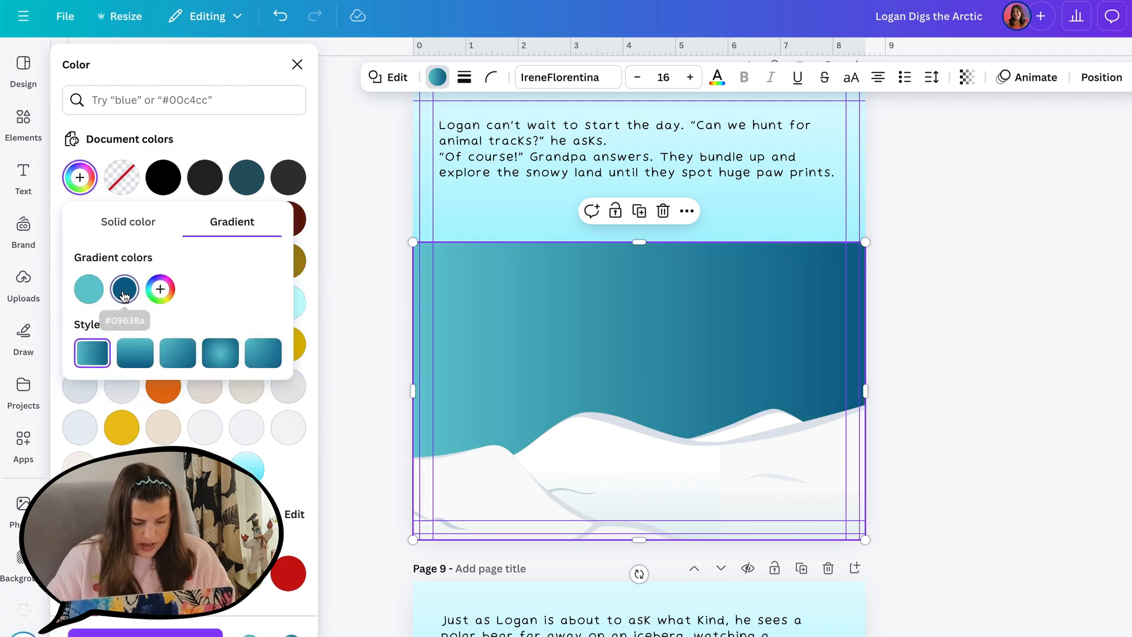
drag(142, 325, 123, 319)
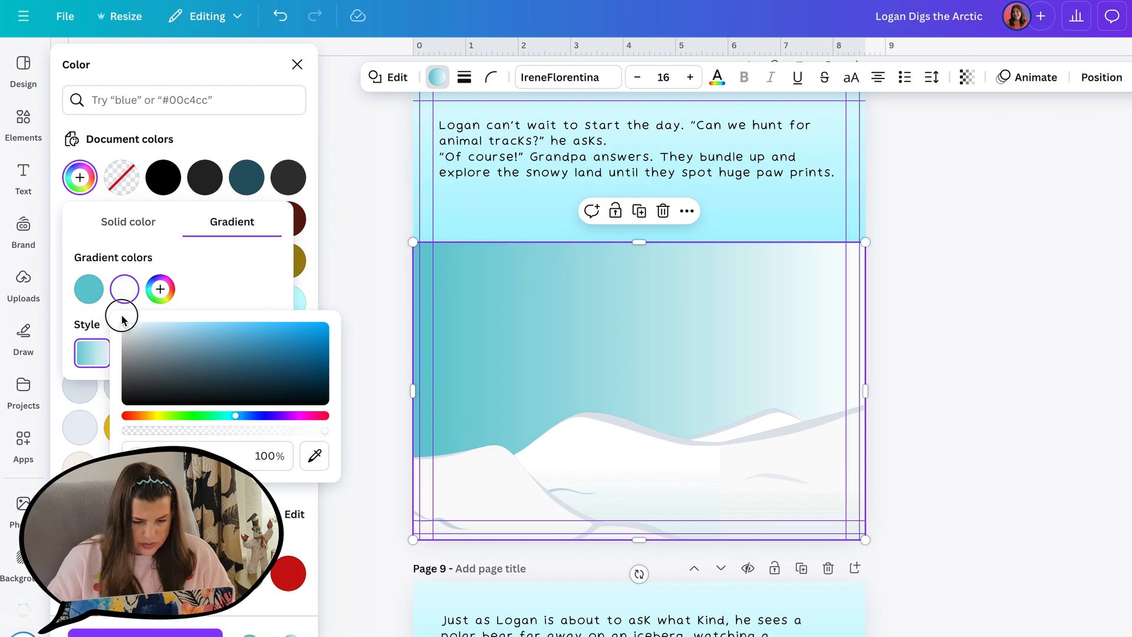
click(89, 292)
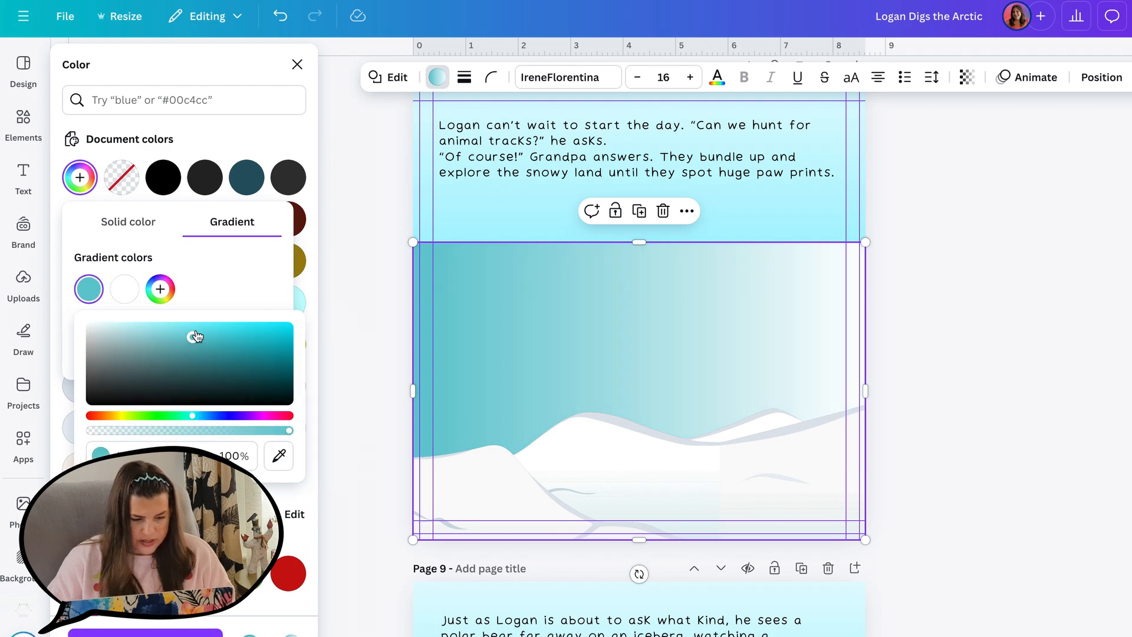
drag(196, 336, 135, 316)
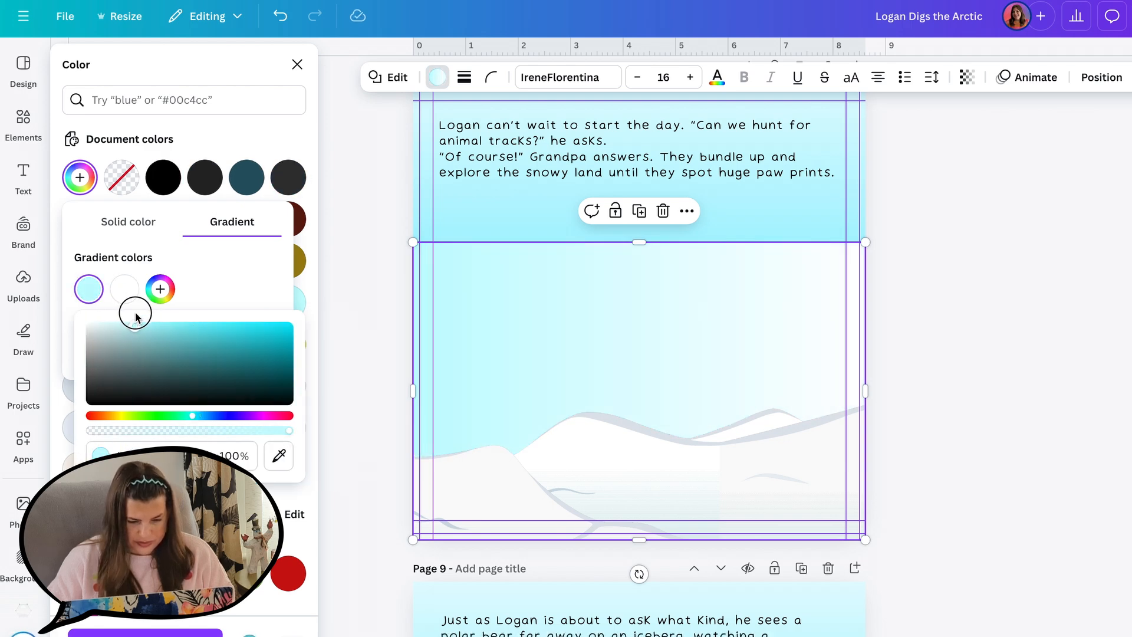
Sample the rectangle's aqua for the gradient's second color, then lighten it to a very pale aqua.
click(124, 291)
click(315, 456)
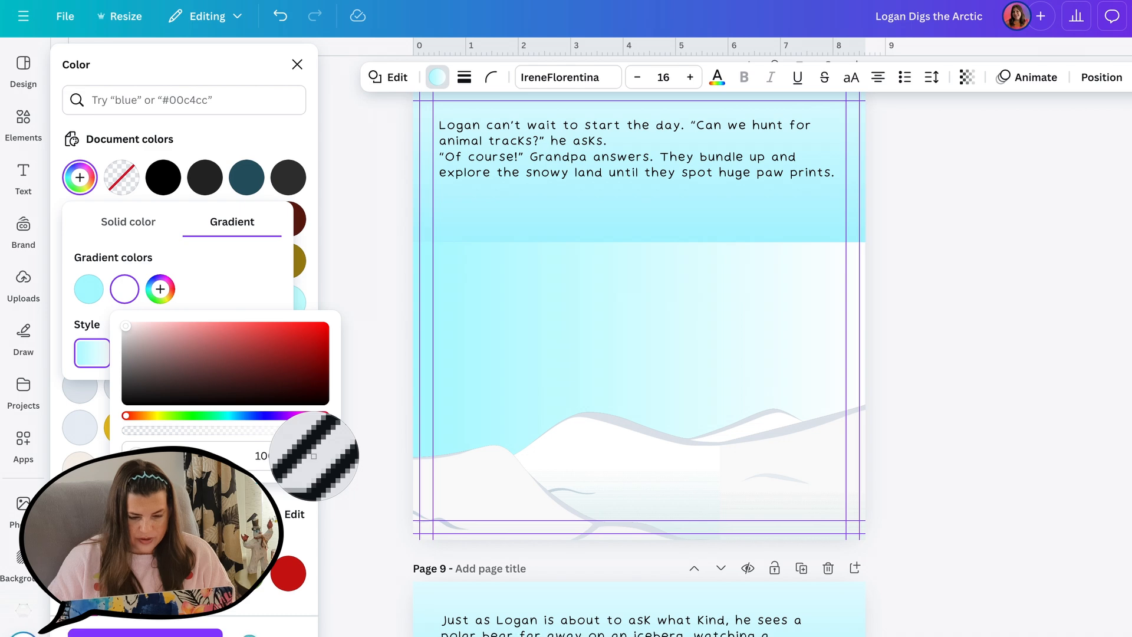
click(450, 256)
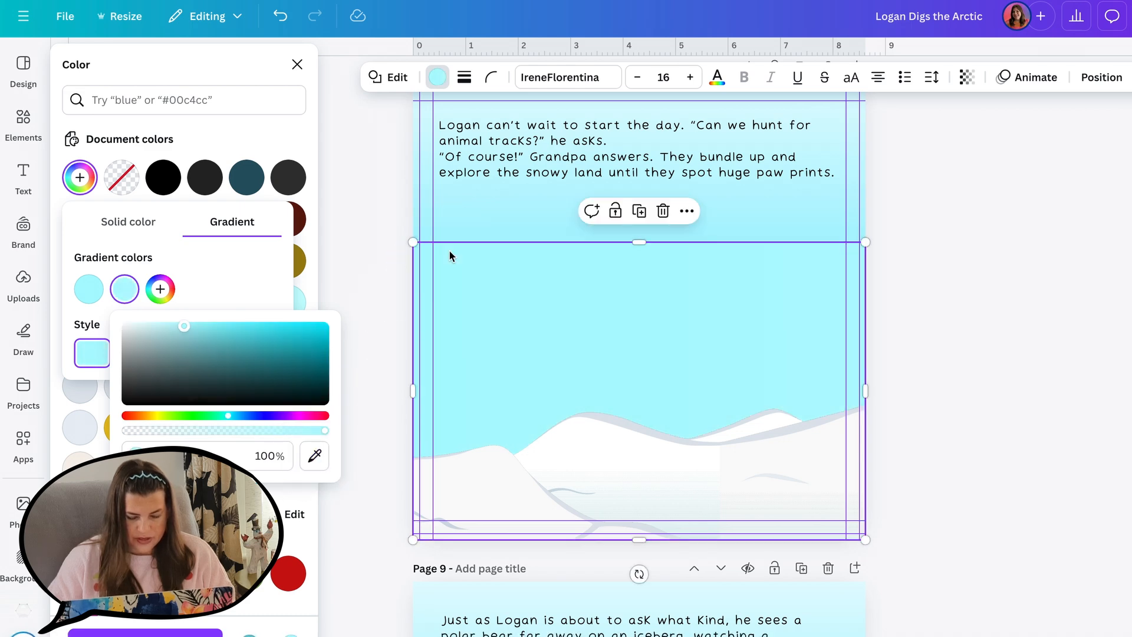
click(193, 330)
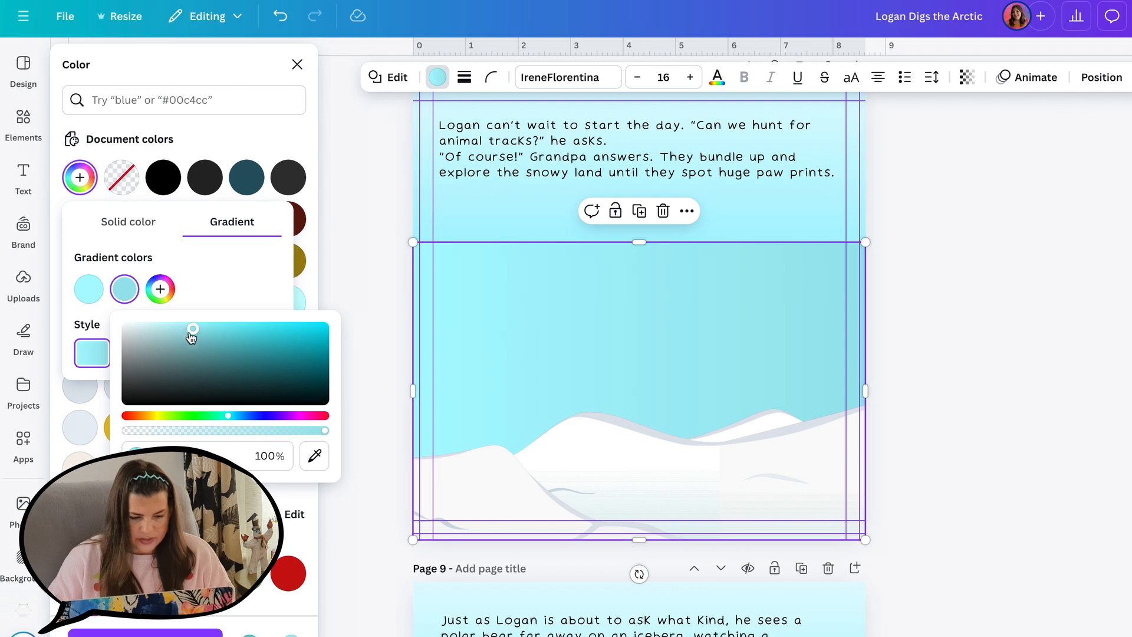
click(155, 326)
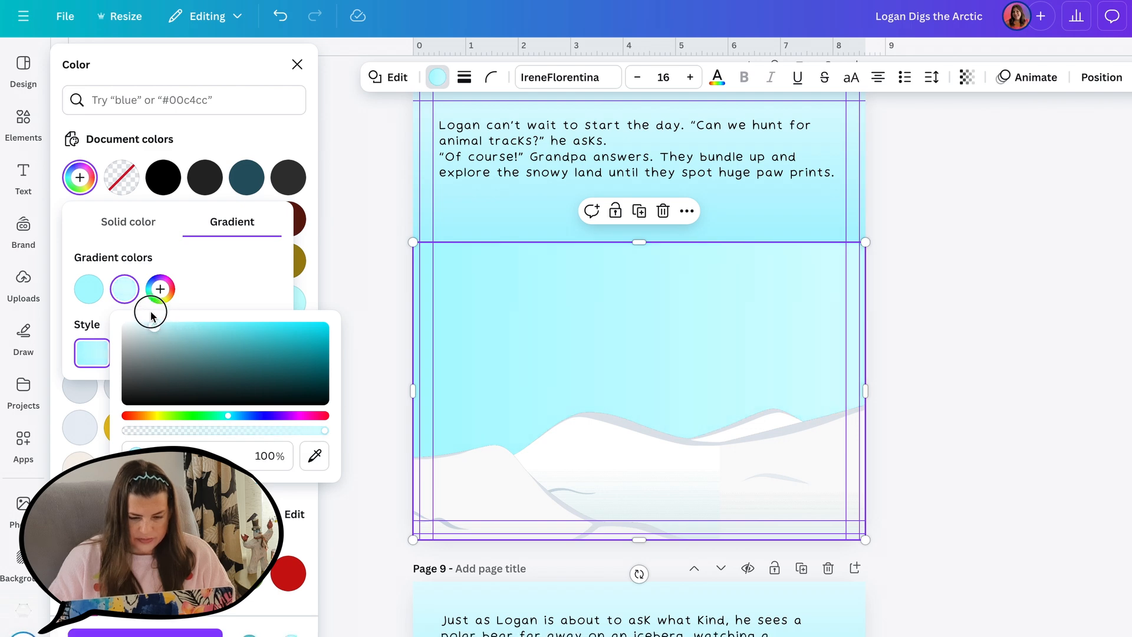
Extend the rectangle's gradient to six colors alternating aqua and paler tints, running top to bottom as horizontal bands.
click(160, 289)
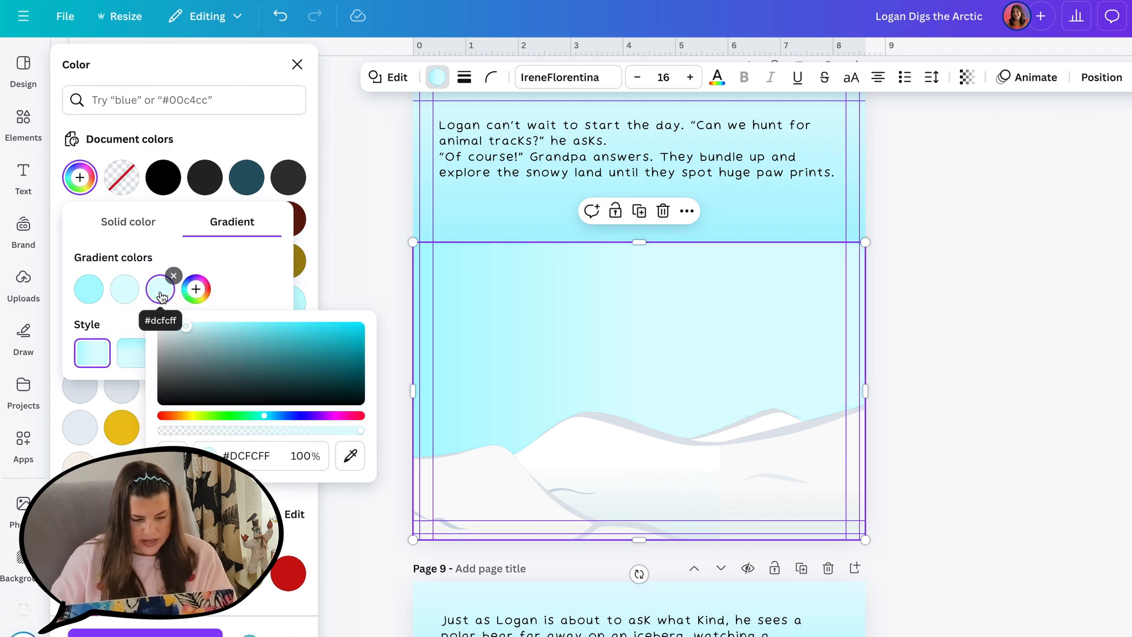
click(207, 326)
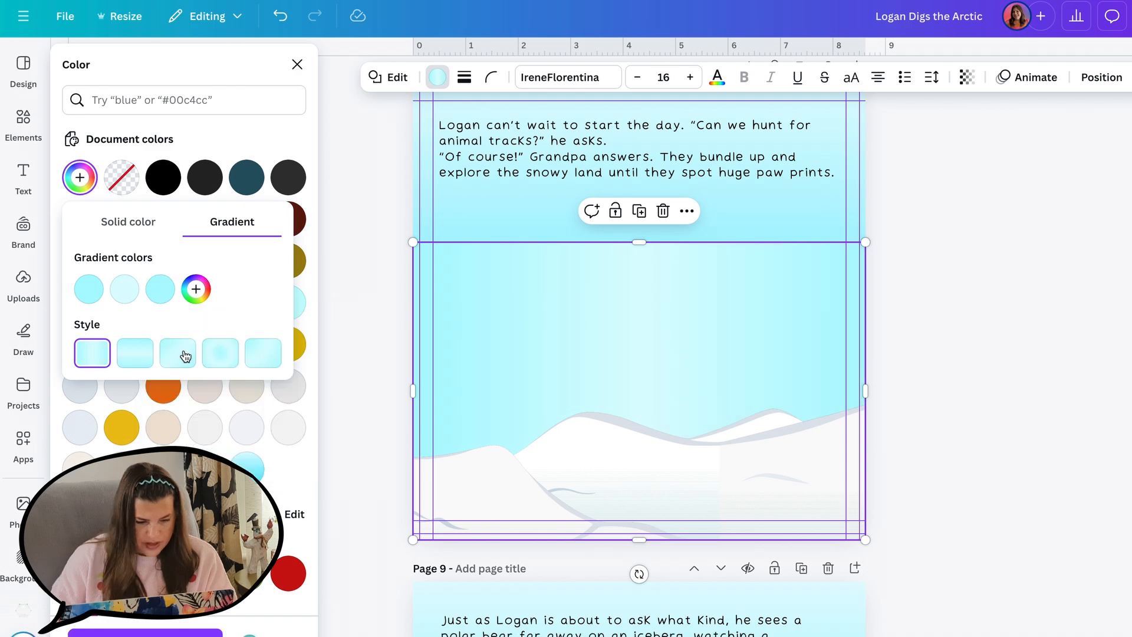
click(181, 358)
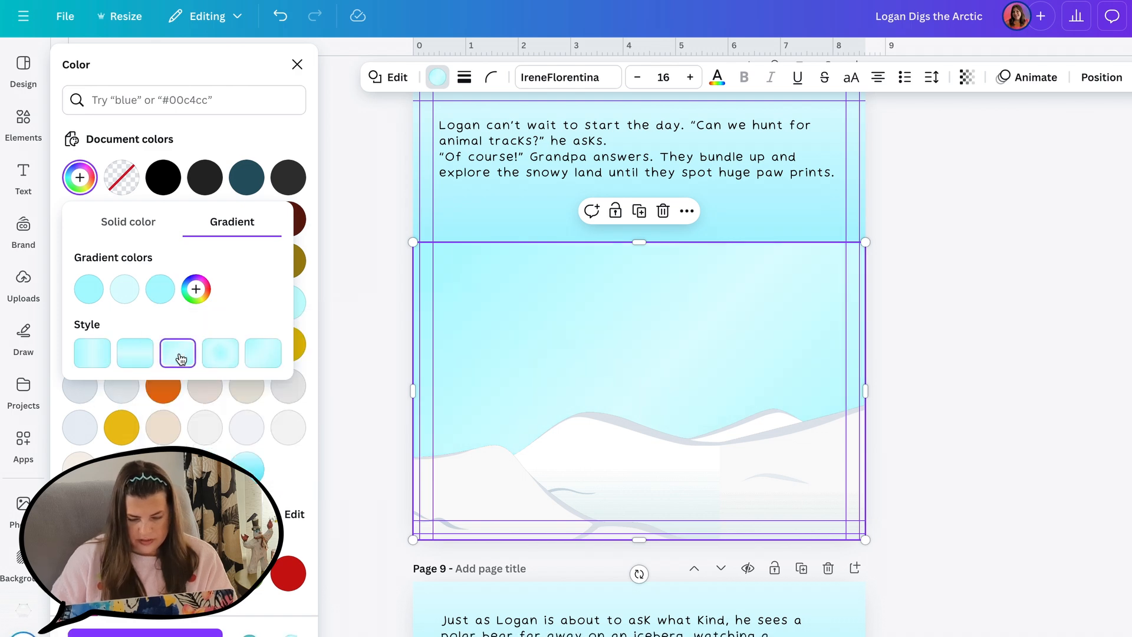
click(257, 357)
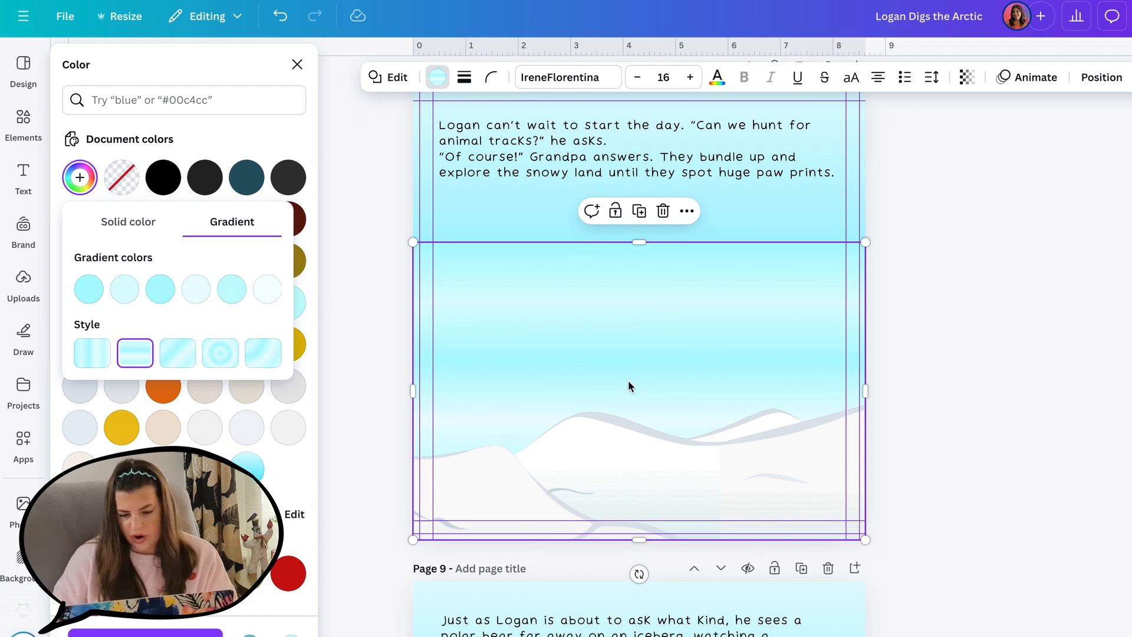
click(661, 322)
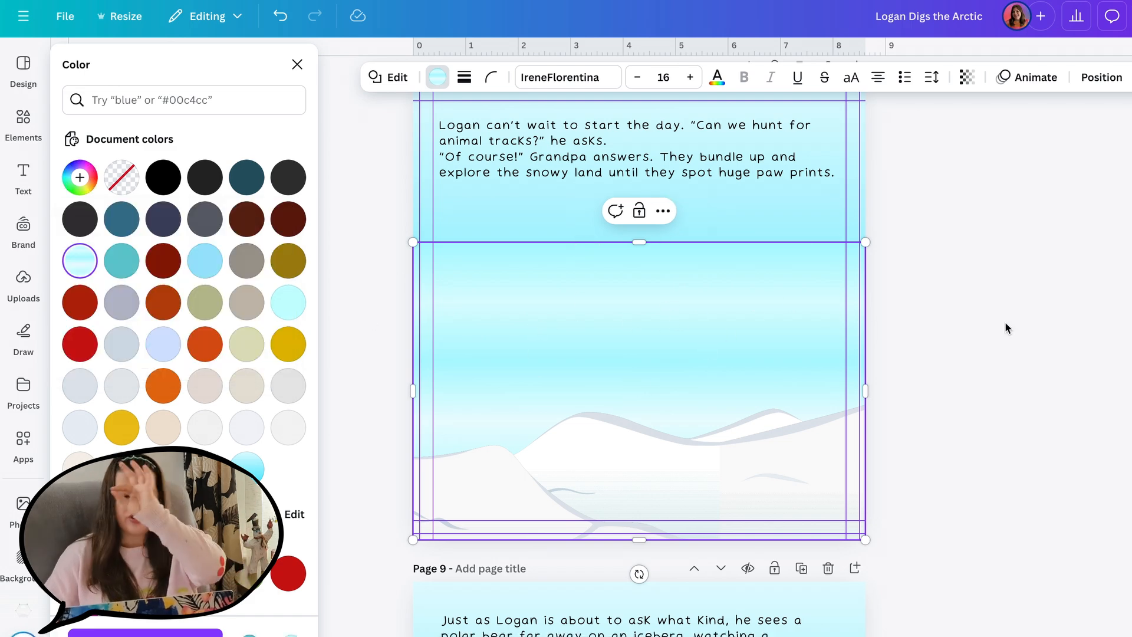
key(Escape)
key(Escape)
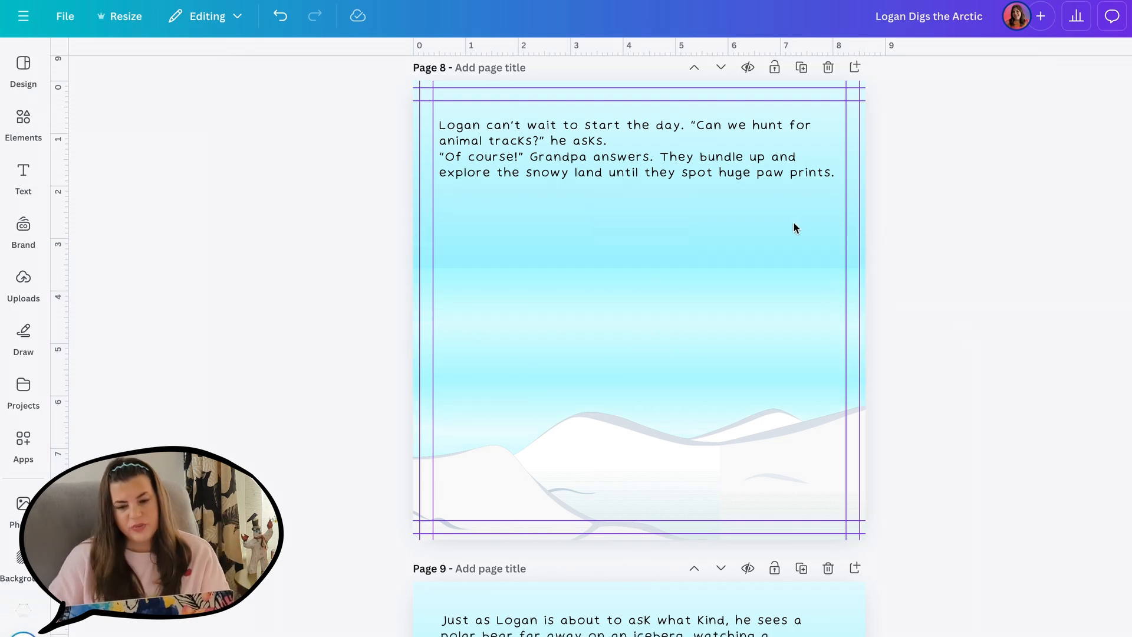
Set the second color of page 8's background gradient to a more saturated bright cyan.
click(755, 233)
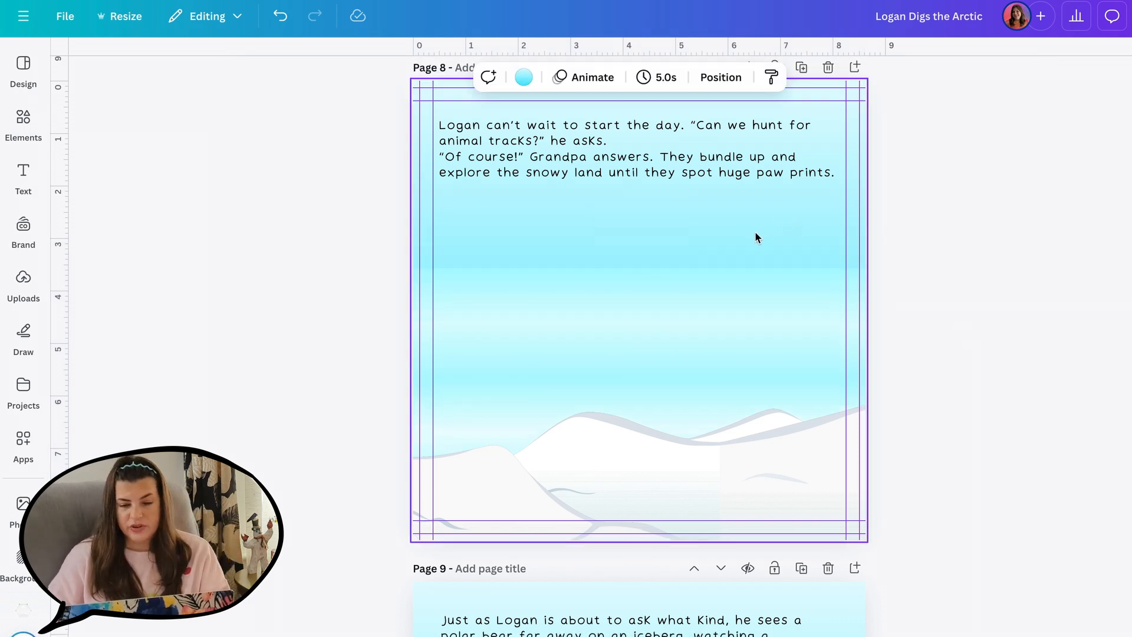
click(524, 77)
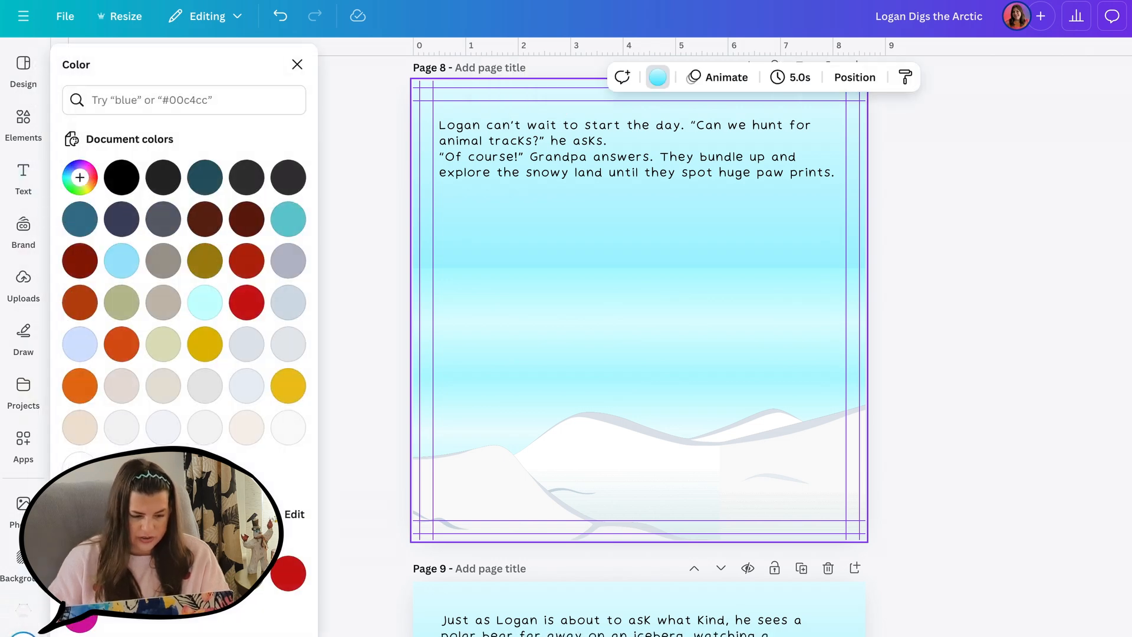
click(80, 177)
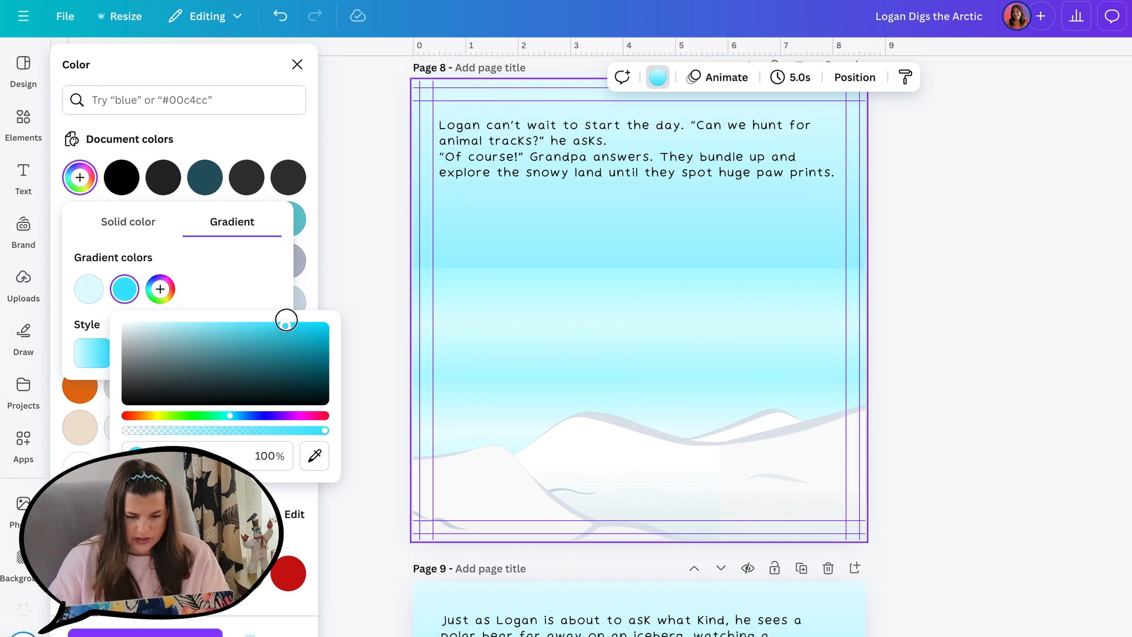
drag(293, 319, 305, 310)
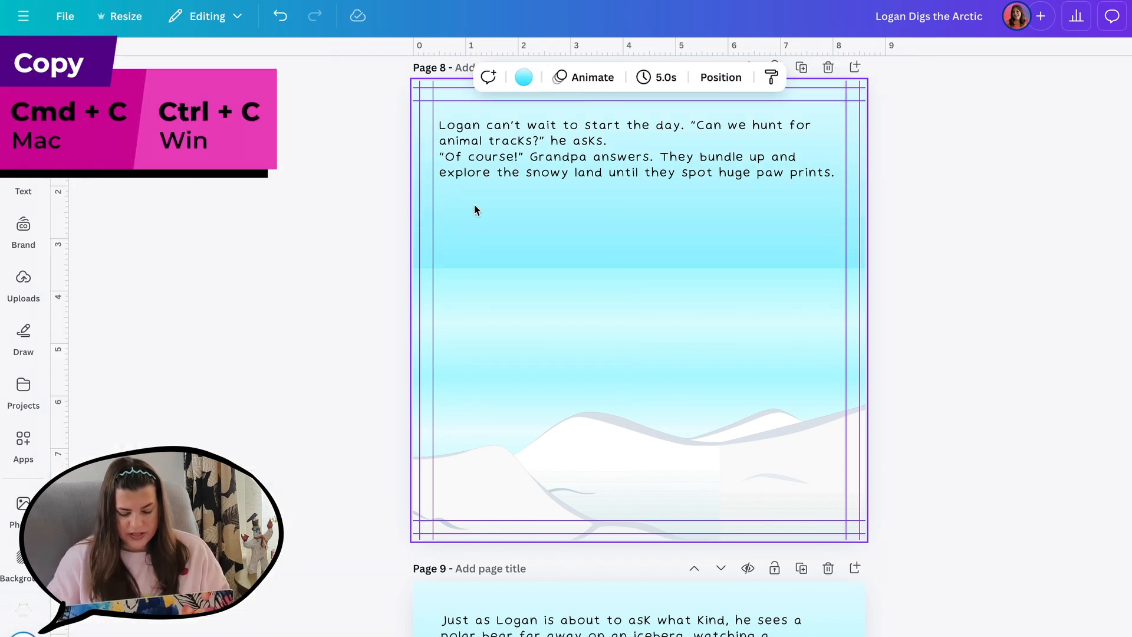
Copy the banded water rectangle from page 8 onto page 9 and send it behind the snow hills.
scroll(474, 205, down, 7)
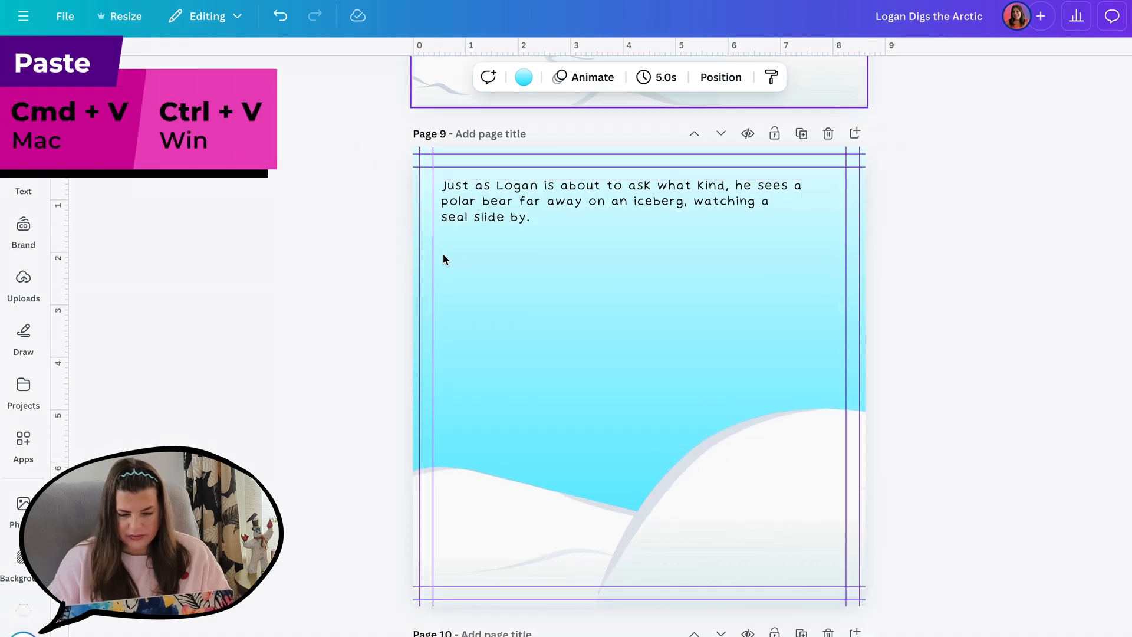
click(553, 369)
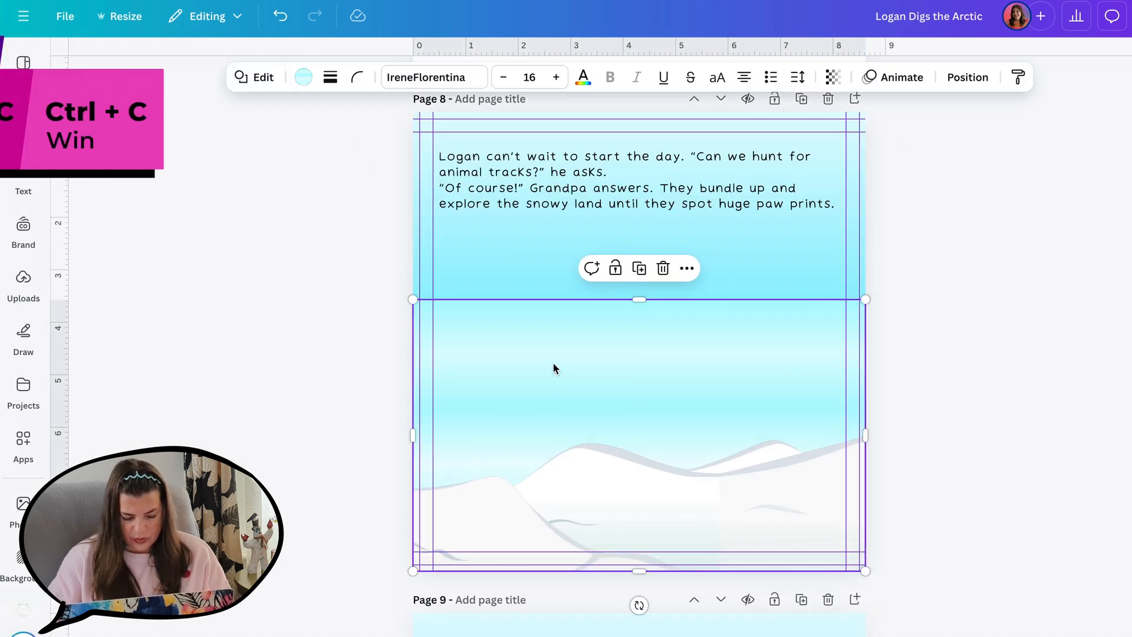
scroll(553, 364, down, 6)
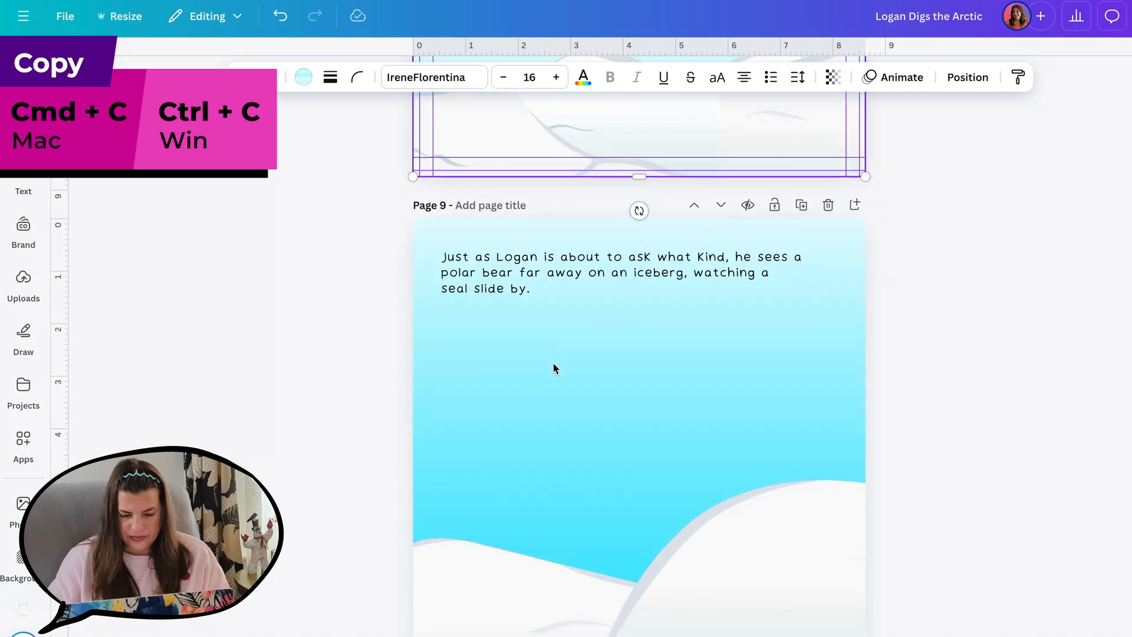
click(553, 368)
key(ctrl+v)
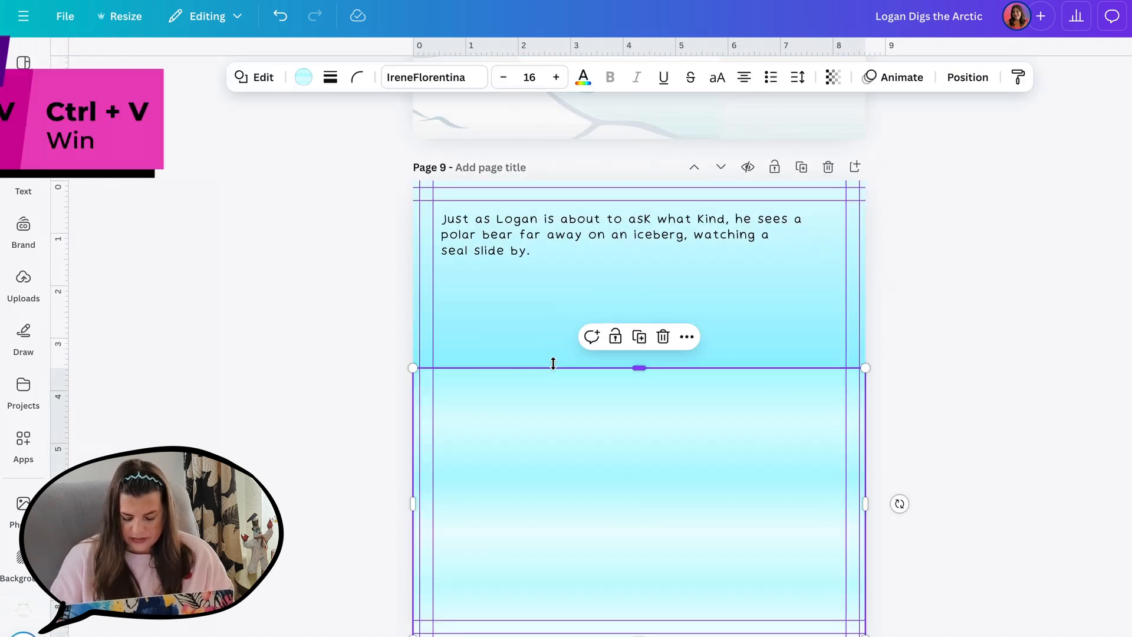
click(330, 405)
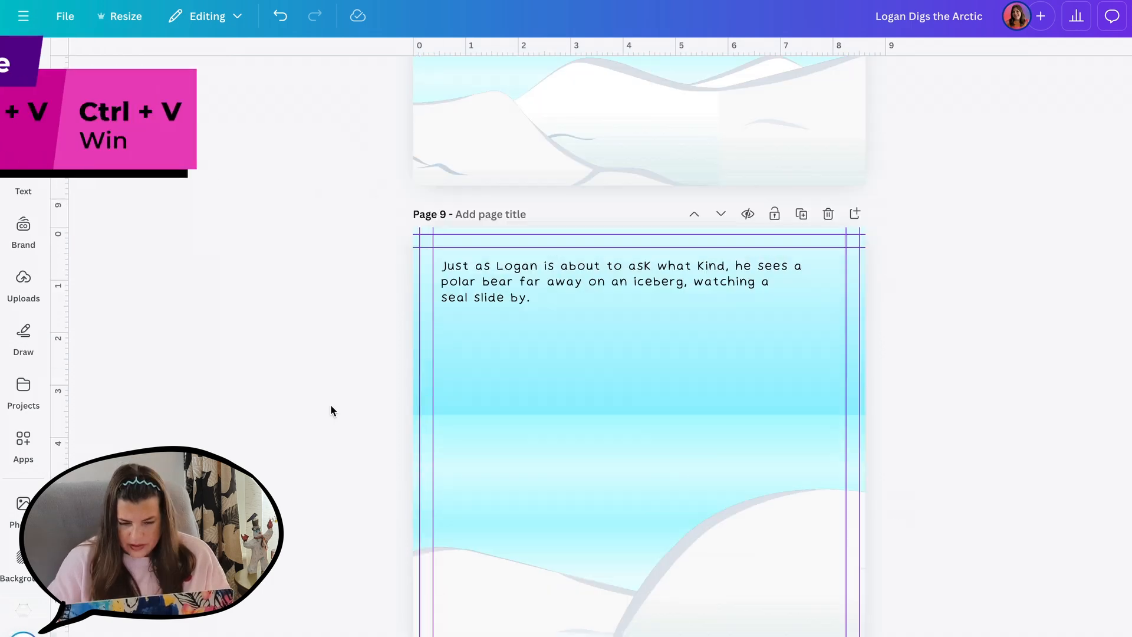
Add the jagged white and blue iceberg graphic to page 8 and rest it on the water's horizon near the right margin.
click(24, 118)
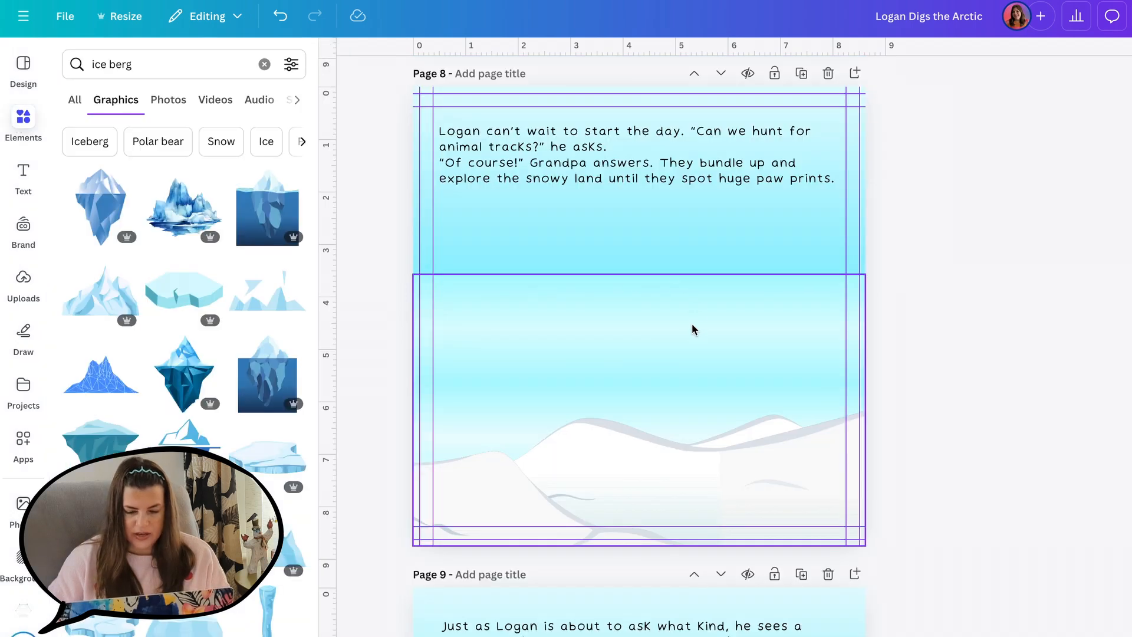
click(269, 313)
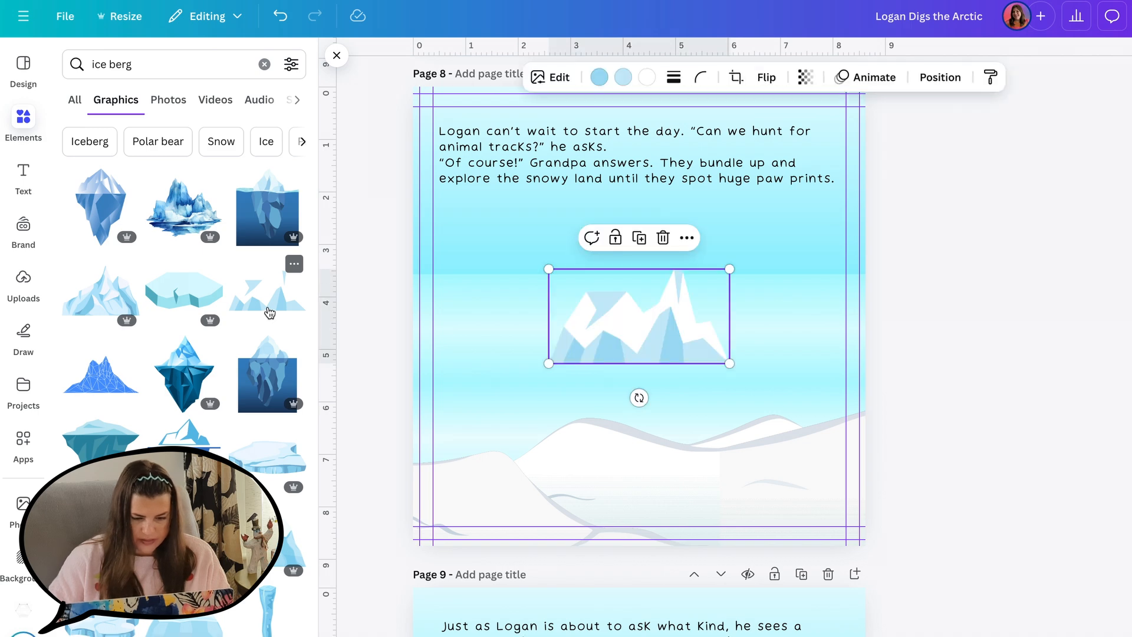
drag(647, 330, 758, 243)
click(1049, 246)
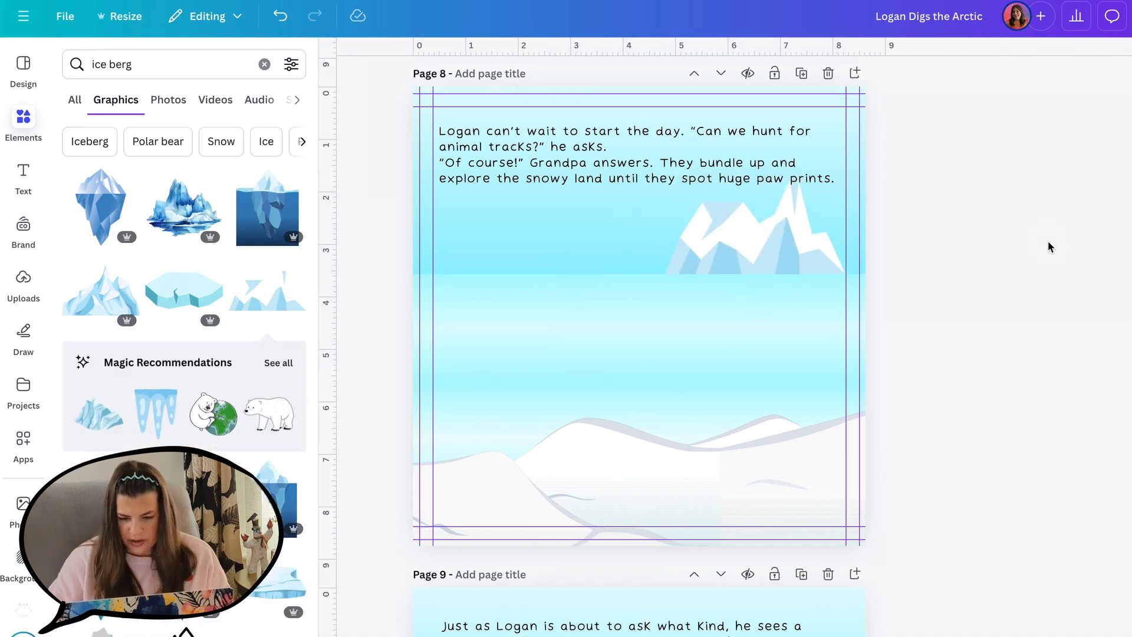
Recolor the iceberg's darker blue facets to the more aqua shade #A3E7F3.
click(727, 232)
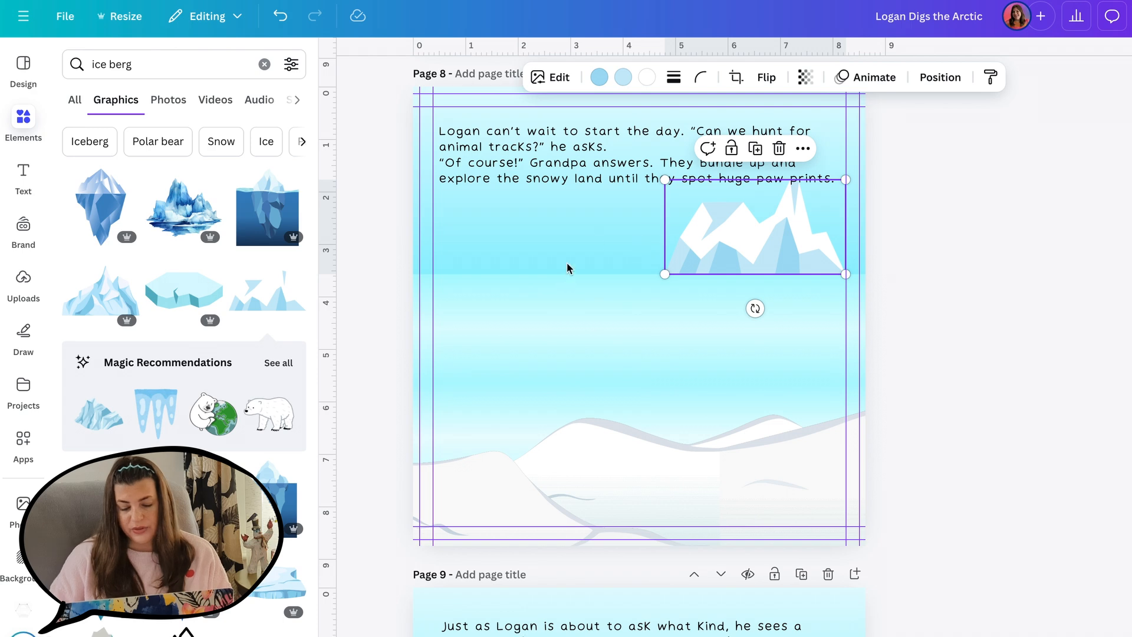
click(599, 76)
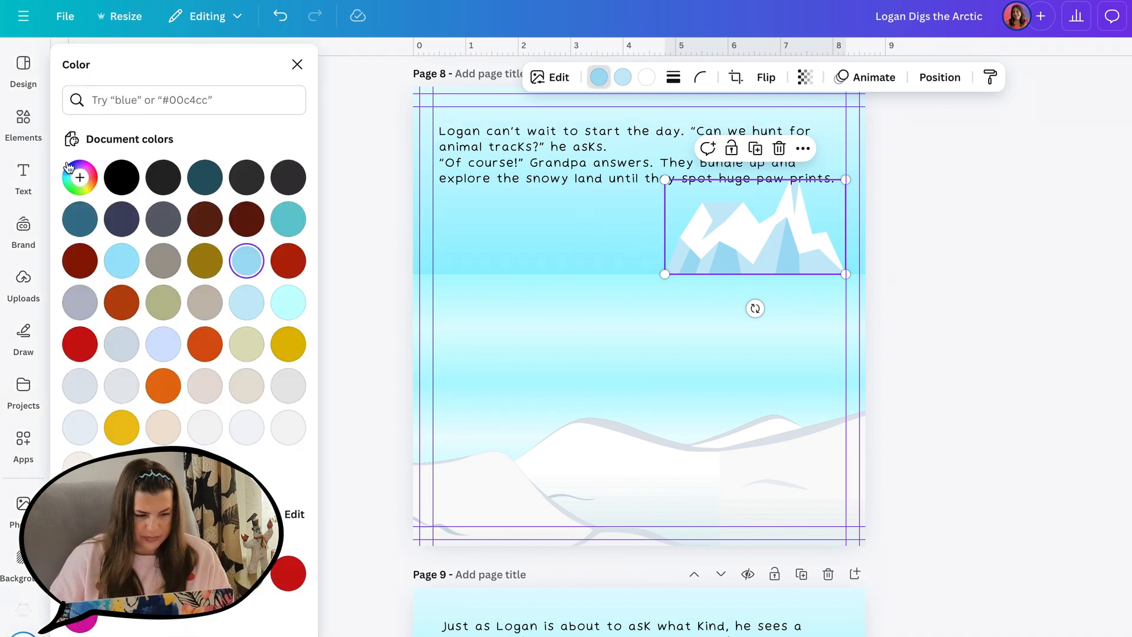
click(80, 176)
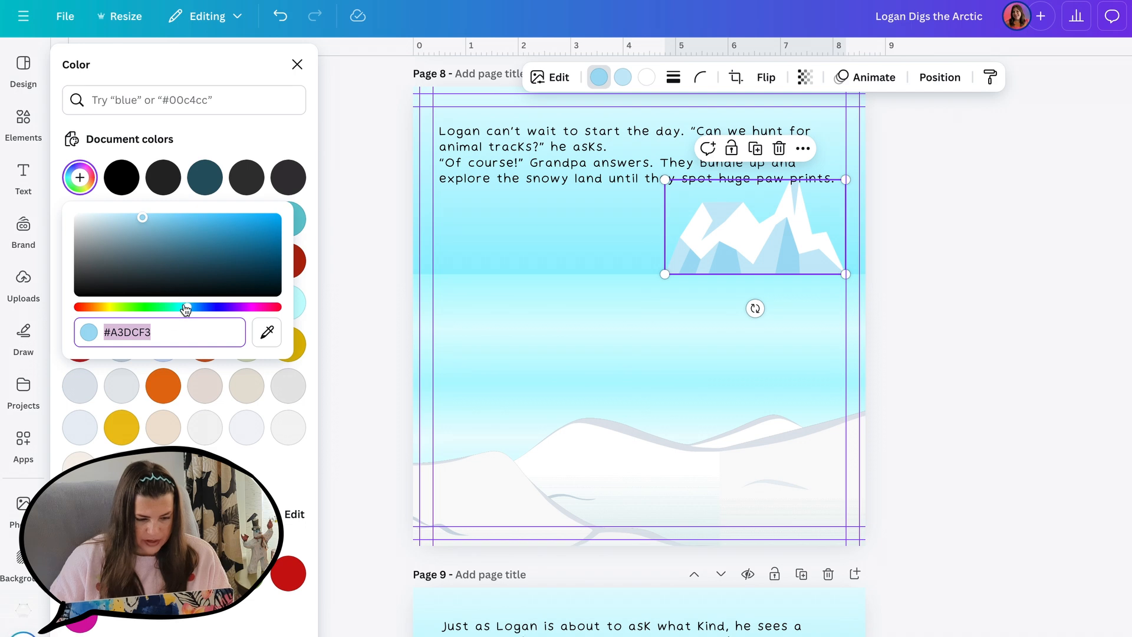
drag(185, 309, 183, 310)
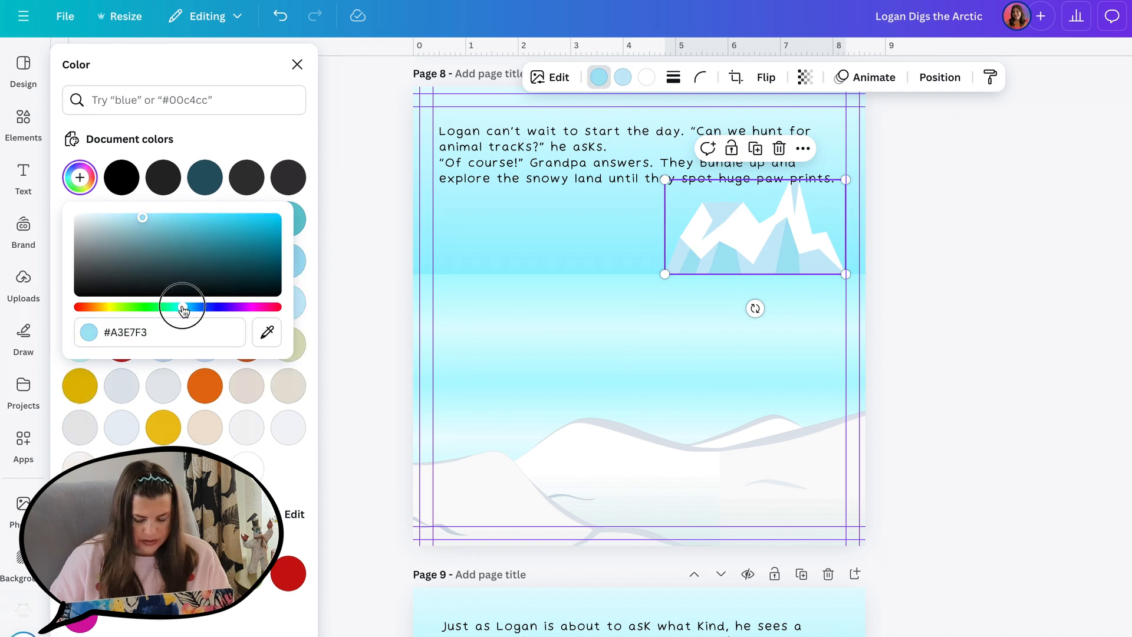
View all graphics by the iceberg's creator.
click(293, 264)
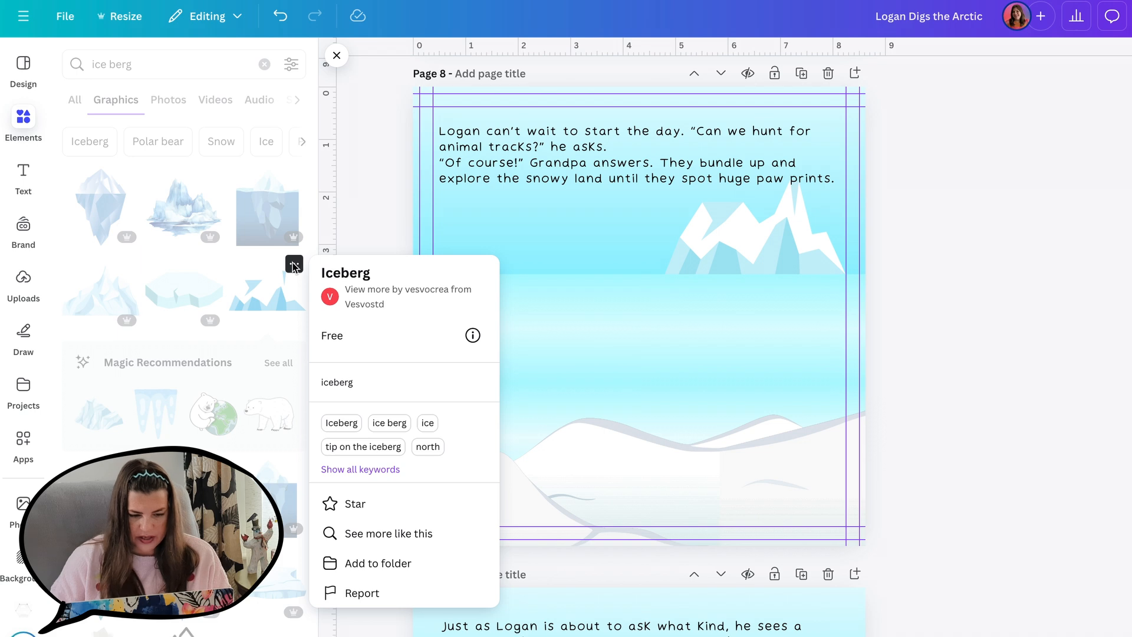
click(364, 304)
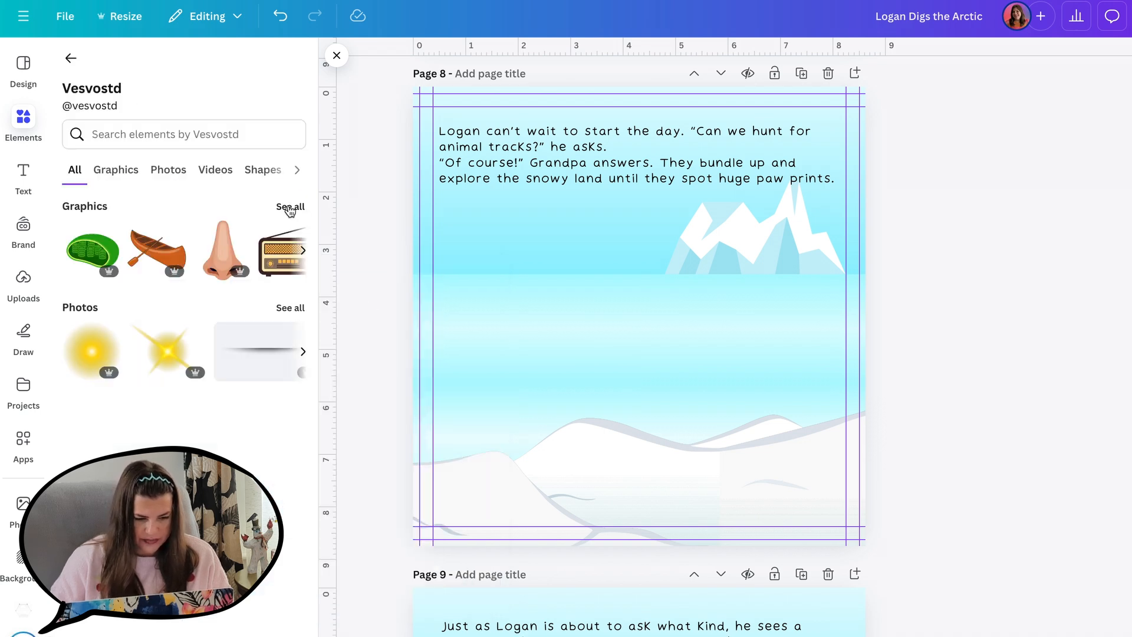
click(289, 207)
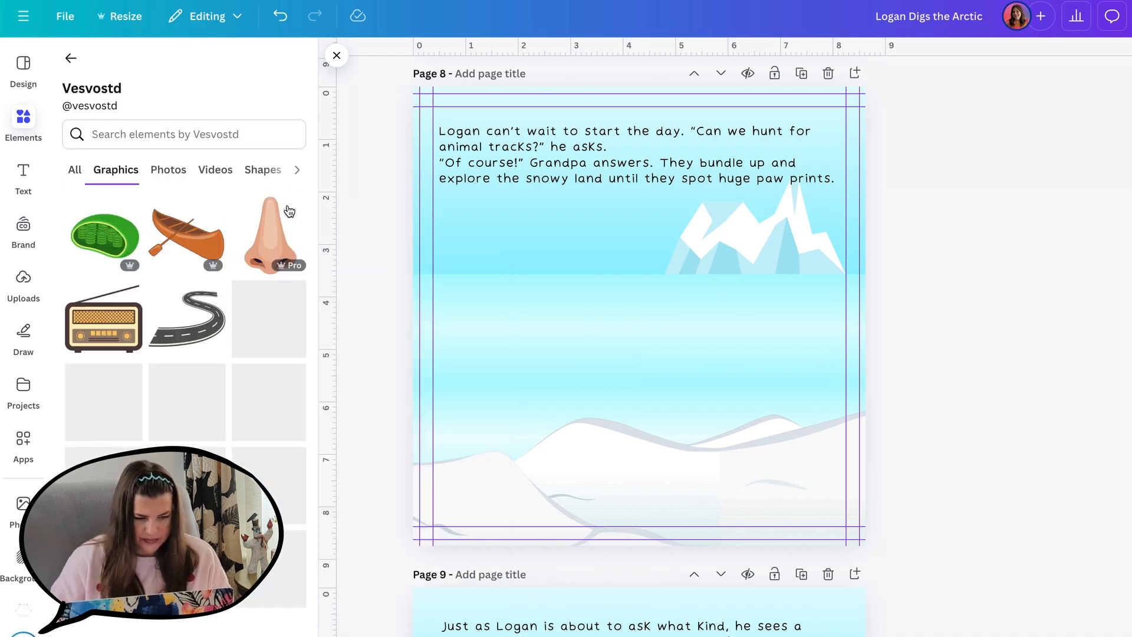
Search the creator's graphics for "ice berg", add the pointed white and blue iceberg to page 8, and shrink it.
click(178, 134)
text(ice berg)
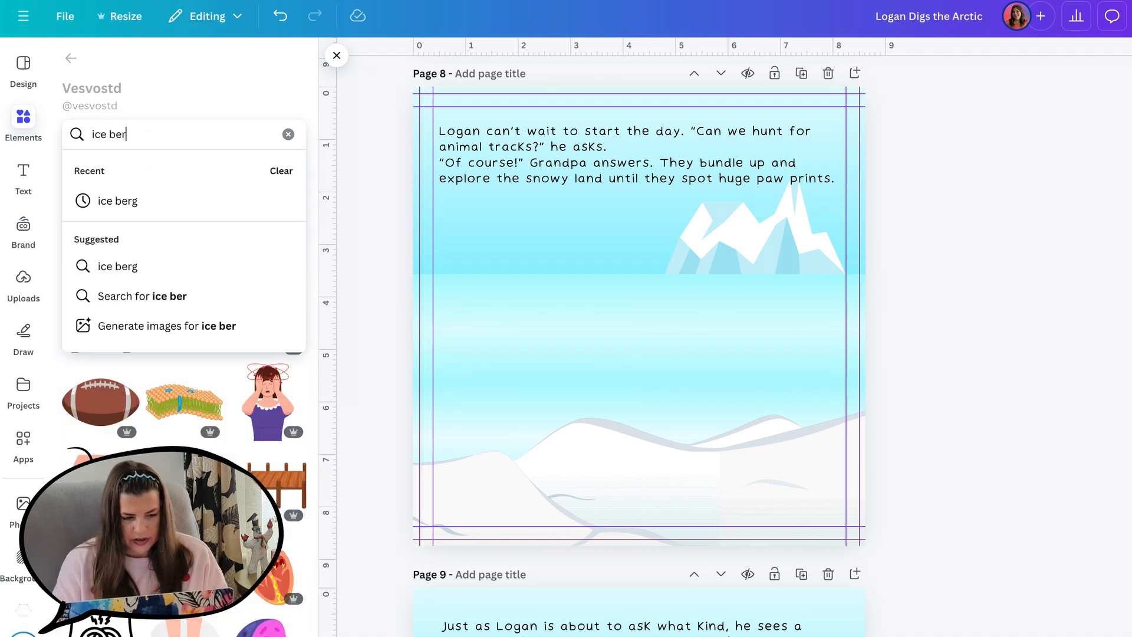
key(Return)
click(102, 374)
drag(730, 254, 673, 292)
Copy the style of the large jagged iceberg onto the smaller iceberg on page 8 to match its aqua colors.
scroll(763, 181, down, 1)
click(763, 182)
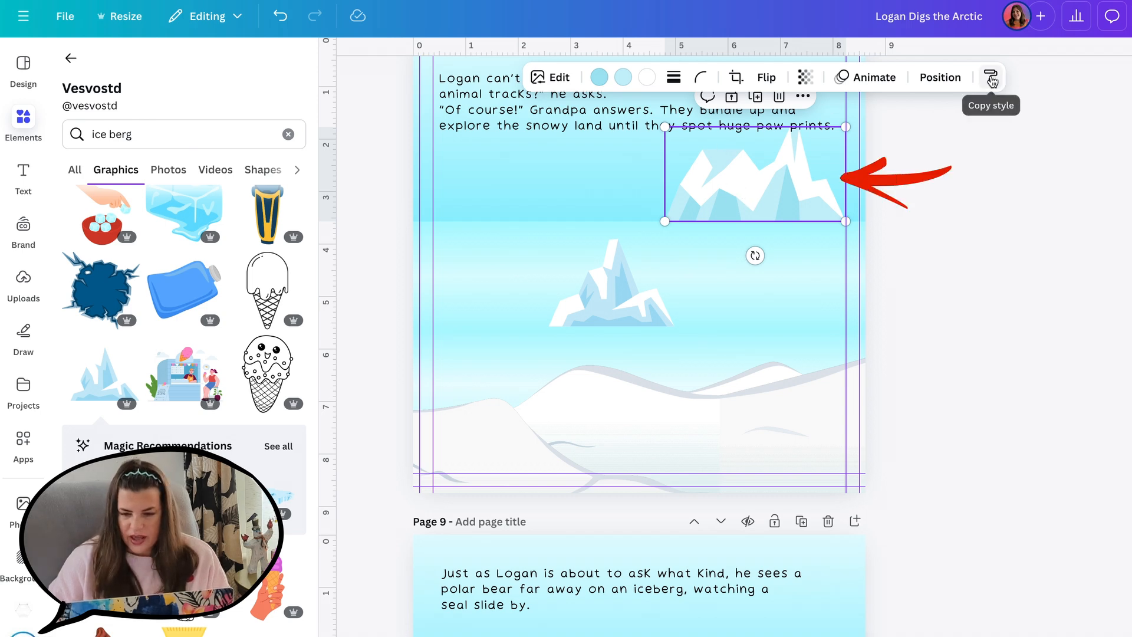
click(991, 77)
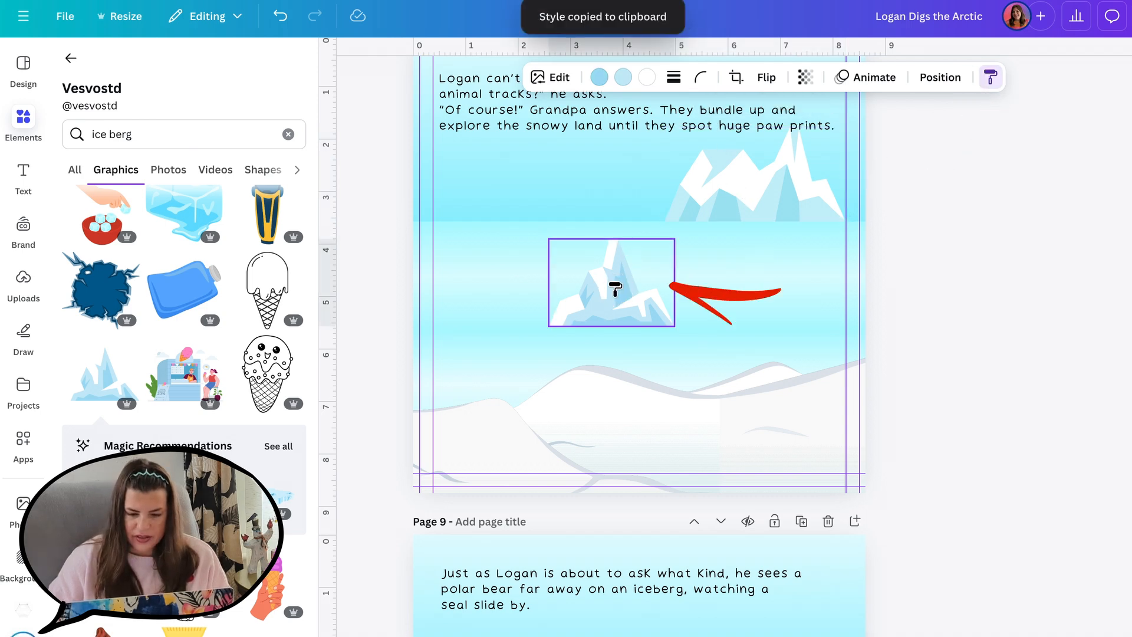
click(617, 292)
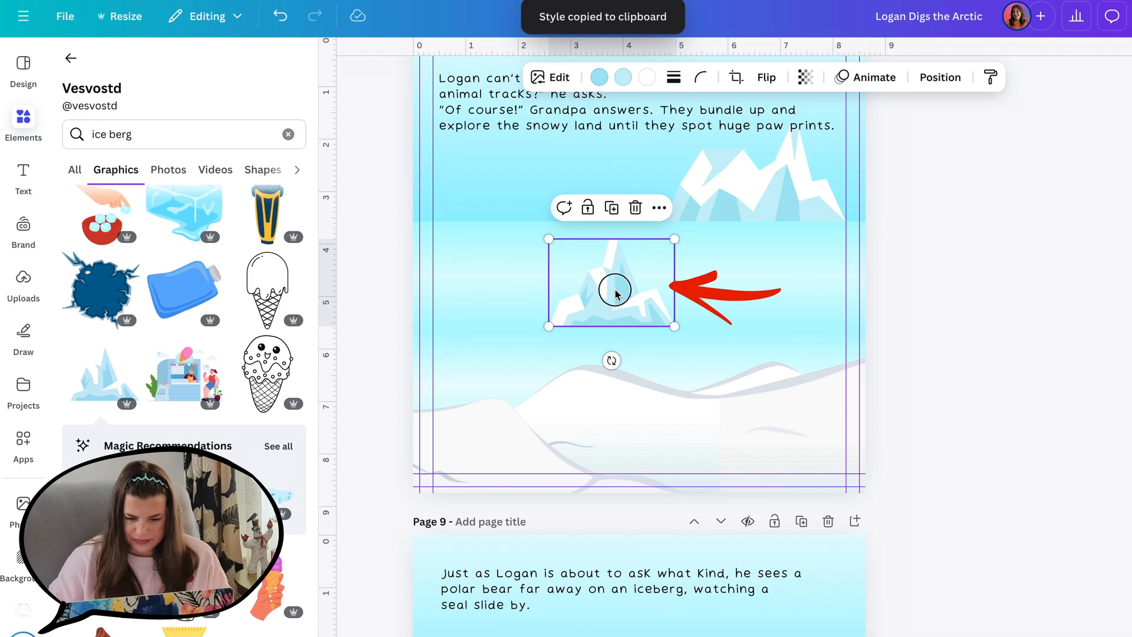
Add the flat ice floe graphic from the iceberg recommendations to page 9 and shrink it on the water.
scroll(615, 293, down, 5)
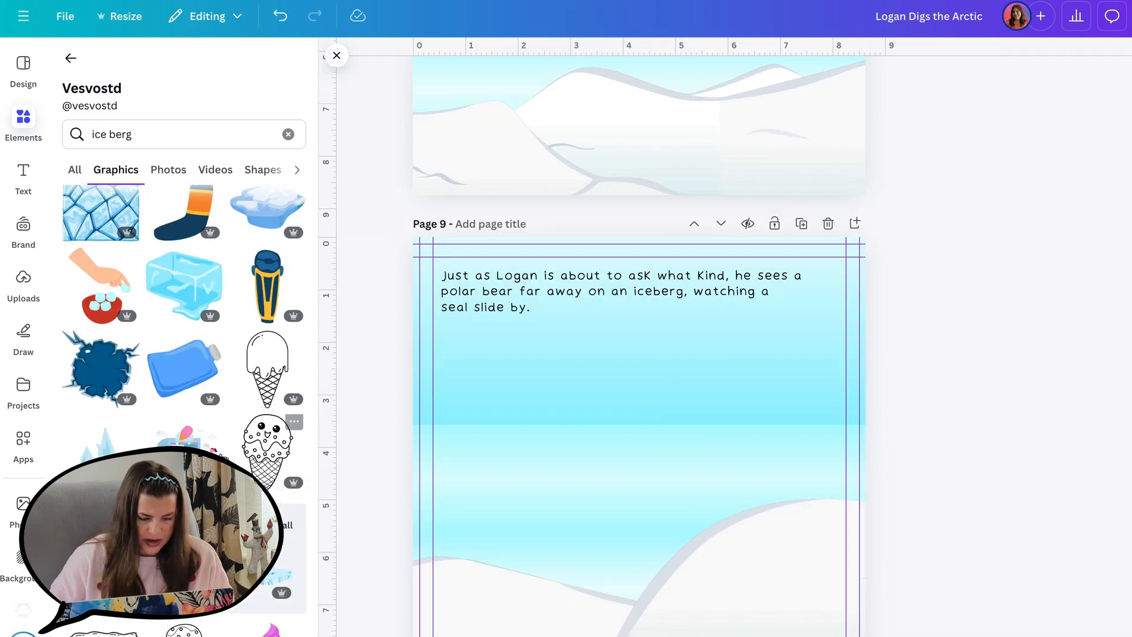
scroll(268, 421, down, 1)
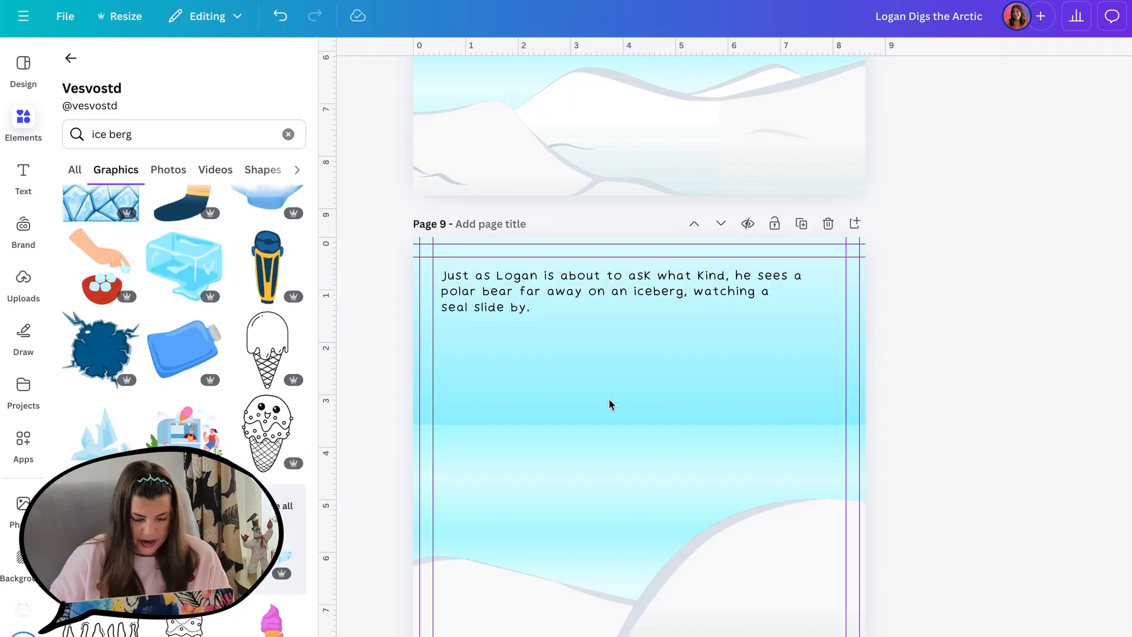
scroll(184, 331, down, 2)
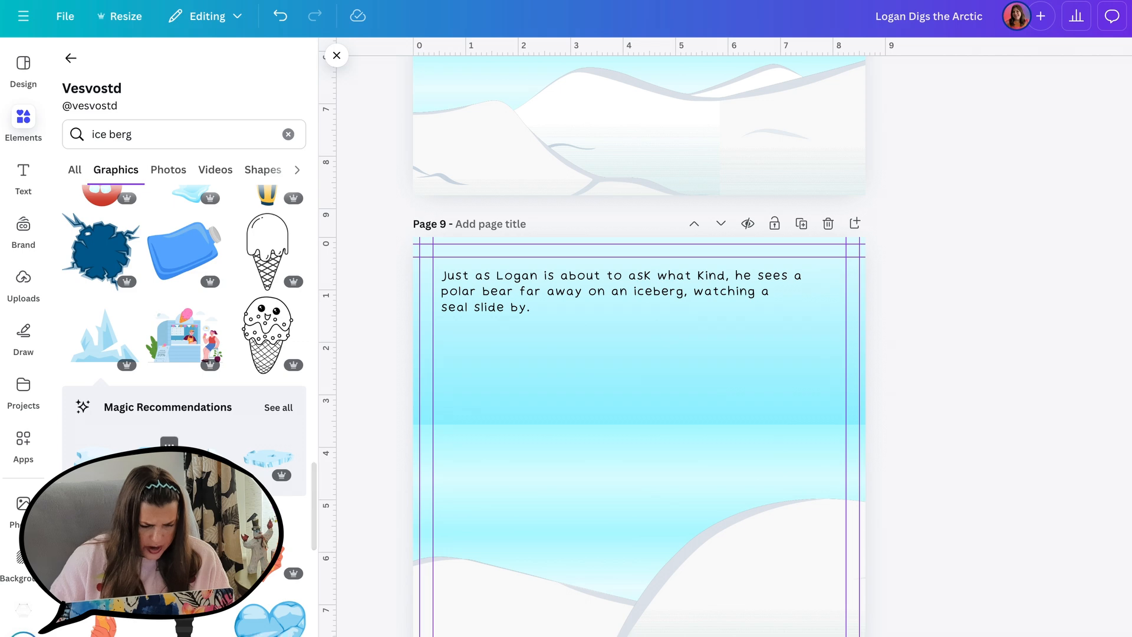
click(95, 460)
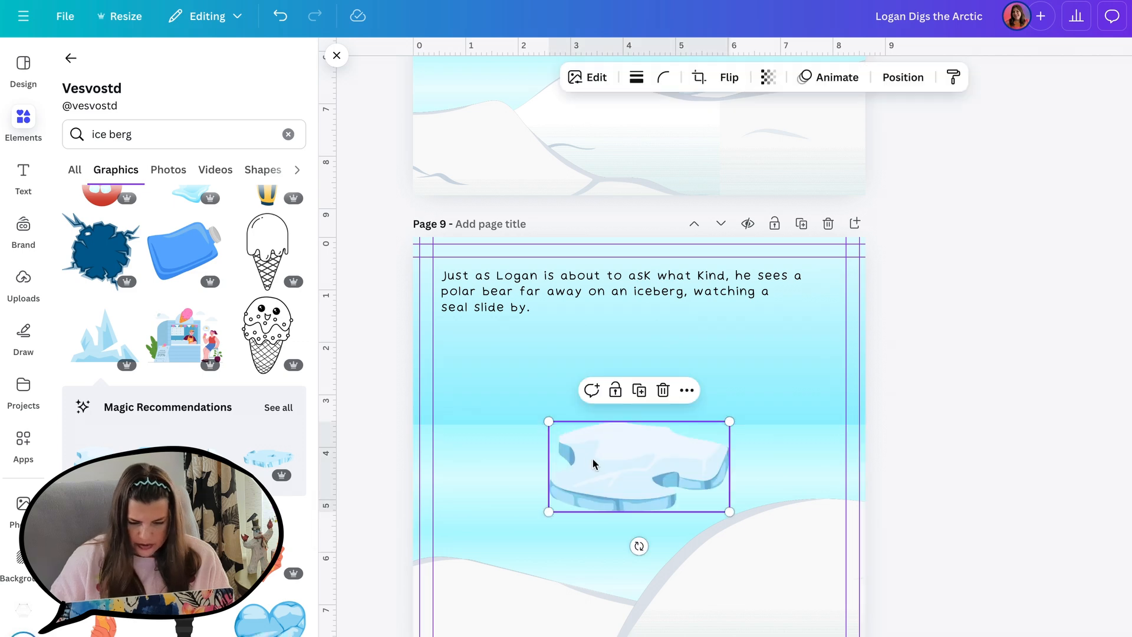
drag(731, 422, 642, 469)
Recolor the ice floe's darkest blue to #78CBD6 and shift its next blue to a more aqua hue.
click(575, 77)
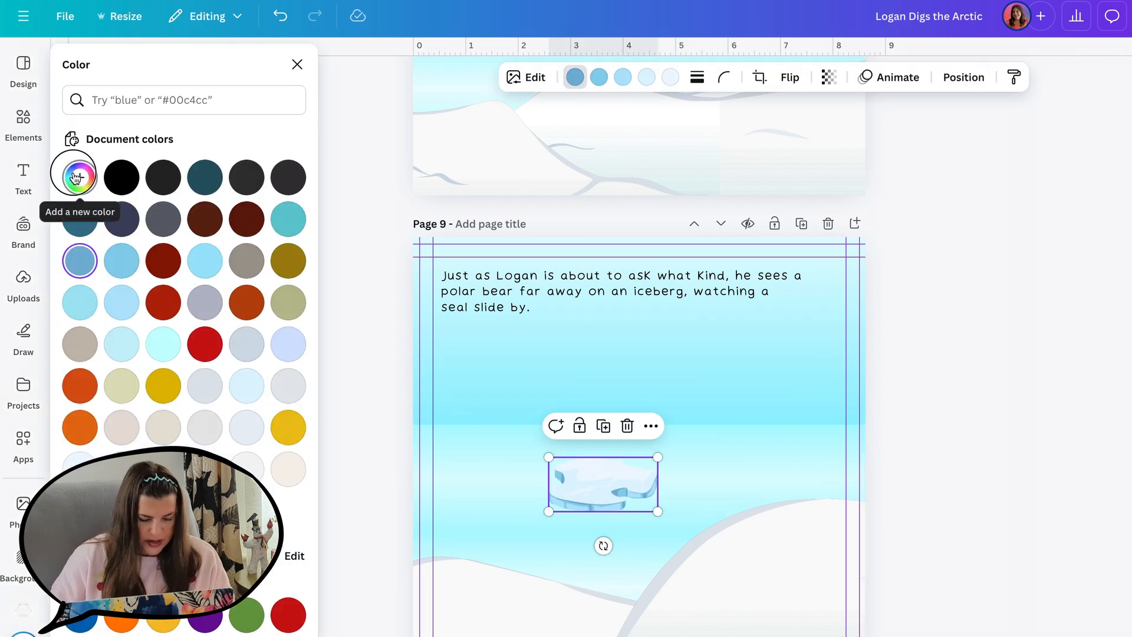
click(80, 177)
drag(193, 308, 183, 310)
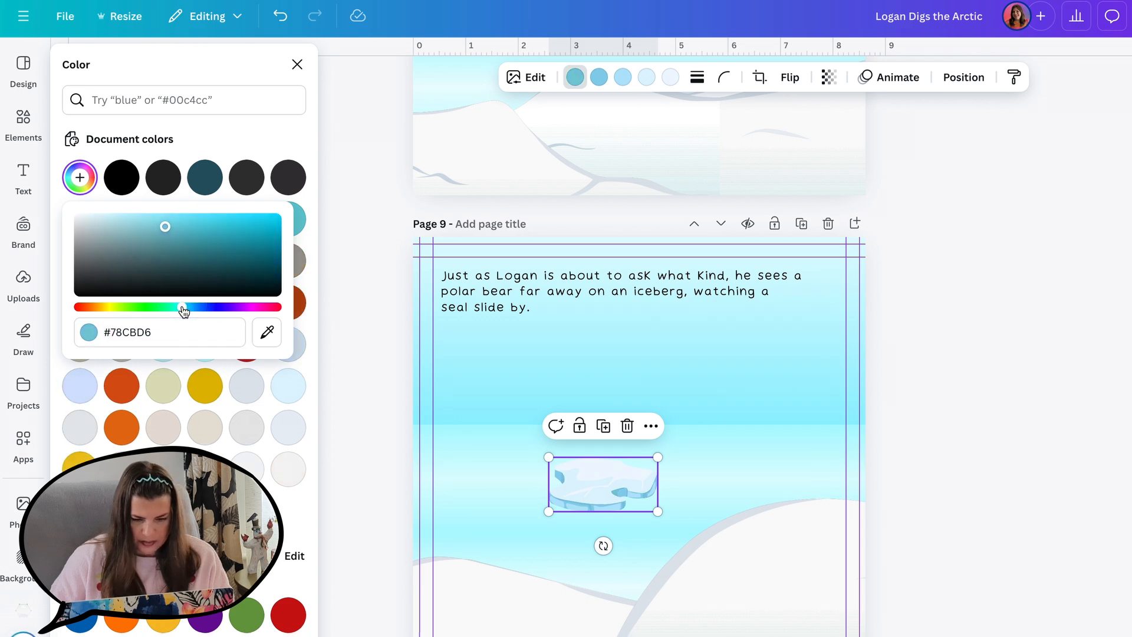
click(598, 77)
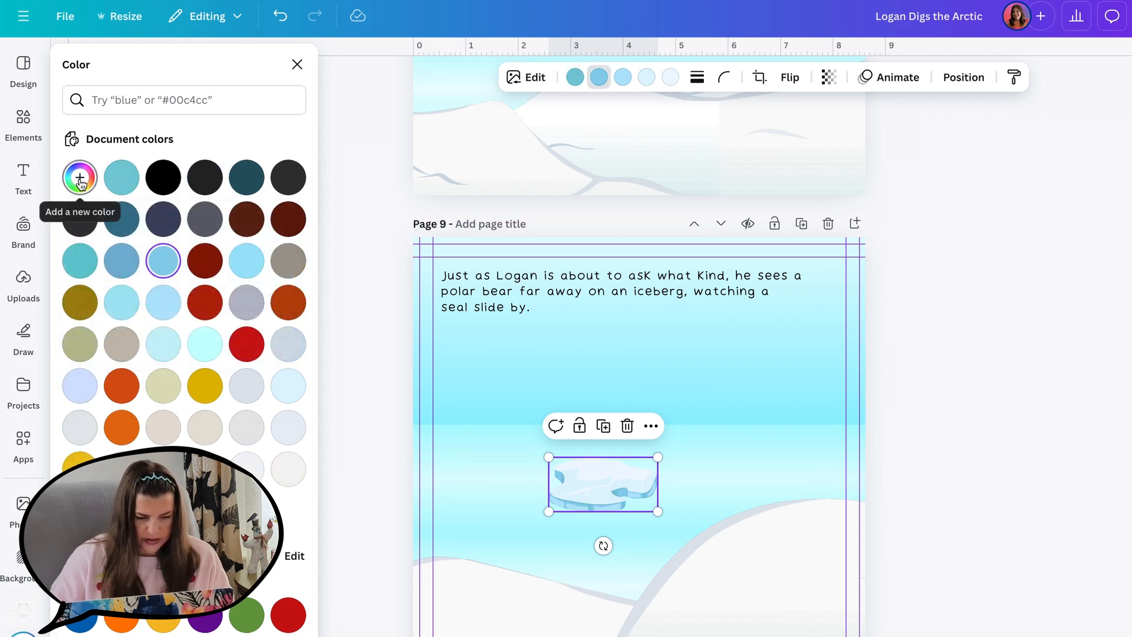
click(79, 177)
drag(182, 307, 183, 311)
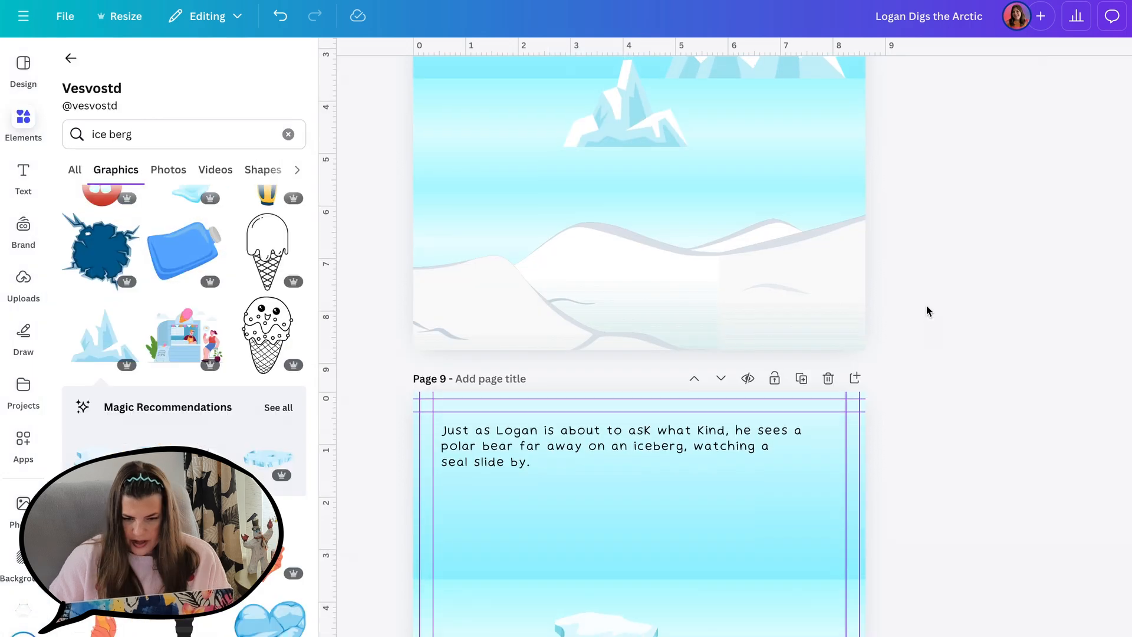
Add the tall sloping iceberg by the same creator to page 9 and rest it on the water's horizon.
scroll(928, 311, up, 2)
scroll(721, 575, down, 2)
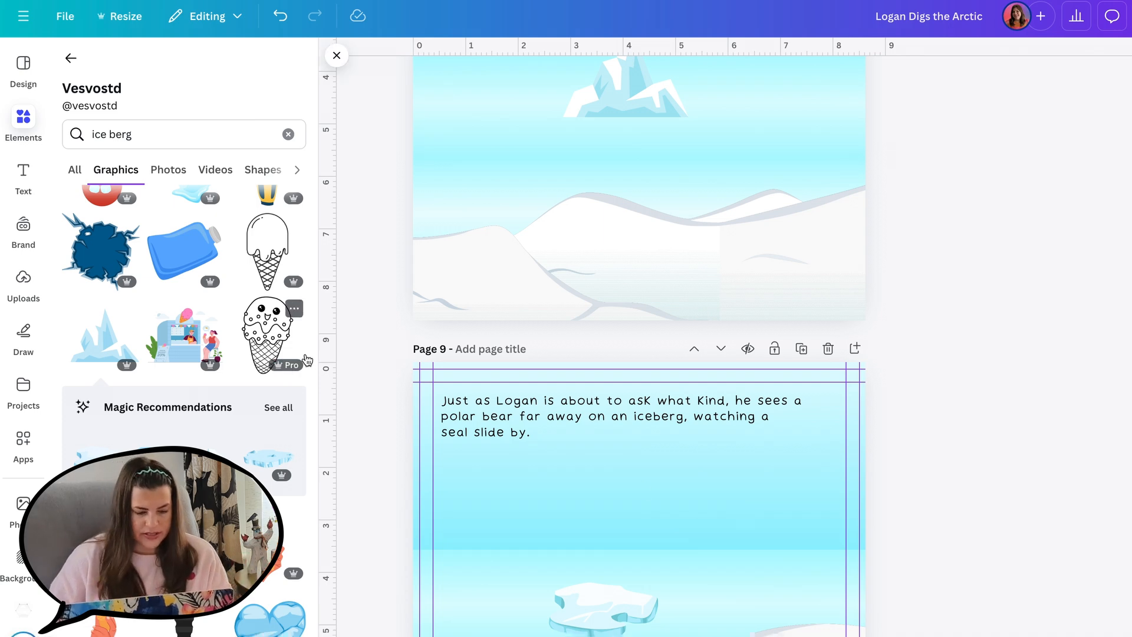
scroll(109, 345, down, 10)
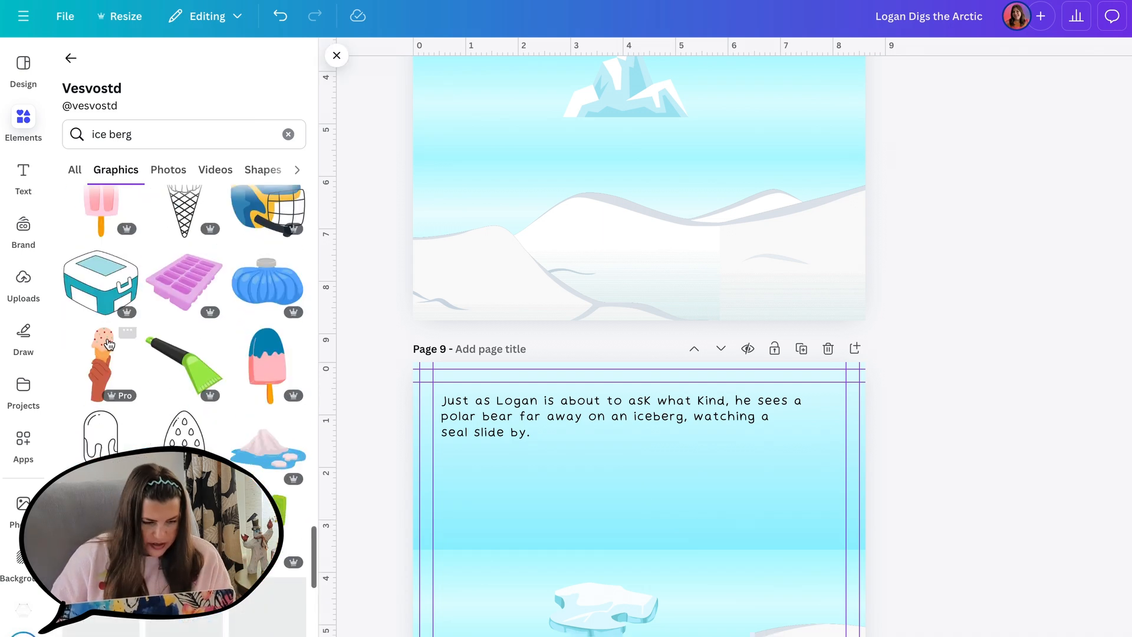
scroll(109, 344, up, 1)
click(94, 310)
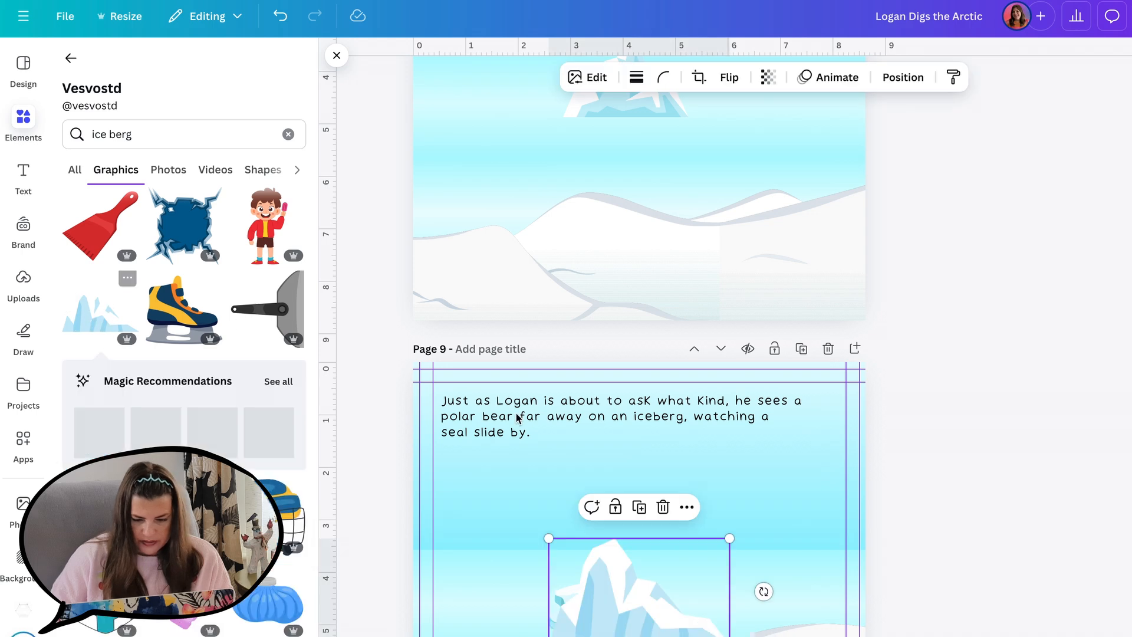
drag(618, 536, 702, 462)
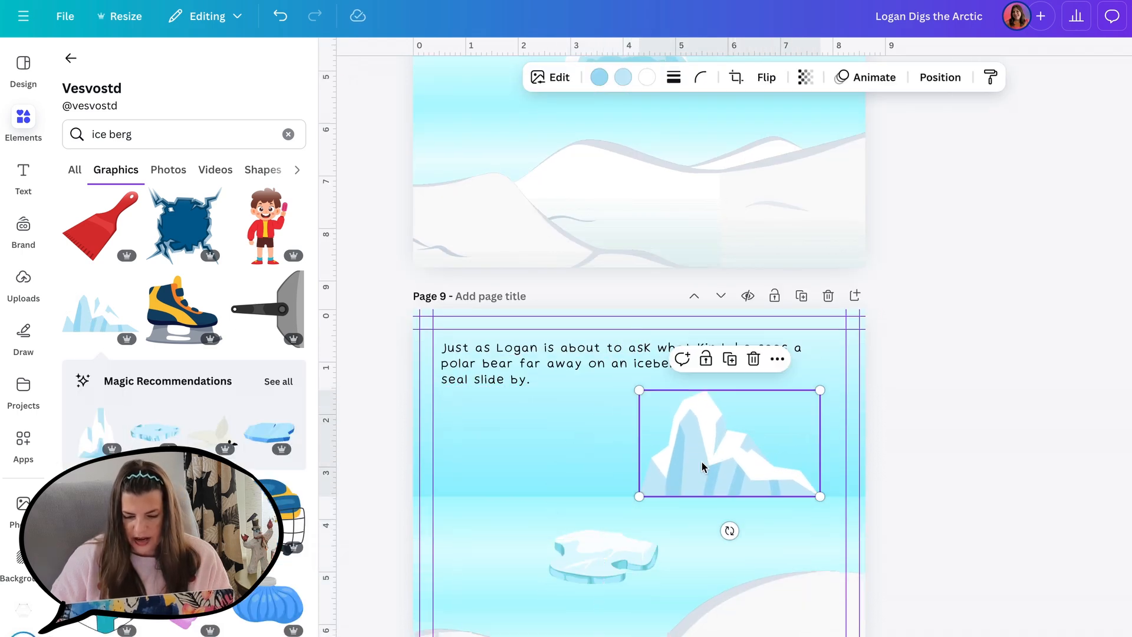
Copy the style of page 8's small iceberg onto the new iceberg on page 9.
scroll(702, 466, up, 3)
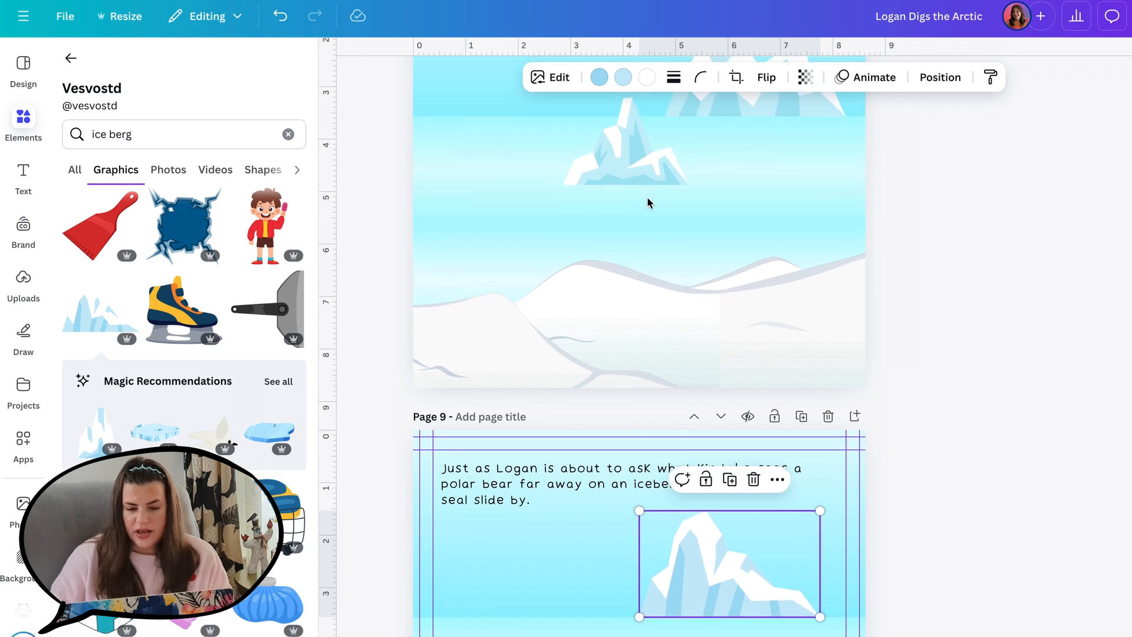
click(635, 162)
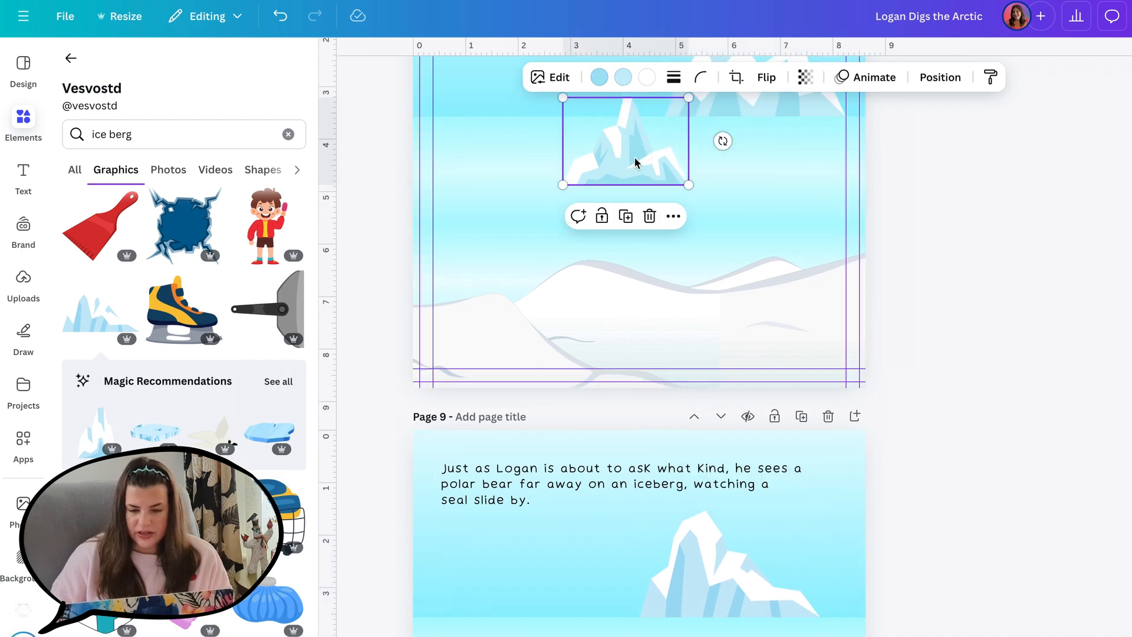
click(990, 77)
click(715, 562)
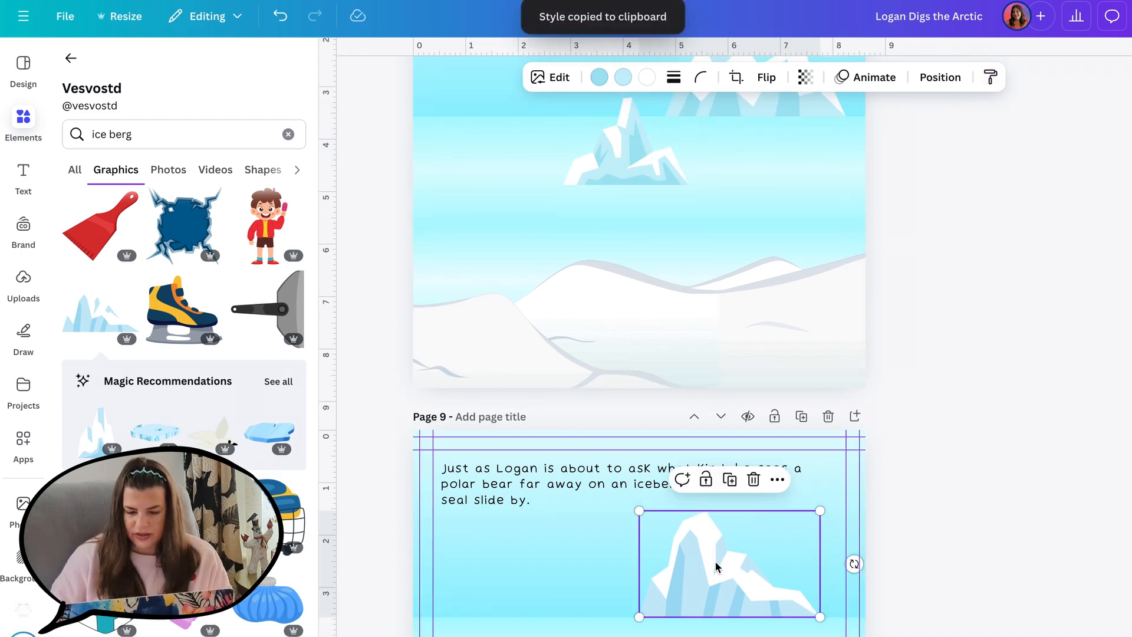
scroll(716, 567, down, 3)
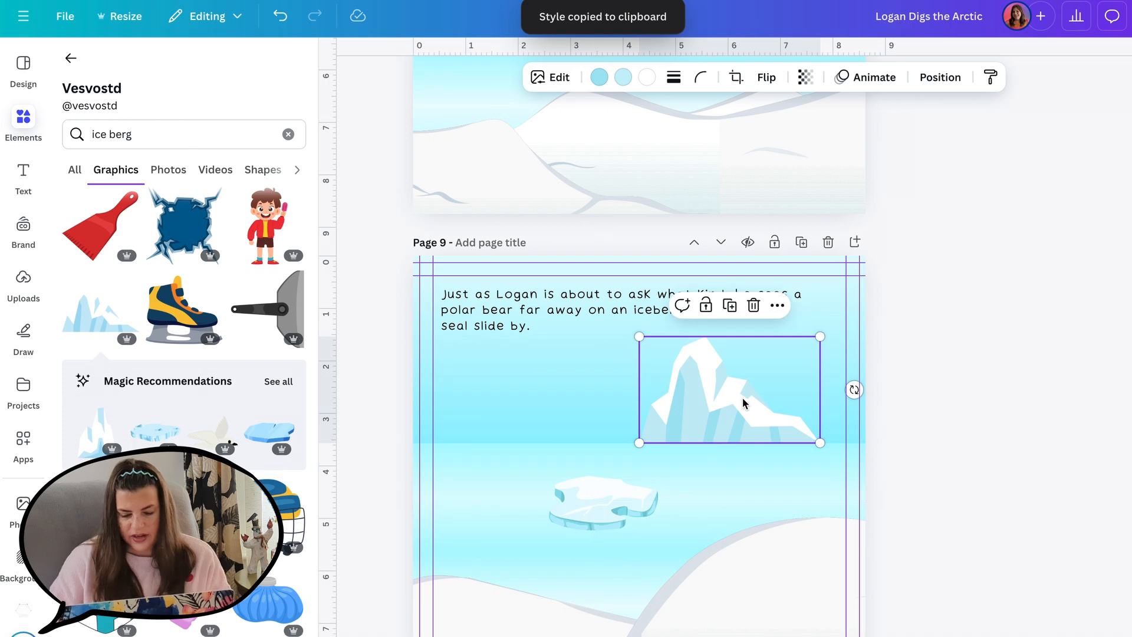
click(983, 356)
Search all graphics for "polar bear", add a standing white polar bear to page 9, and shrink it over the ice floe.
click(69, 72)
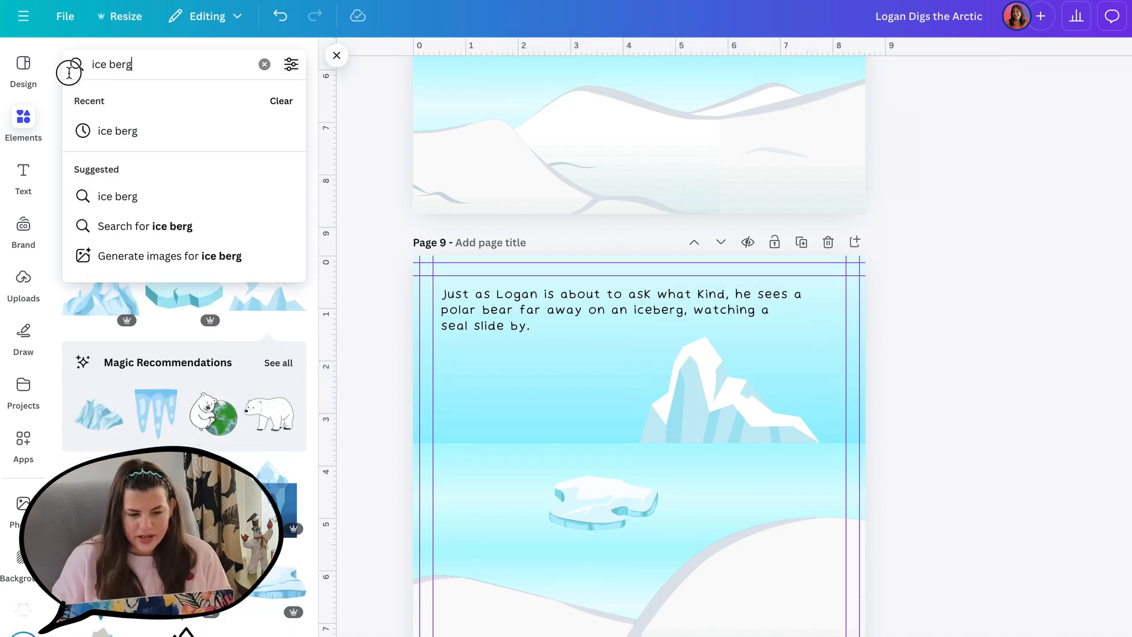
key(ctrl+a)
text(polar bear)
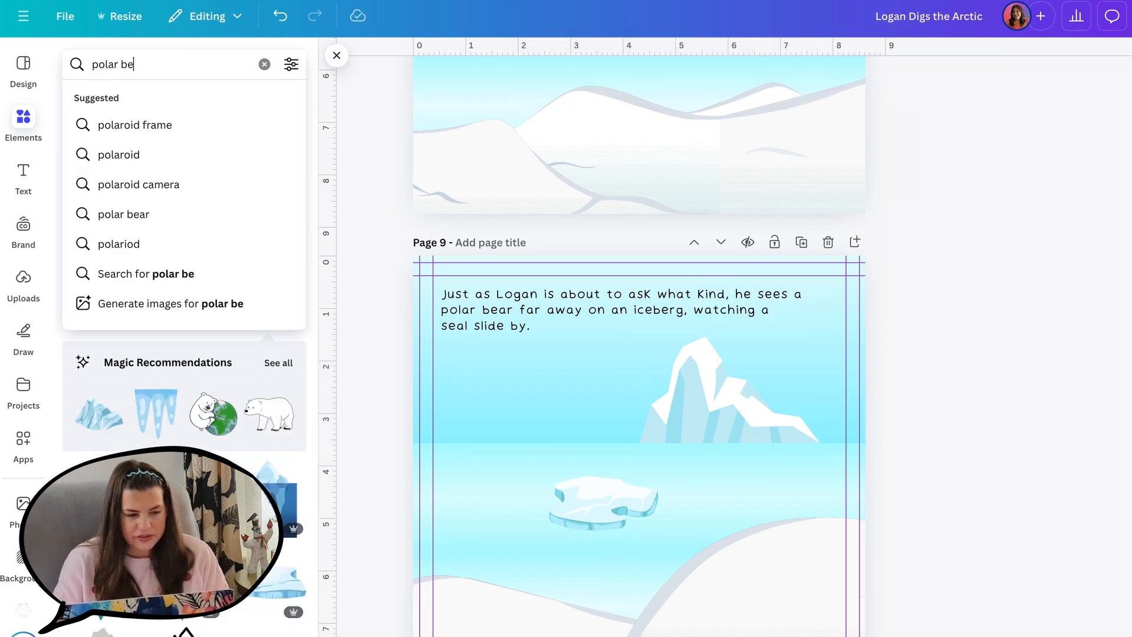
key(Return)
scroll(133, 332, down, 1)
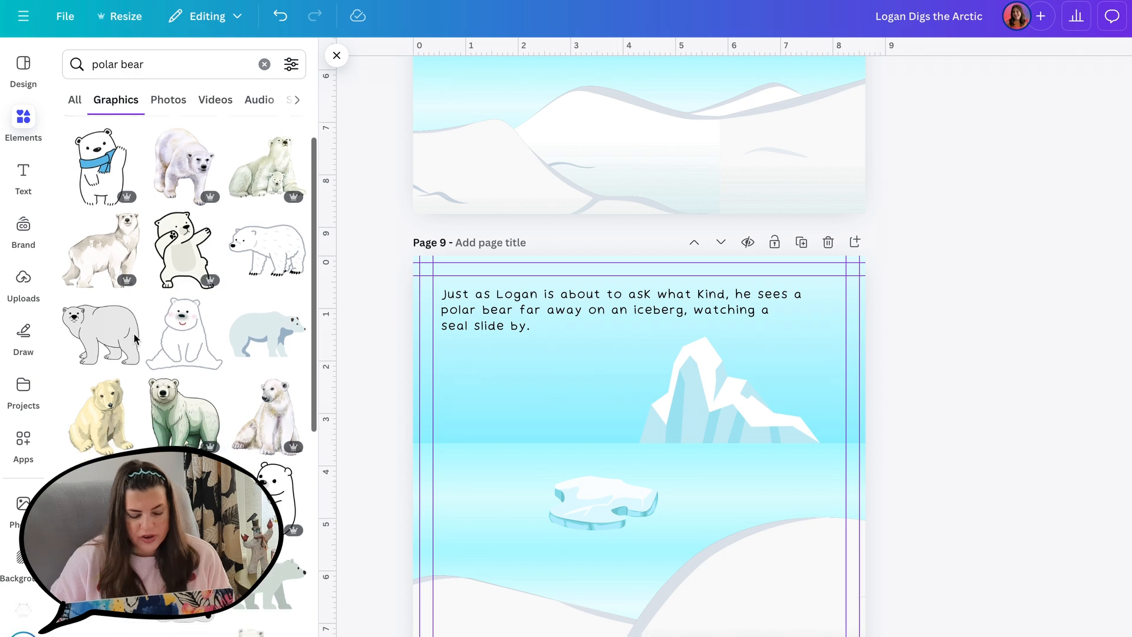
scroll(134, 335, down, 2)
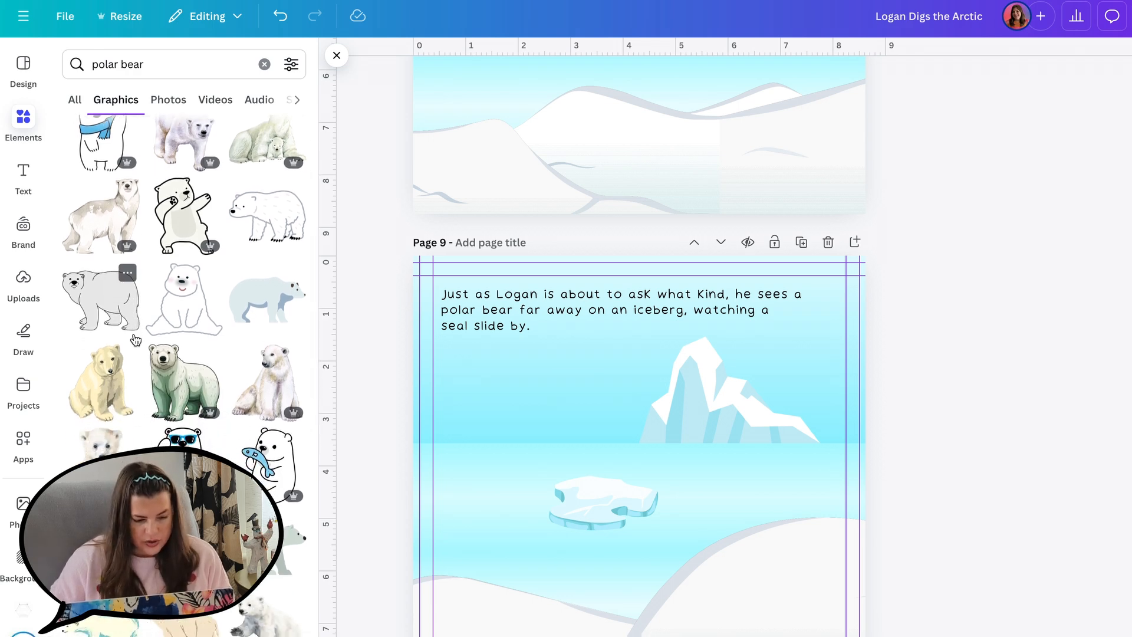
scroll(135, 339, up, 1)
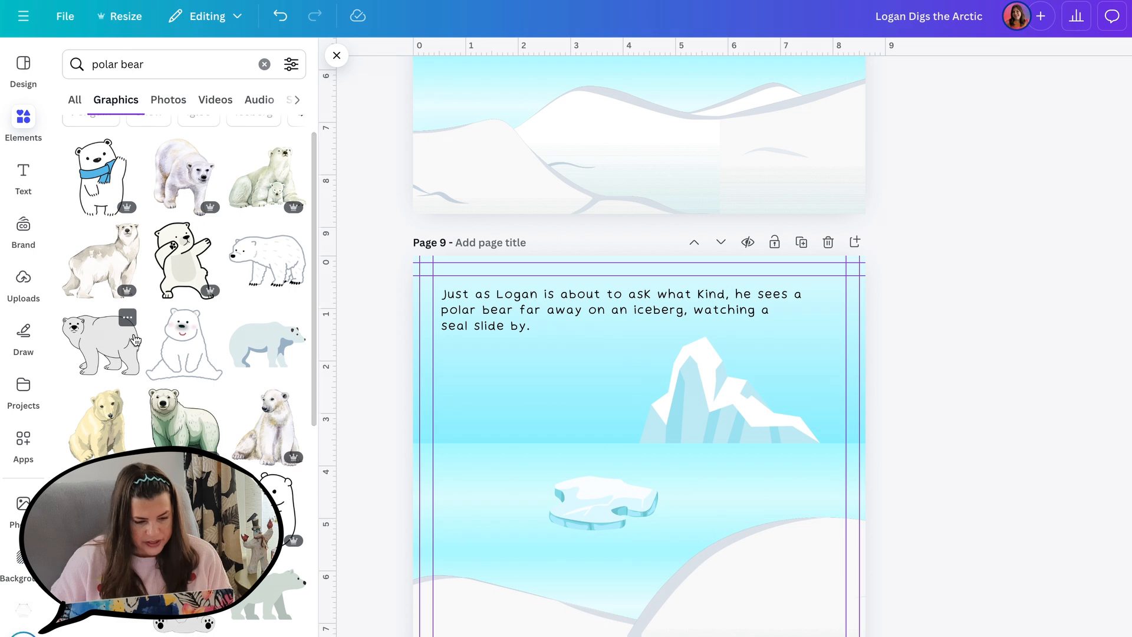
scroll(135, 339, down, 8)
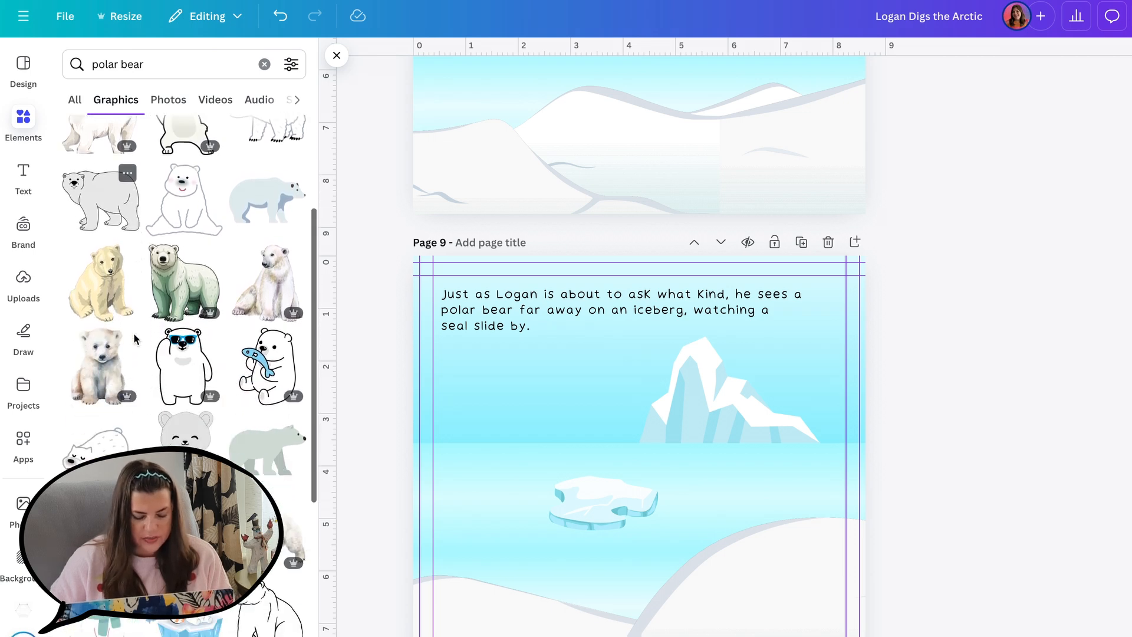
scroll(135, 340, down, 10)
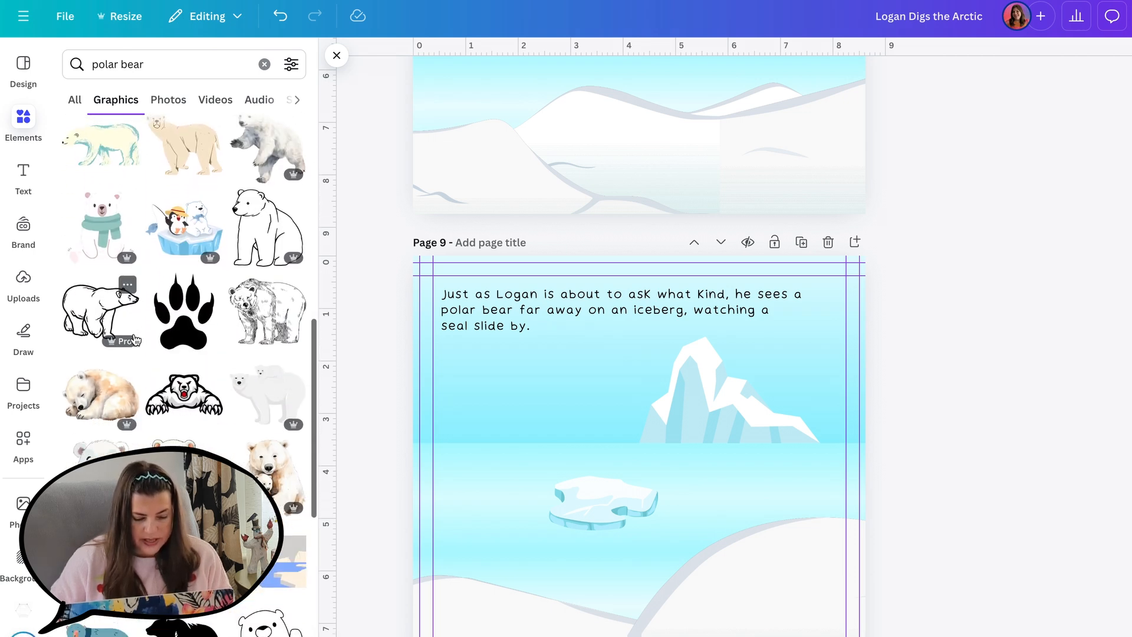
scroll(135, 340, down, 8)
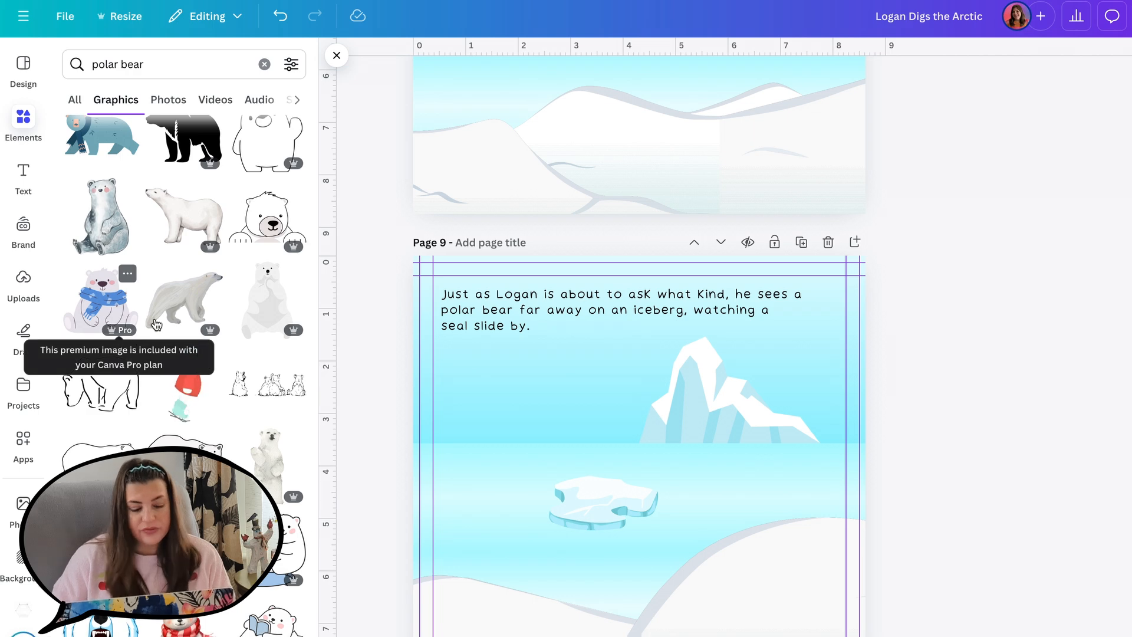
click(188, 296)
drag(730, 426, 670, 467)
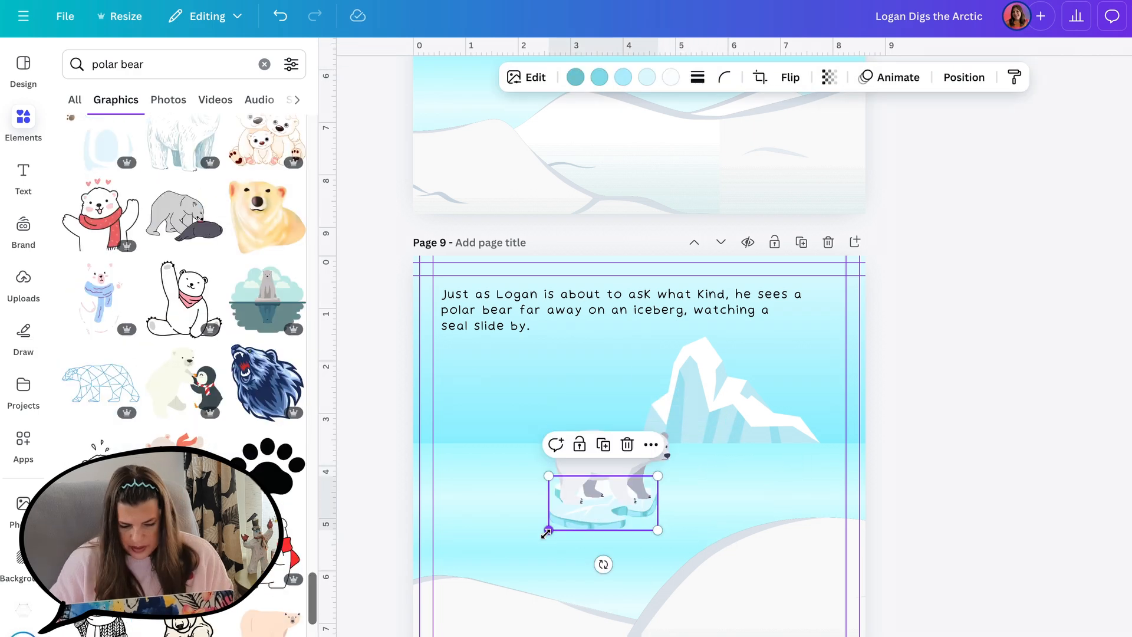
Enlarge the ice floe slightly under the polar bear and move both toward page 9's left margin.
drag(543, 531, 535, 537)
drag(590, 459, 521, 445)
click(1096, 371)
Search the graphics for "seal" and add the gray seal to page 9, flipped horizontally.
scroll(884, 325, down, 2)
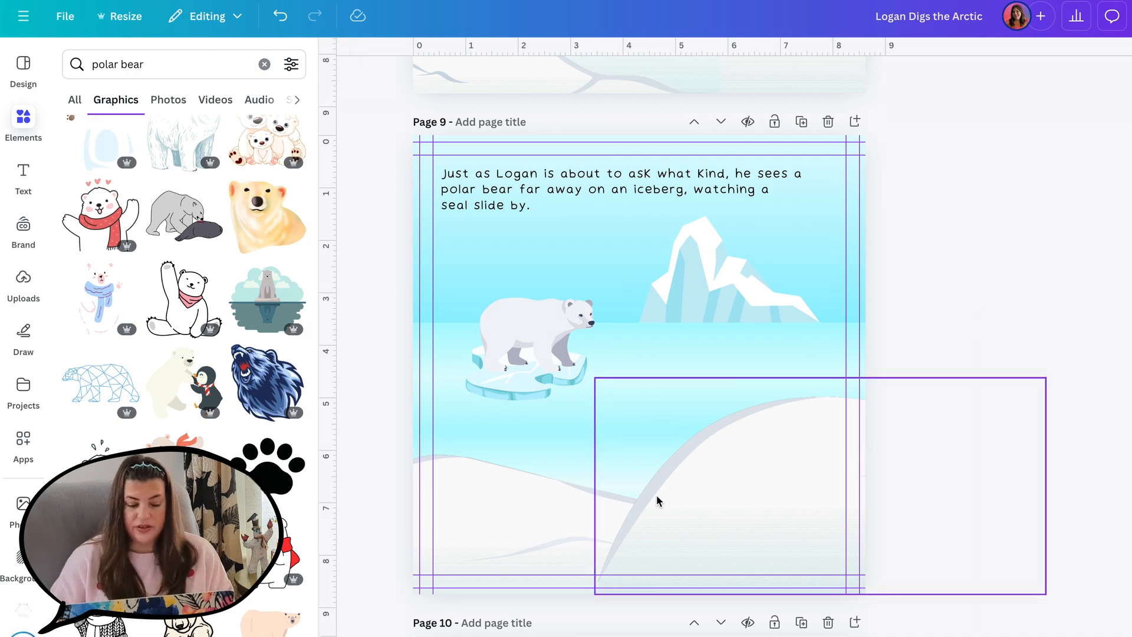
drag(171, 63, 83, 64)
text(sea)
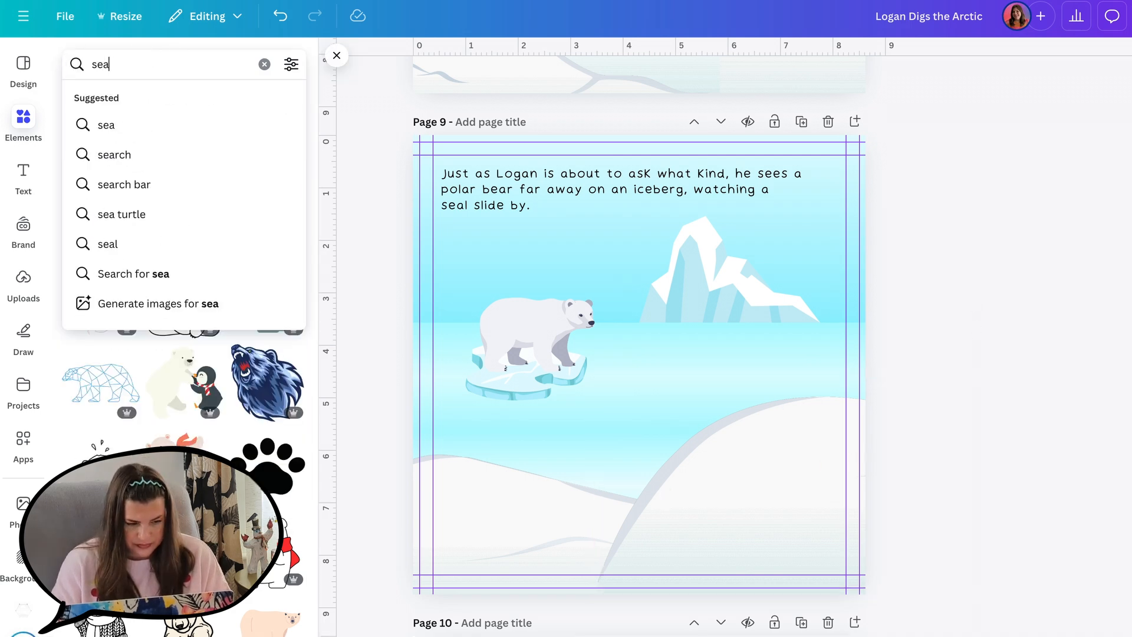
text(l)
key(Return)
click(100, 207)
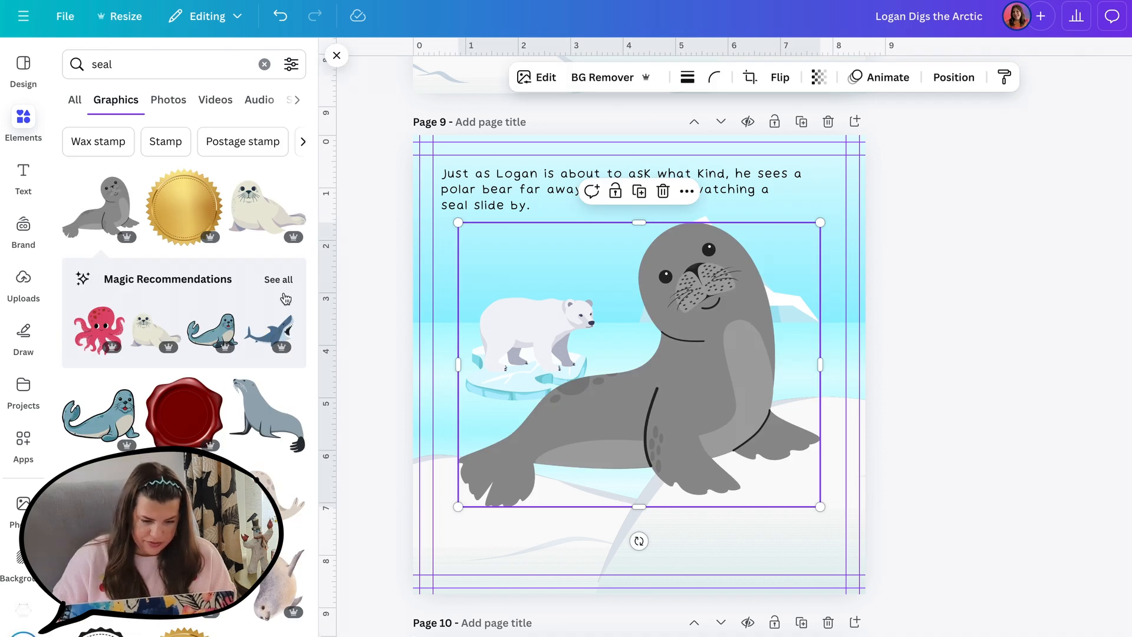
click(336, 56)
click(646, 77)
click(637, 116)
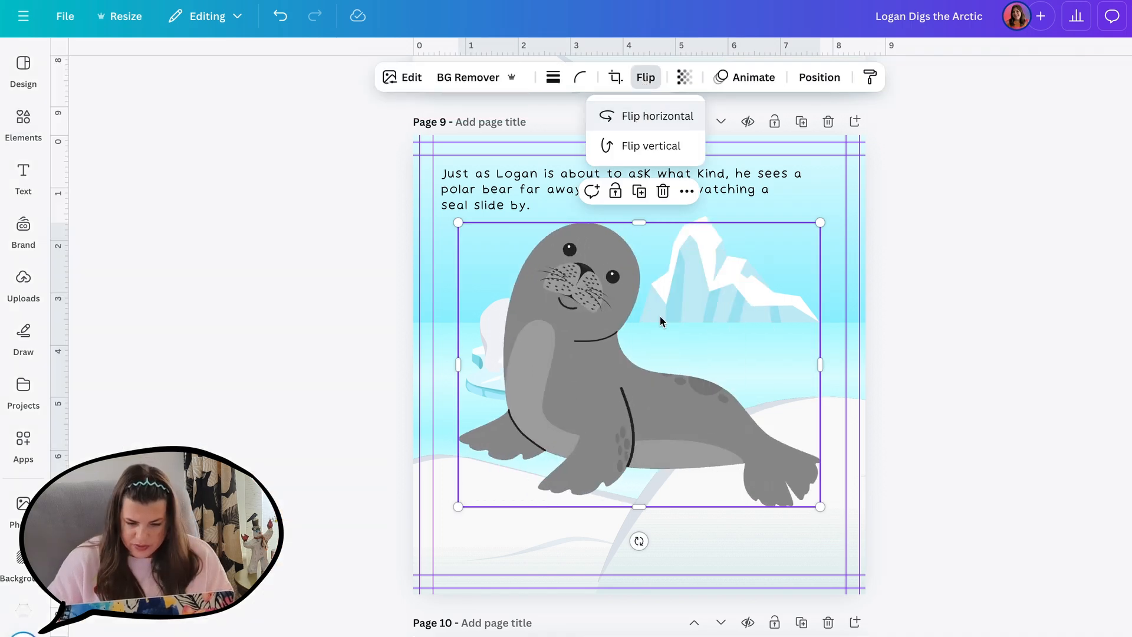
Shrink the gray seal, tilt it slightly, and place it on the slope of page 9's larger snow hill.
drag(820, 222, 587, 405)
drag(522, 541, 562, 531)
drag(519, 469, 699, 411)
click(1072, 248)
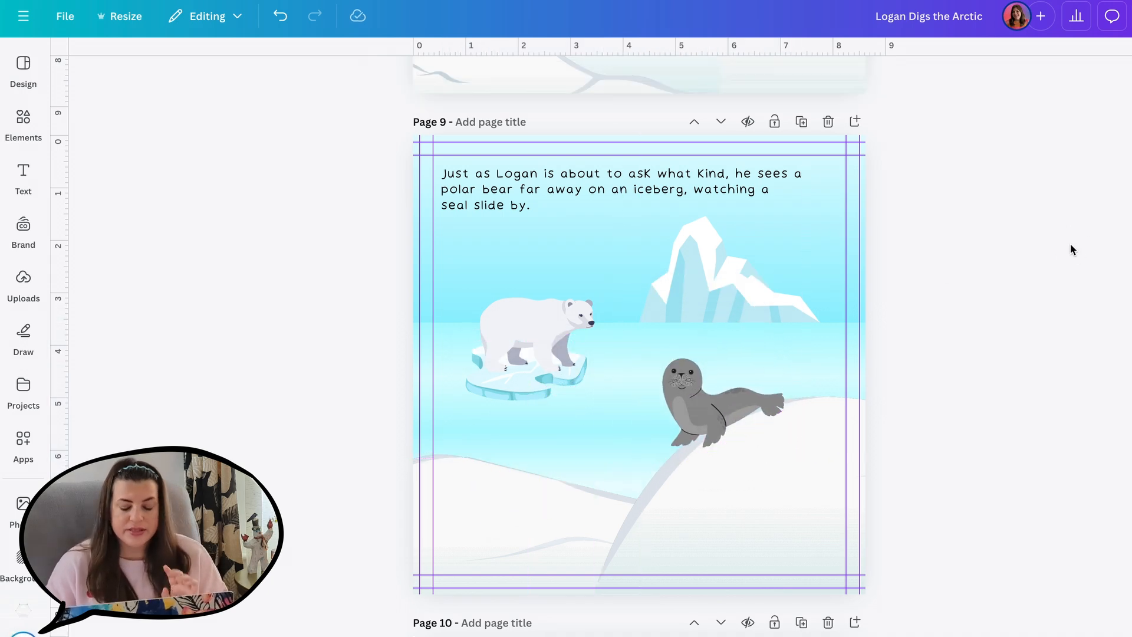
Reposition the seal lower on the hill's slope and view the other seal graphics by its creator.
click(696, 405)
click(728, 498)
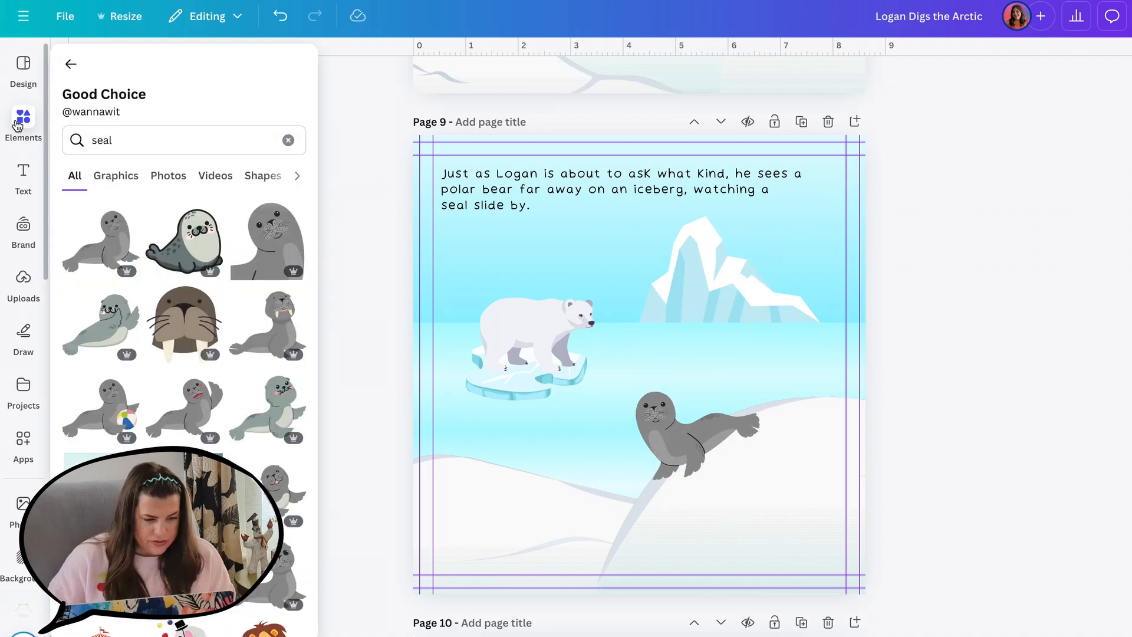
Search the graphics for "motion lines" and place a three-stroke set just above the seal's tail on page 9.
click(71, 61)
click(114, 64)
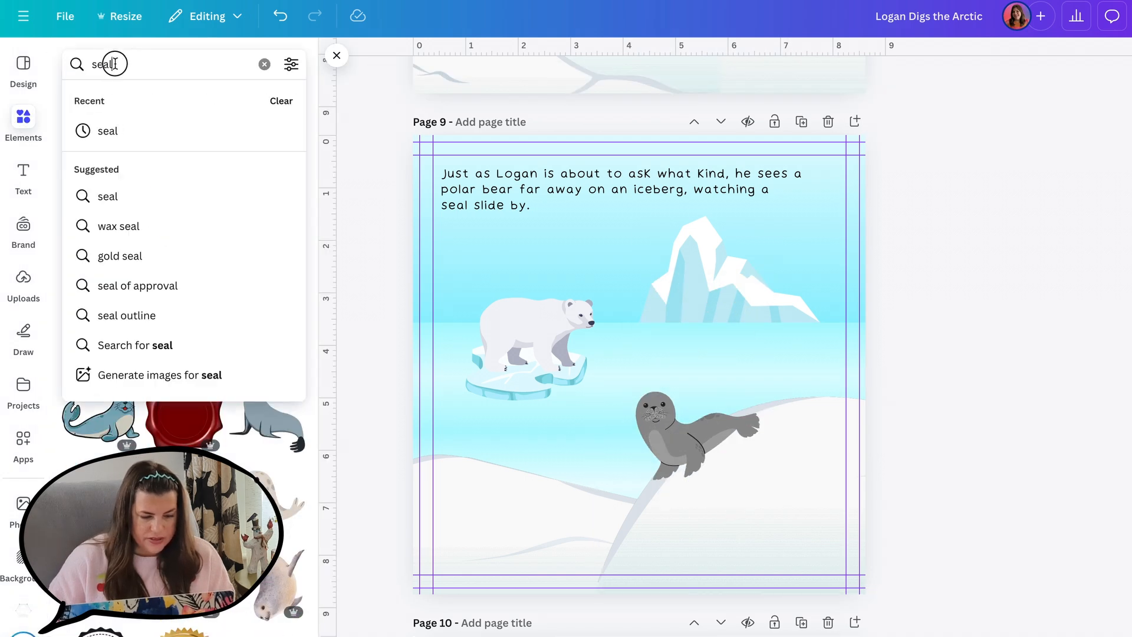
text(motion lines)
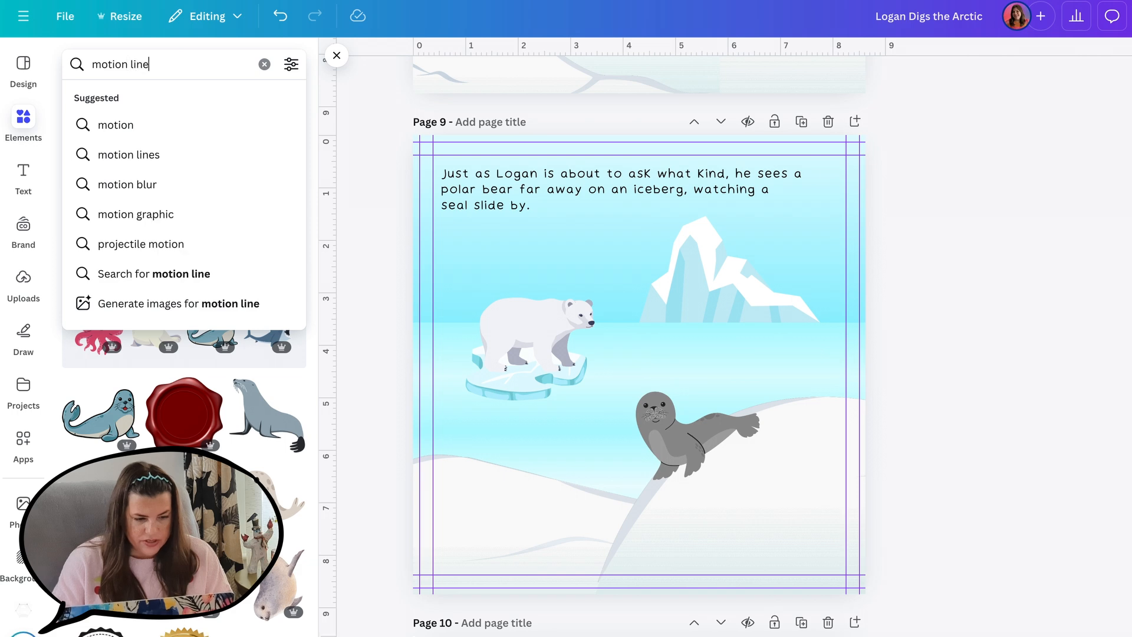
key(Return)
click(184, 207)
mouse_move(771, 392)
mouse_down()
mouse_move(803, 372)
mouse_move(778, 384)
mouse_up()
Recolor the seal's motion lines dark gray #5f626d and move them closer to its back.
click(622, 76)
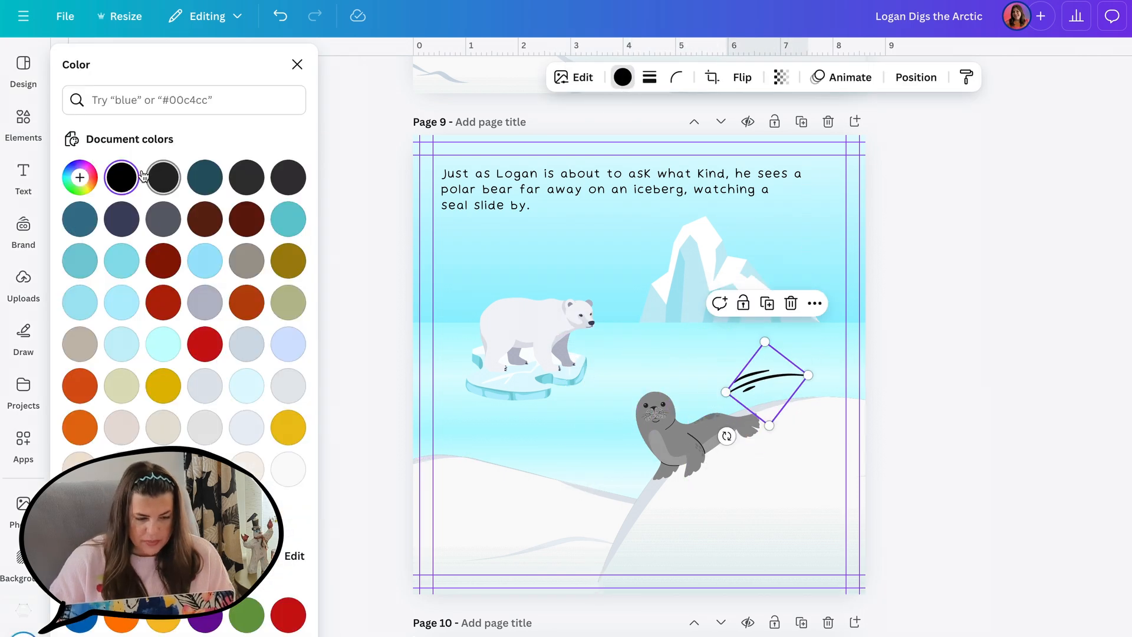
click(164, 219)
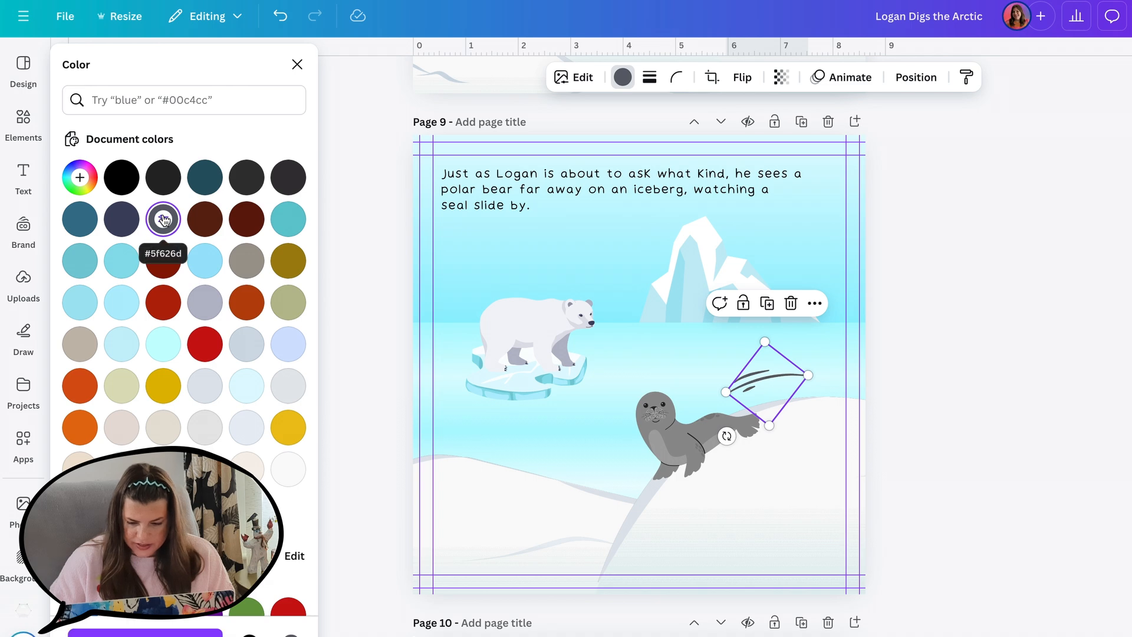
click(734, 408)
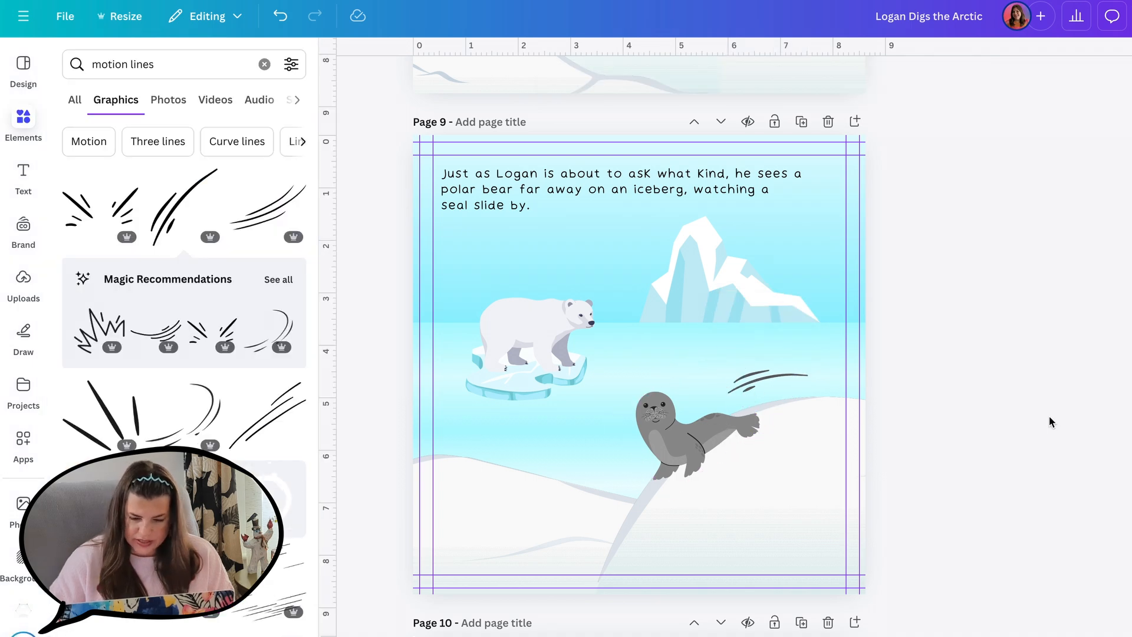
drag(792, 382, 776, 390)
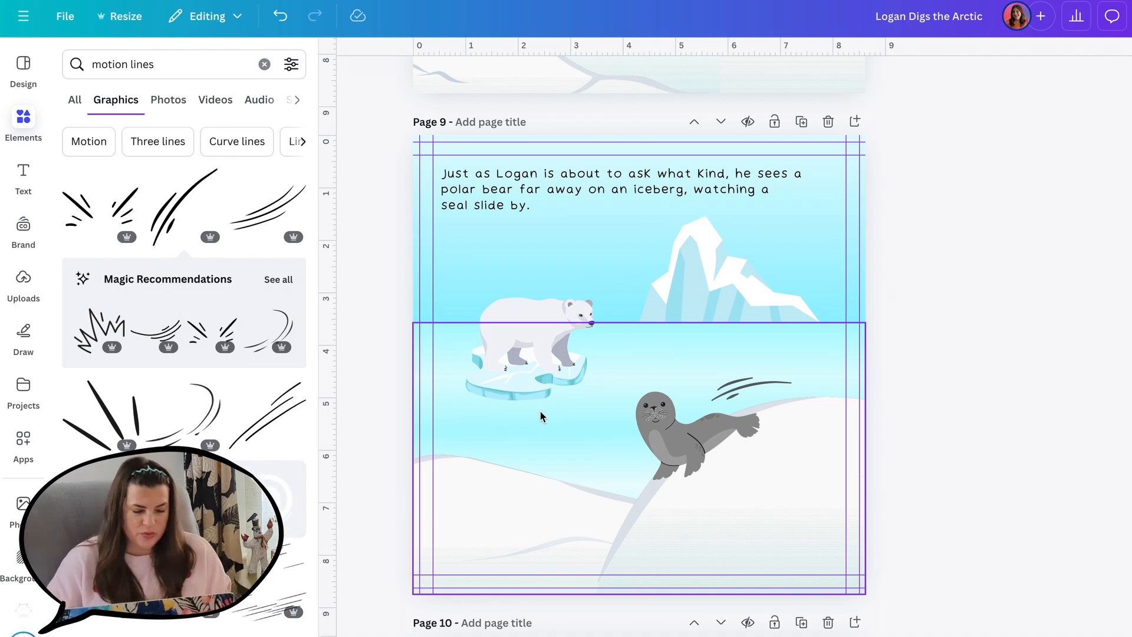
Add a second set of thin motion lines and place it directly beneath the polar bear's ice floe.
scroll(230, 448, down, 1)
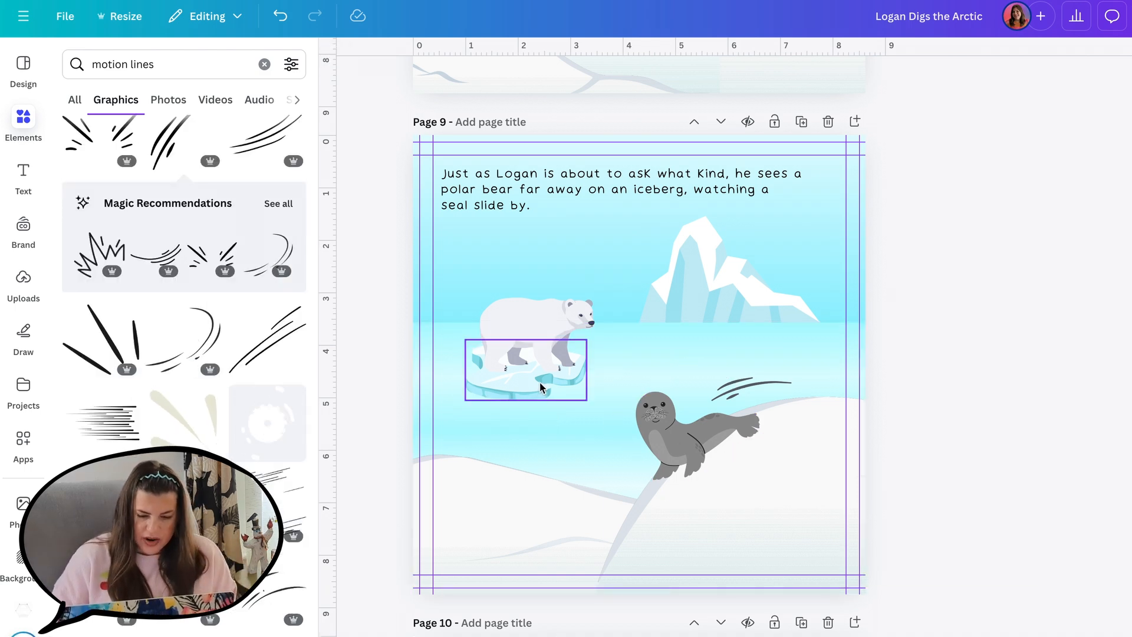
scroll(192, 463, down, 3)
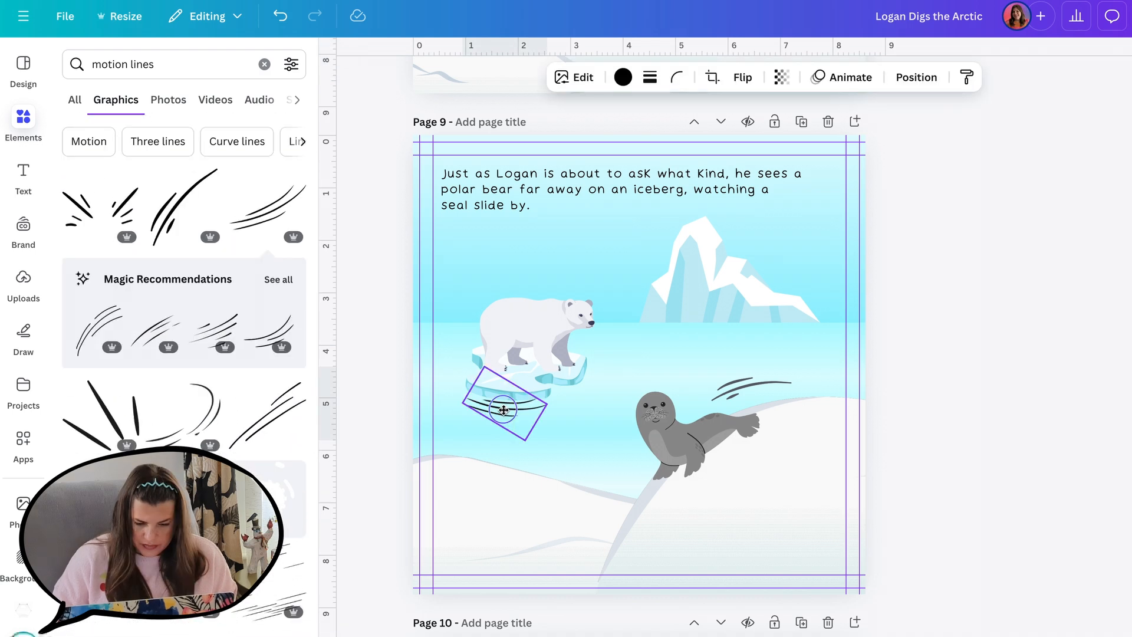
drag(504, 409, 505, 413)
Recolor the motion lines under the floe with a darker shade of the sampled water blue and rotate them slightly.
click(623, 79)
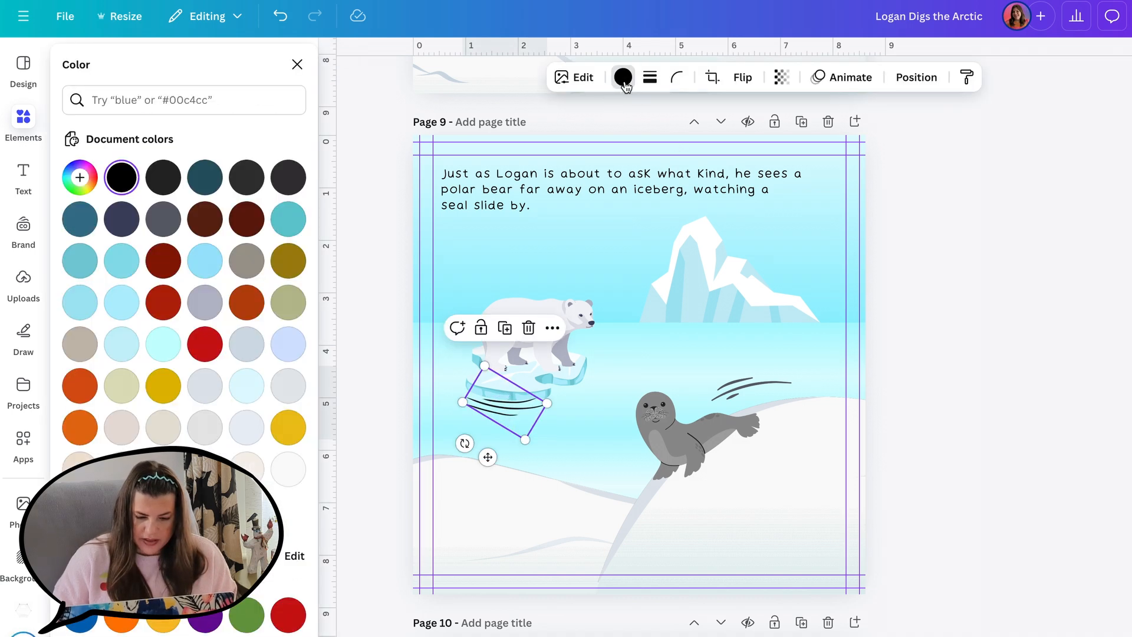
click(79, 177)
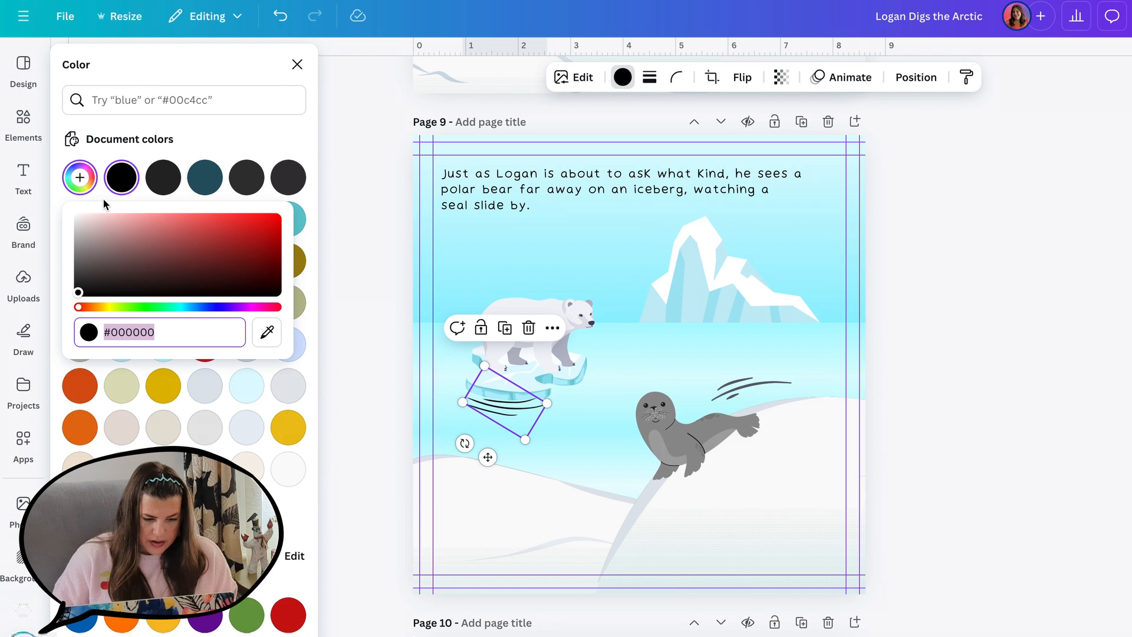
click(266, 332)
click(558, 431)
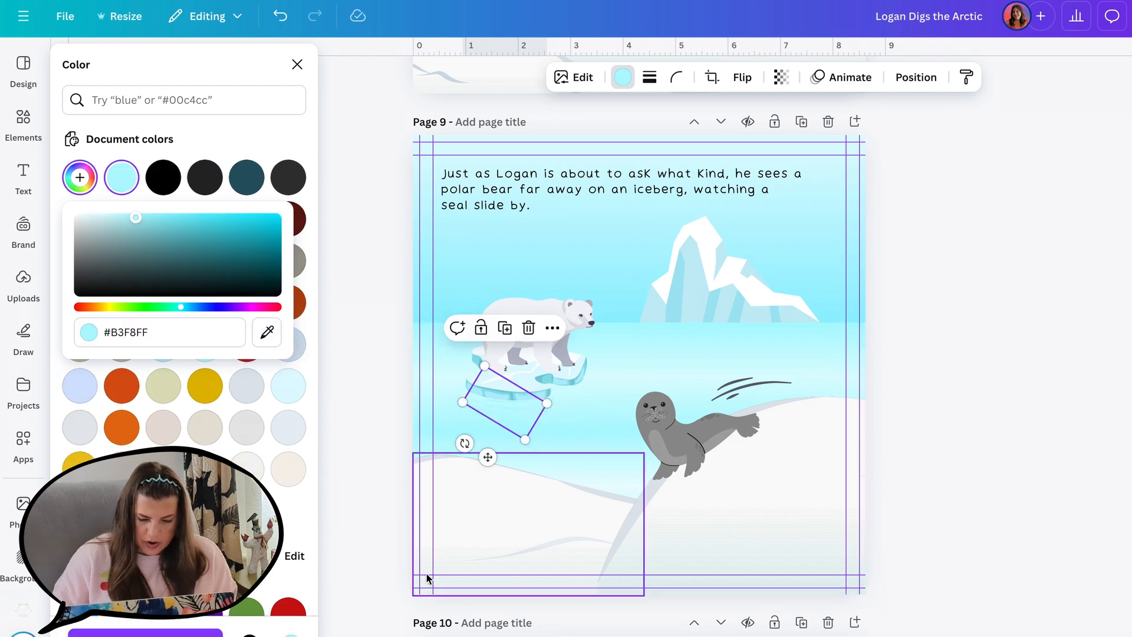
click(152, 223)
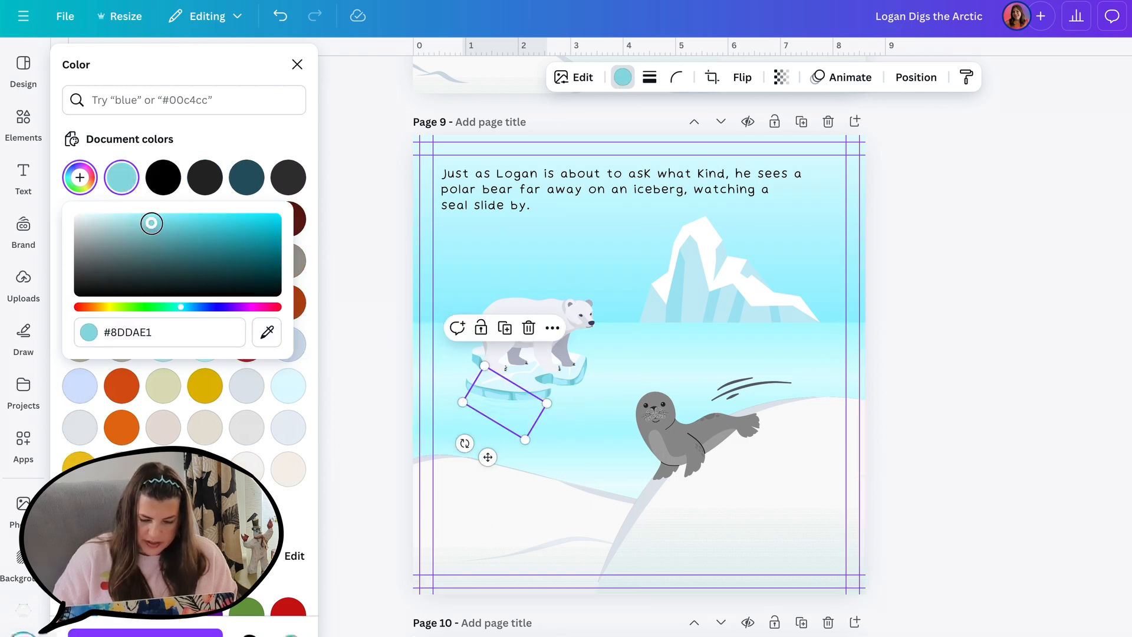
click(156, 230)
drag(465, 443, 460, 447)
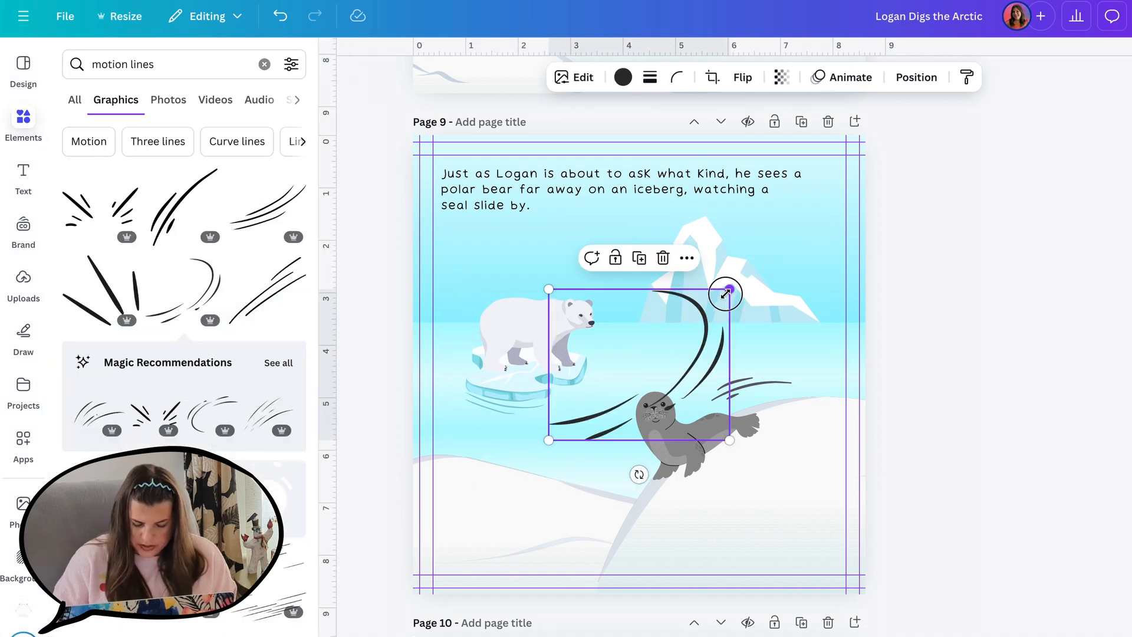
Shrink the curved motion lines, move them beside the polar bear's ice floe, and open their color options.
drag(726, 293, 602, 395)
drag(575, 417, 584, 379)
click(622, 78)
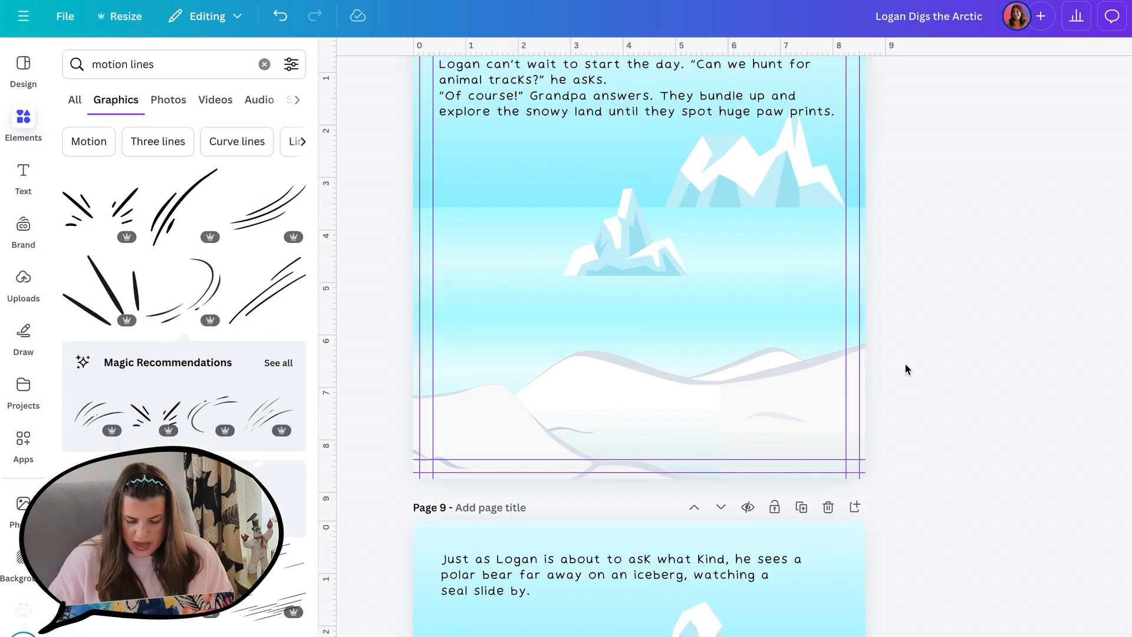
Find the boy in the green coat from page 6 among the recently used elements and open the collection of its creator, BRGFX.
scroll(905, 369, up, 2)
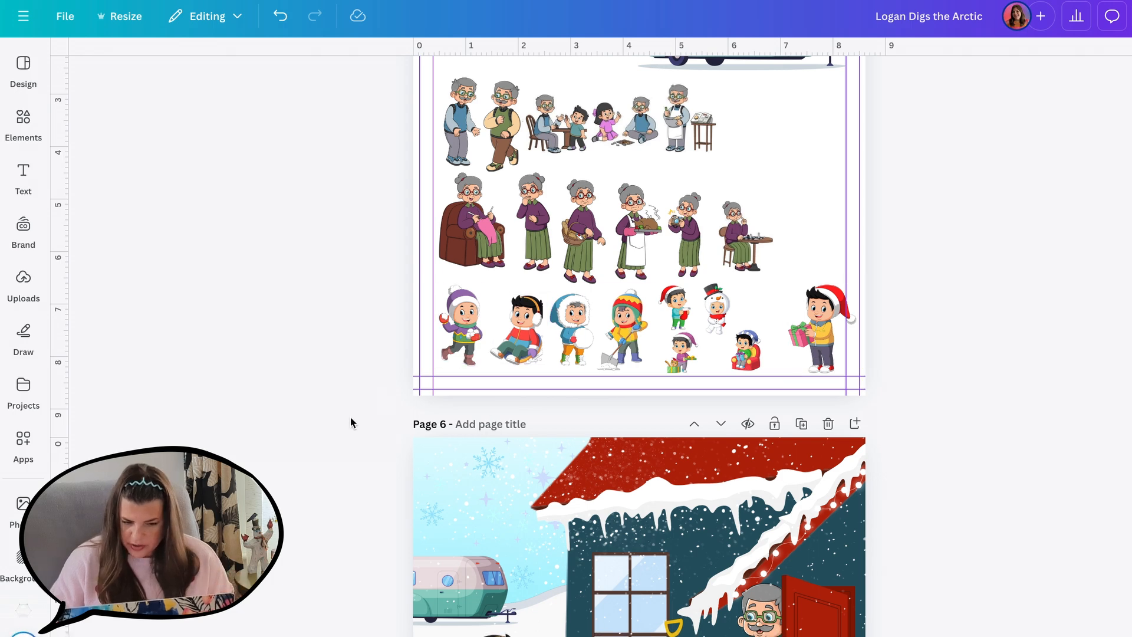
scroll(350, 419, down, 5)
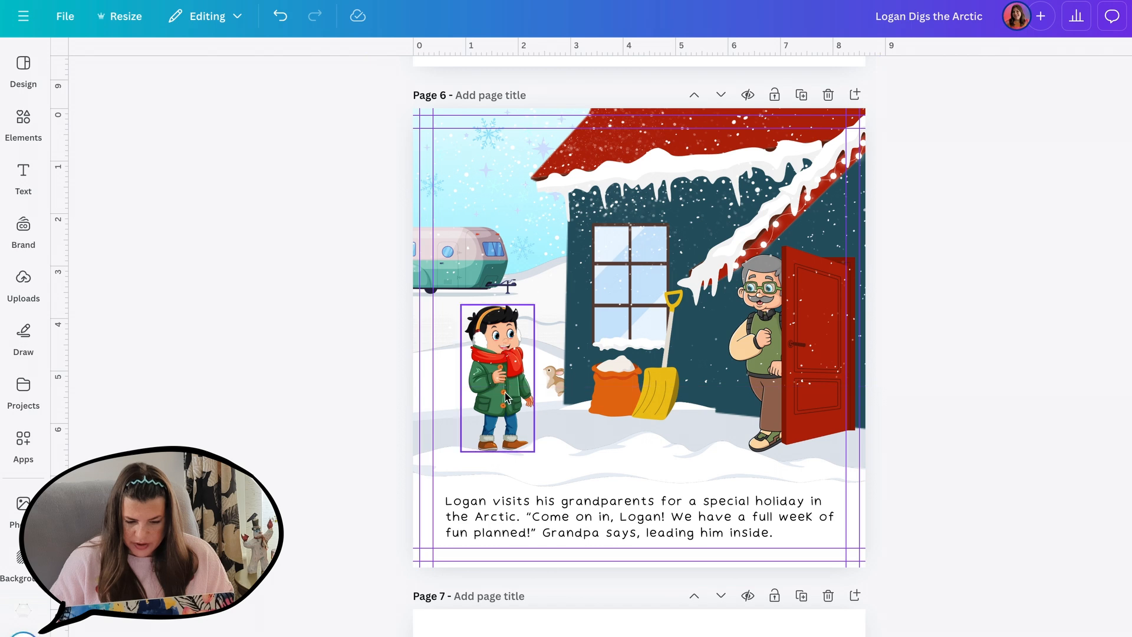
click(510, 411)
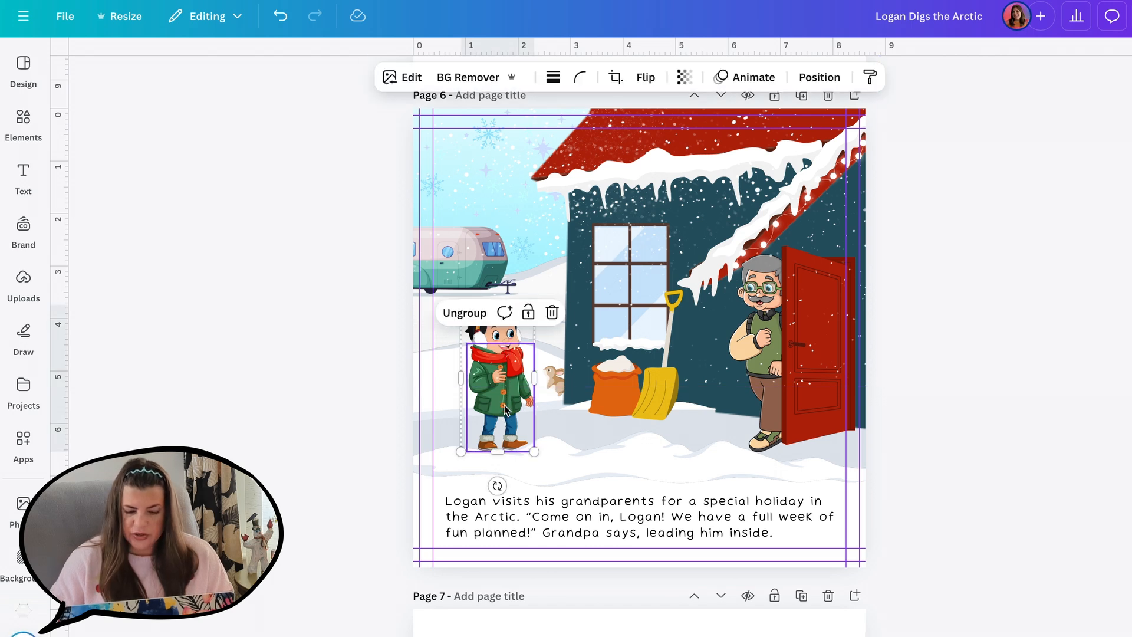
click(261, 378)
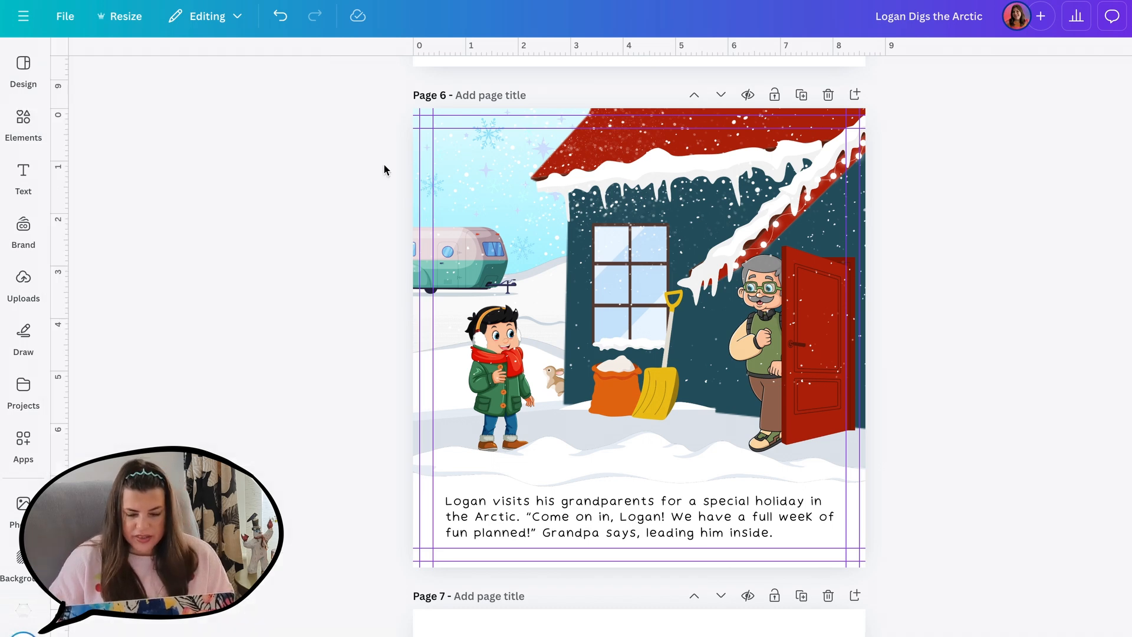
click(25, 121)
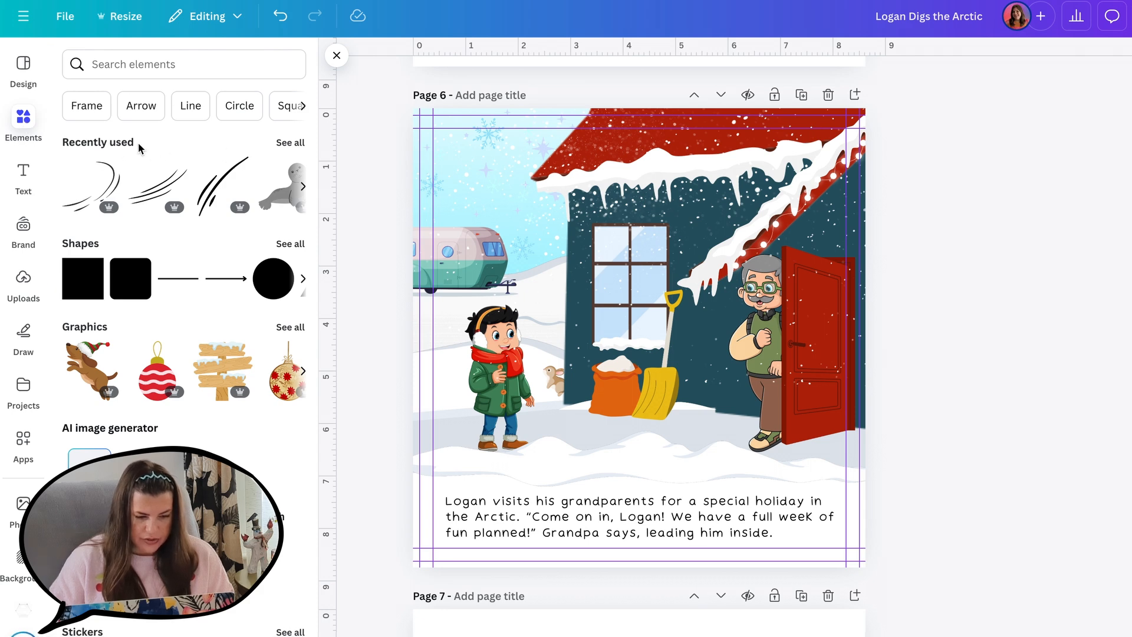
click(290, 143)
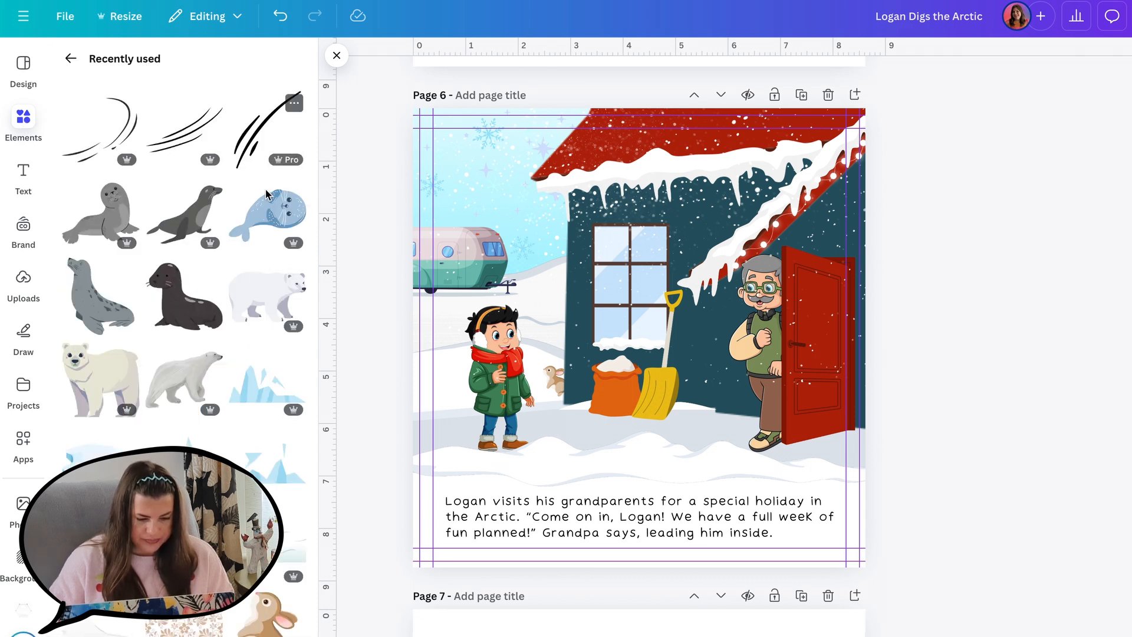
scroll(238, 351, down, 8)
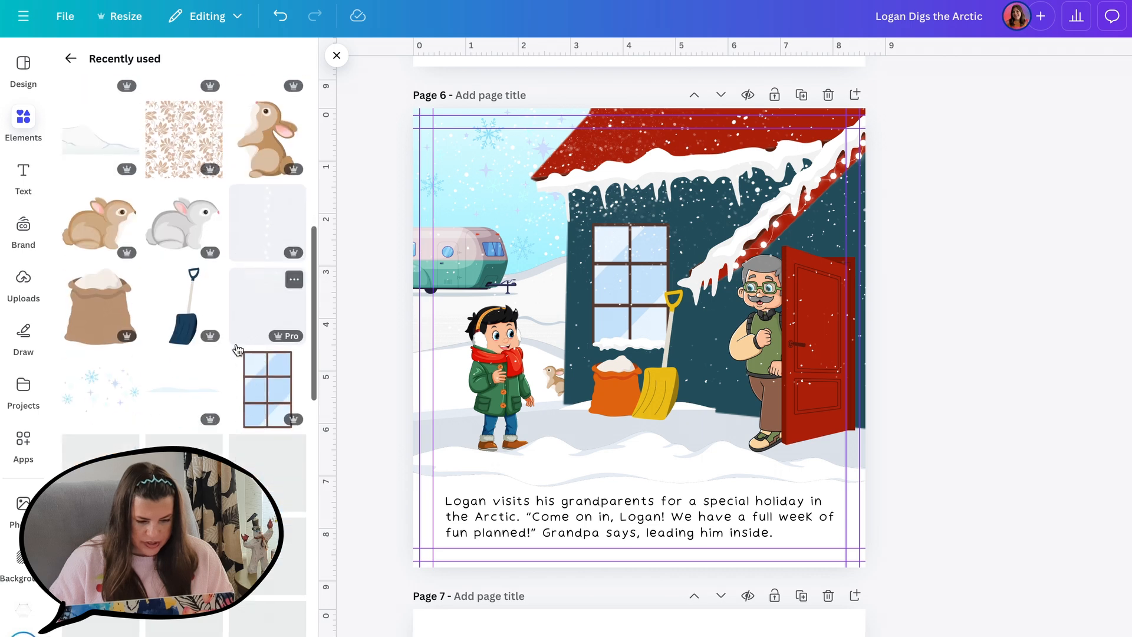
scroll(237, 351, down, 5)
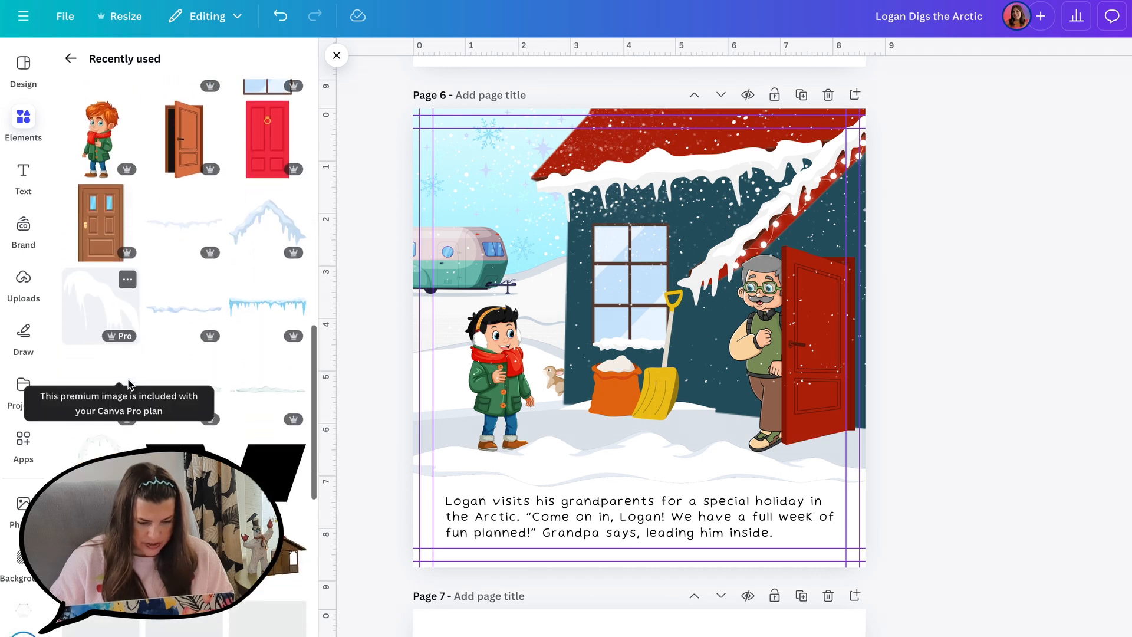
click(128, 113)
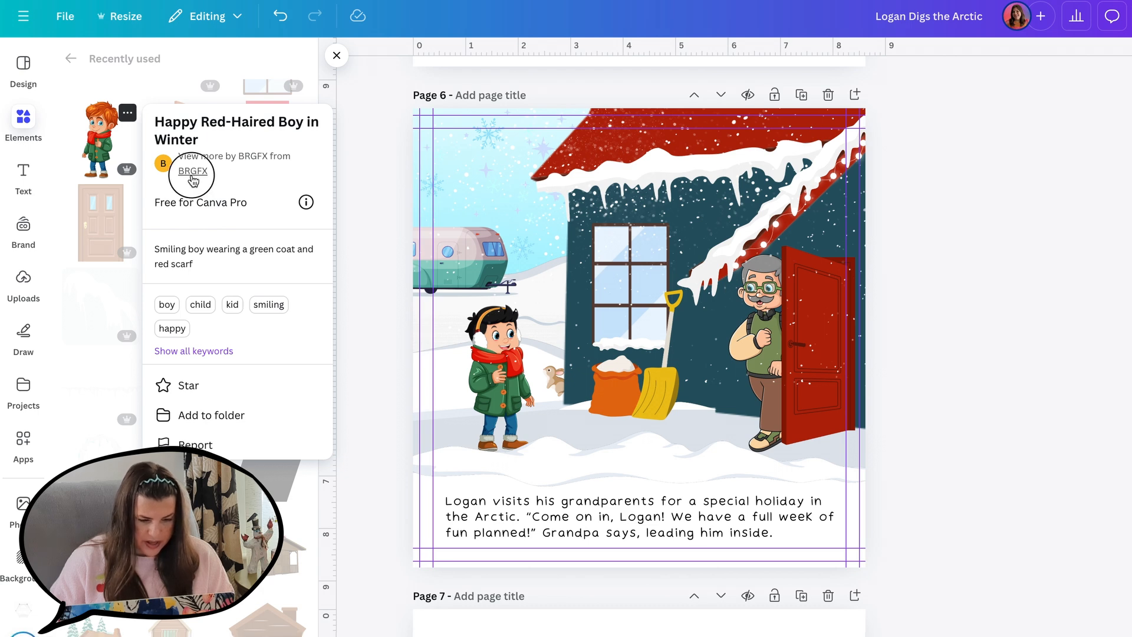
click(193, 175)
Search the BRGFX collection for "boy" and browse all of its graphics for another pose.
click(175, 134)
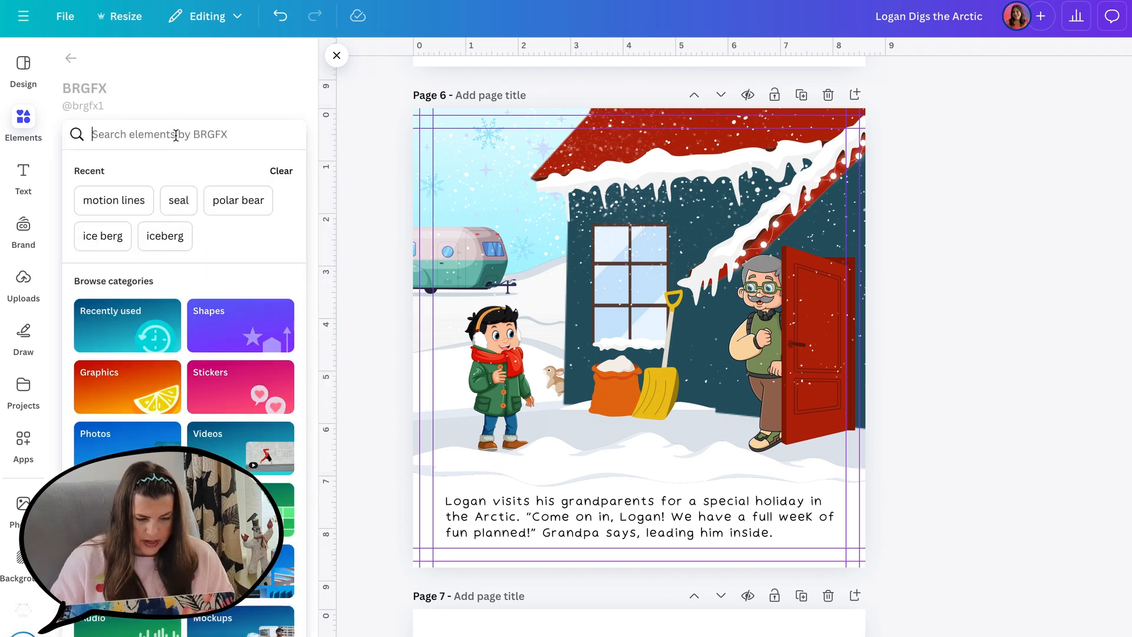
text(boy)
key(Return)
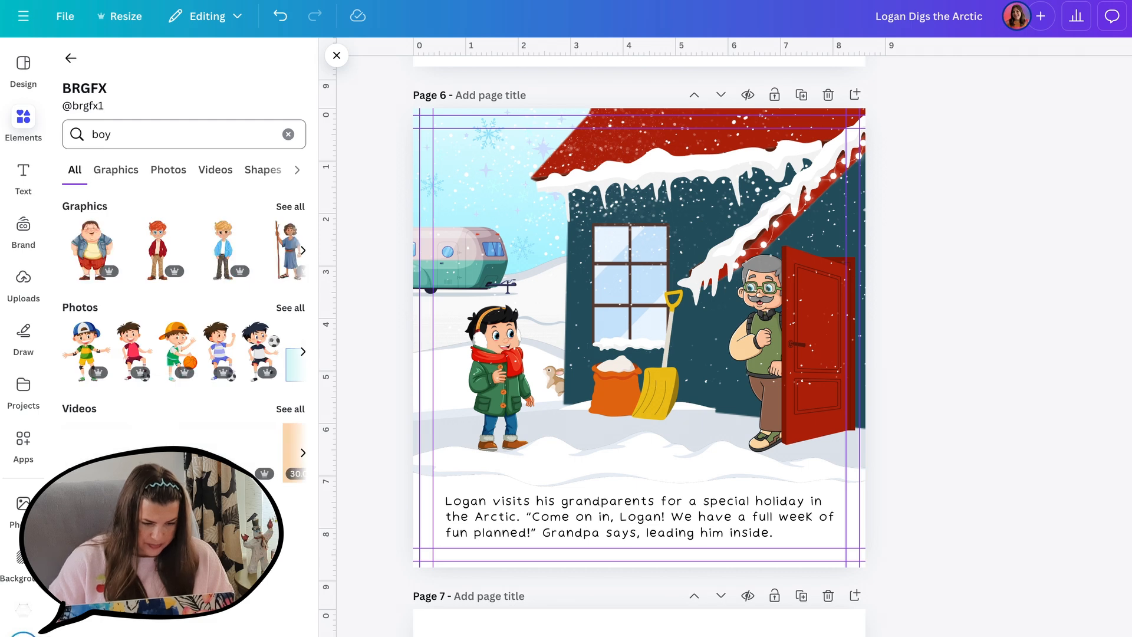
click(291, 208)
scroll(253, 417, down, 5)
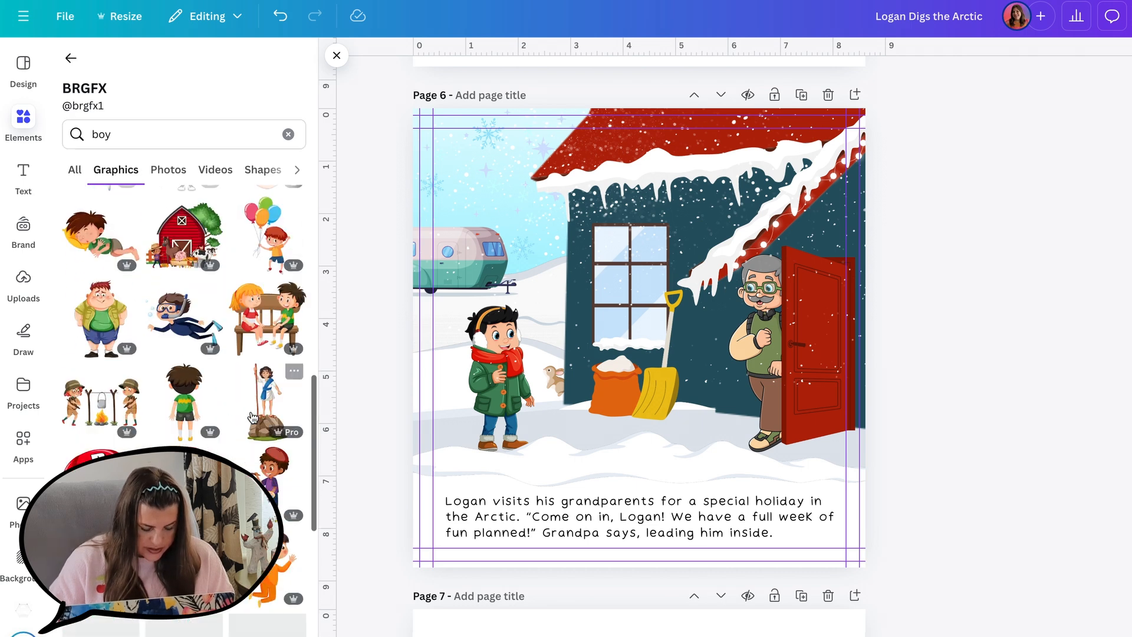
scroll(253, 417, down, 5)
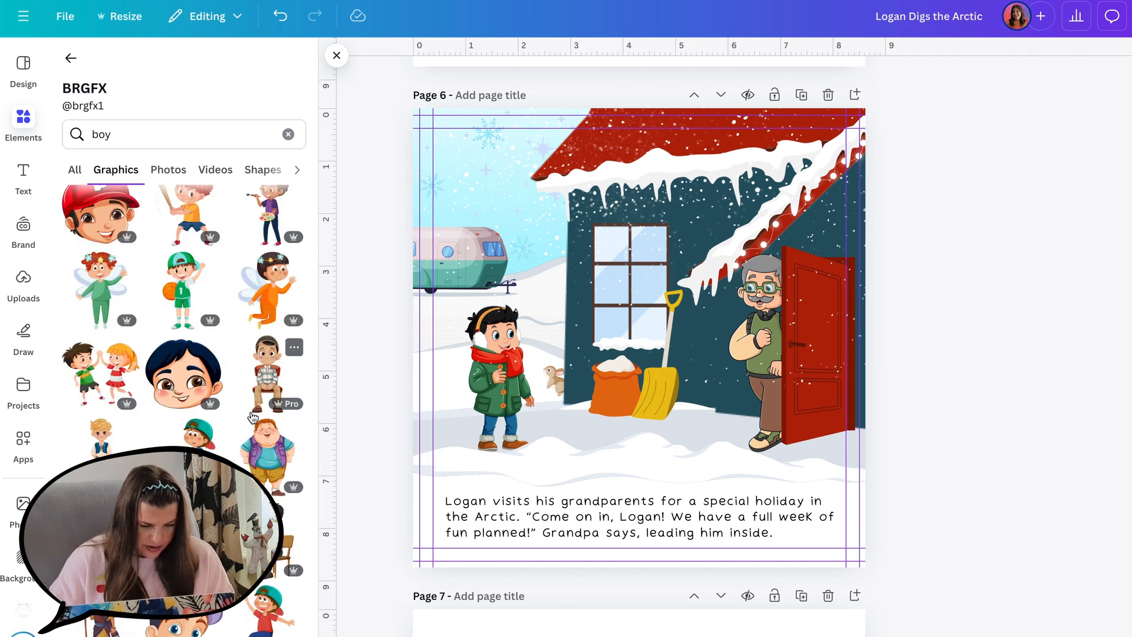
Refine the BRGFX search to "boy scarf", look through the graphics, and close the element browser.
text(scarf)
key(Return)
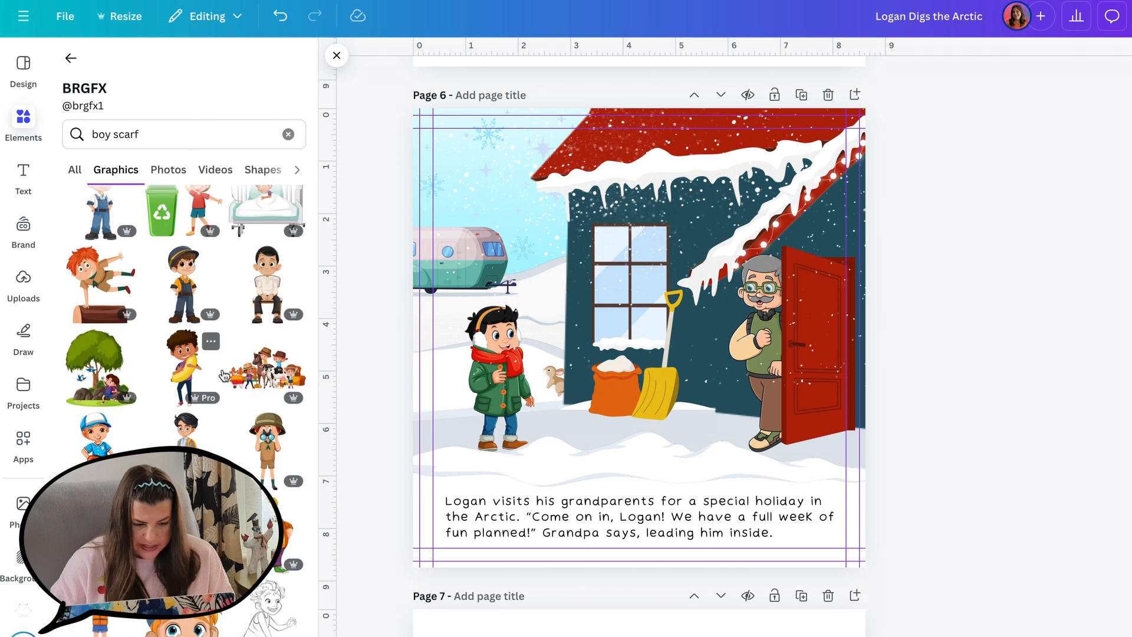
scroll(224, 376, down, 5)
scroll(224, 375, down, 3)
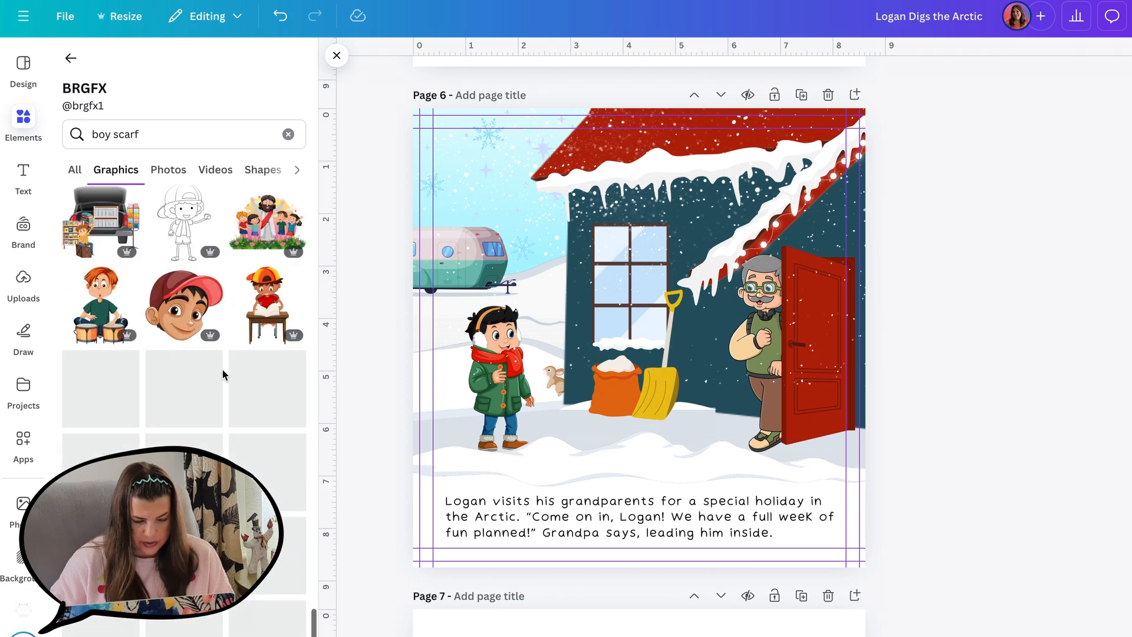
click(338, 55)
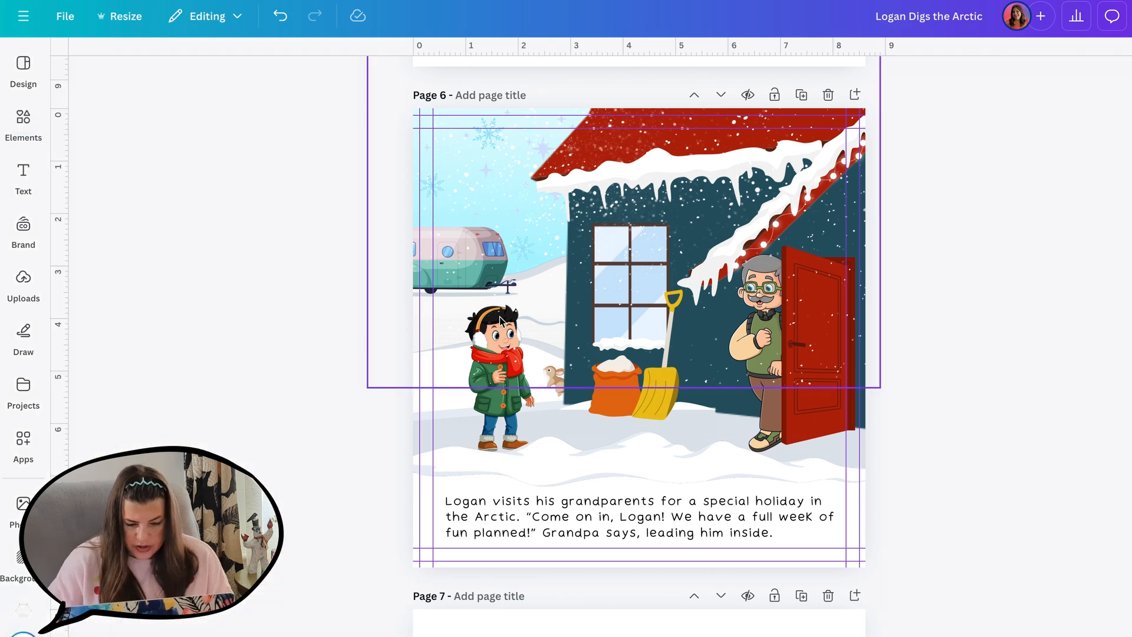
Copy the grouped boy in the green coat from page 6 to page 8 and stand him on the snow in the left foreground.
click(499, 407)
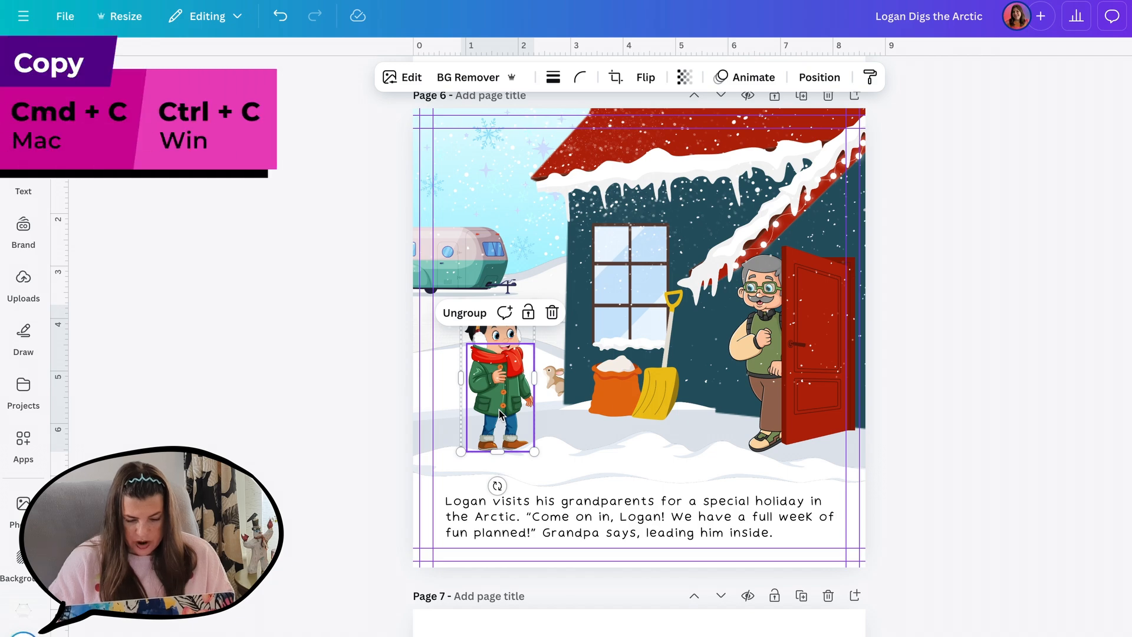
scroll(499, 413, down, 15)
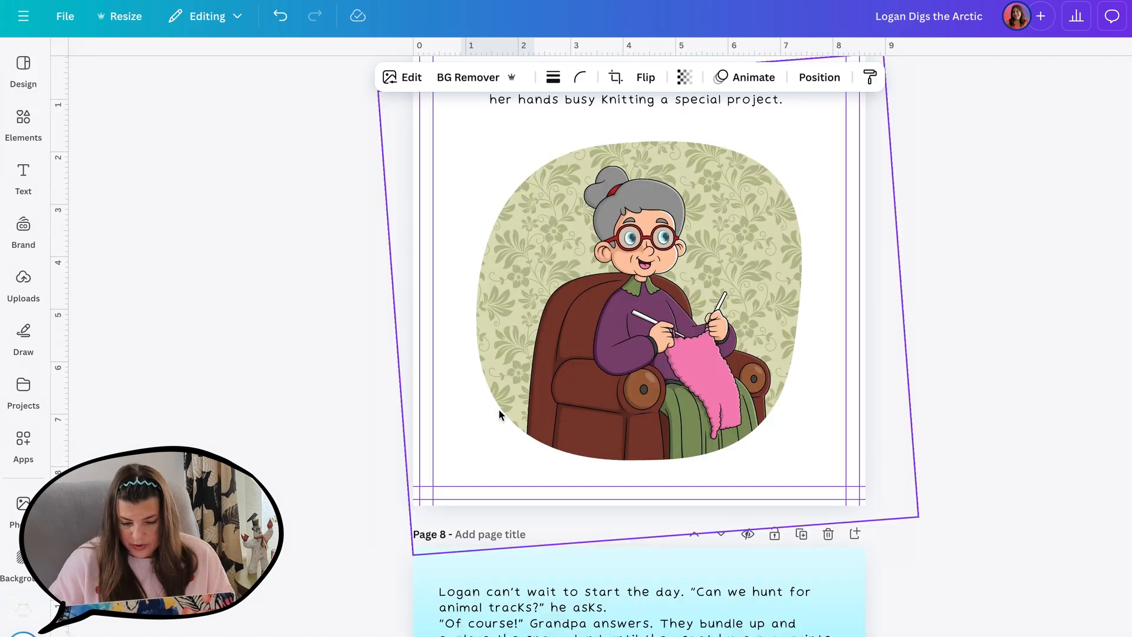
key(ctrl+v)
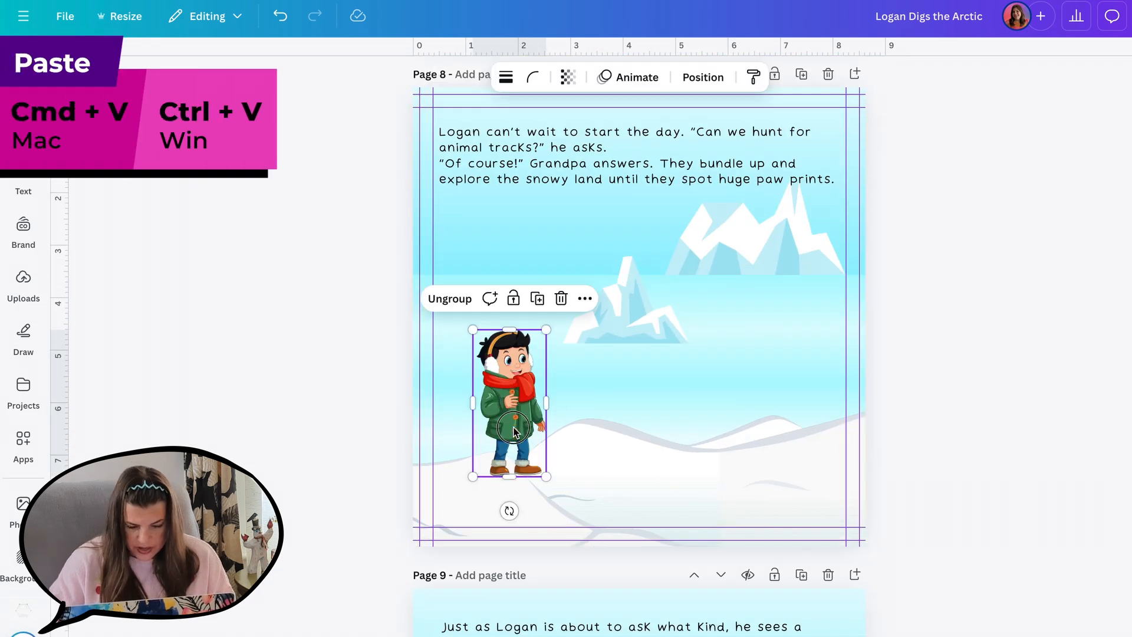
drag(513, 402, 510, 440)
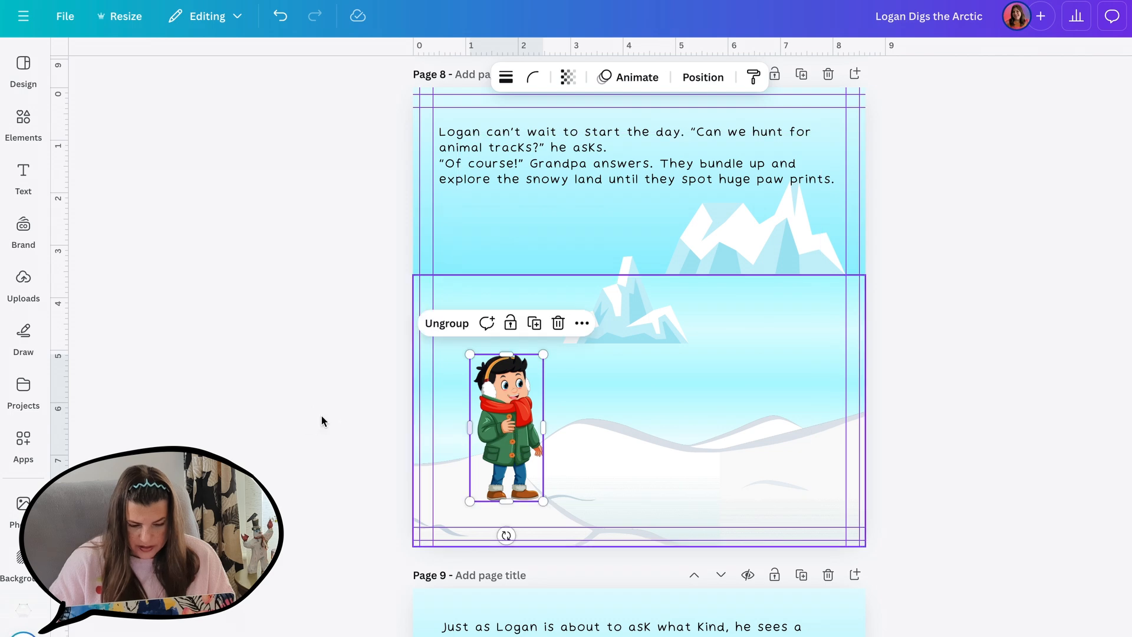
click(321, 416)
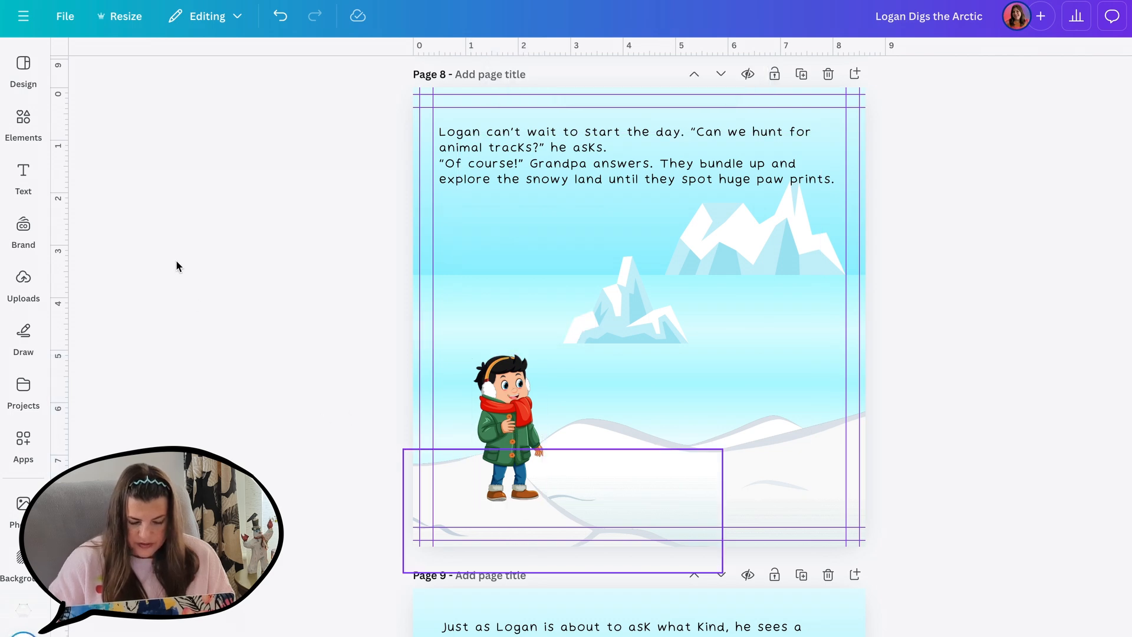
Search the elements for "shadow", add the soft oval shadow graphic, shrink it, and place it under the boy's feet on page 8.
click(23, 121)
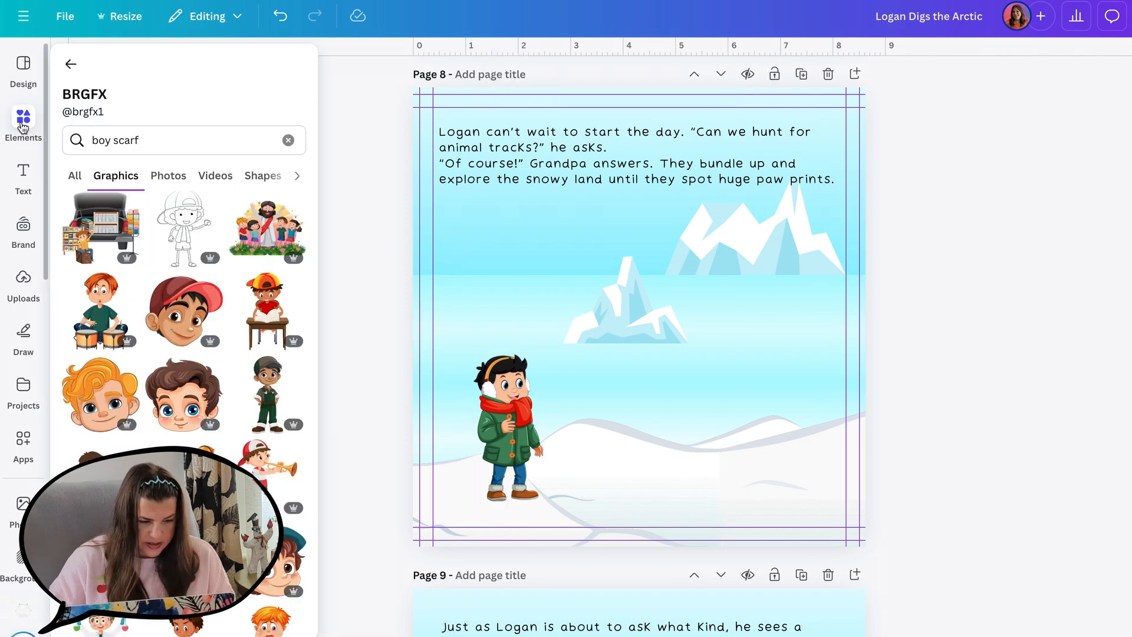
click(72, 66)
text(shadow)
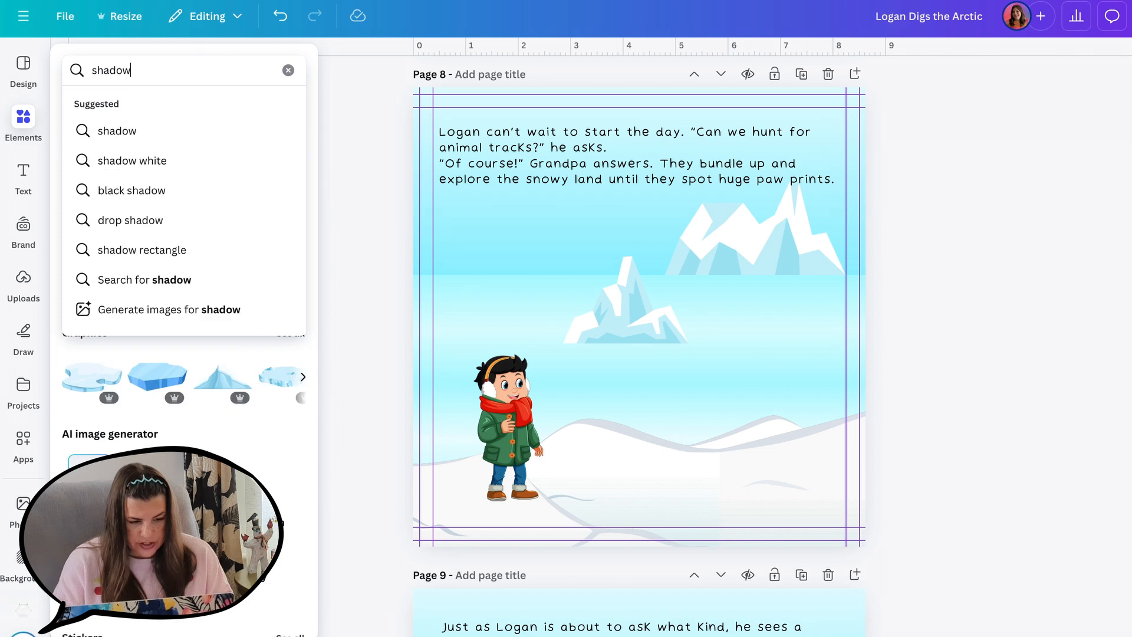
key(Return)
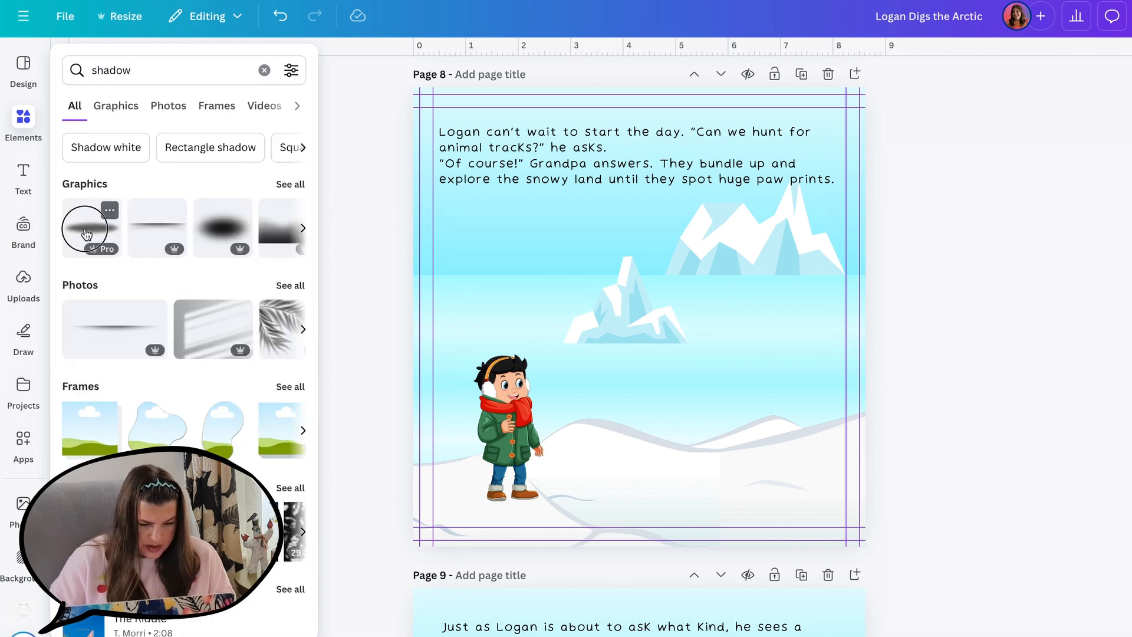
click(86, 235)
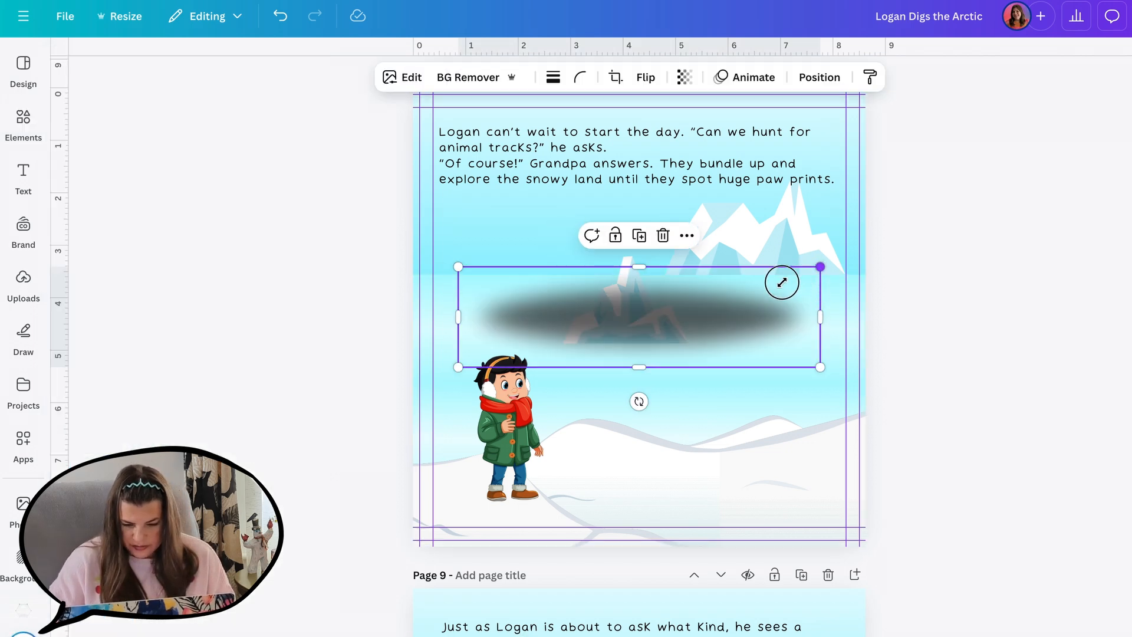
drag(782, 282, 525, 354)
drag(525, 355, 527, 498)
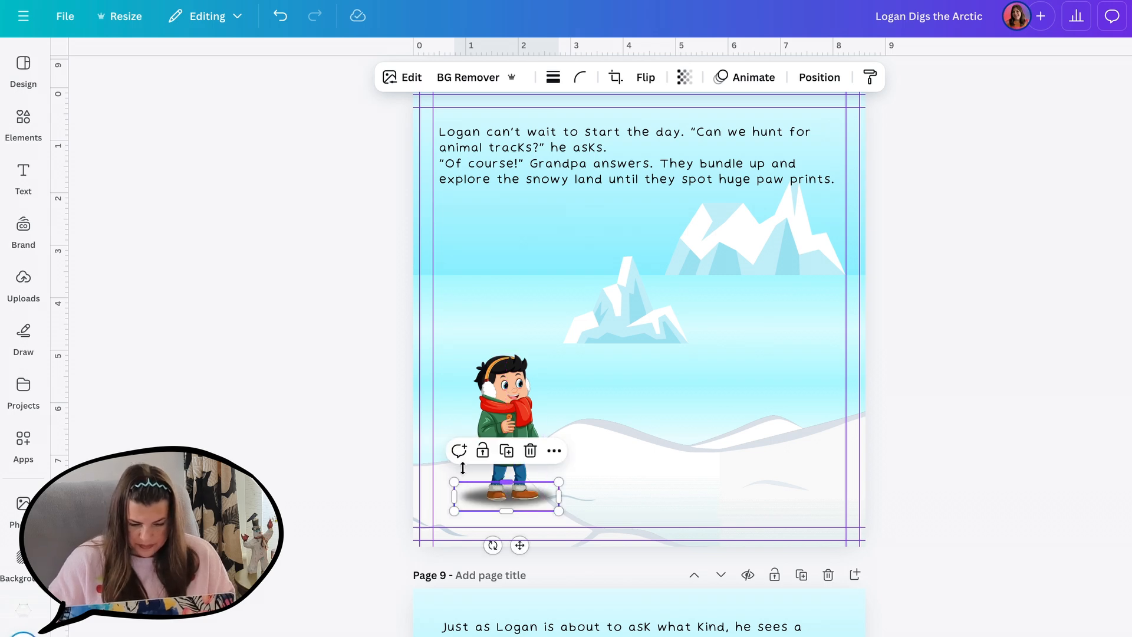
Set the shadow's transparency to 19 and shrink it to fit closely beneath the boy's boots.
click(683, 77)
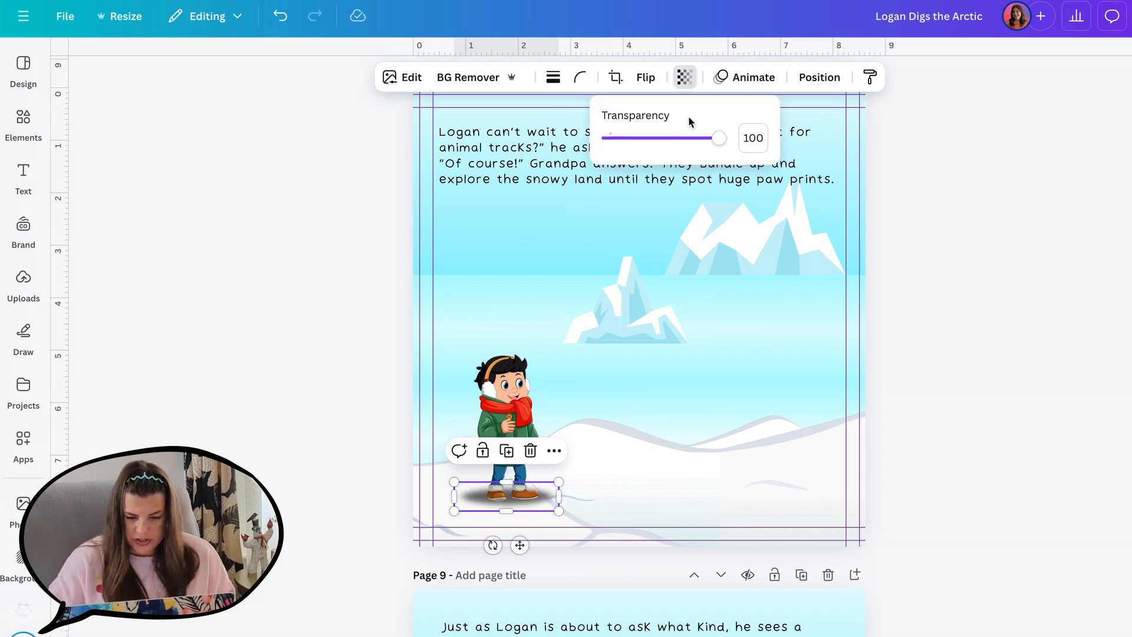
drag(715, 140, 630, 141)
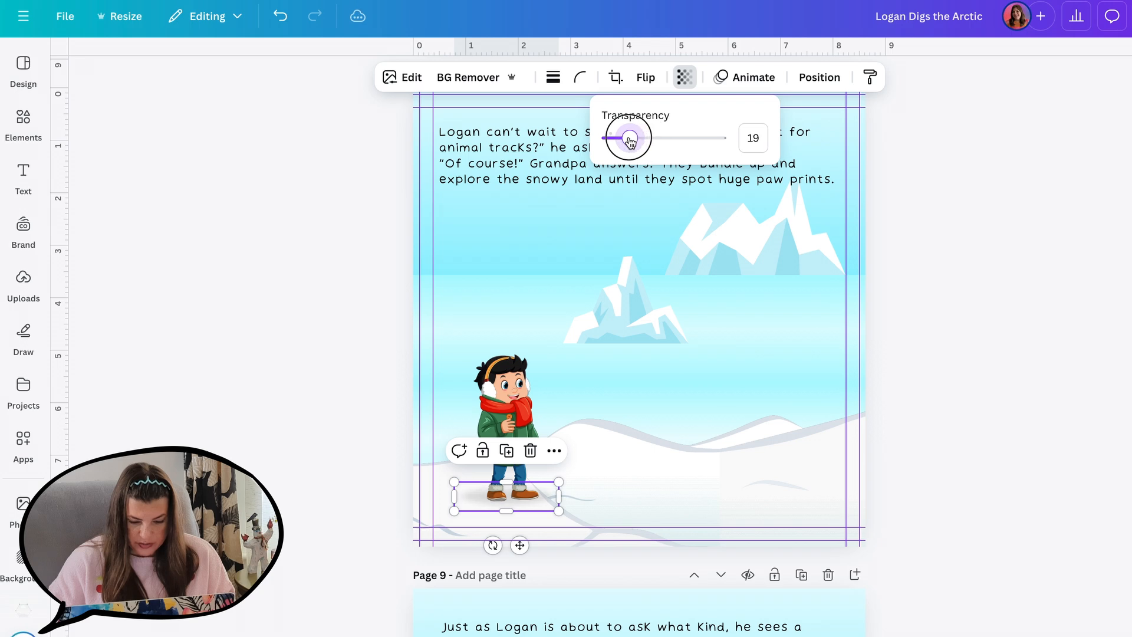
drag(454, 511, 489, 501)
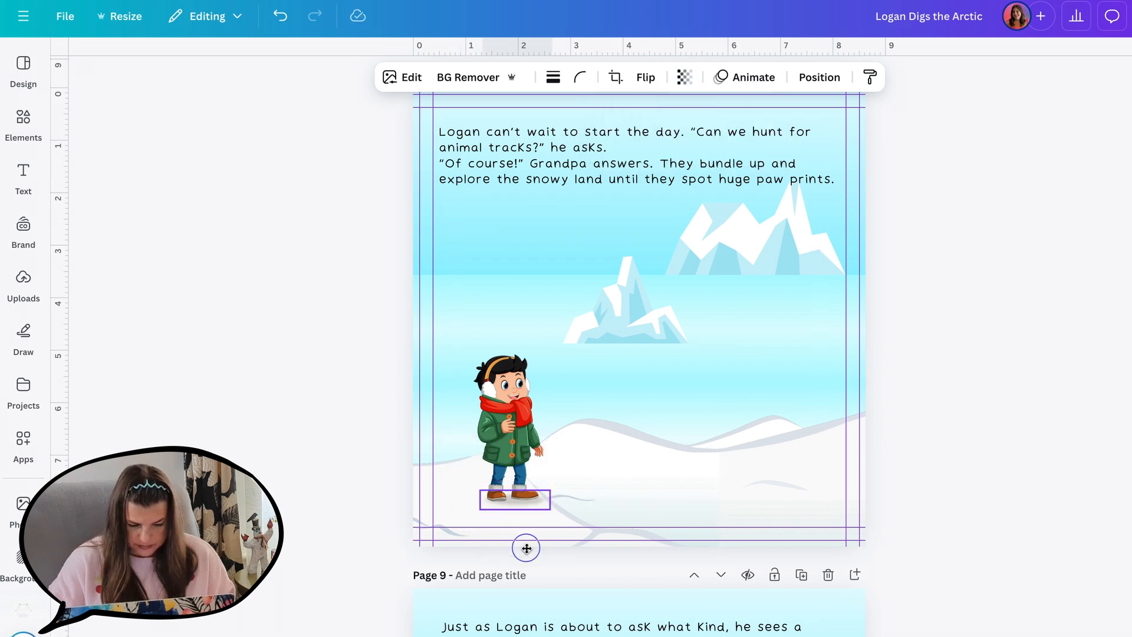
click(295, 260)
Copy the walking grandfather in the green vest from page 5 and paste him onto page 8.
scroll(296, 259, up, 15)
scroll(296, 259, up, 10)
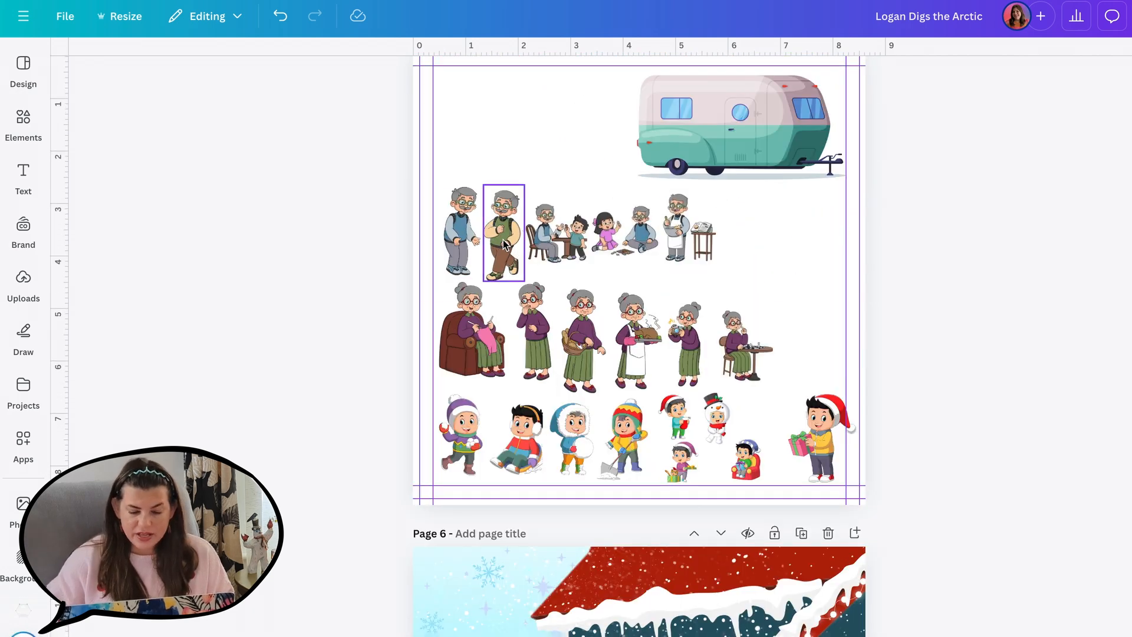
click(464, 229)
click(412, 240)
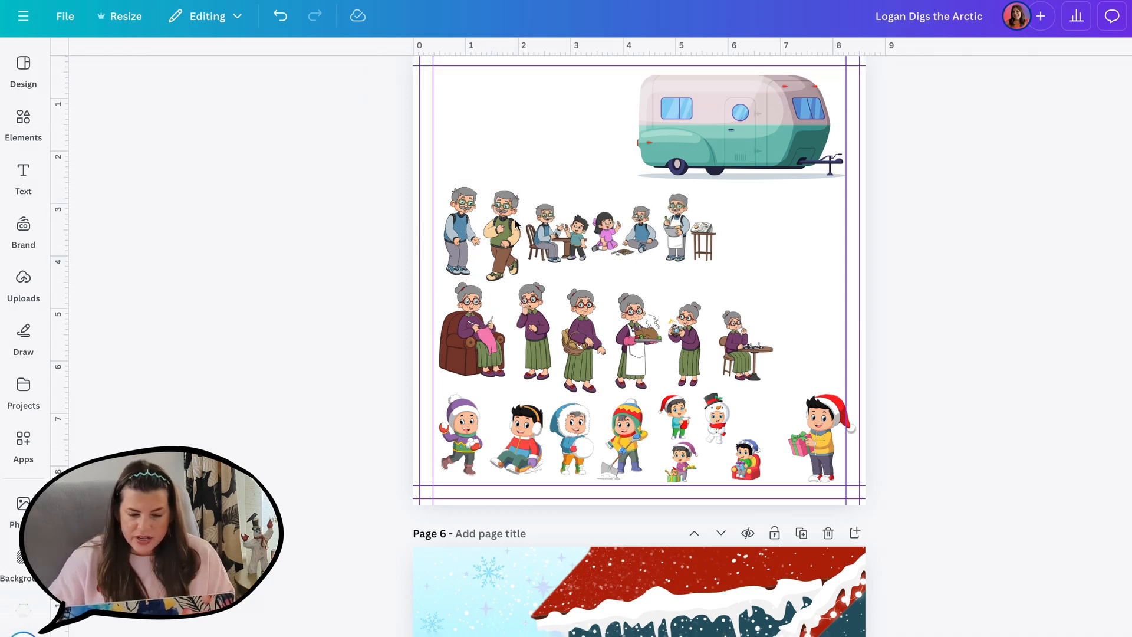
click(513, 210)
key(ctrl+c)
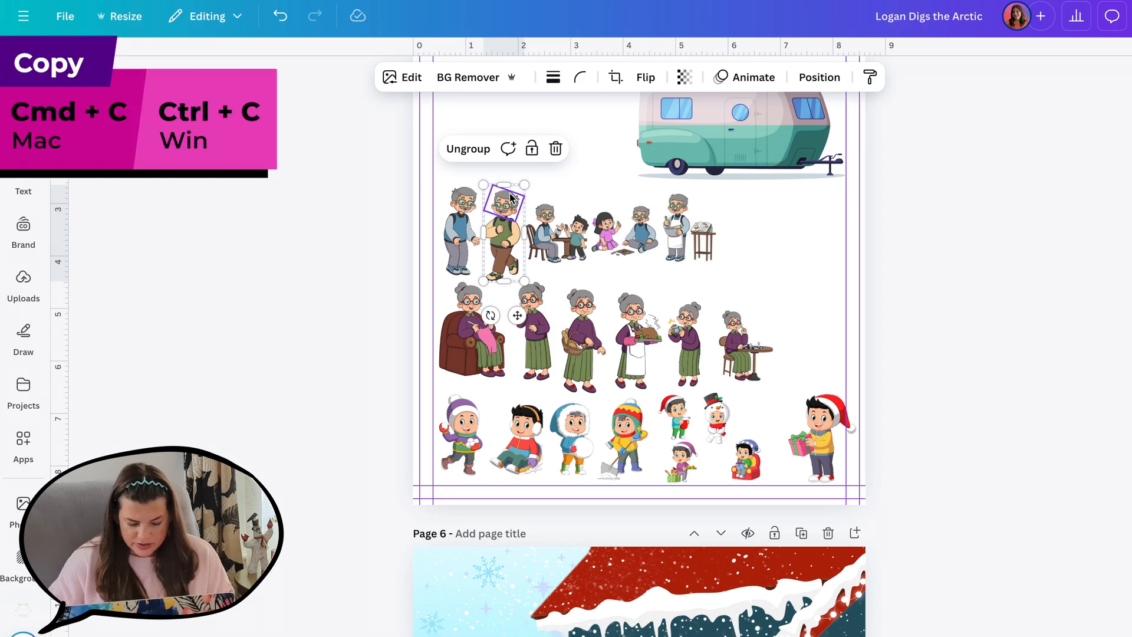
scroll(512, 201, down, 20)
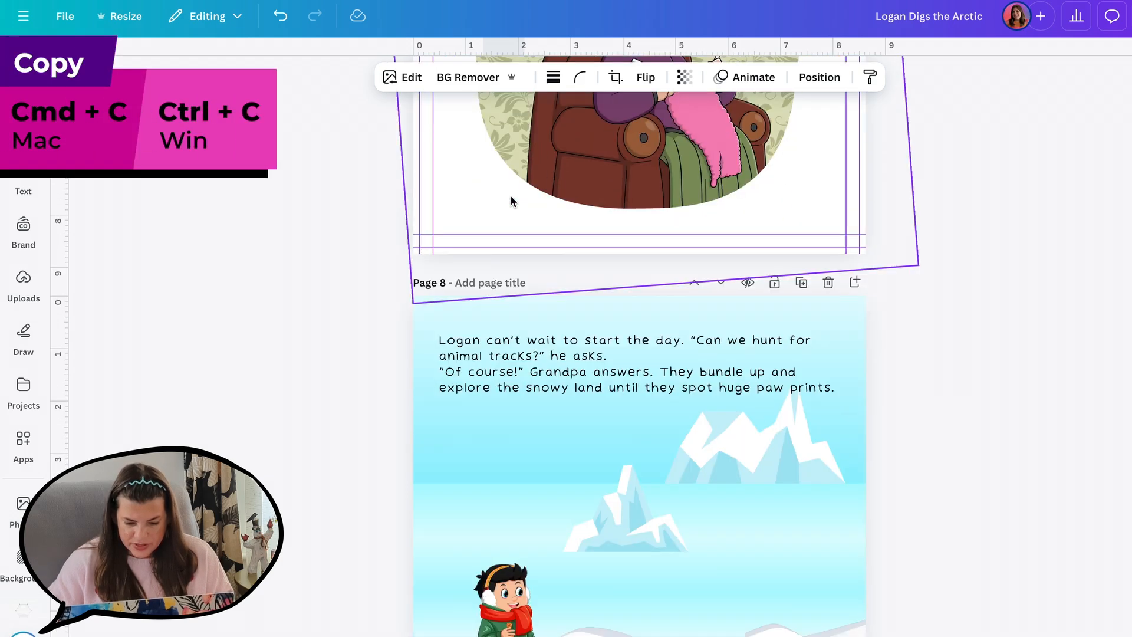
scroll(511, 200, down, 3)
scroll(510, 200, up, 3)
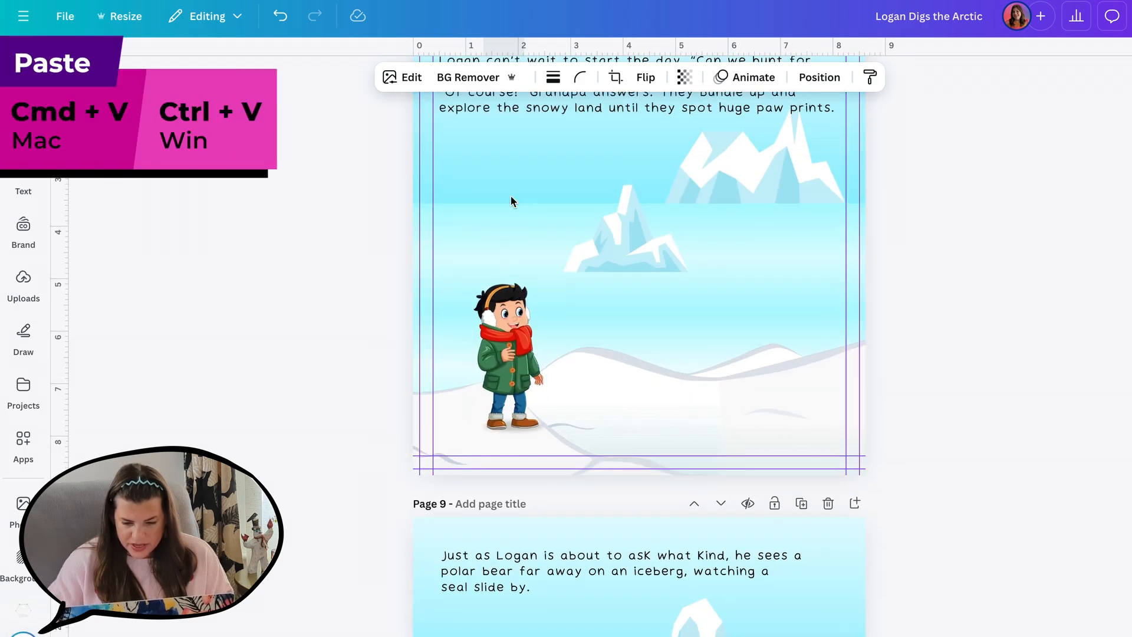
key(ctrl+v)
Ungroup the pasted grandfather on page 8, delete his body, and enlarge the remaining head below the small iceberg.
click(457, 123)
click(355, 237)
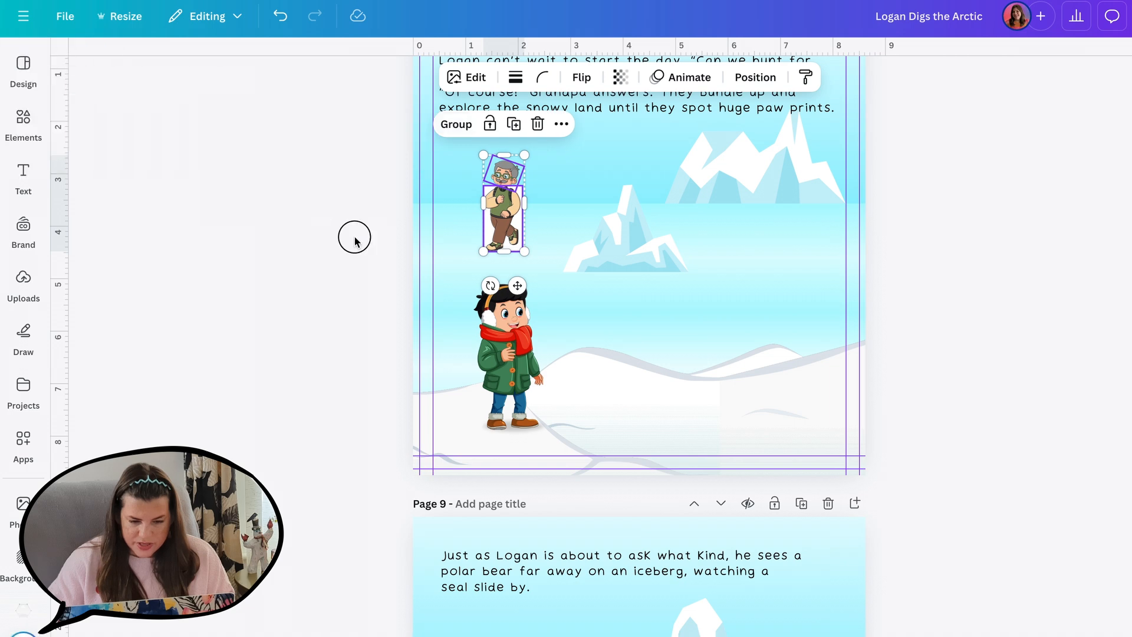
click(505, 220)
key(Delete)
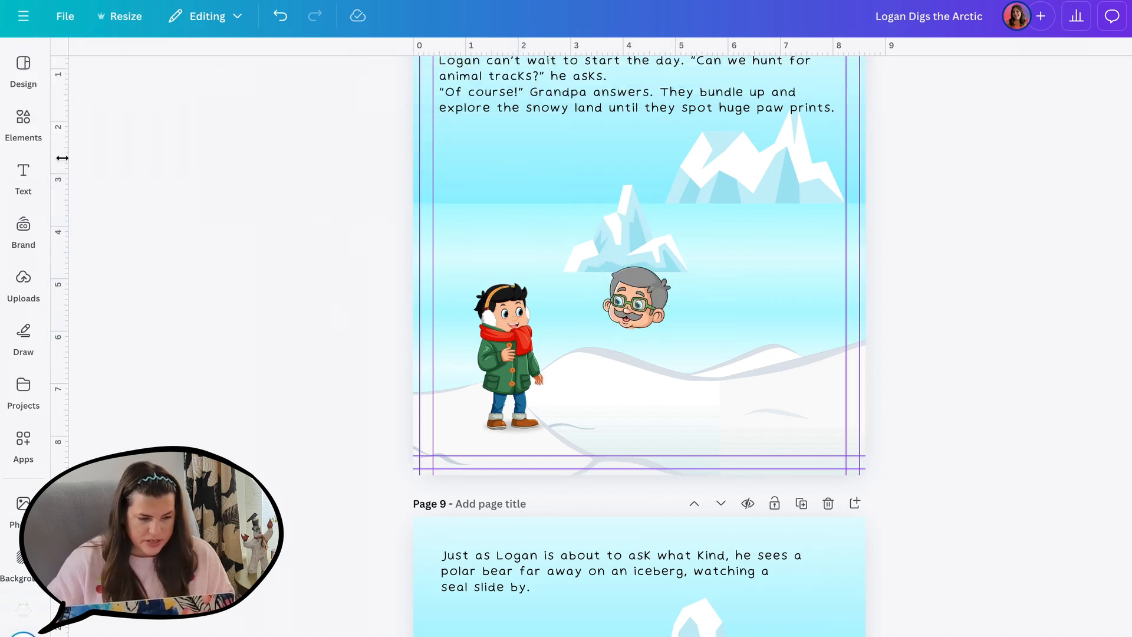
Search the elements for "man winter" and look through the graphics for a figure in winter clothes.
click(23, 120)
double_click(156, 65)
text(m)
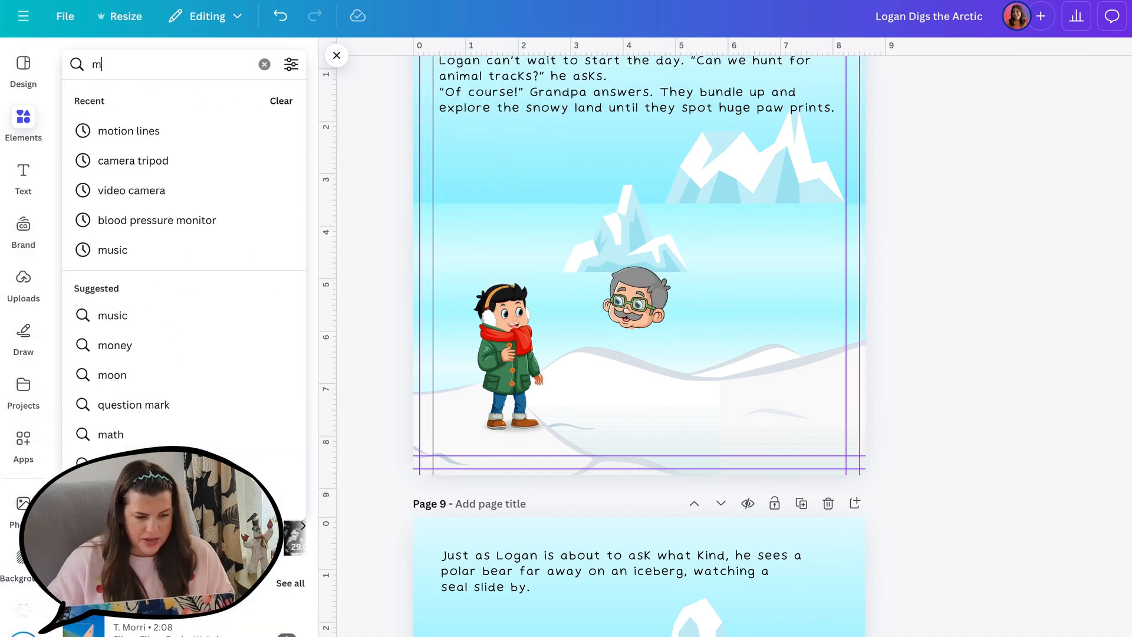
text(an winter)
key(Return)
scroll(184, 354, down, 5)
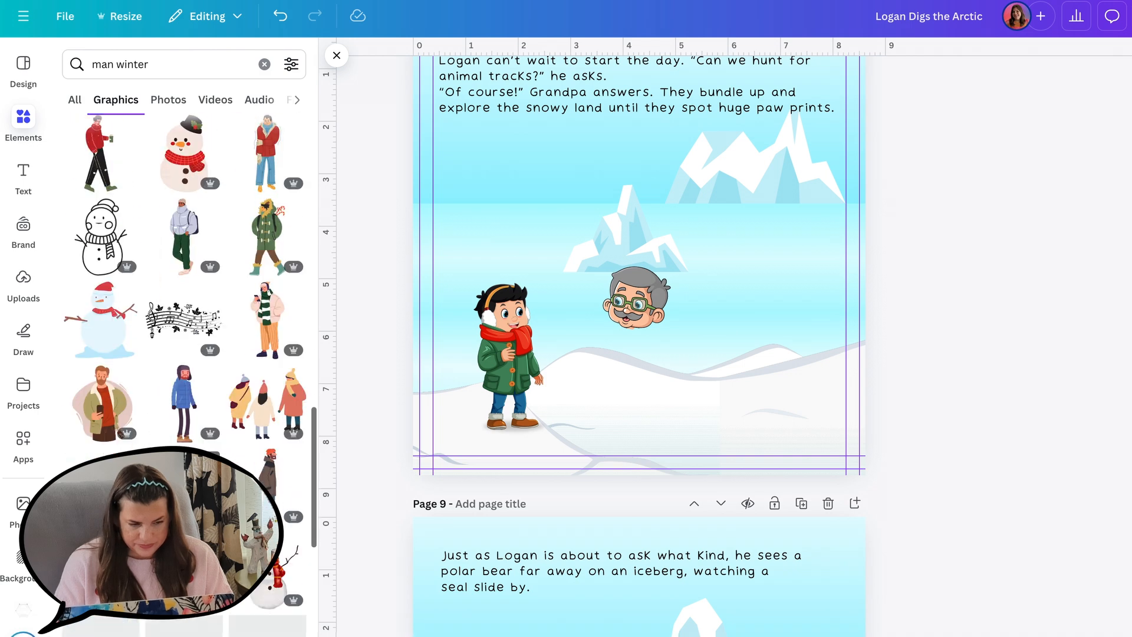
Search the graphics for "winter coat", add the brown coat with the fur hood, and fit it beneath the grandfather's head.
scroll(184, 378, down, 3)
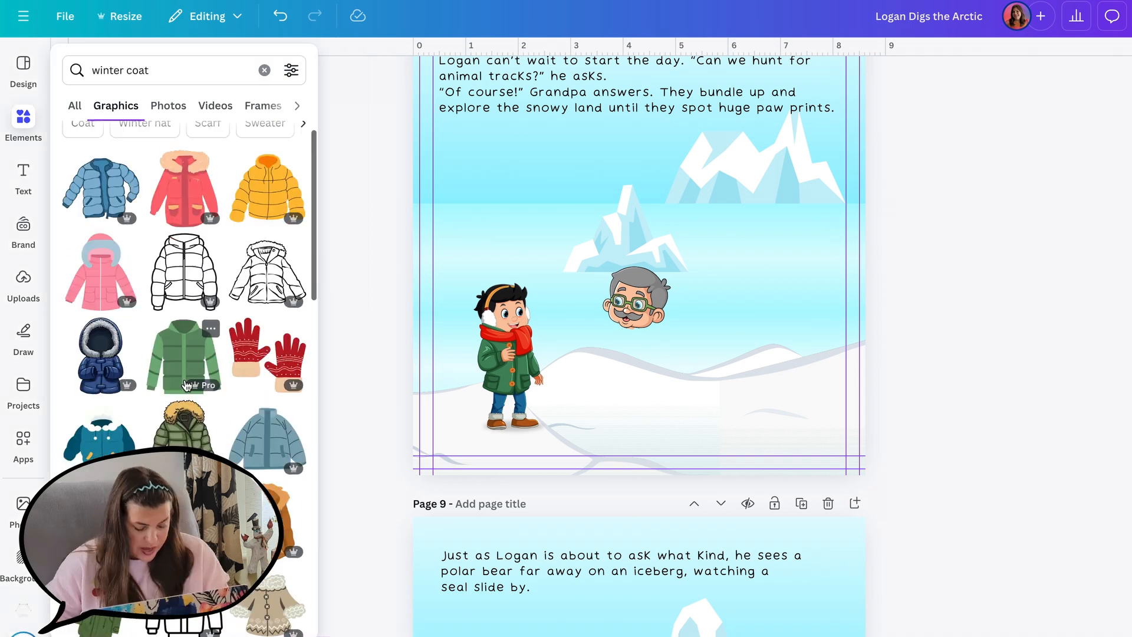
scroll(186, 384, down, 3)
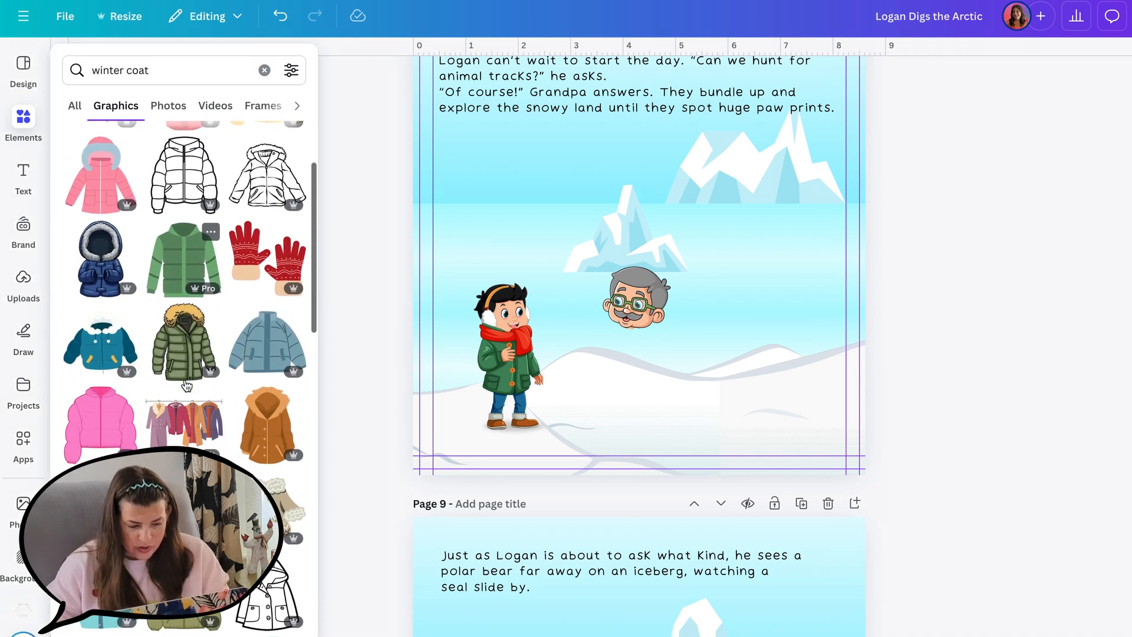
scroll(186, 384, down, 1)
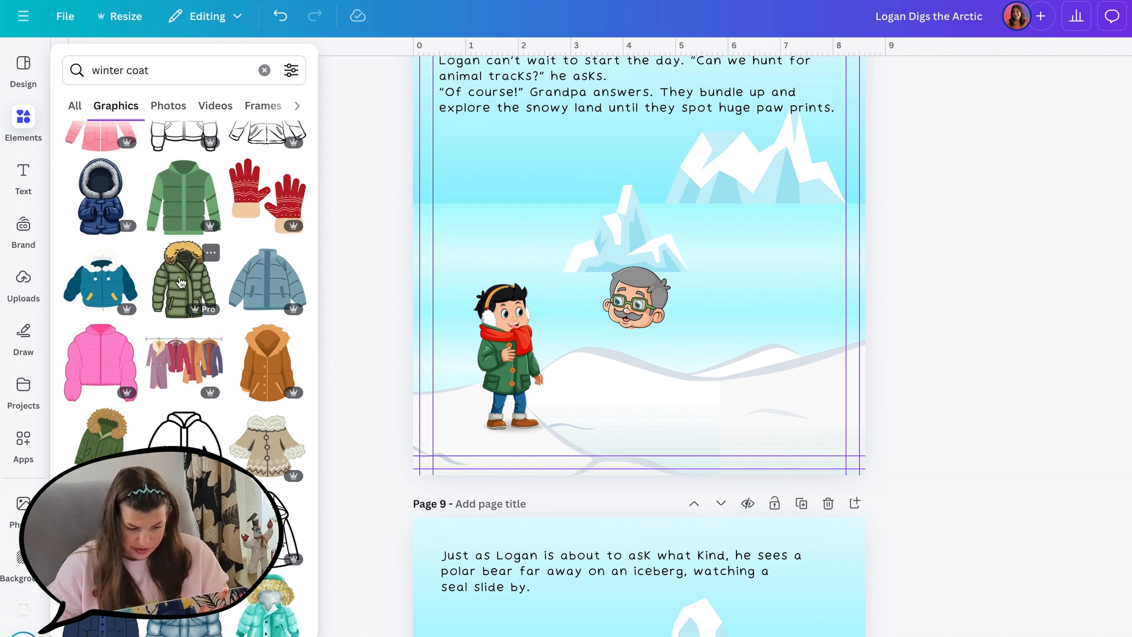
click(267, 362)
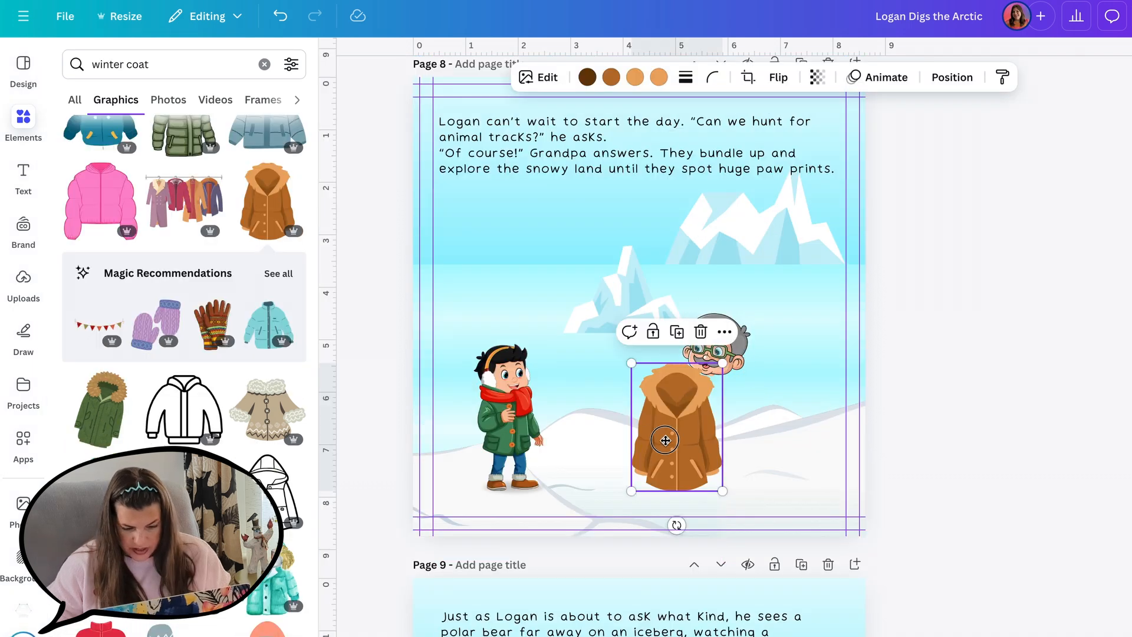
drag(665, 435, 686, 423)
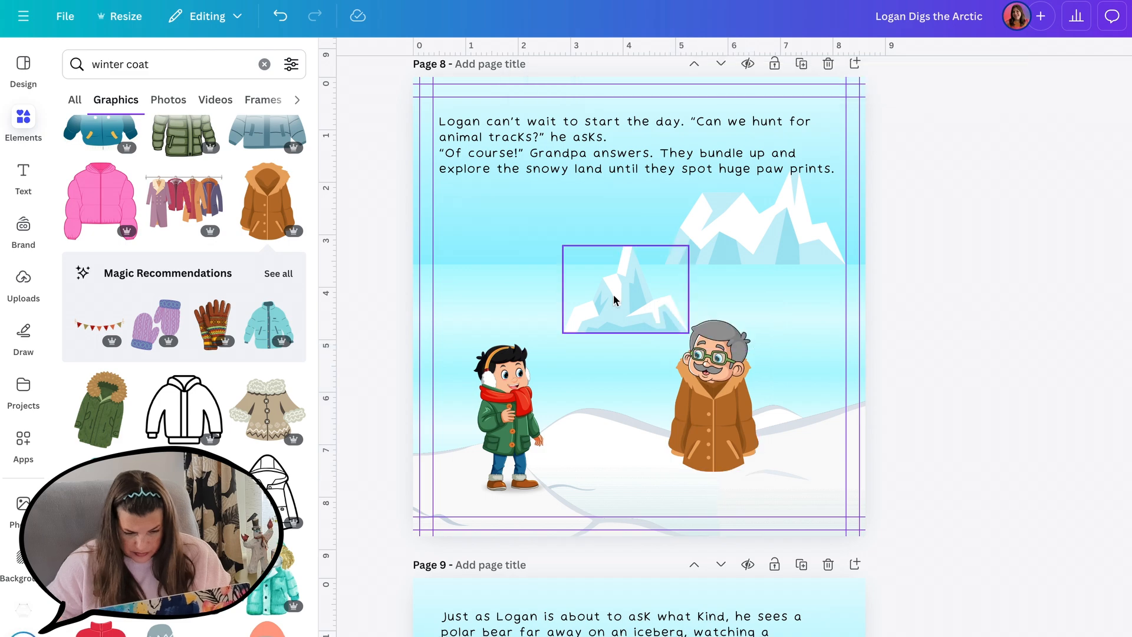
Copy the grandfather's body from page 5 to page 8, enlarge it under his head, and crop it to the trousers and shoes.
scroll(614, 300, up, 12)
scroll(614, 300, up, 10)
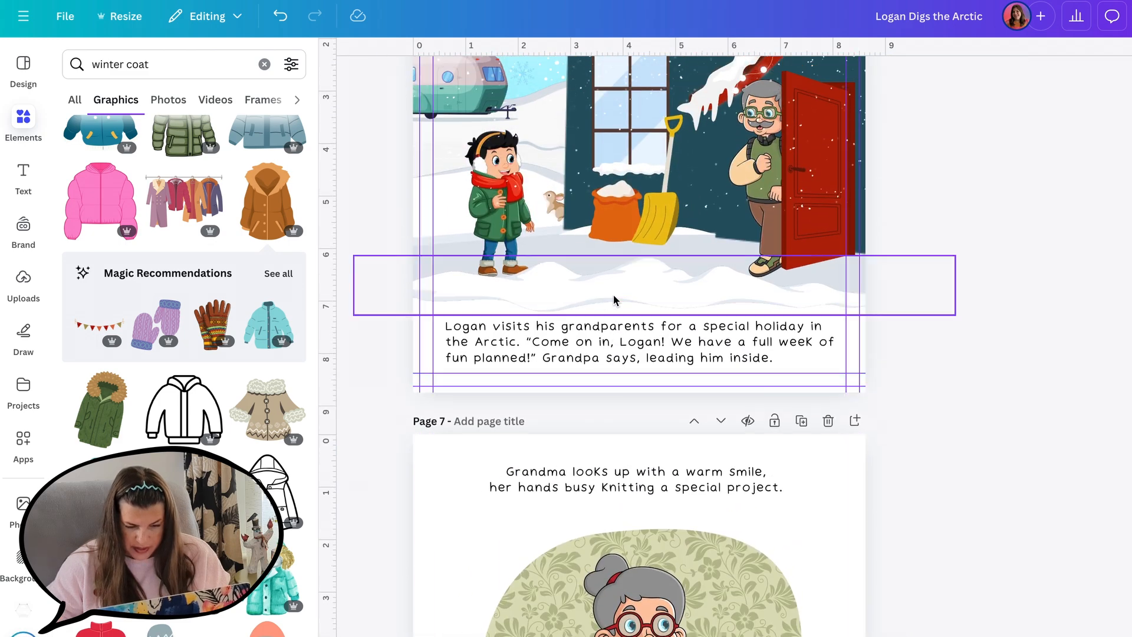
click(519, 142)
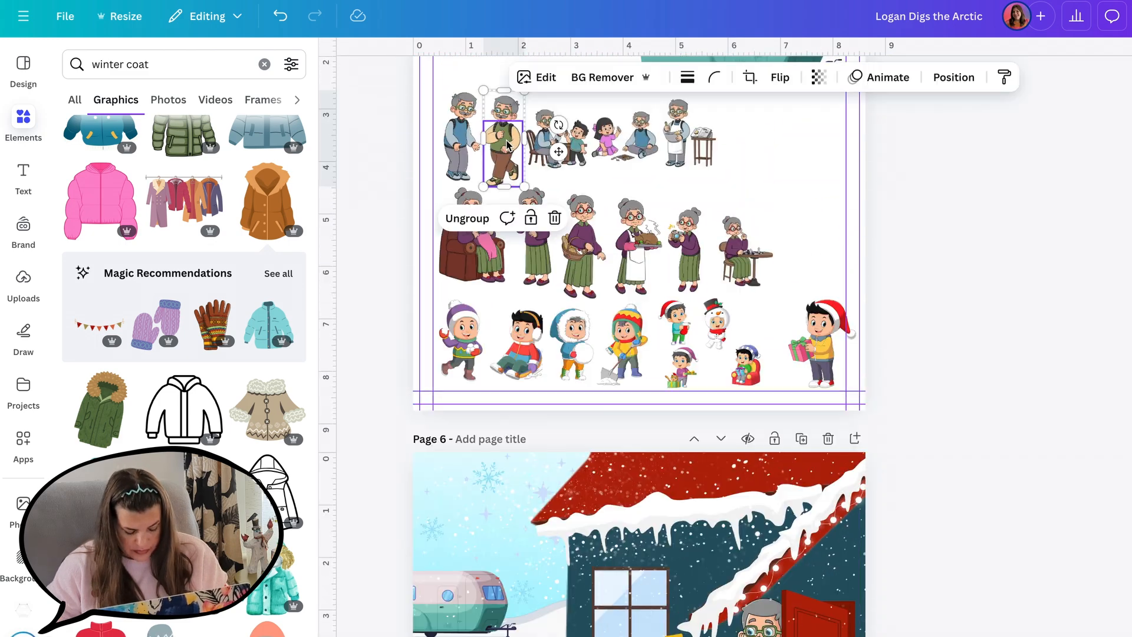
key(ctrl+c)
scroll(507, 144, down, 10)
scroll(507, 145, down, 8)
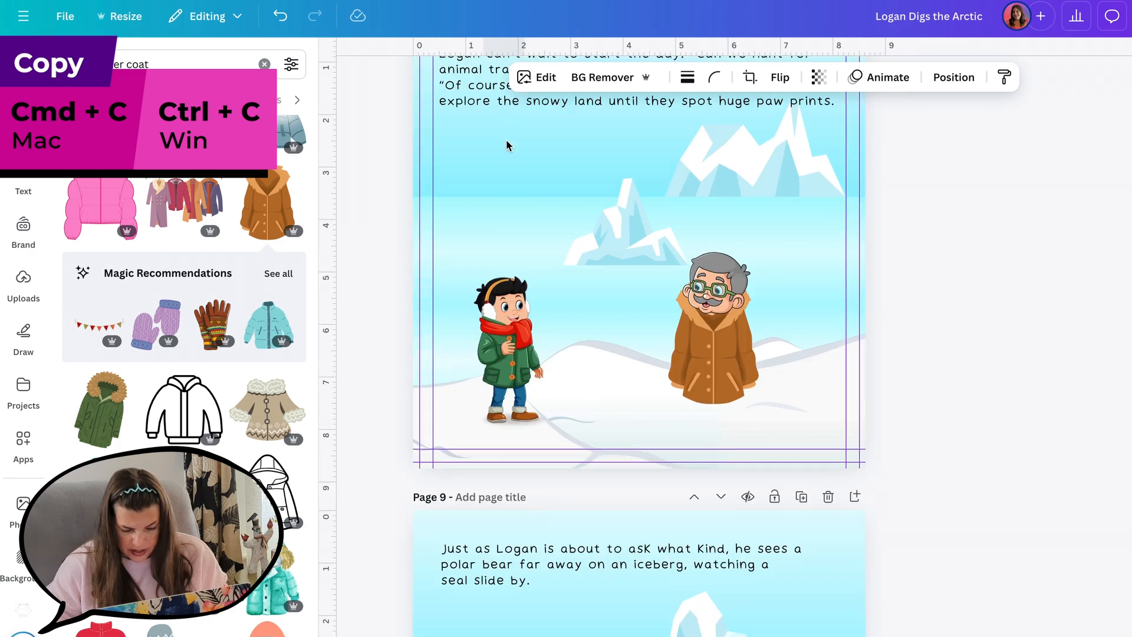
drag(504, 238, 715, 417)
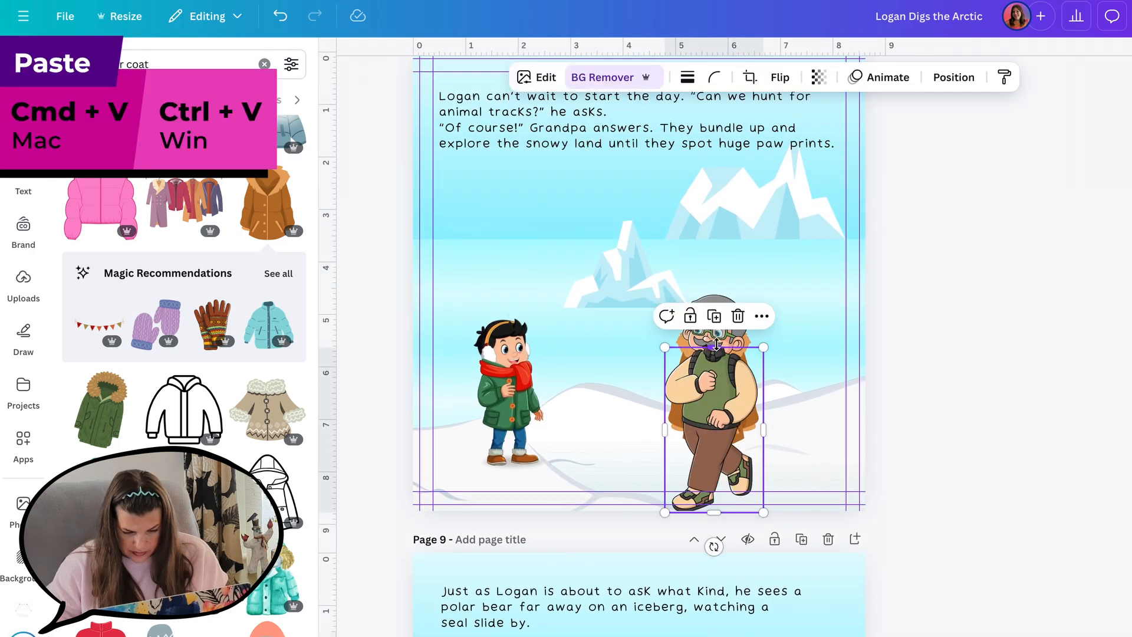
drag(714, 336, 714, 425)
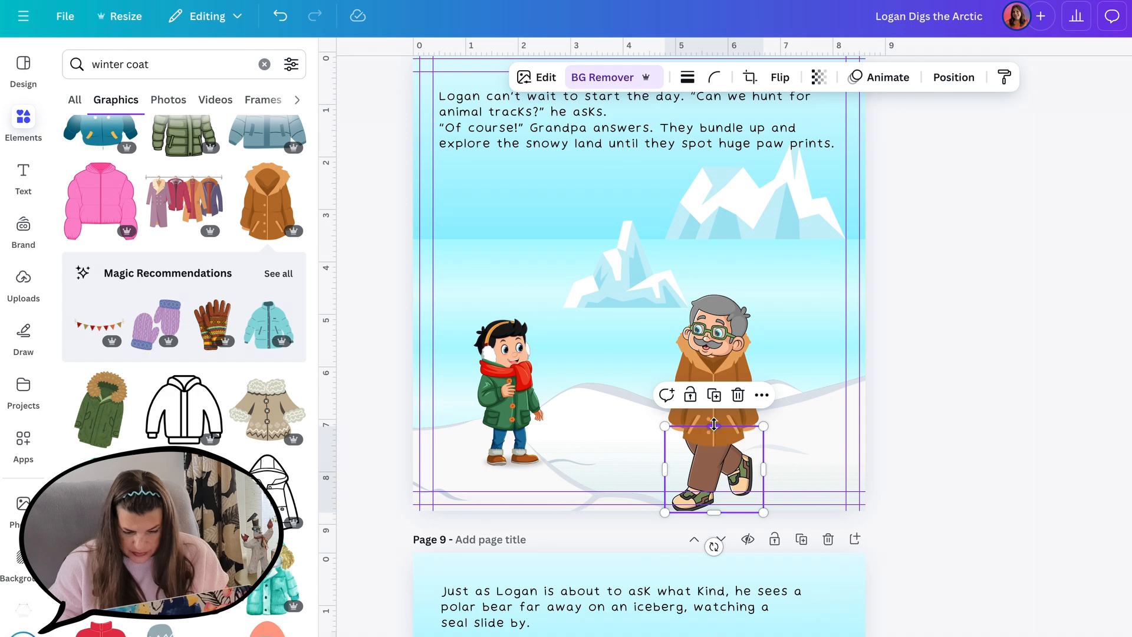
click(911, 353)
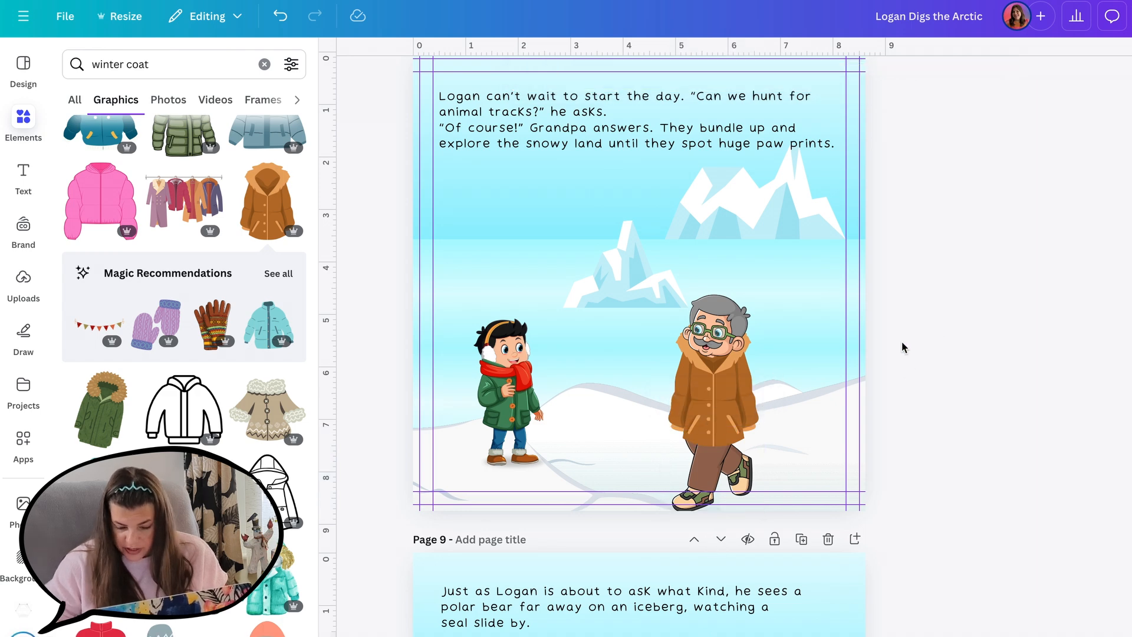
Delete the brown coat from between the grandfather's head and legs.
click(719, 417)
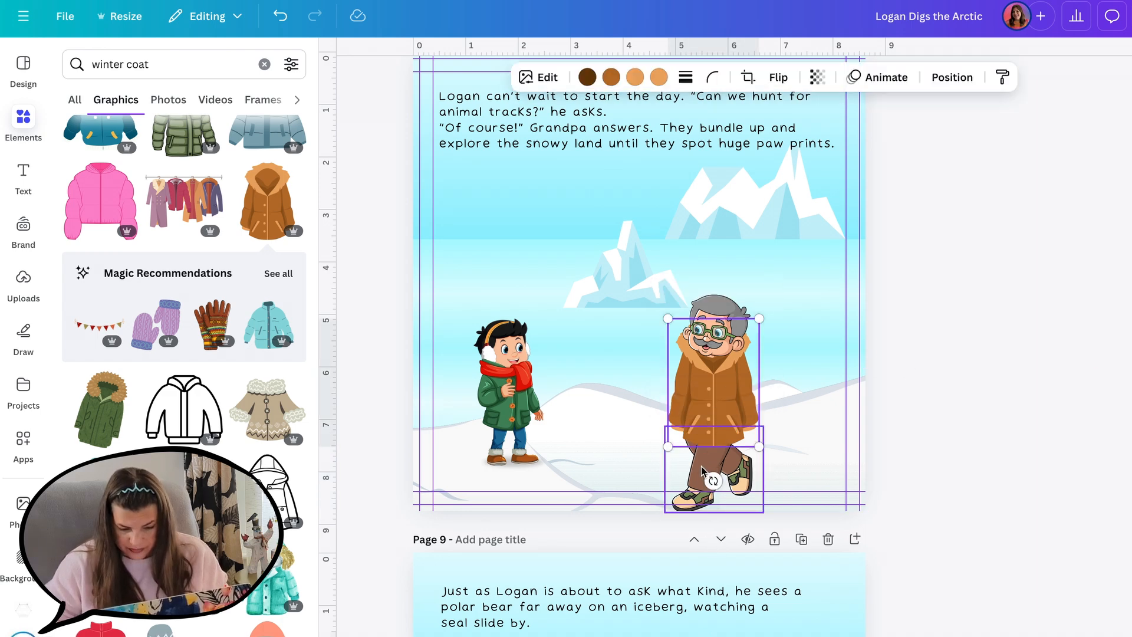
scroll(701, 471, up, 3)
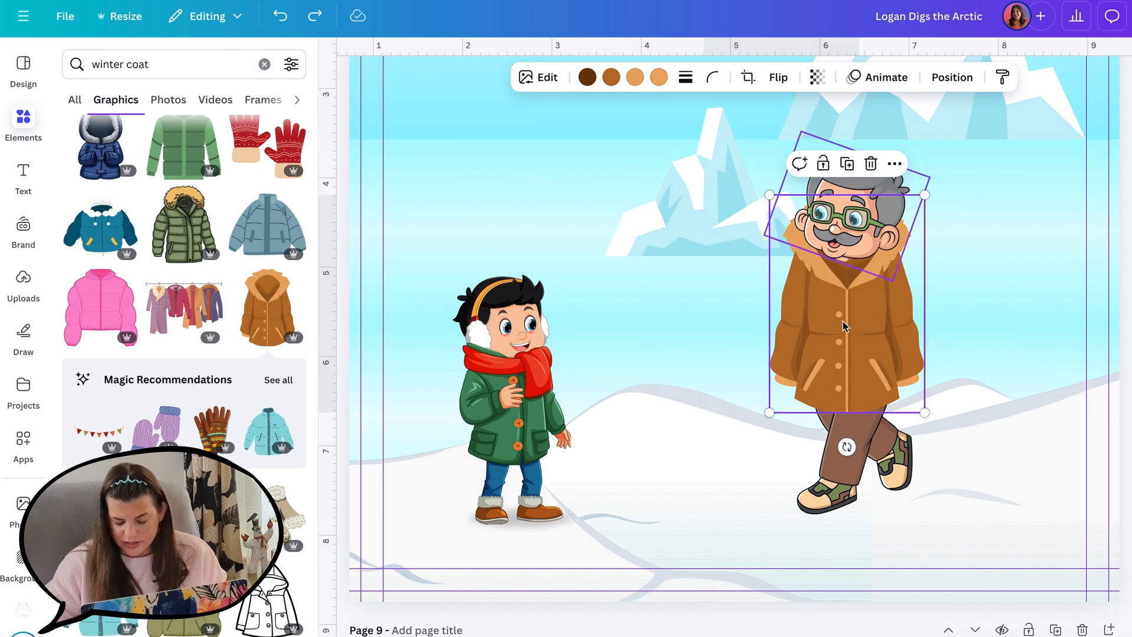
key(Delete)
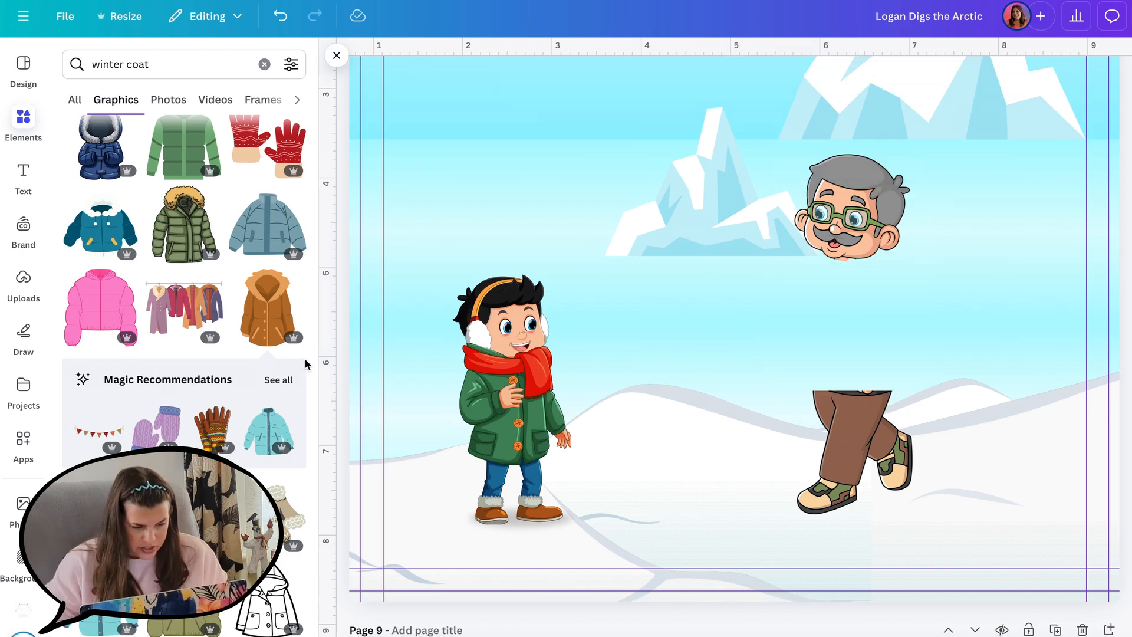
Add the green puffer coat with the fur hood, shrink it, flip it horizontally, and fit it between the grandfather's head and legs.
scroll(195, 348, up, 2)
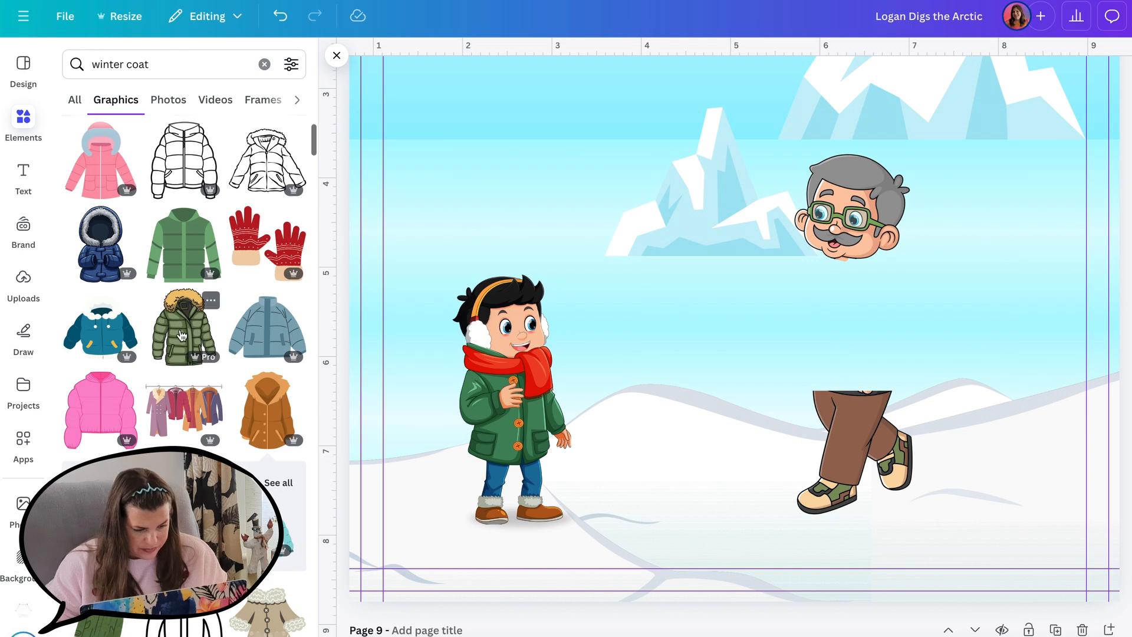
click(181, 334)
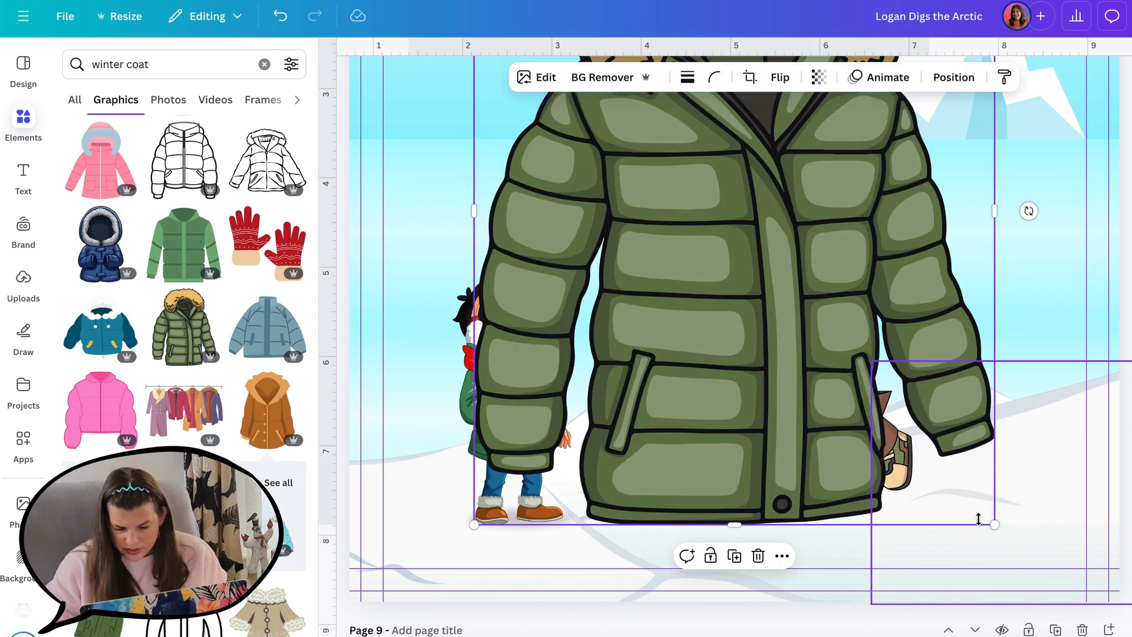
drag(996, 526, 621, 74)
drag(545, 61, 659, 479)
click(779, 77)
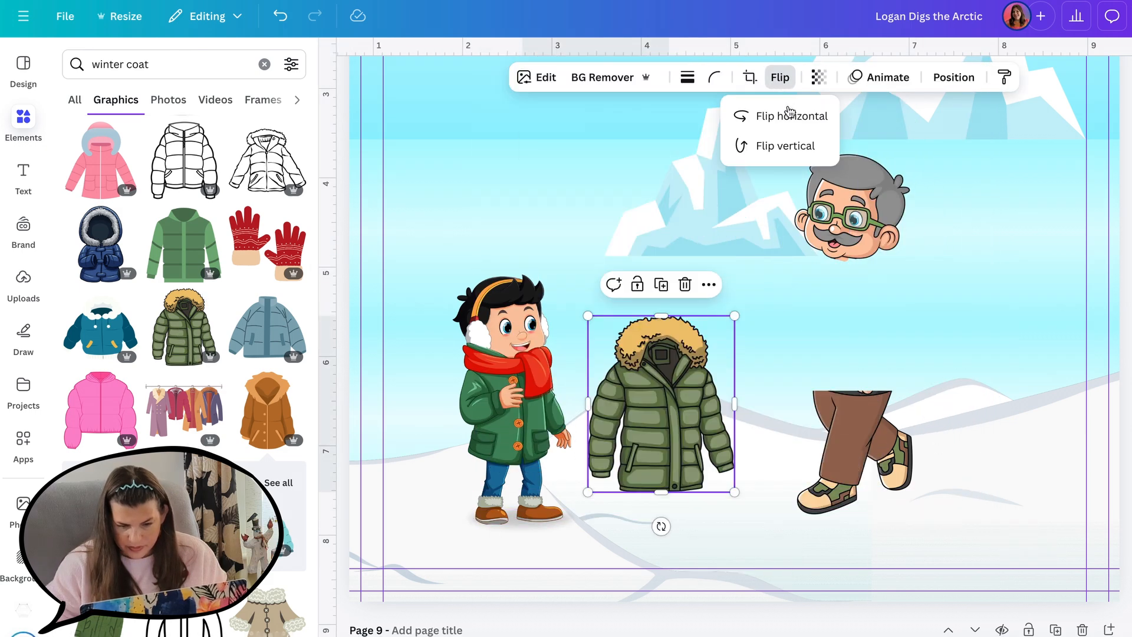
click(789, 115)
drag(647, 423, 837, 335)
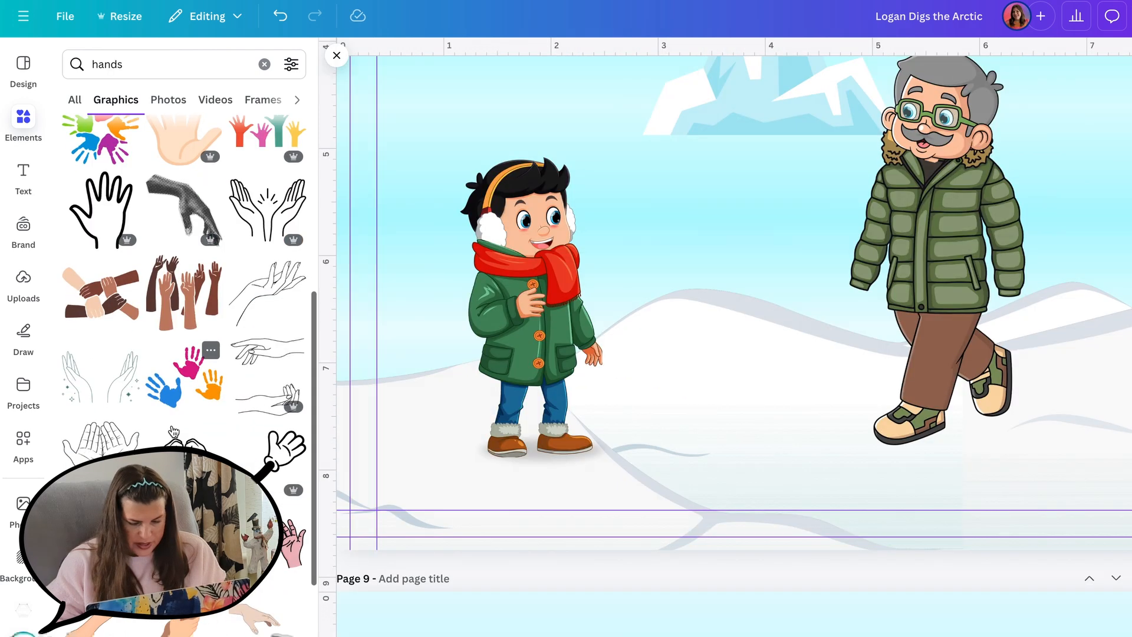
Add the pair of pink open hands with black outlines from the graphics results to page 8.
scroll(184, 424, down, 1)
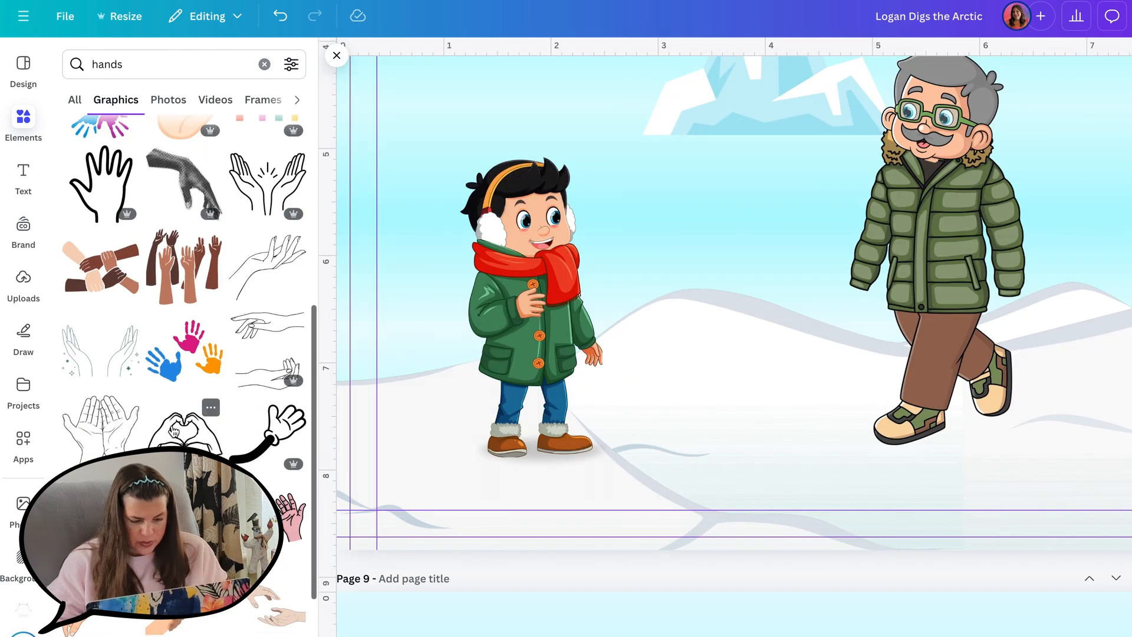
scroll(174, 432, down, 3)
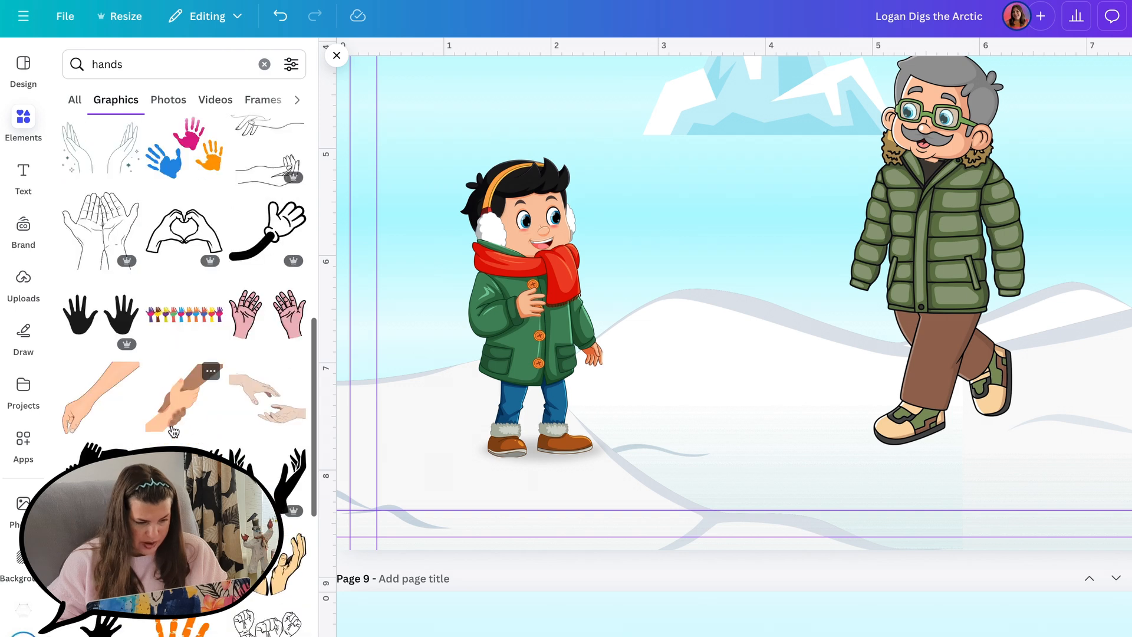
click(239, 342)
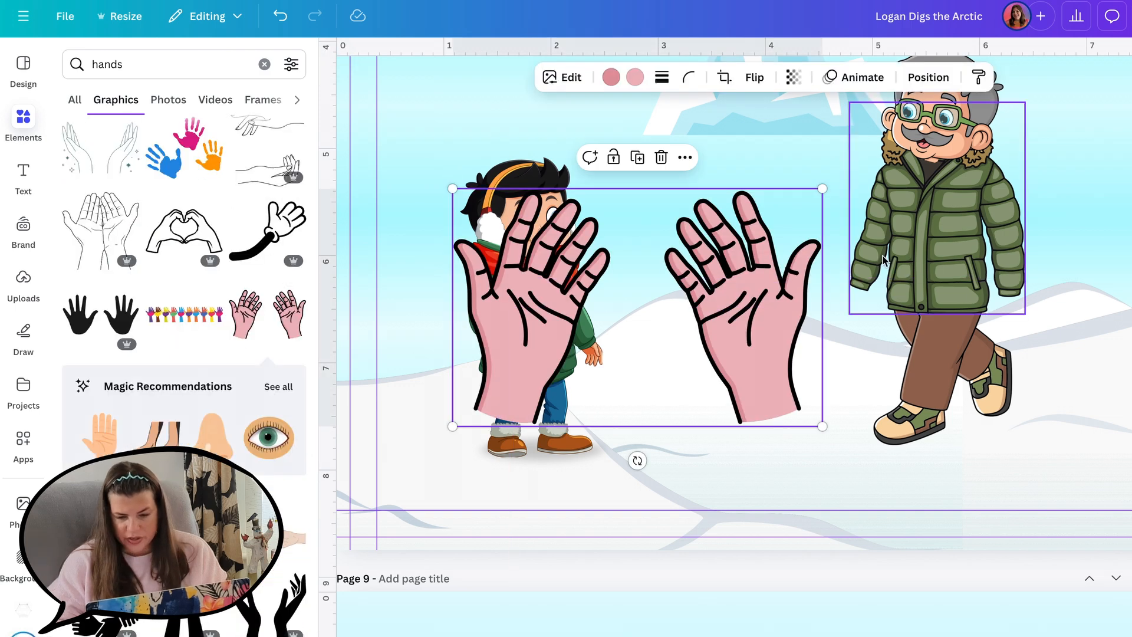
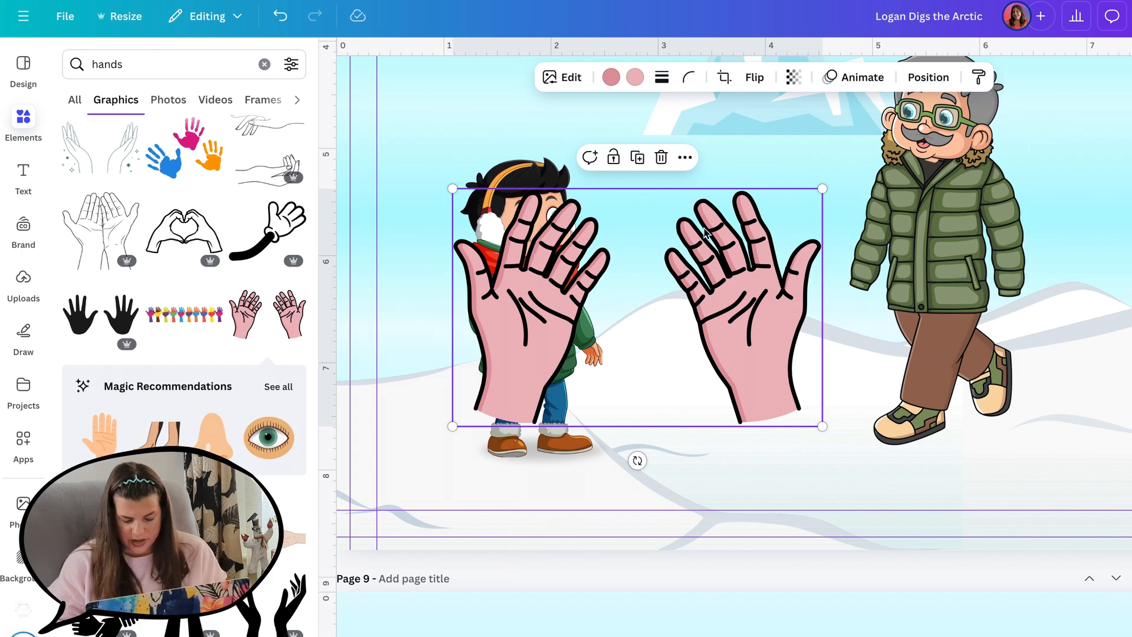
Recolor both pink tones of the hands with skin colors sampled from the grandfather's face.
click(635, 77)
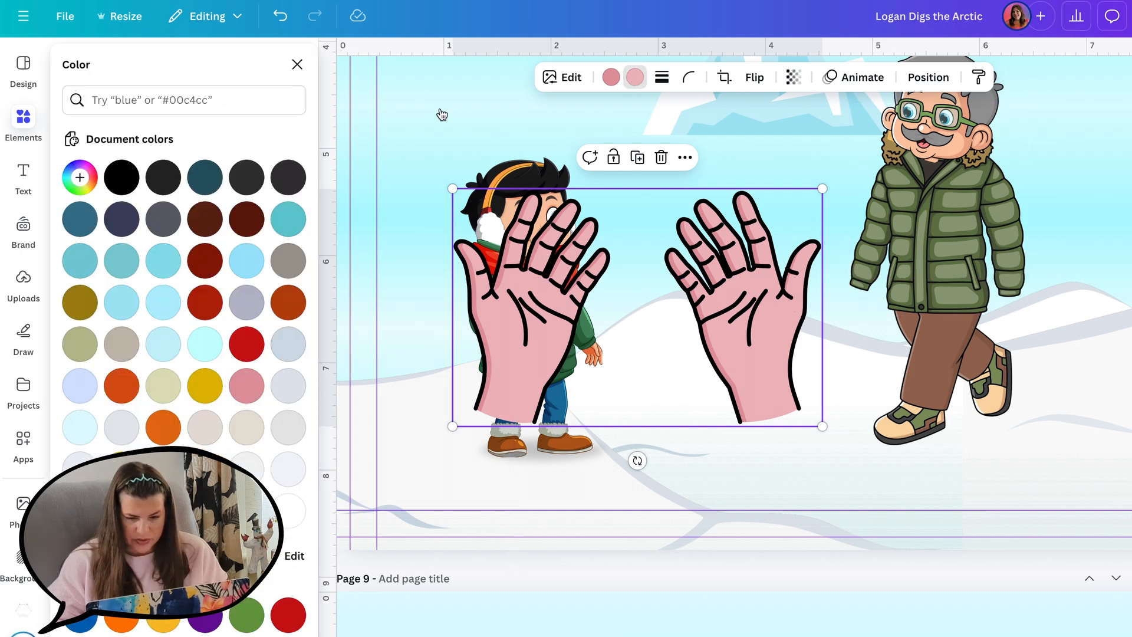
click(80, 177)
click(266, 334)
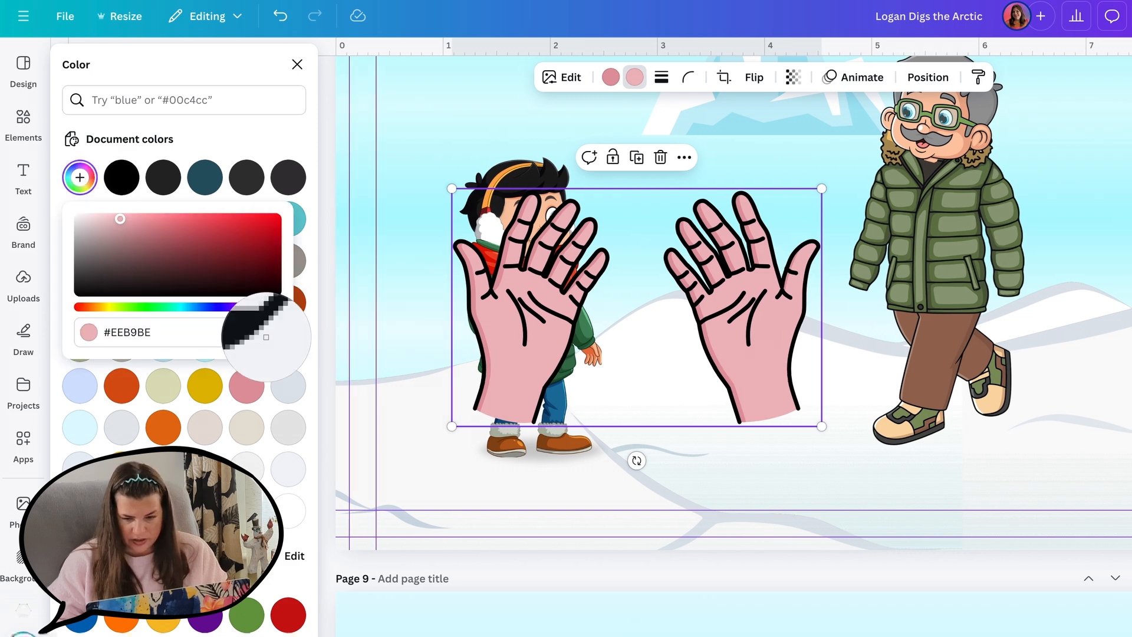
click(958, 147)
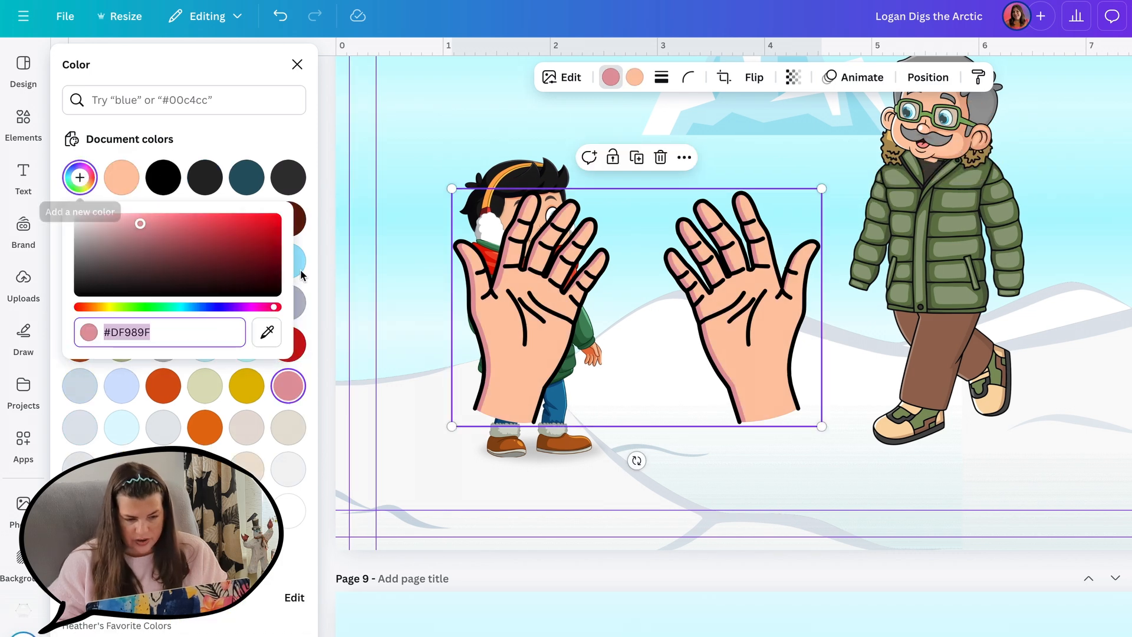
click(265, 332)
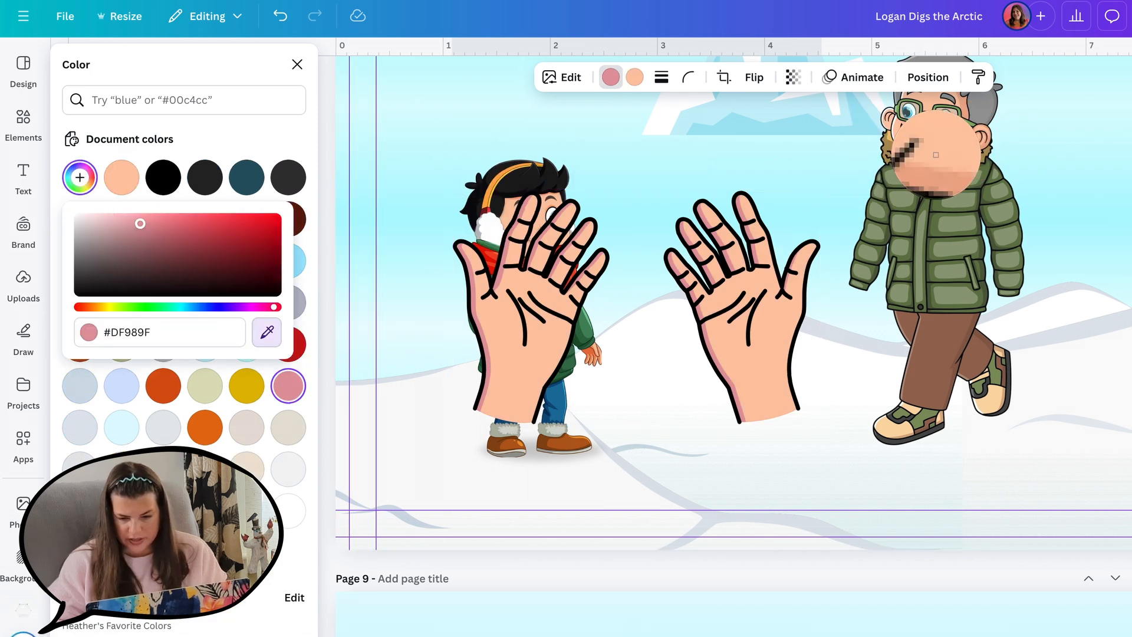
click(968, 144)
click(543, 263)
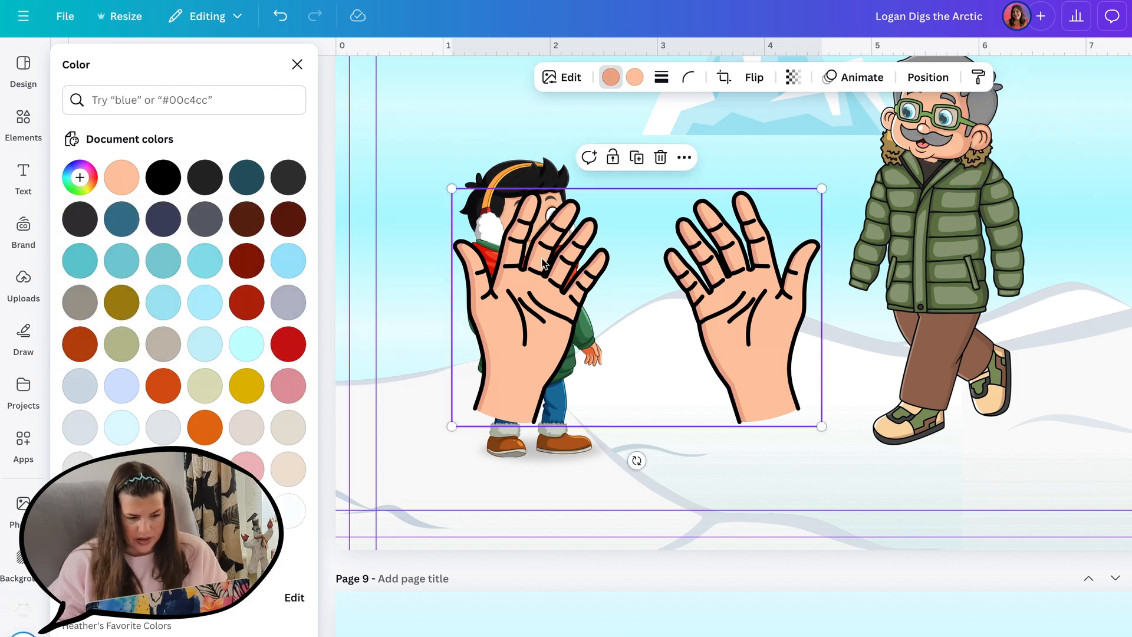
Crop the graphic to one hand, then shrink it and rotate it fingers-down to fit the grandfather's sleeve nearest the boy.
double_click(528, 227)
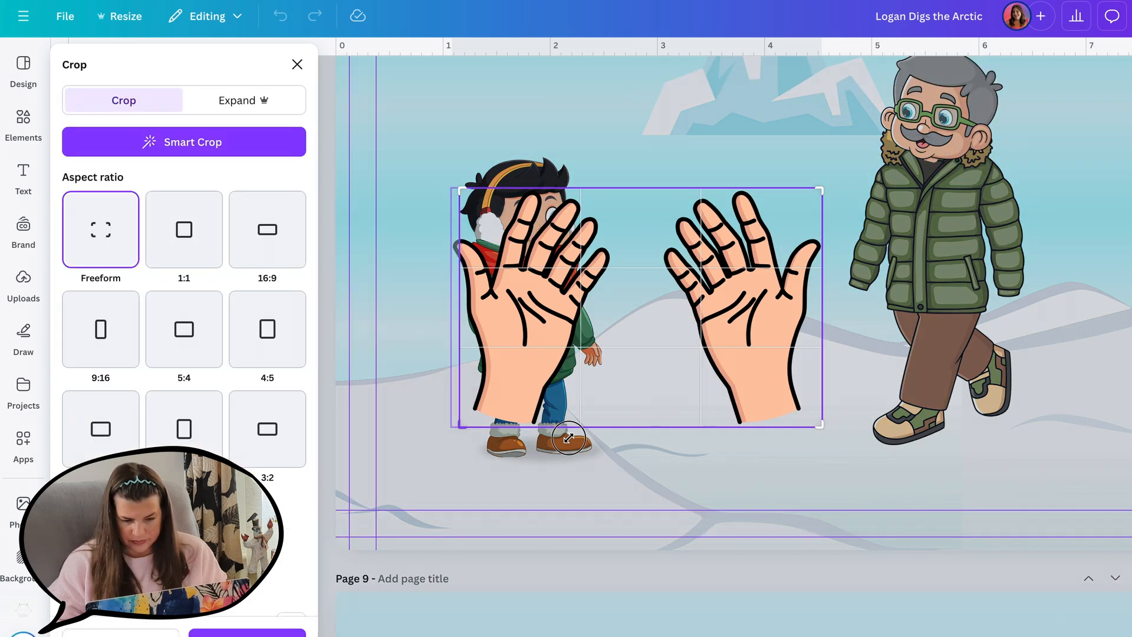
drag(472, 445, 643, 452)
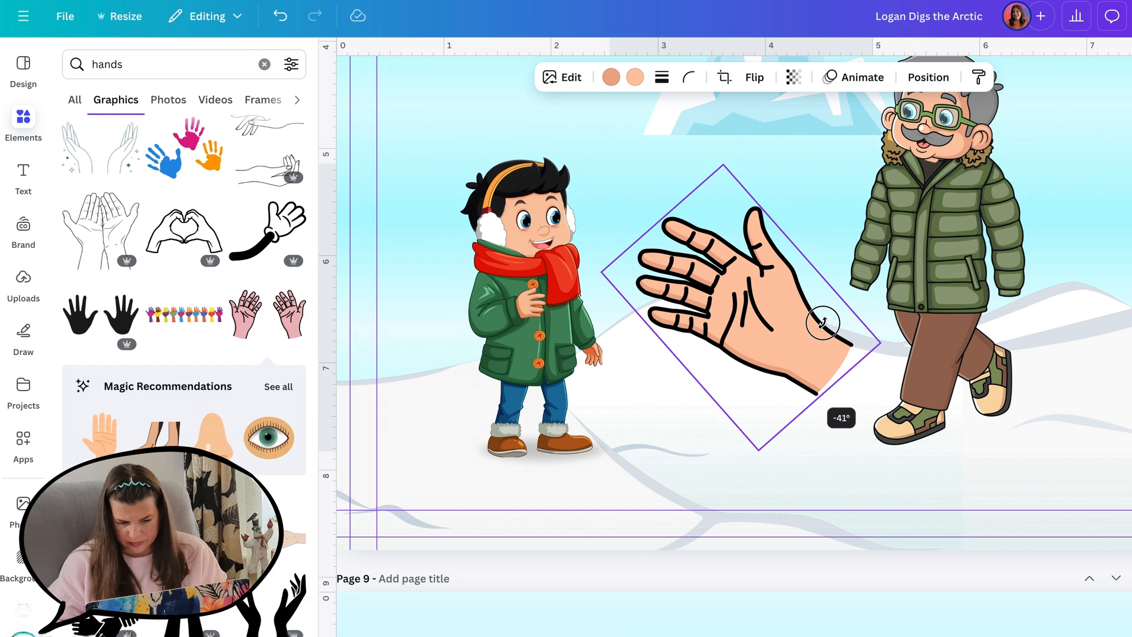
drag(823, 323, 806, 225)
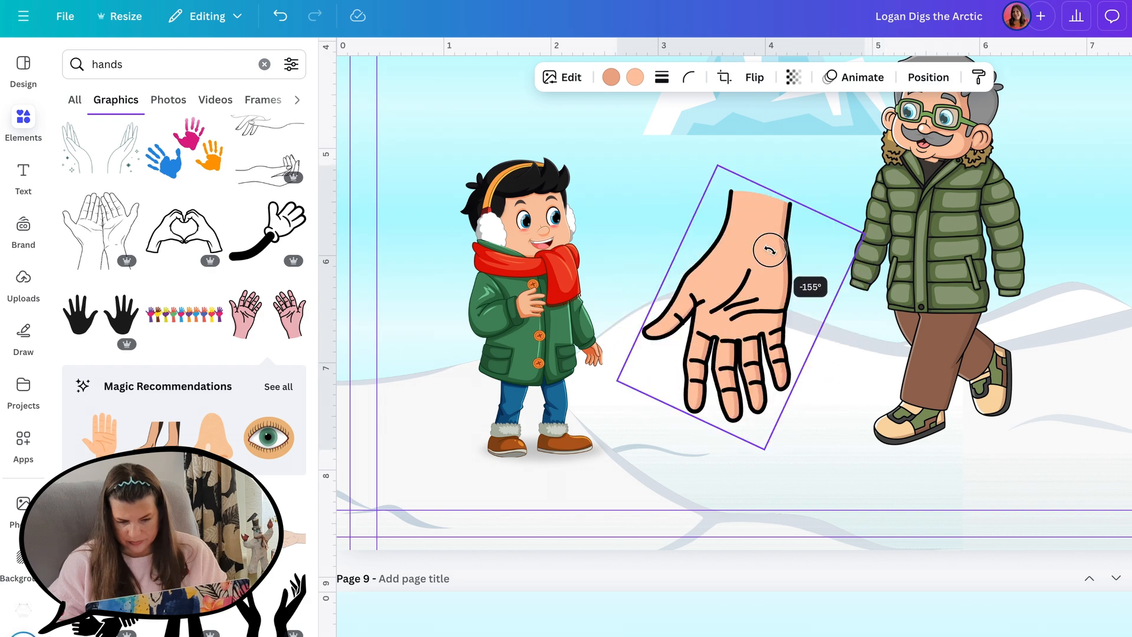
drag(792, 263, 848, 338)
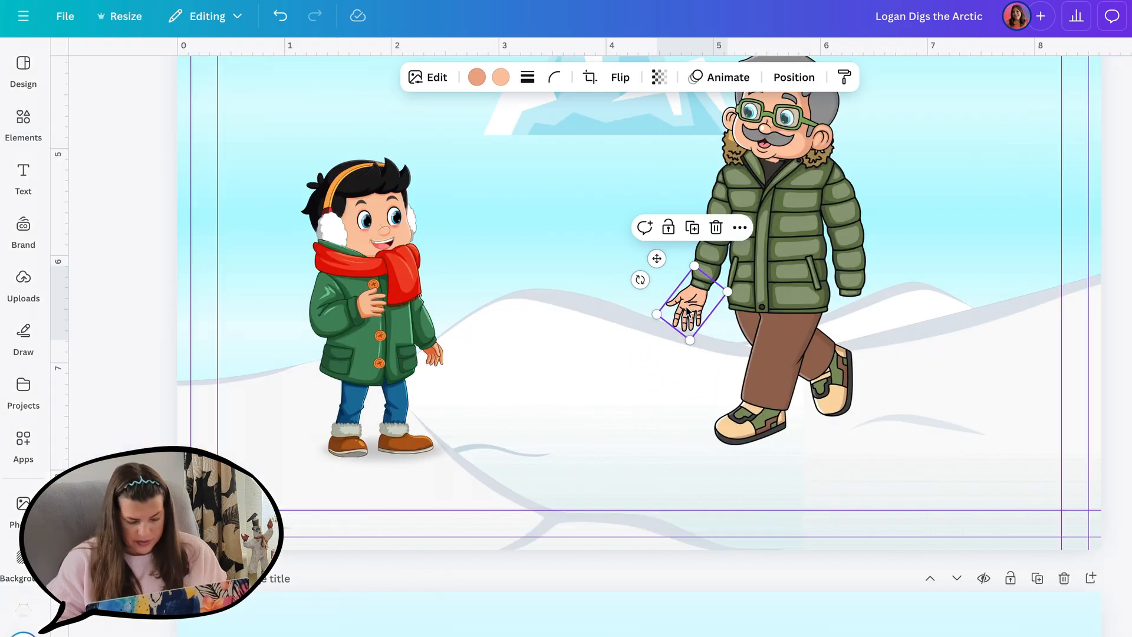
Place a copy of the hand at the grandfather's other sleeve and flip it horizontally.
drag(639, 330, 854, 304)
click(620, 77)
click(632, 117)
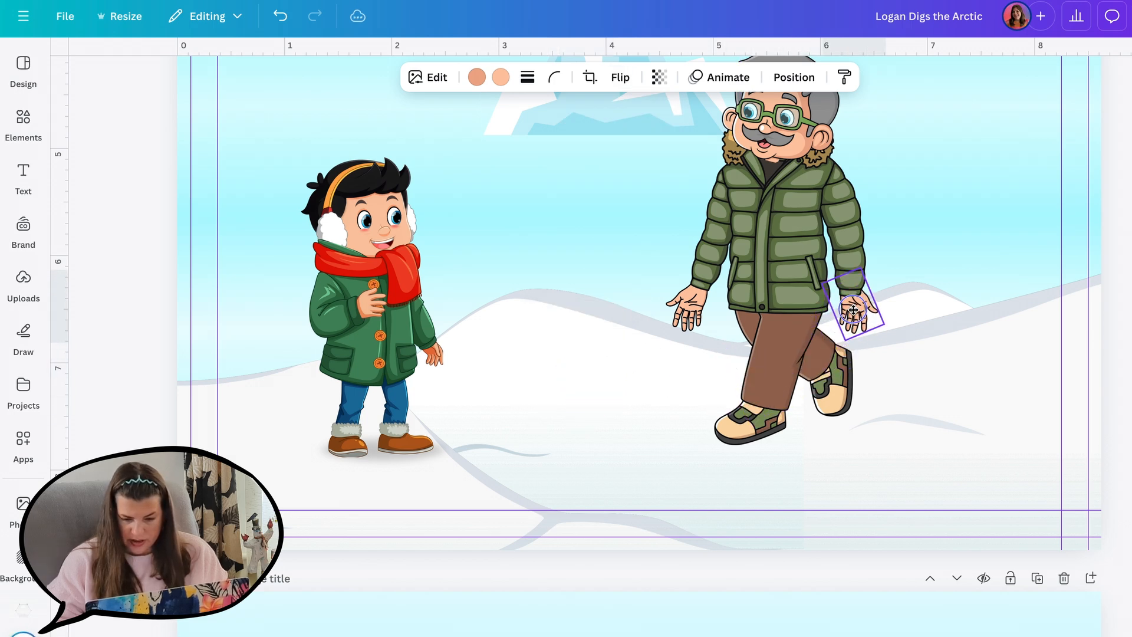
click(892, 558)
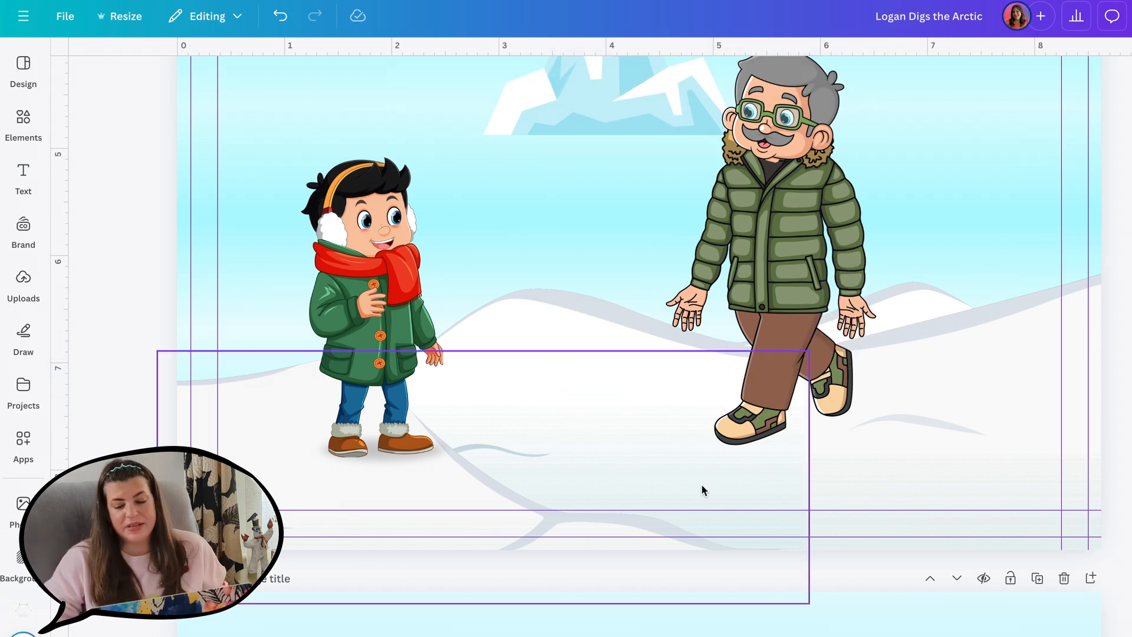
Place the soft ground shadow from the boy's boots beneath the grandfather's shoes.
scroll(703, 490, up, 2)
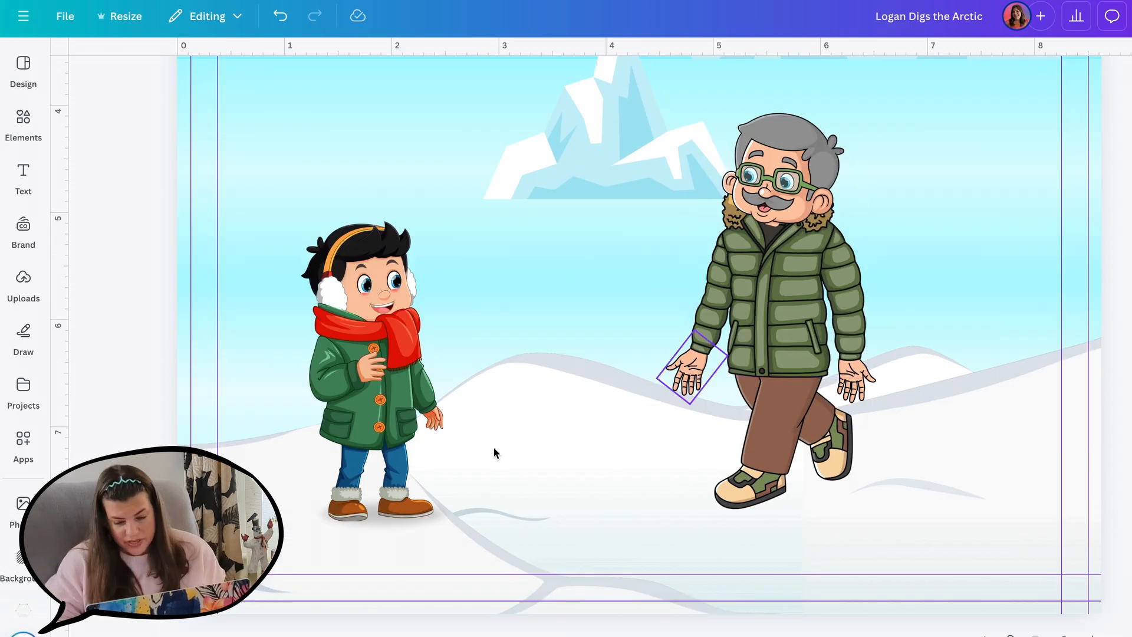
click(388, 526)
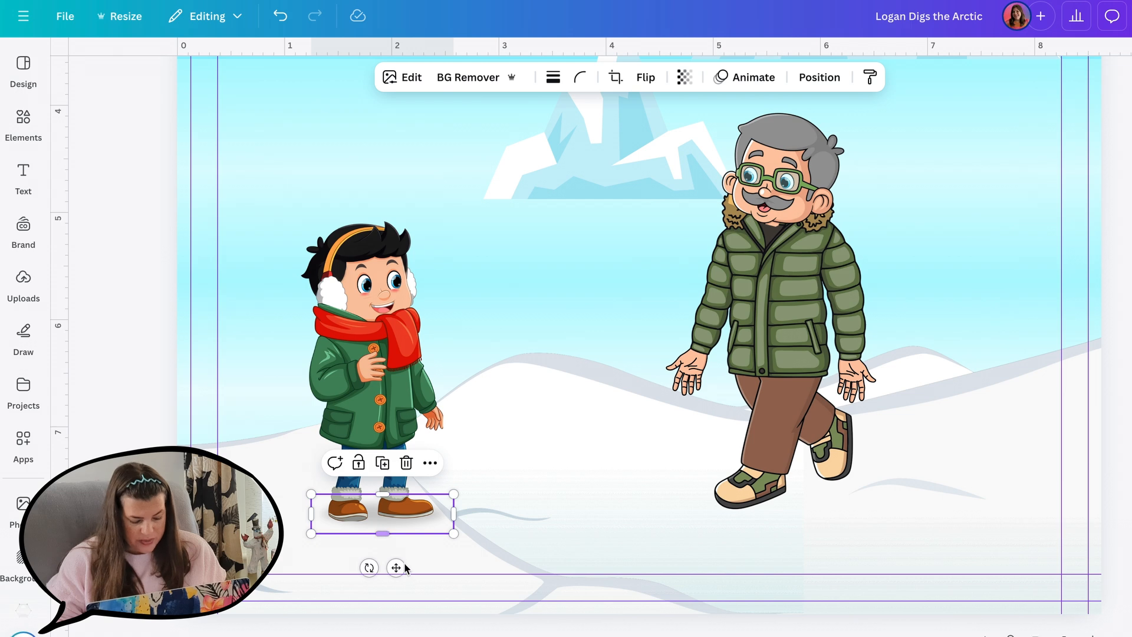
drag(399, 566, 806, 561)
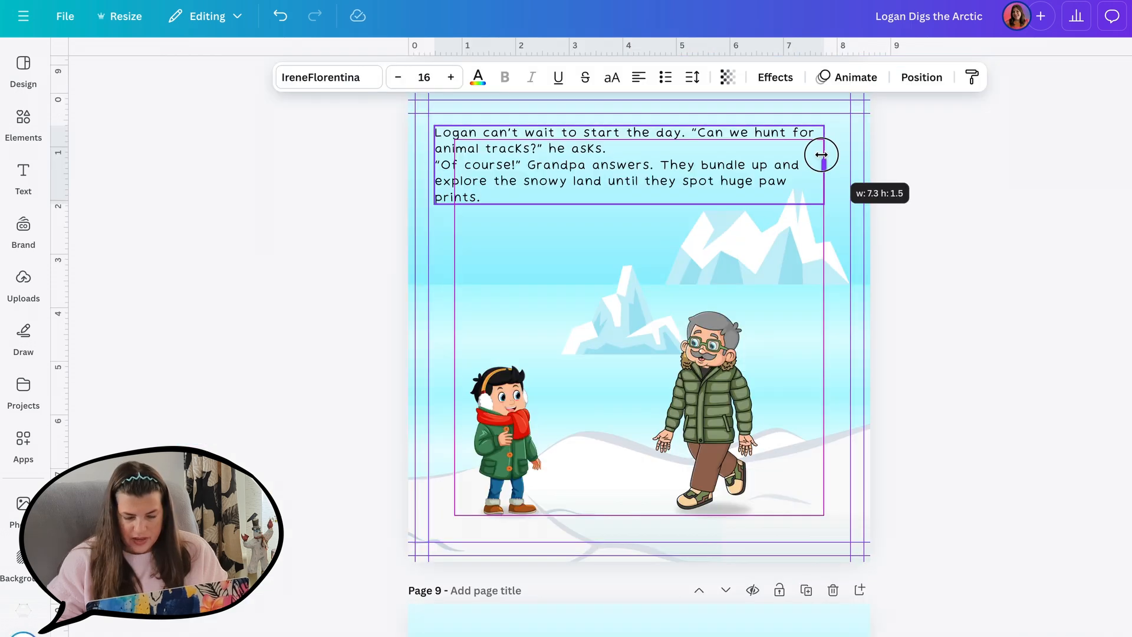
Widen page 8's story text box and start the sentences "Can we hunt for animal tracks?" and "They bundle up" on new lines.
drag(821, 155, 838, 136)
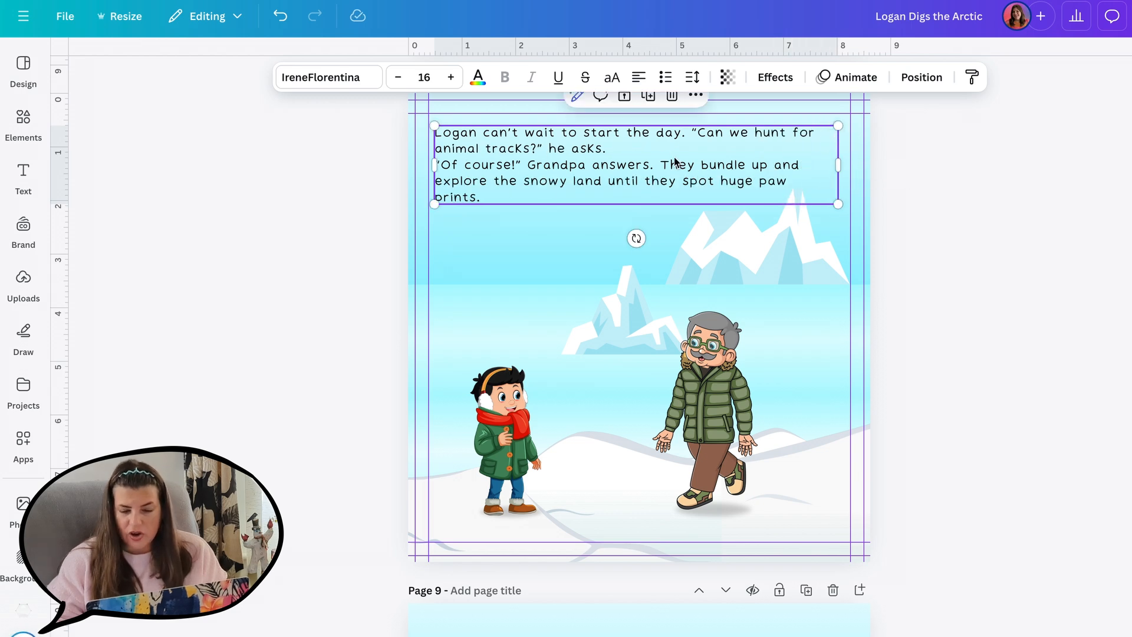
click(693, 133)
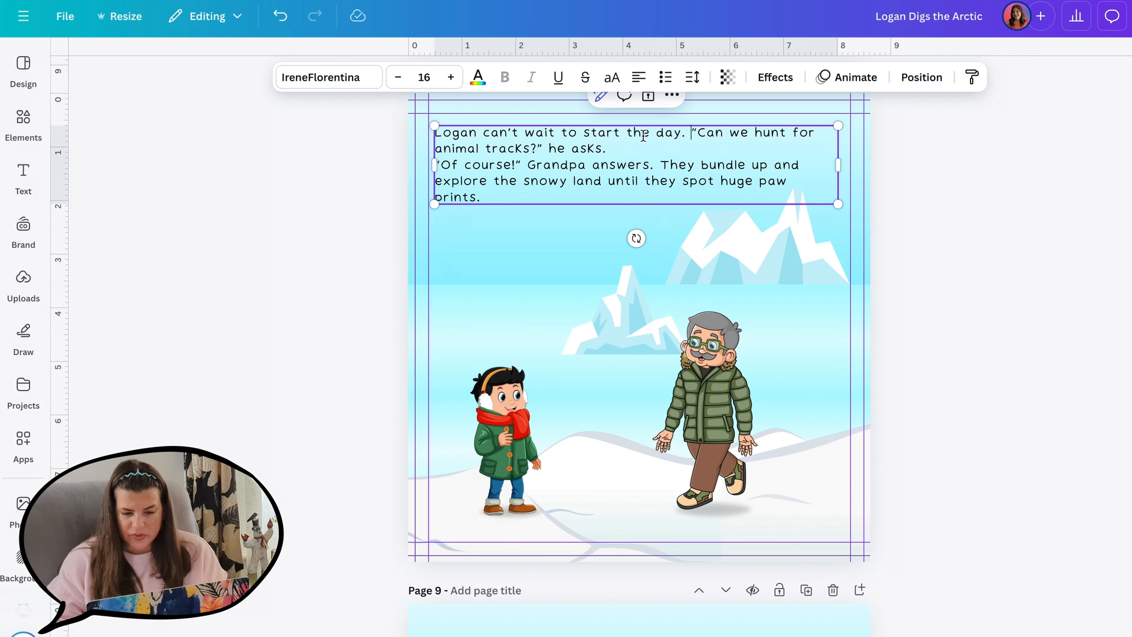
key(BackSpace)
key(Return)
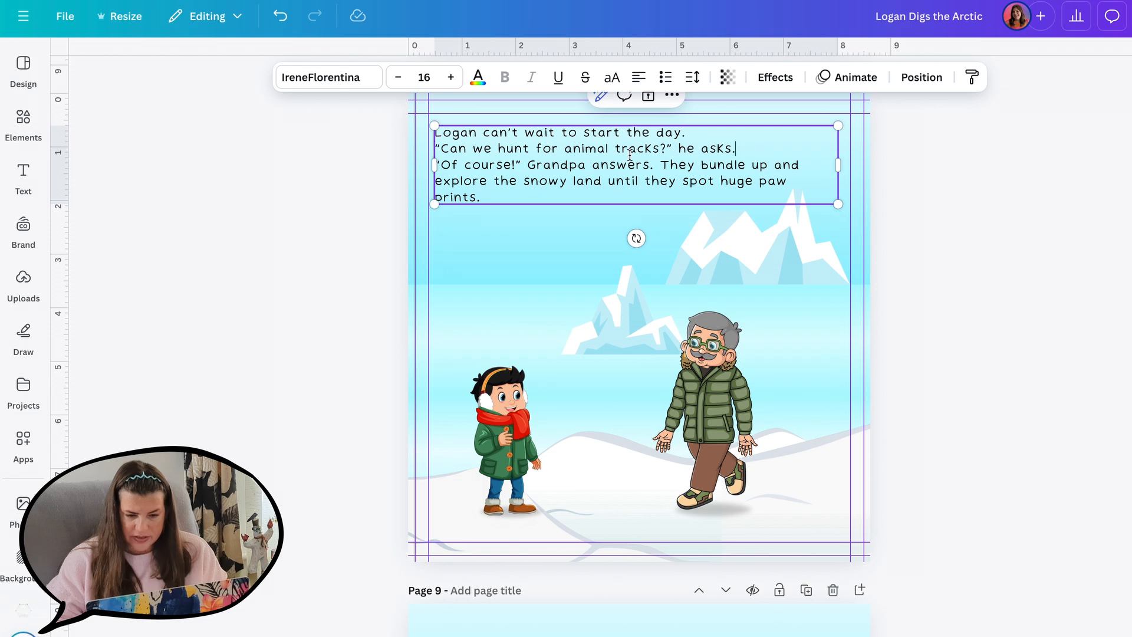
click(660, 165)
key(BackSpace)
key(Return)
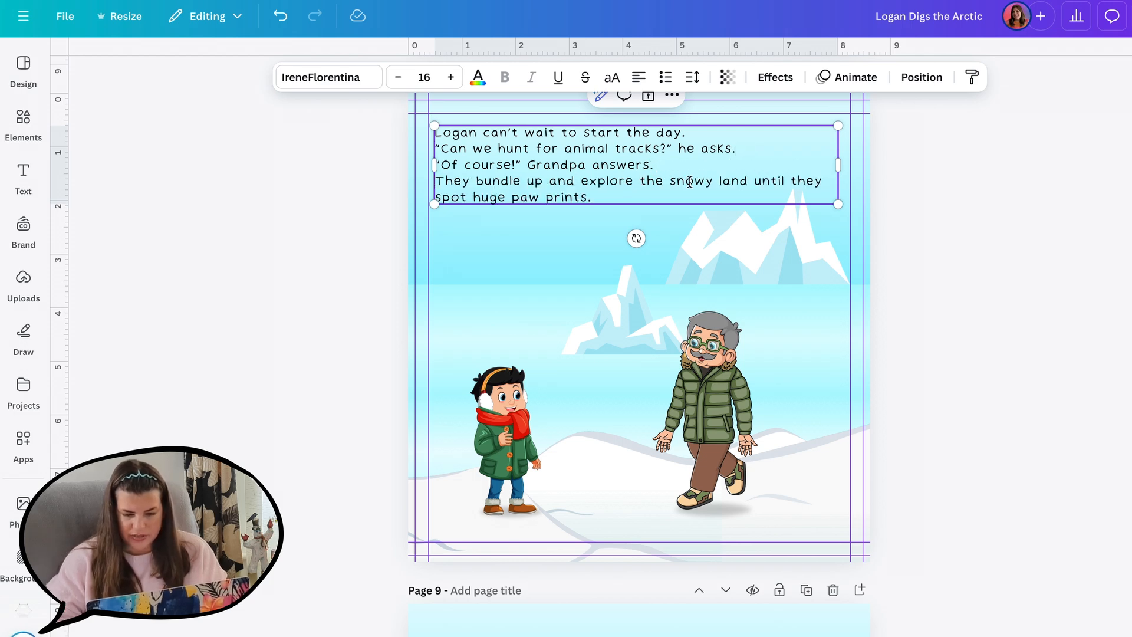
Insert blank lines between the four paragraphs of page 8's story text.
key(Return)
click(737, 148)
key(Return)
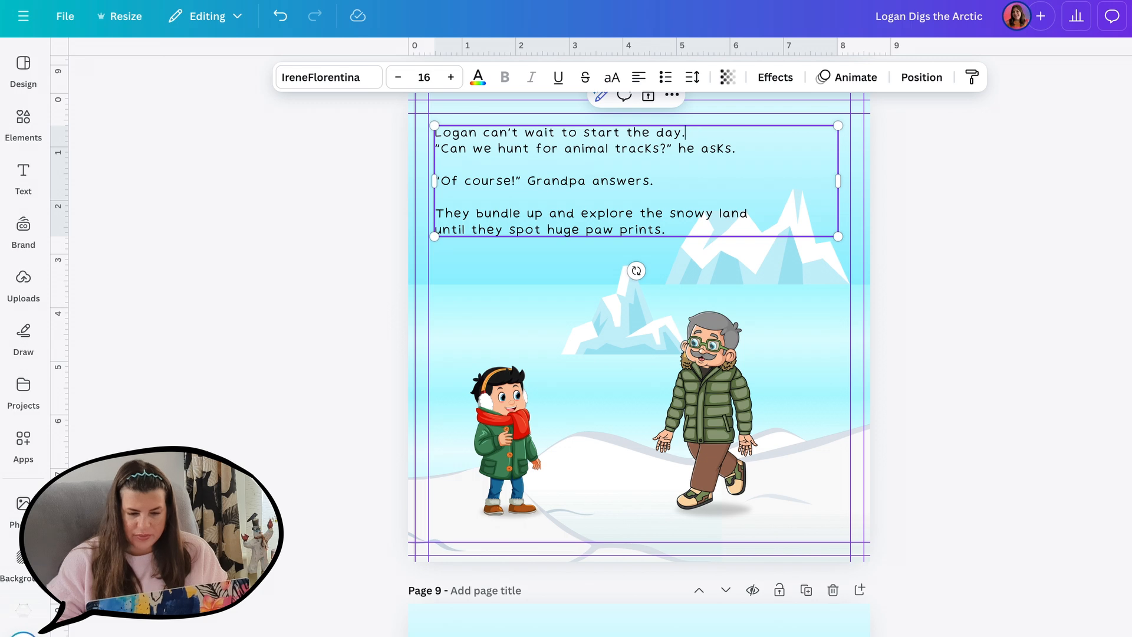
key(Return)
Break page 8's last sentence after "explore the" and after "spot huge" so the text clears the iceberg.
click(661, 229)
key(BackSpace)
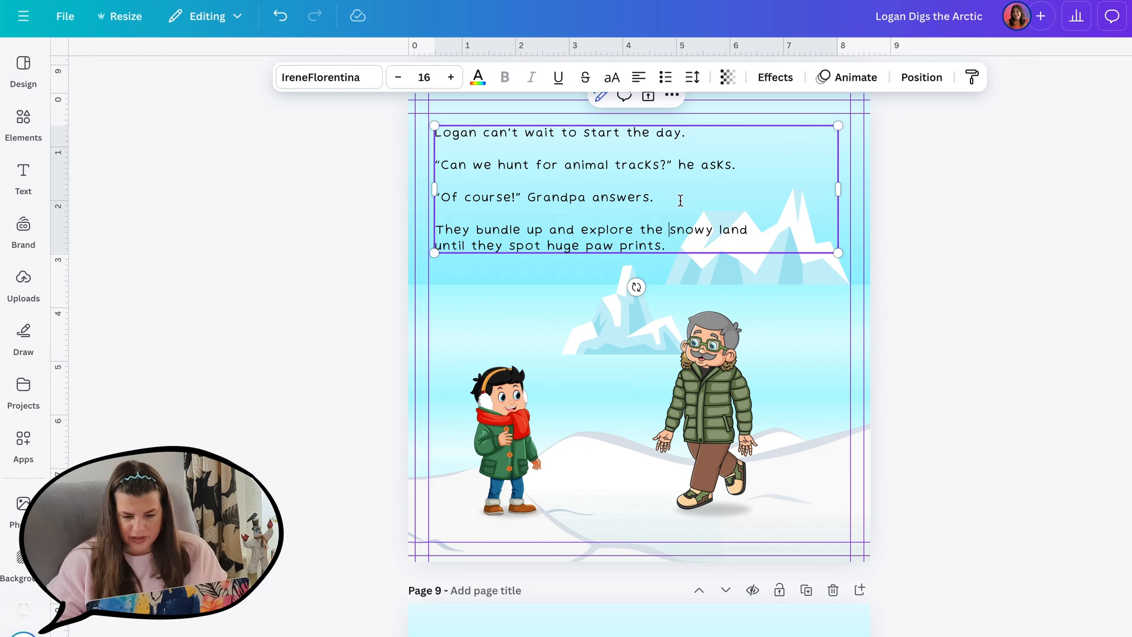
key(Return)
key(End)
key(Delete)
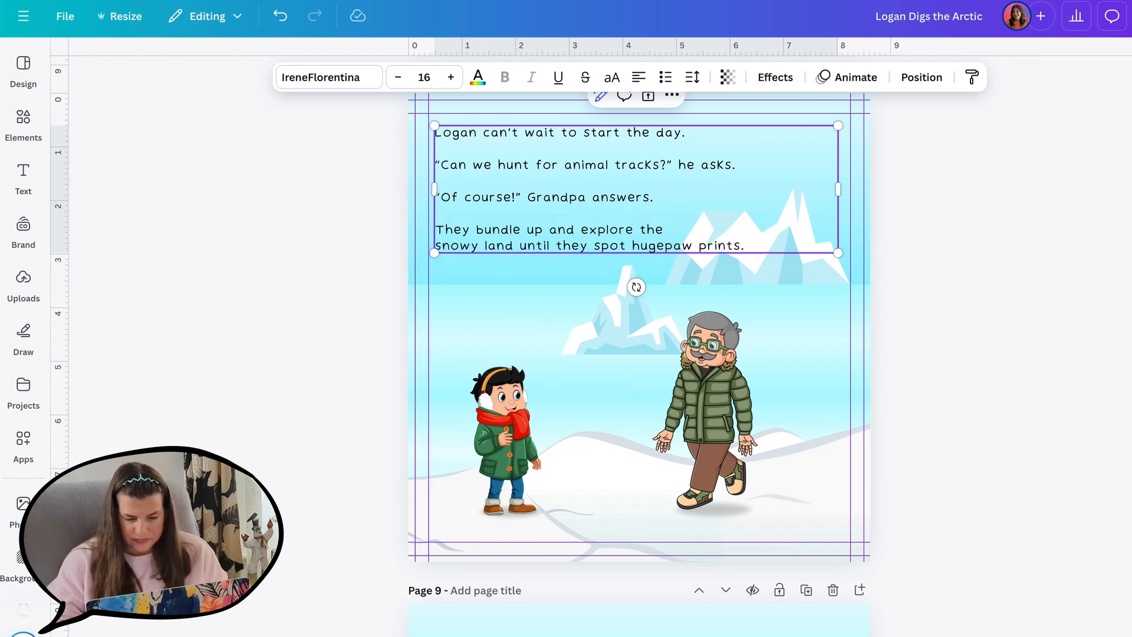
click(964, 304)
Break page 9's story text after "what kind," and narrow its text box so the line wraps after "iceberg,".
scroll(963, 305, down, 8)
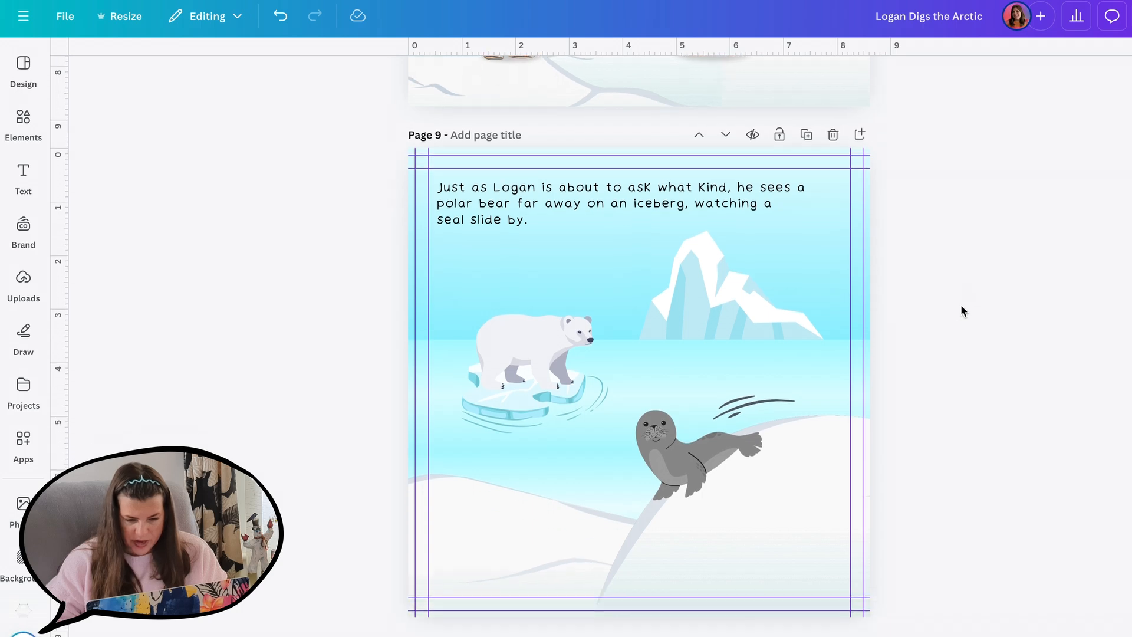
scroll(911, 268, down, 1)
double_click(736, 172)
key(BackSpace)
key(Return)
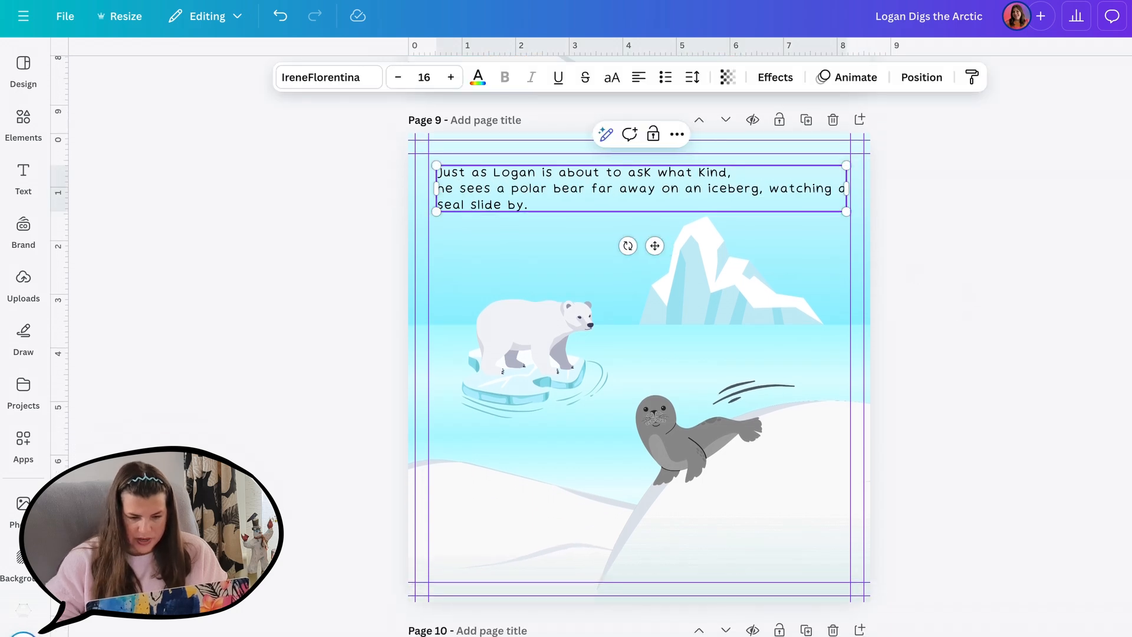
drag(846, 188, 762, 196)
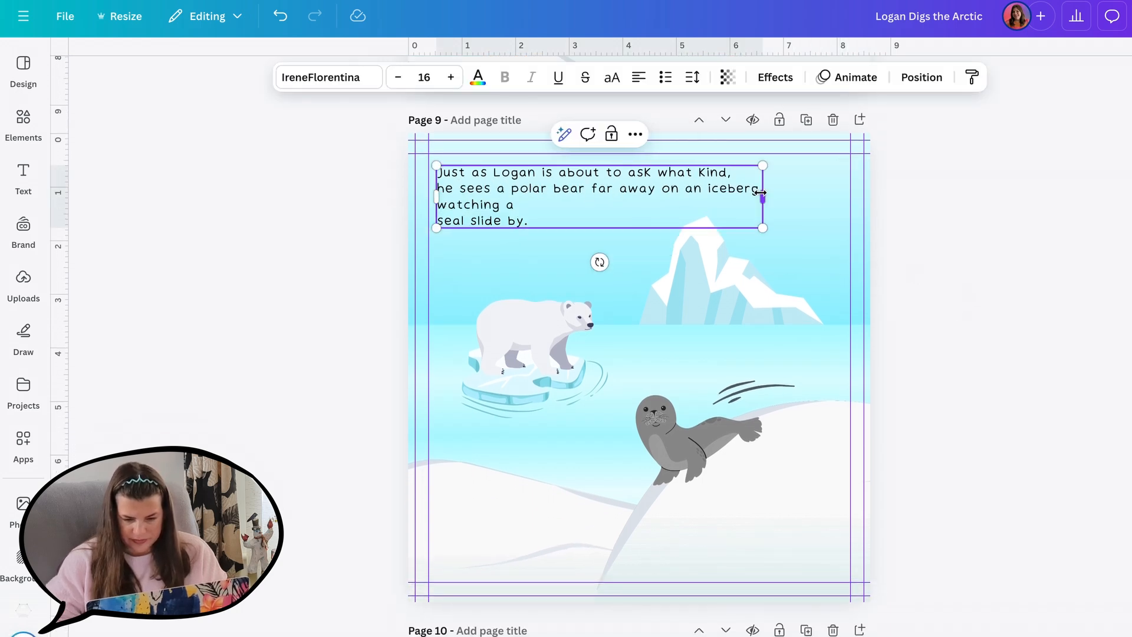
click(912, 225)
Review the text and scene layouts on pages 8 and 9.
scroll(912, 226, up, 8)
scroll(911, 225, down, 1)
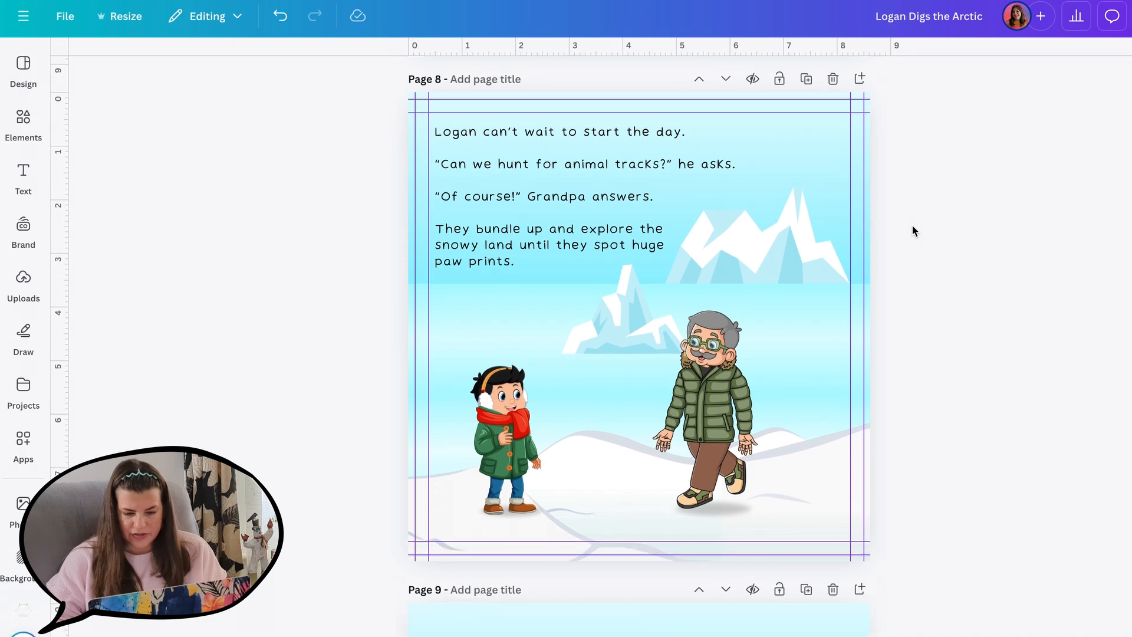
scroll(912, 226, down, 1)
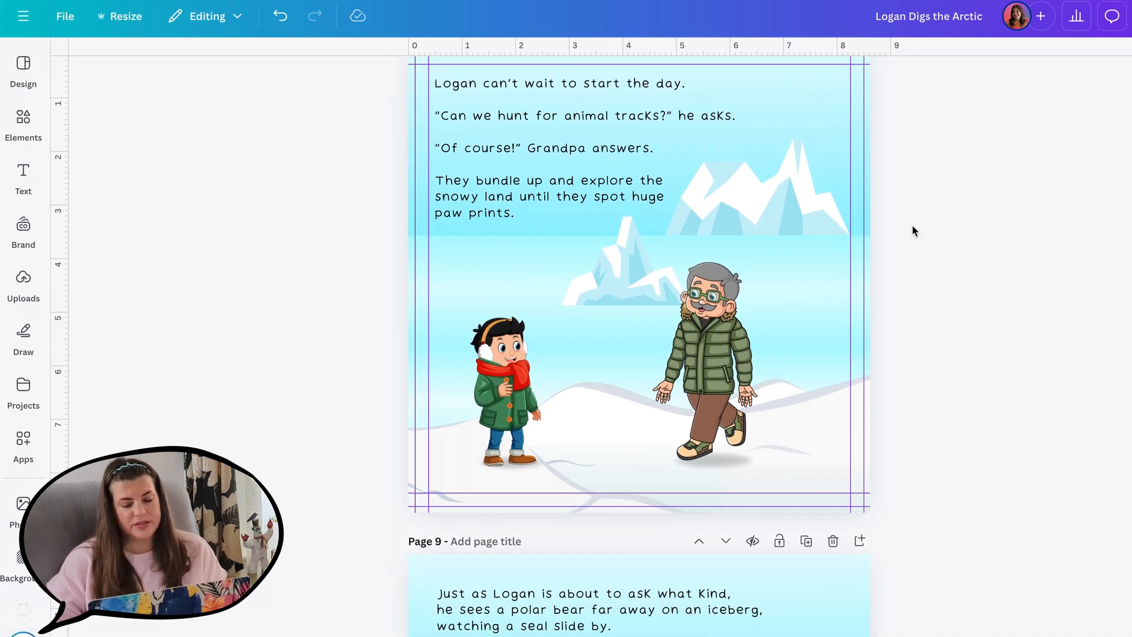
scroll(912, 225, down, 8)
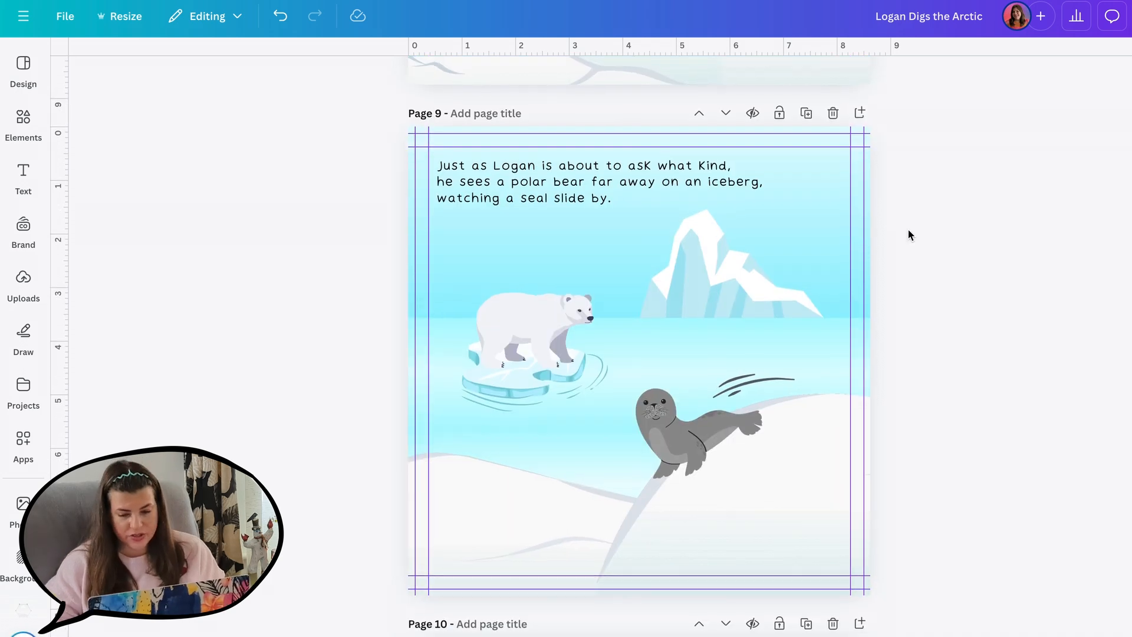
scroll(910, 235, up, 5)
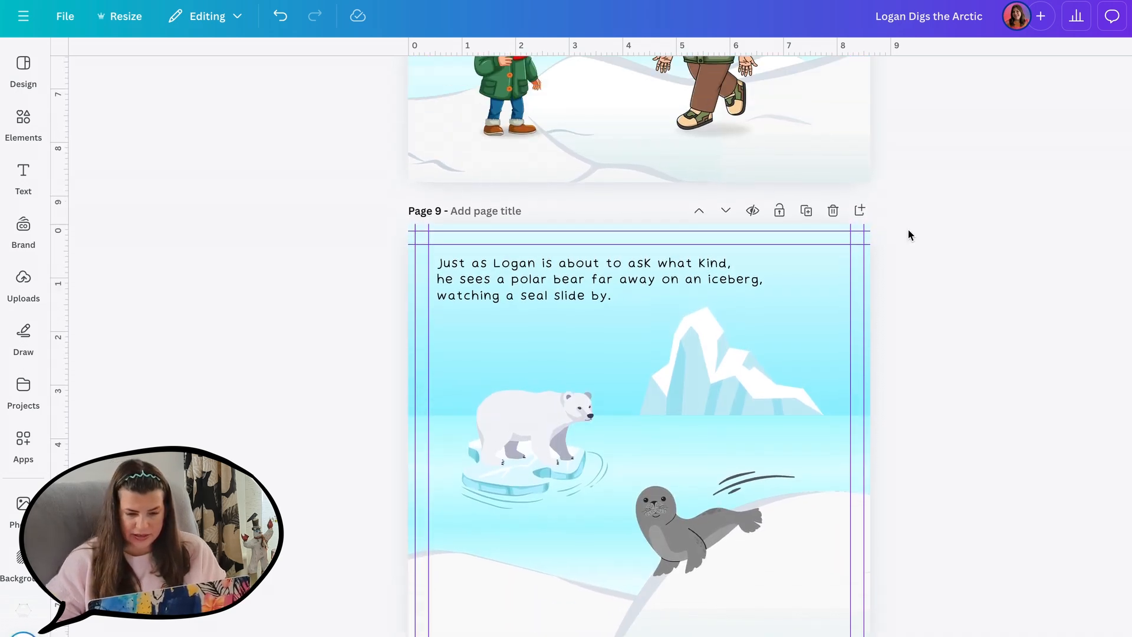
scroll(909, 234, up, 3)
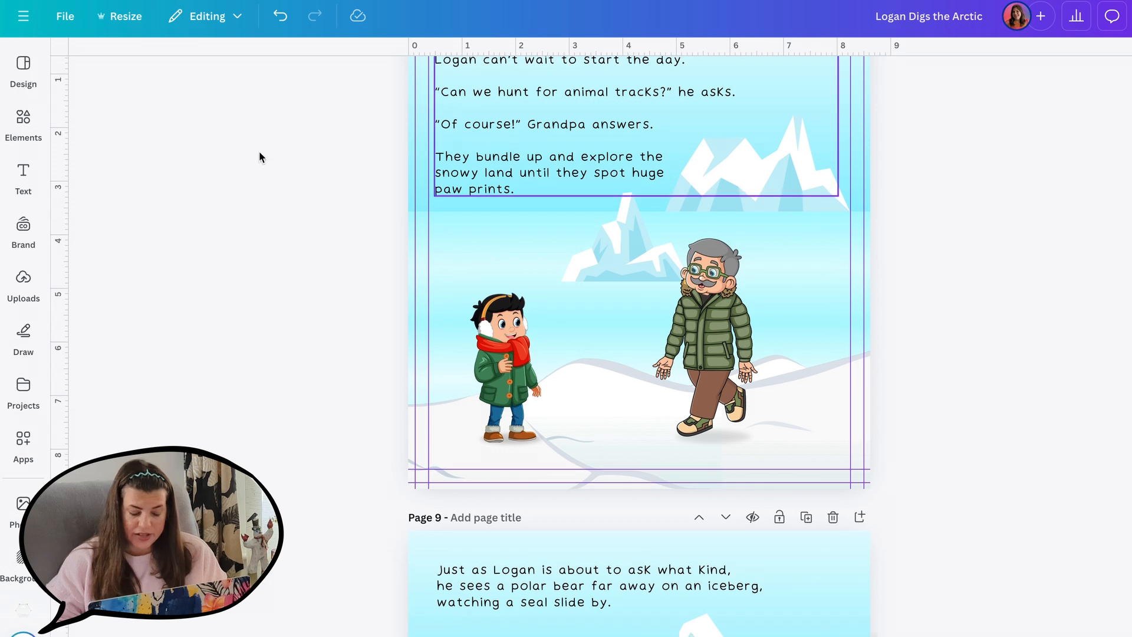
Search the graphics for "snow" and place a falling-snow overlay over the upper part of page 8.
click(23, 121)
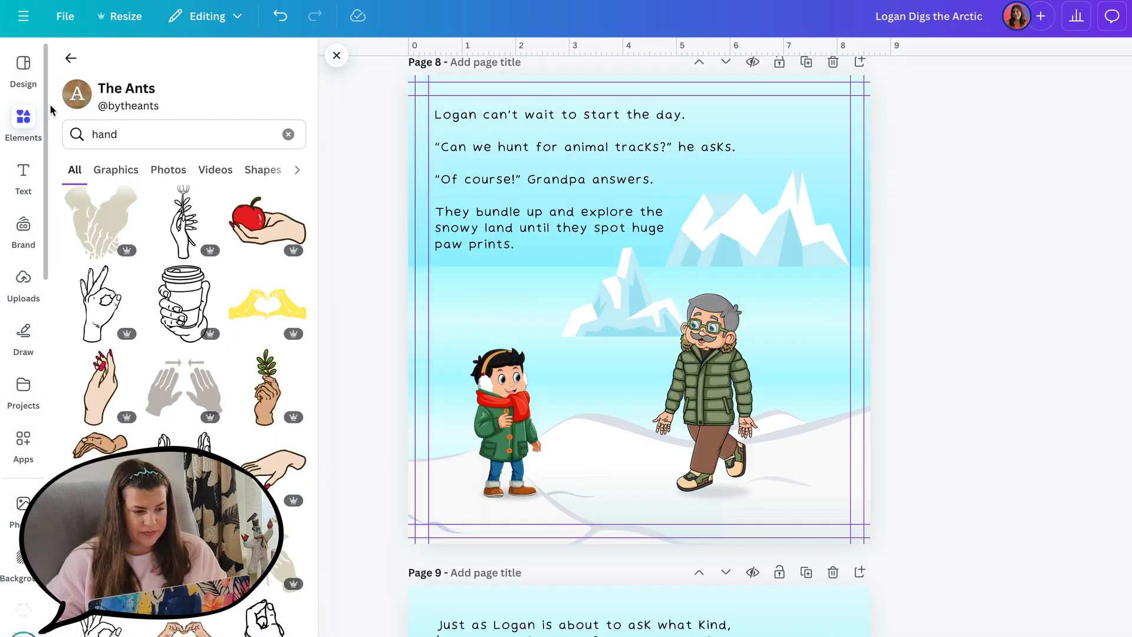
click(71, 59)
click(93, 65)
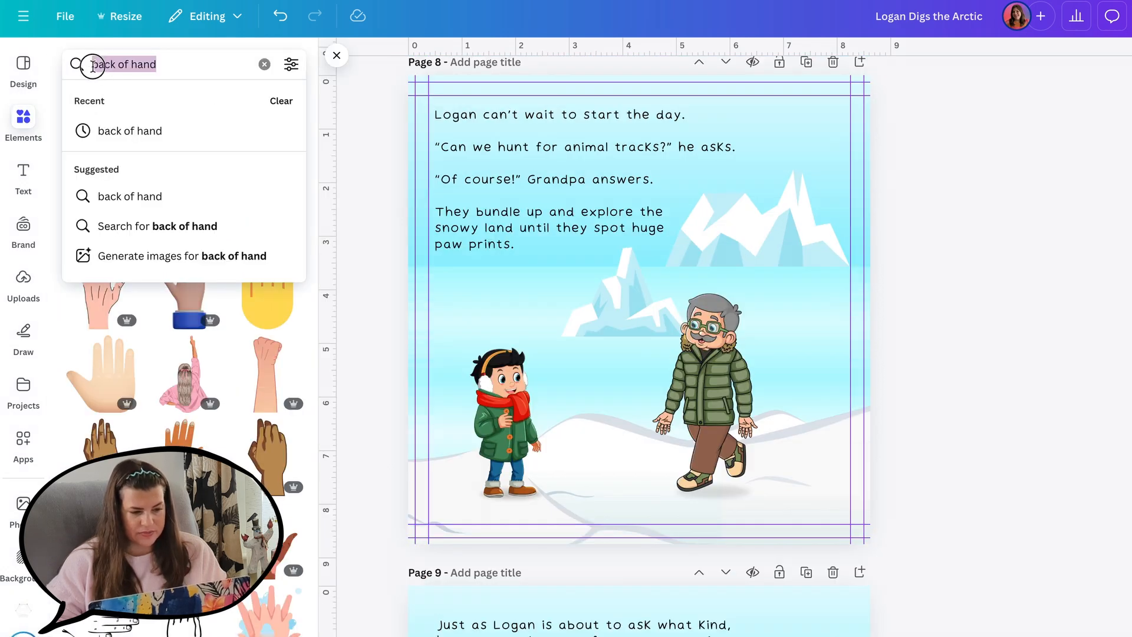
text(snow)
key(Return)
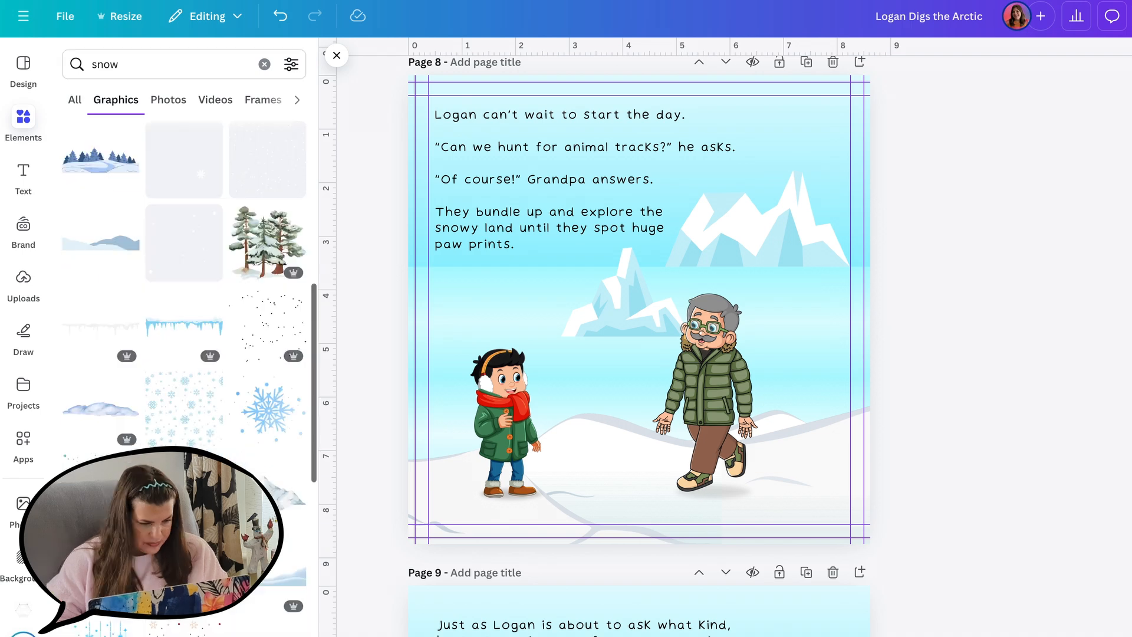
click(197, 265)
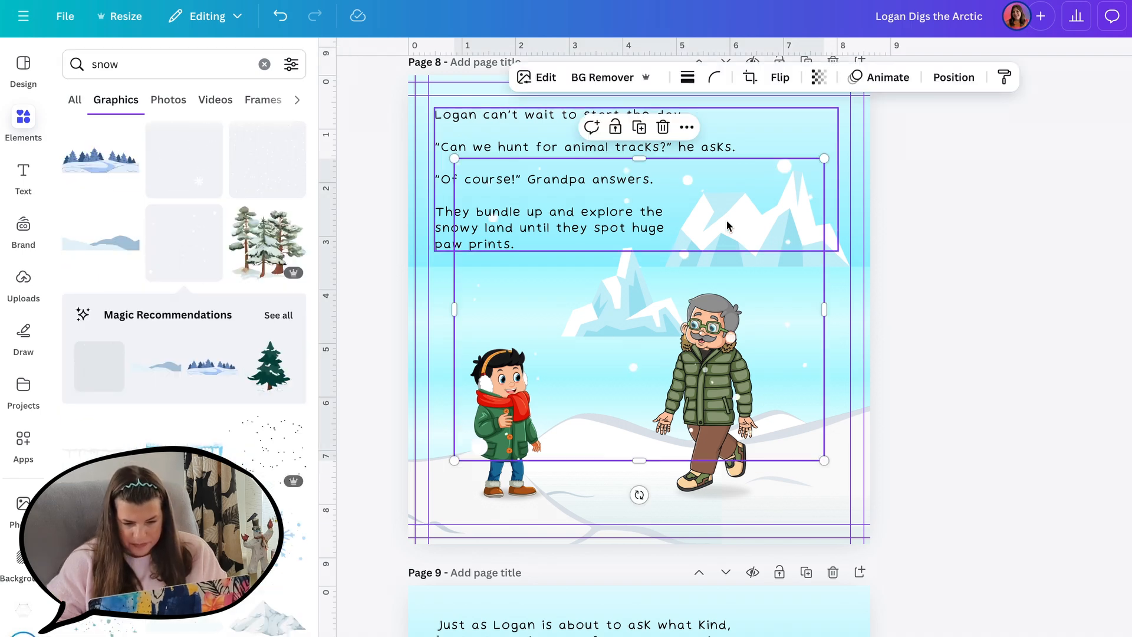
drag(701, 204, 737, 137)
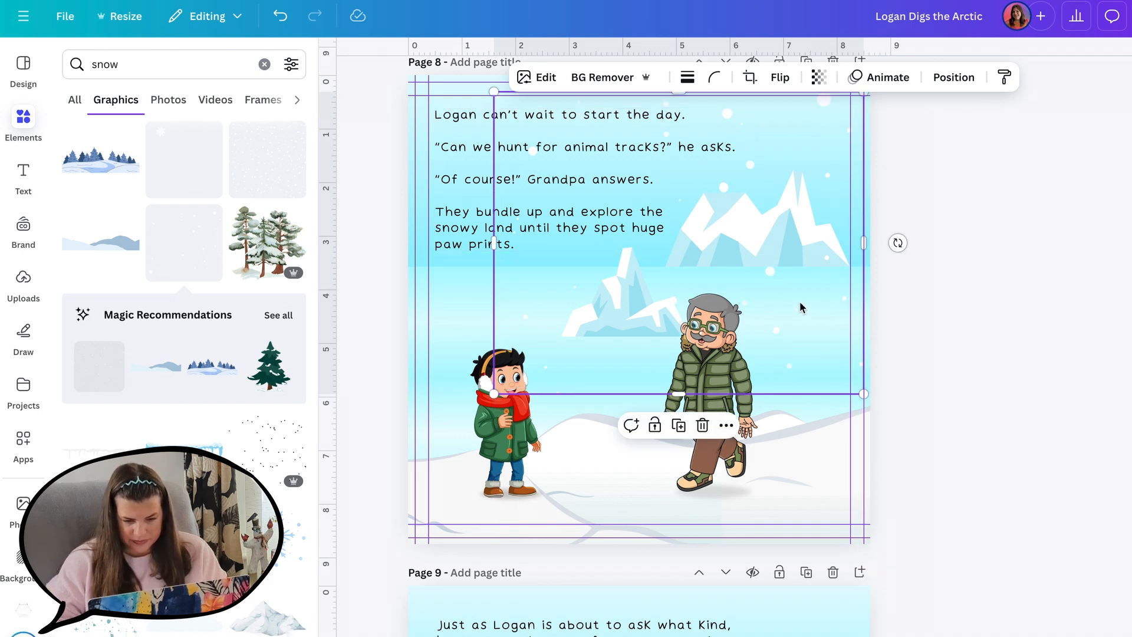
Paste the snow overlay onto page 9 and arrange the overlays so snow falls across both page 8 and page 9.
scroll(801, 302, down, 9)
key(ctrl+v)
scroll(800, 301, up, 2)
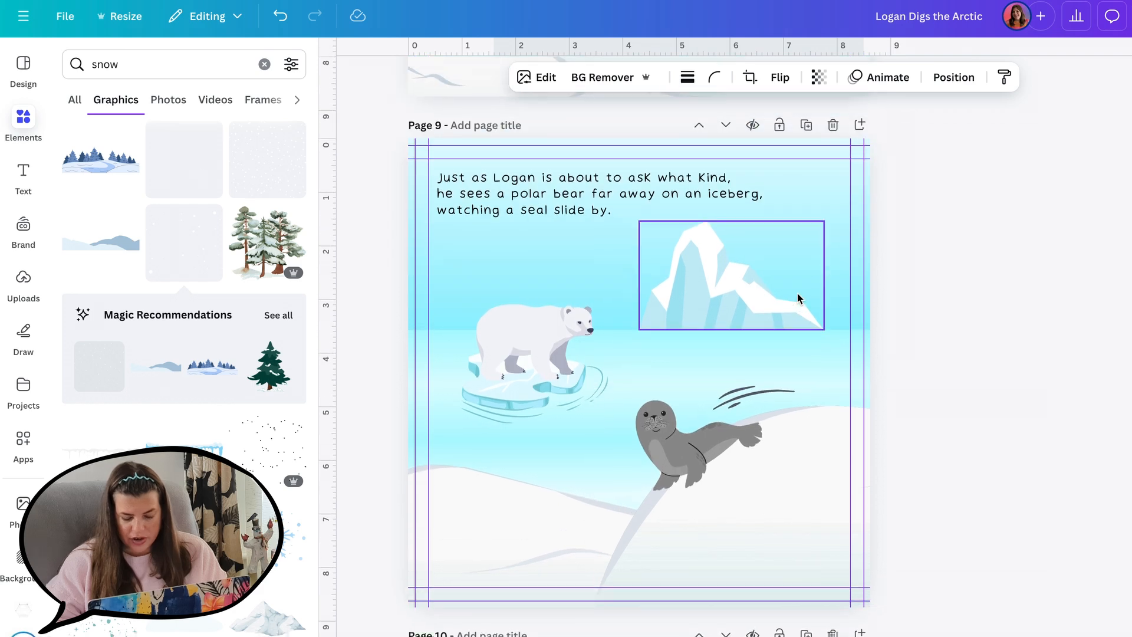
drag(679, 496, 869, 313)
drag(762, 257, 913, 201)
drag(728, 355, 995, 104)
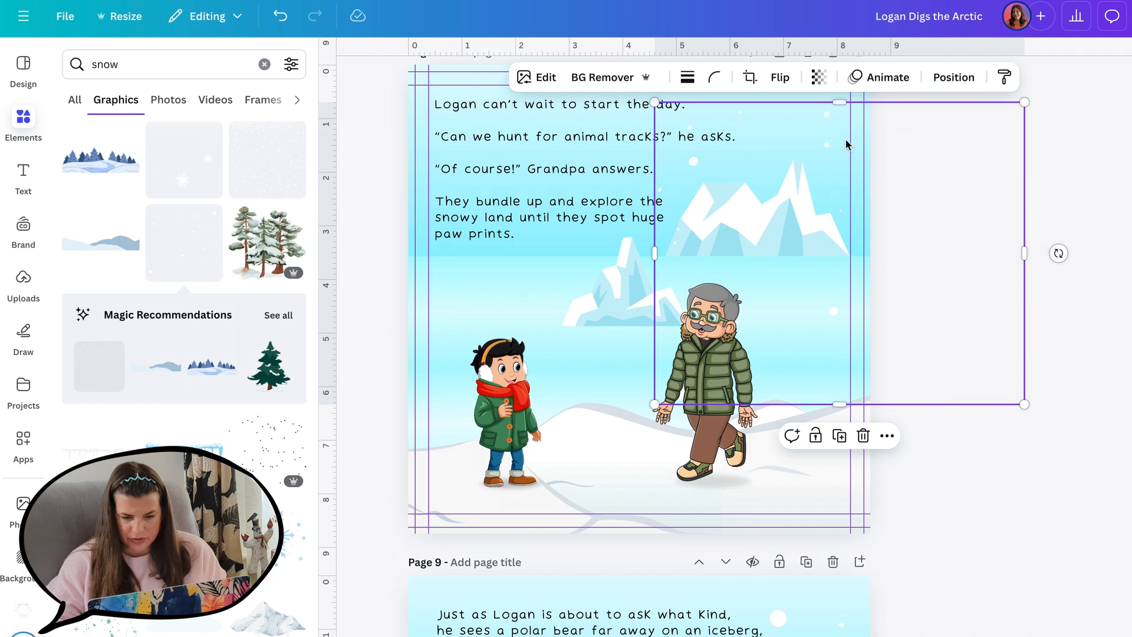
drag(839, 139, 424, 288)
scroll(1055, 236, down, 7)
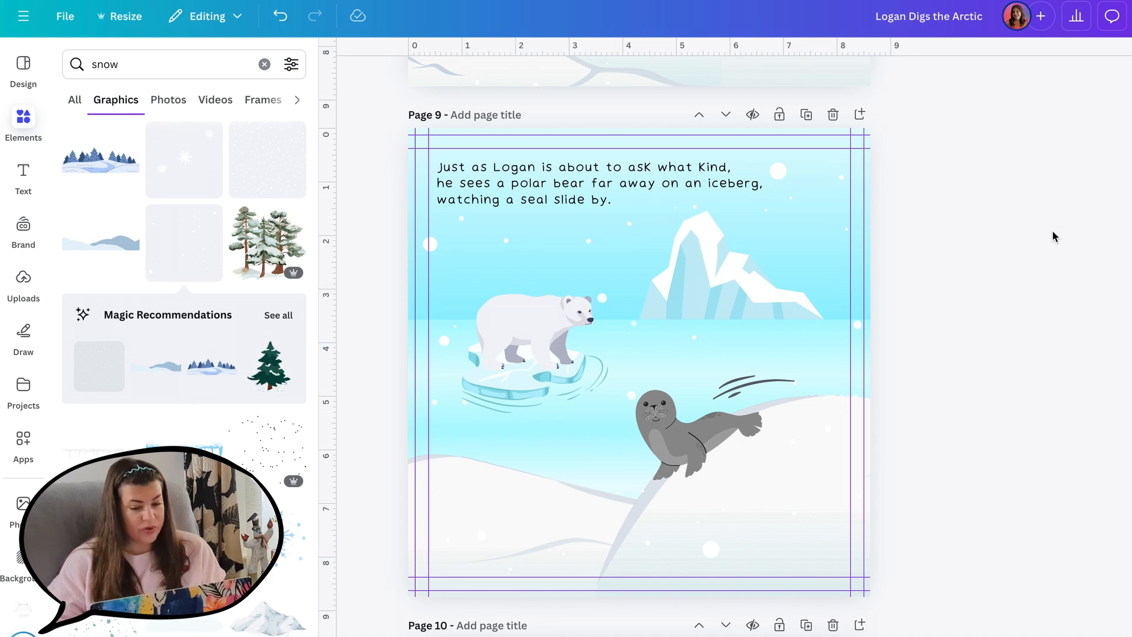
scroll(977, 232, up, 1)
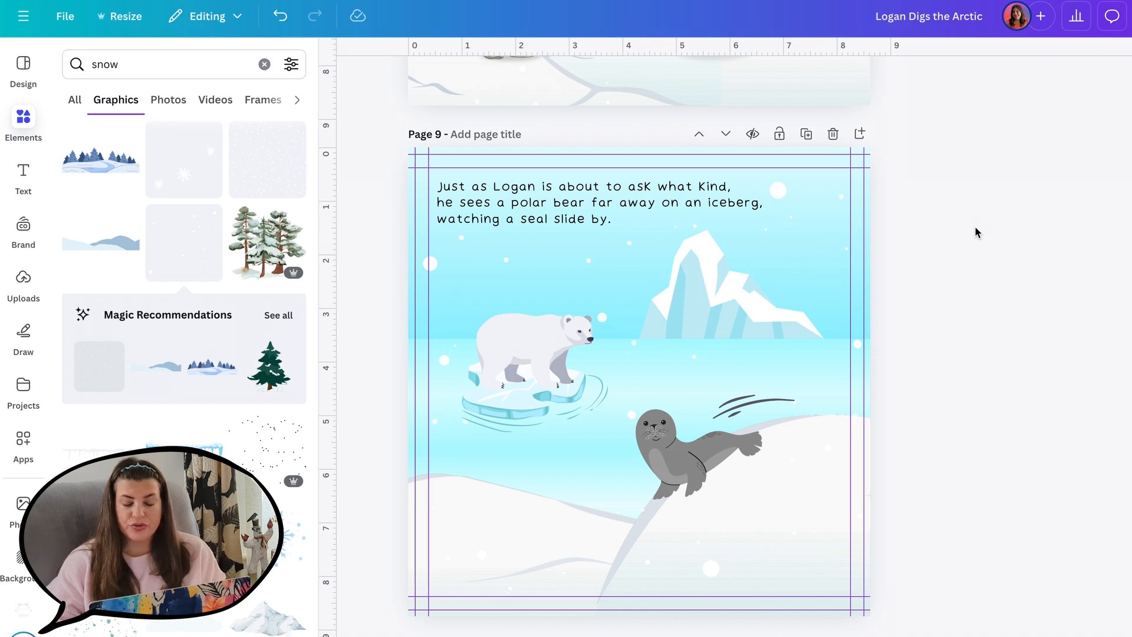
Search the graphics for "tree with snow" and place an enlarged snow-covered pine in page 9's lower-right corner.
click(157, 65)
key(ctrl+a)
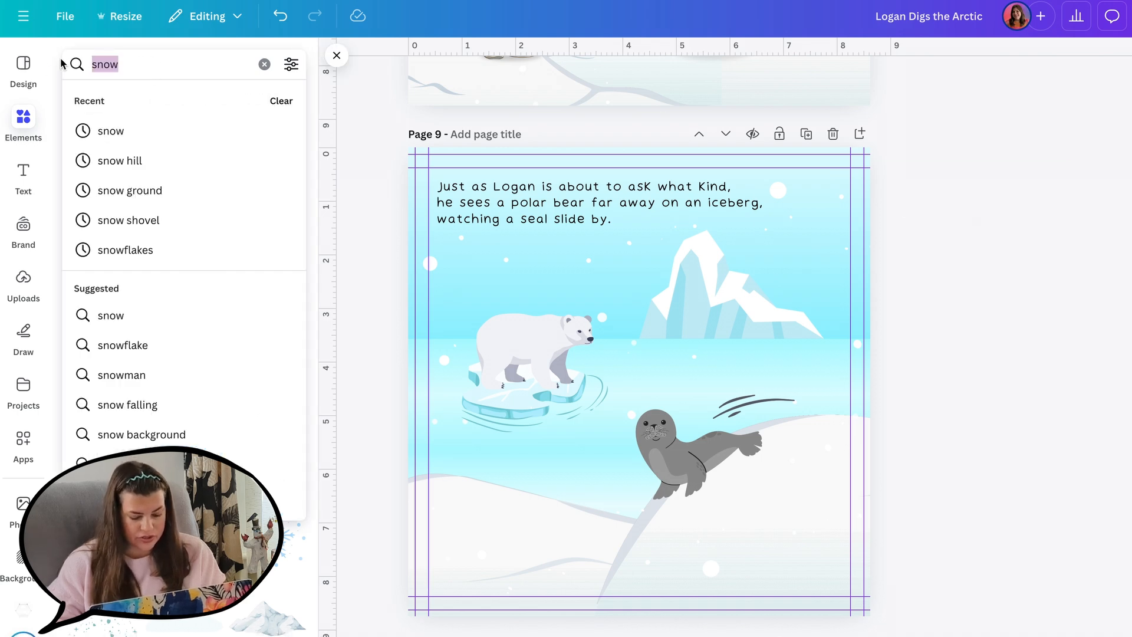
text(tree with snow)
key(Return)
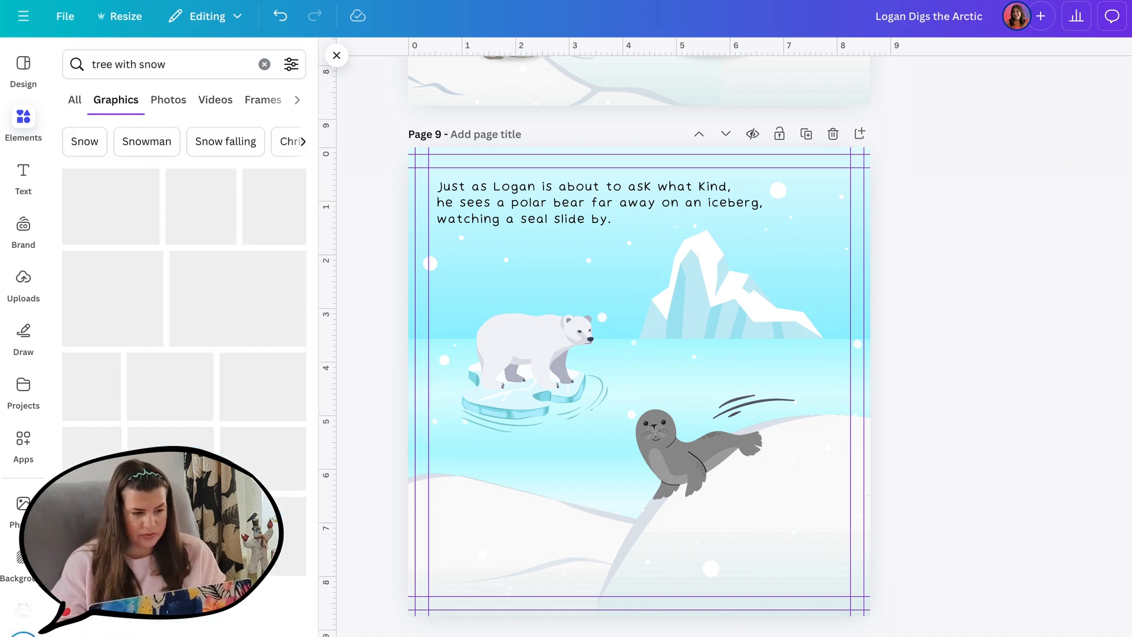
scroll(162, 304, down, 1)
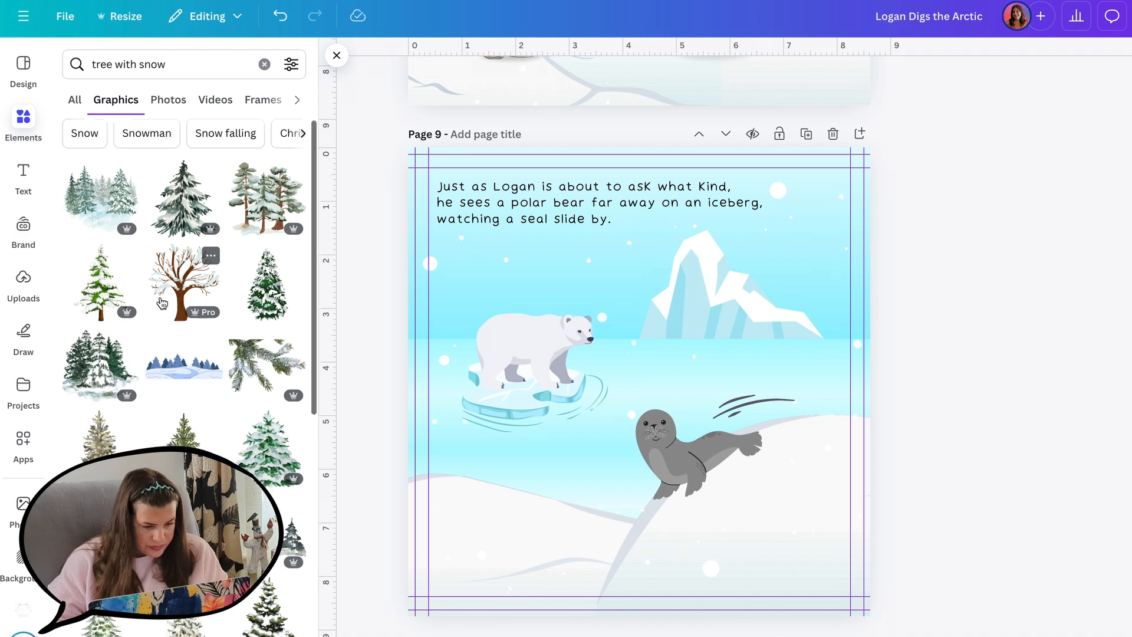
scroll(162, 304, down, 3)
click(108, 304)
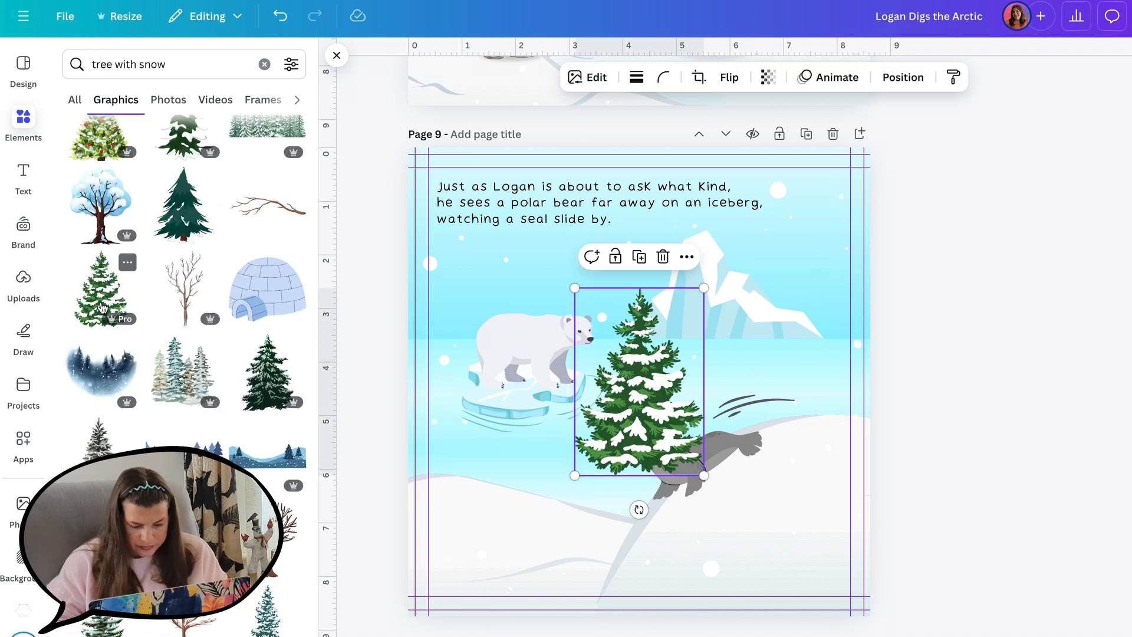
drag(704, 476, 879, 625)
mouse_move(711, 509)
mouse_down()
mouse_move(826, 458)
mouse_move(864, 460)
mouse_move(826, 536)
mouse_move(827, 511)
mouse_up()
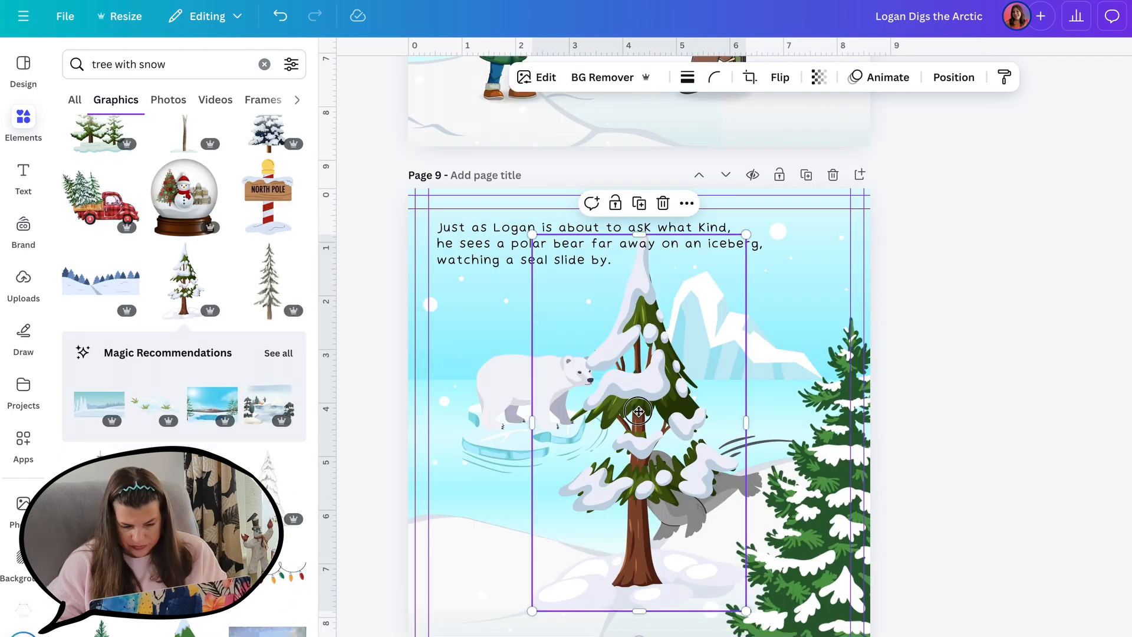
Place a tall snow-laden tree at page 8's left edge and move the boy to the right of it.
drag(654, 484, 564, 356)
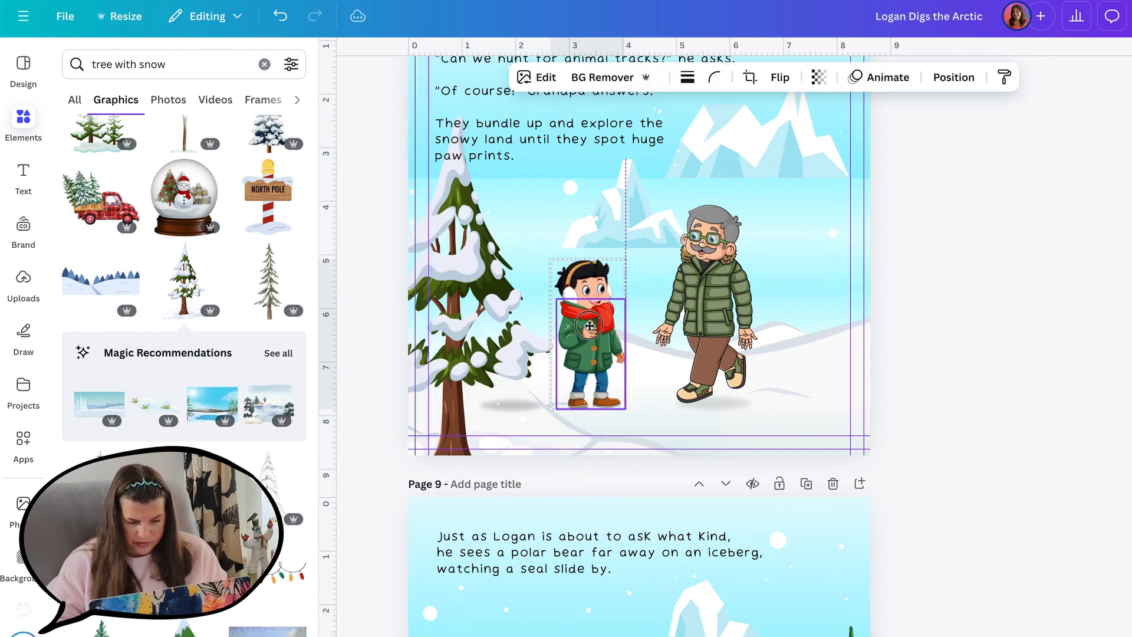
scroll(564, 356, up, 2)
drag(456, 449, 455, 419)
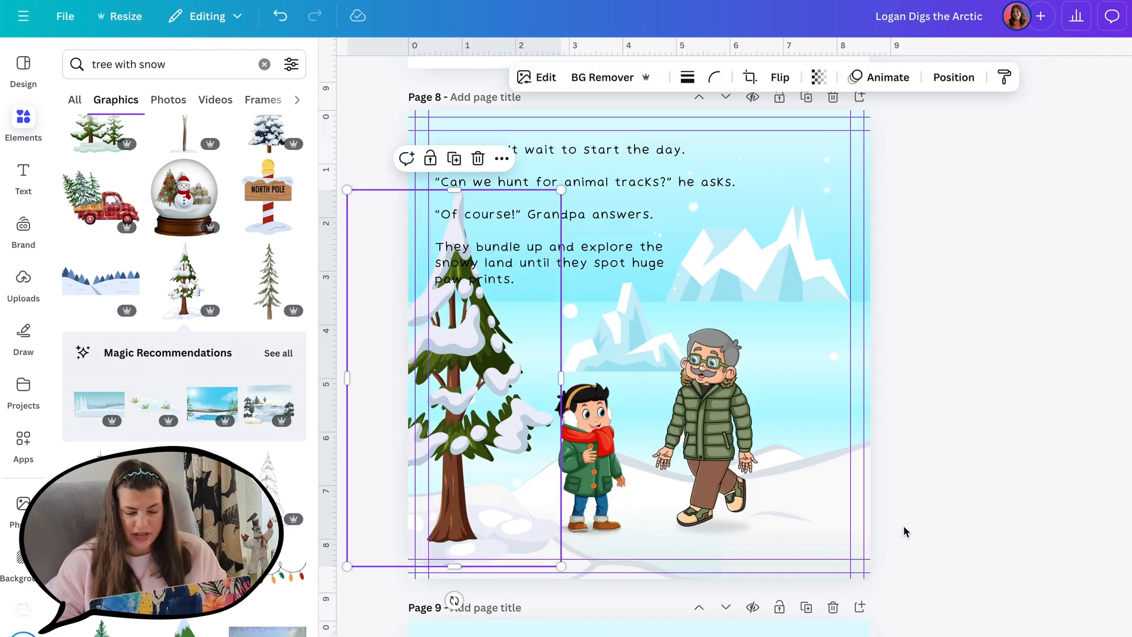
click(987, 485)
Nudge the boy slightly closer to Grandpa and shift page 8's story text right, clear of the treetop.
click(584, 460)
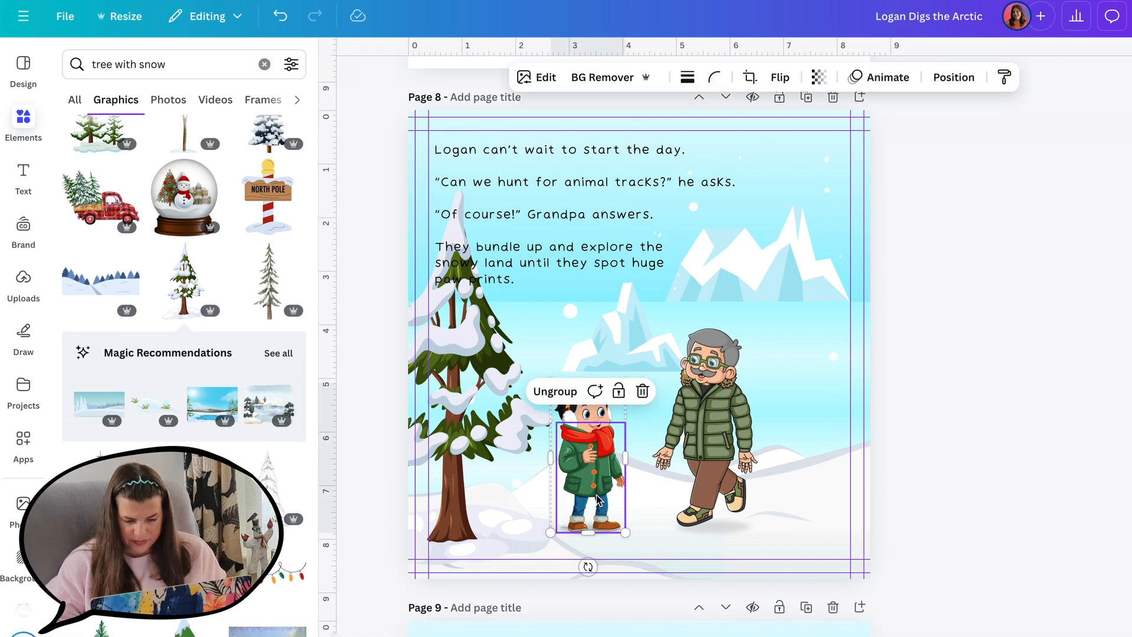
drag(596, 499, 608, 499)
click(532, 203)
drag(532, 203, 581, 200)
click(914, 313)
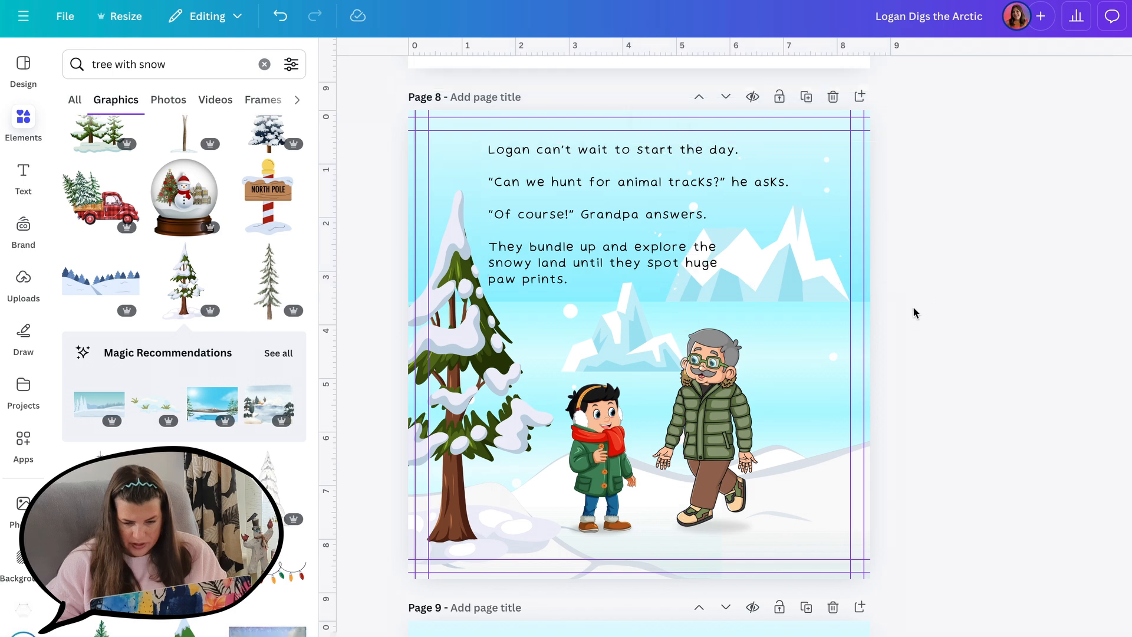
Move page 8's large iceberg right until it clears the story text and overhangs the page edge.
click(796, 298)
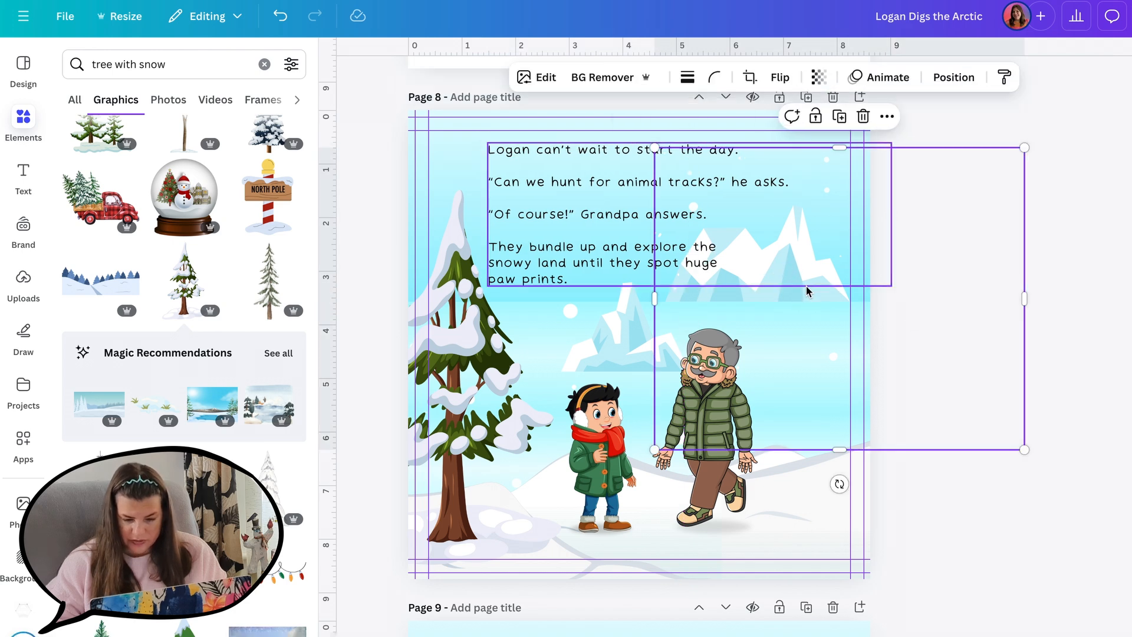
click(796, 277)
drag(796, 268, 820, 271)
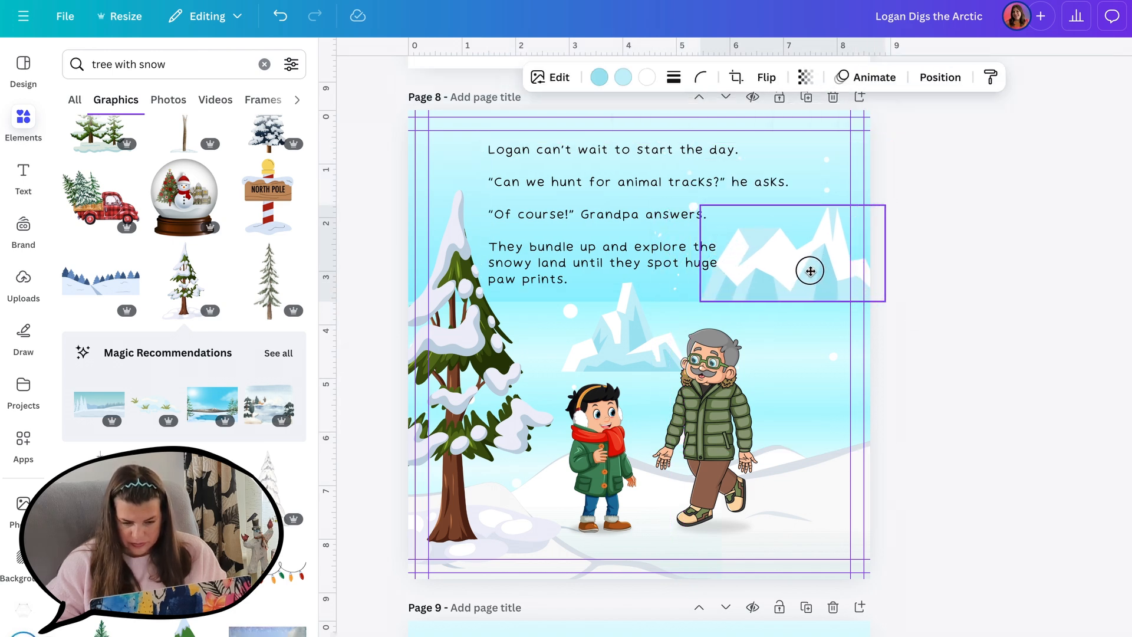
scroll(809, 270, down, 4)
scroll(799, 258, up, 4)
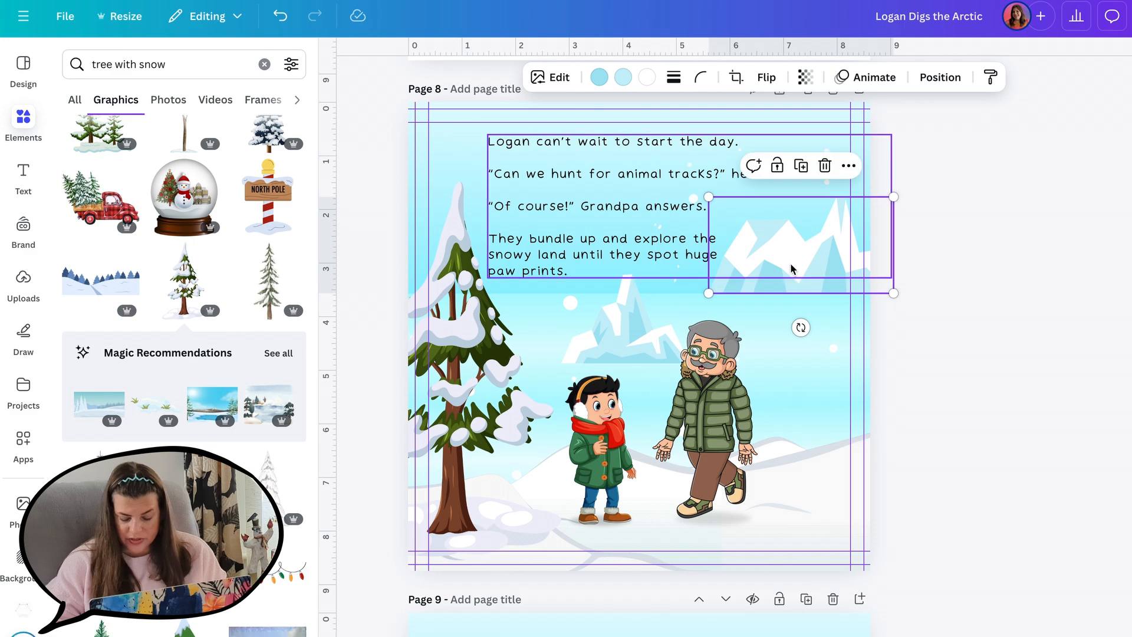
drag(814, 285, 826, 290)
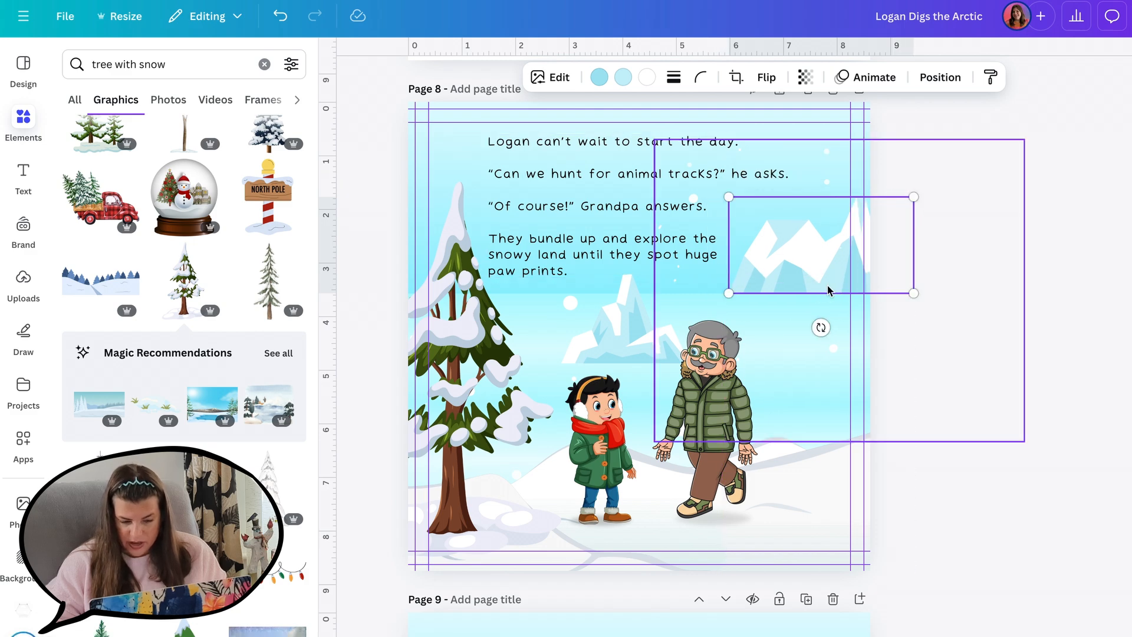
scroll(876, 387, down, 5)
scroll(878, 390, up, 5)
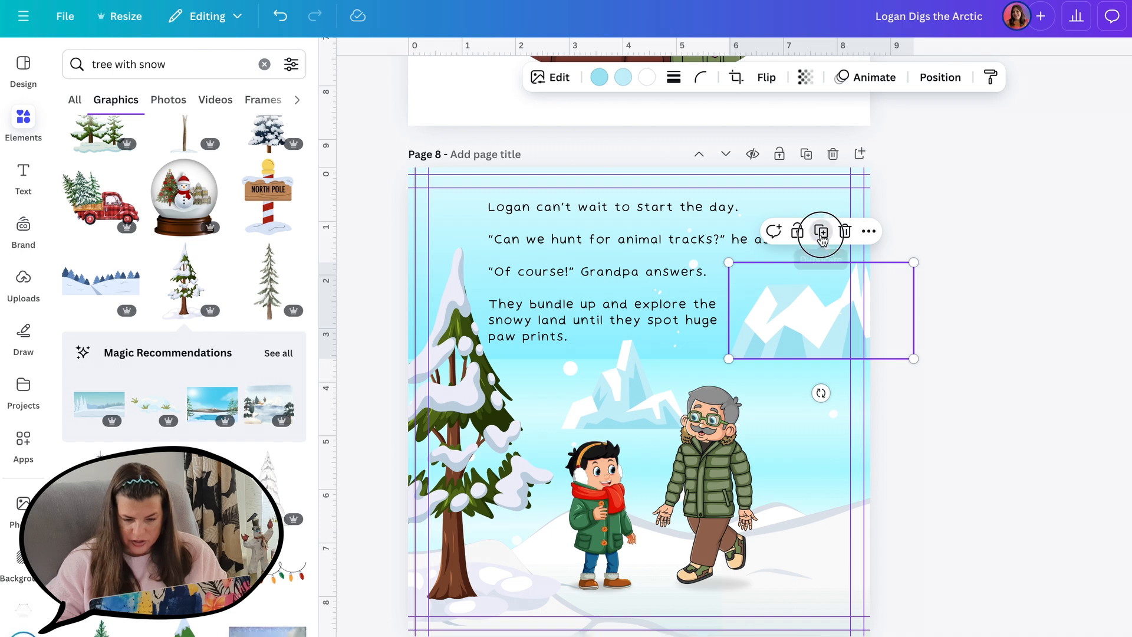
Duplicate the large iceberg exactly over the original and crop the copy to the part overhanging page 8's right edge.
click(820, 231)
drag(813, 335, 811, 326)
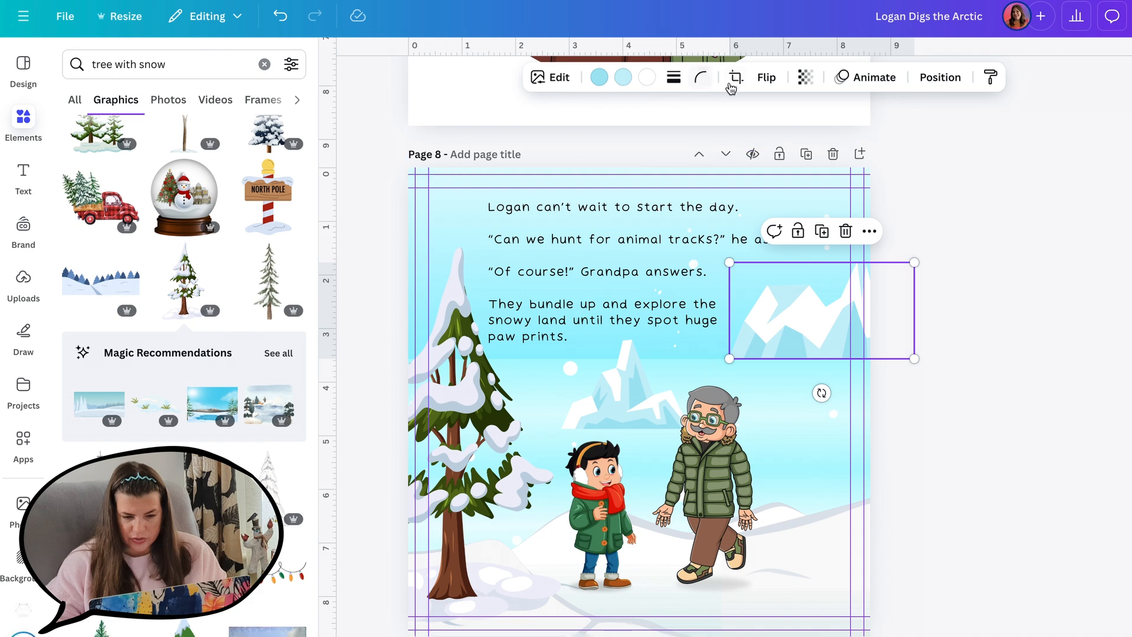
click(736, 82)
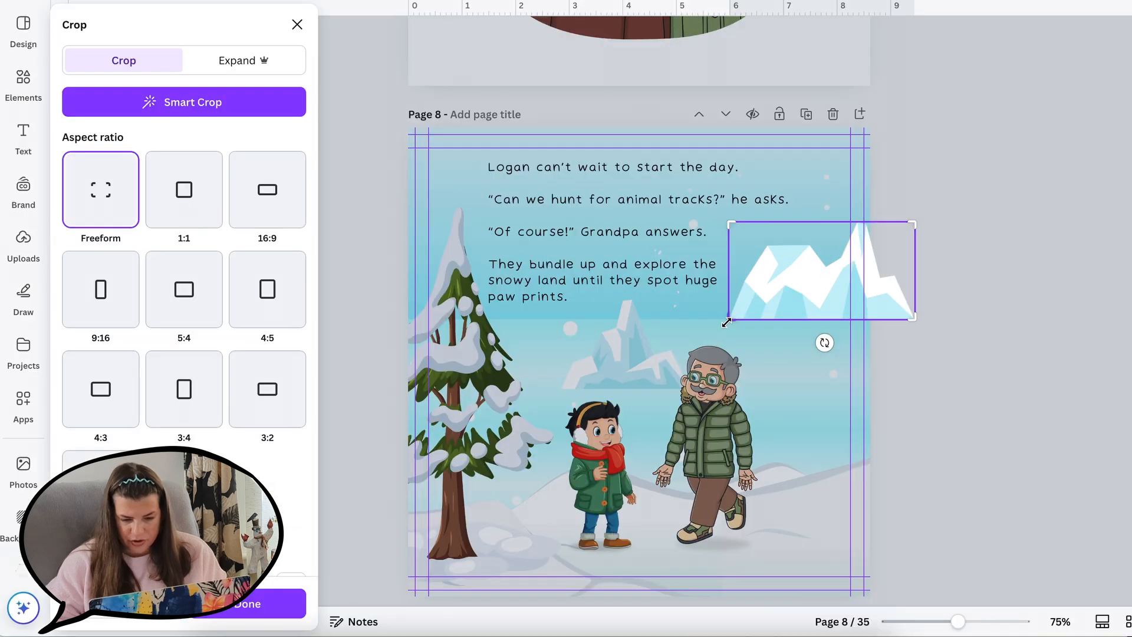
drag(737, 358, 782, 389)
drag(782, 348, 871, 383)
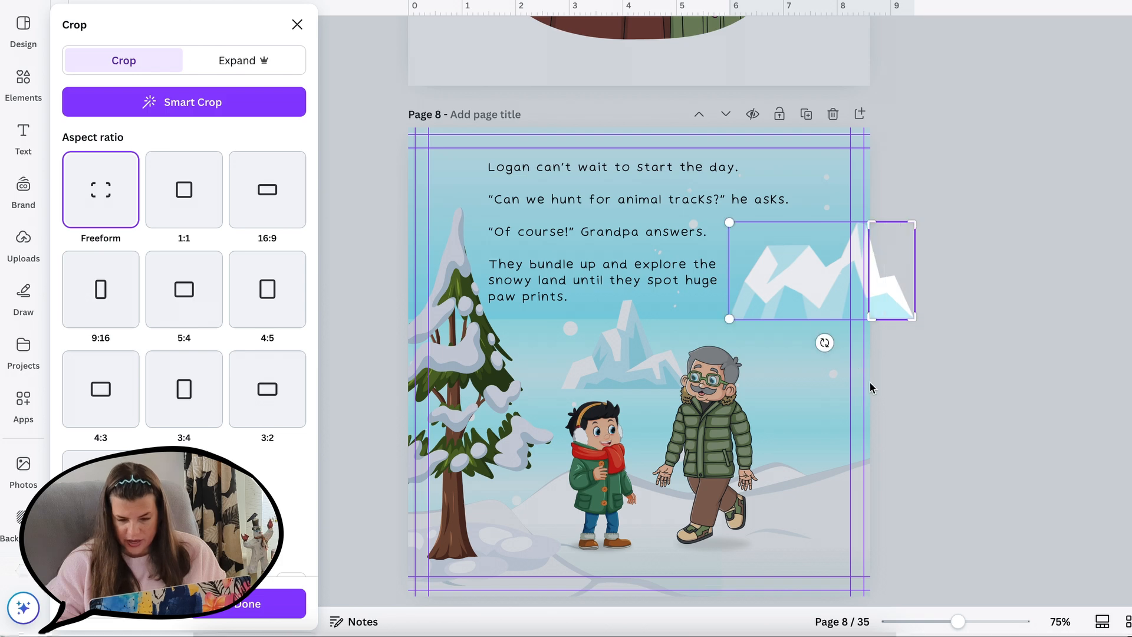
click(264, 603)
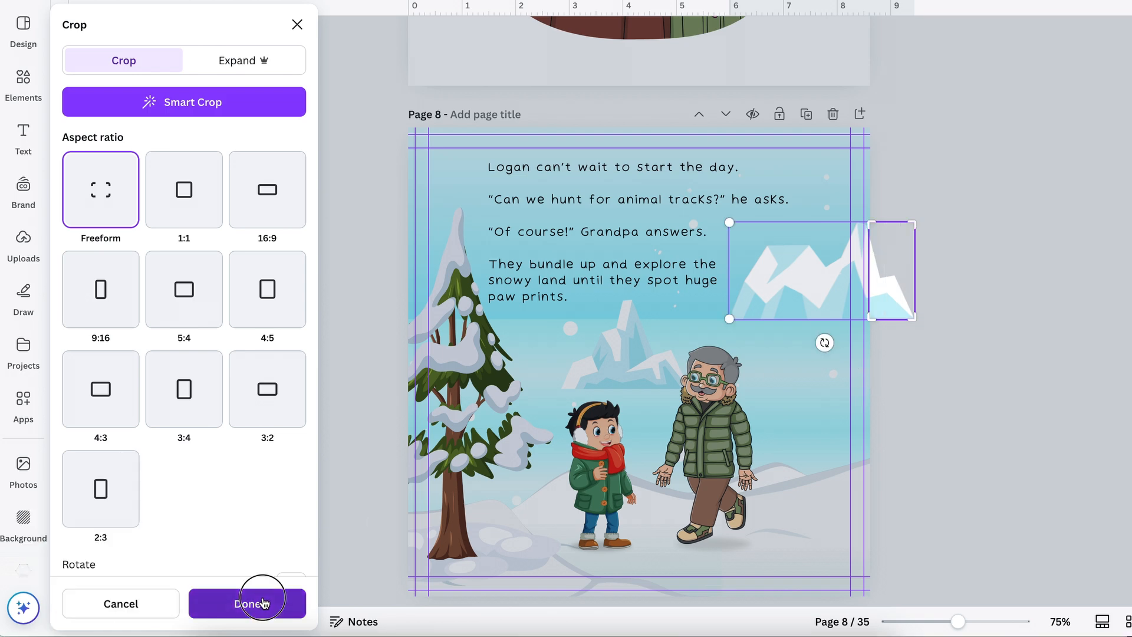
Cut the cropped iceberg piece, paste it onto page 9, and align it with the left edge to continue page 8's iceberg.
key(ctrl+x)
scroll(1050, 275, down, 3)
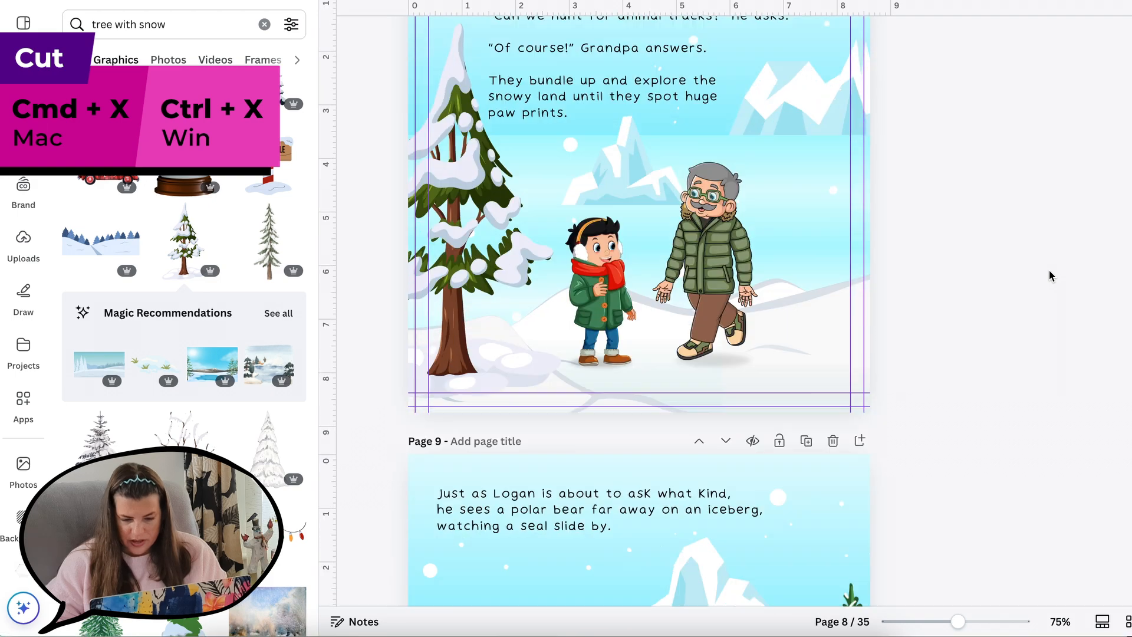
scroll(1049, 270, down, 7)
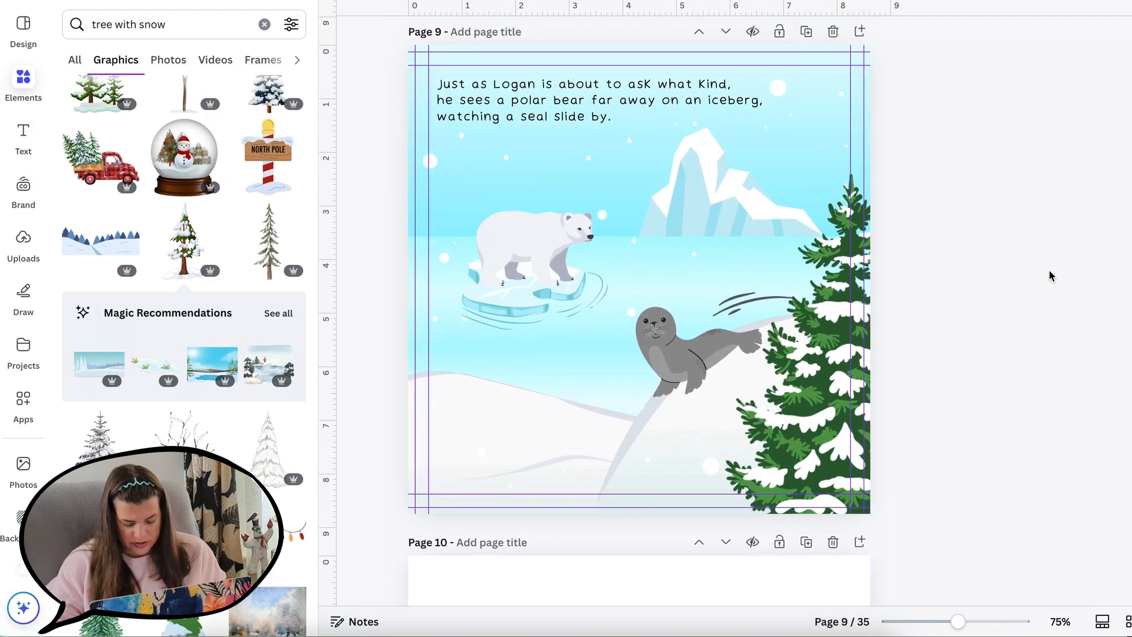
key(ctrl+v)
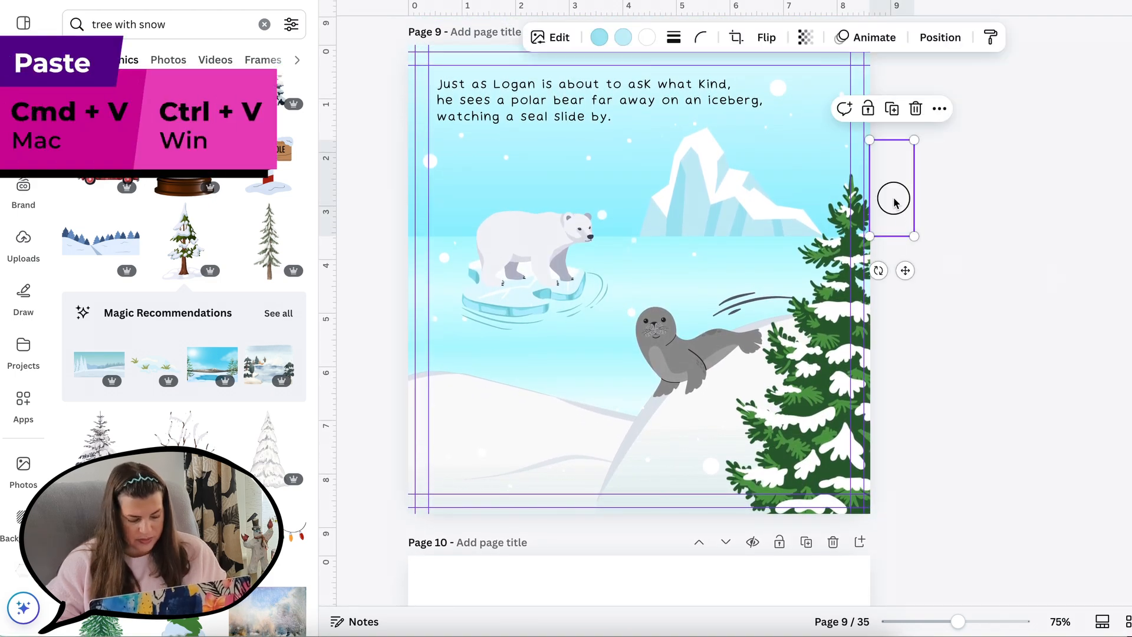
drag(894, 202, 434, 208)
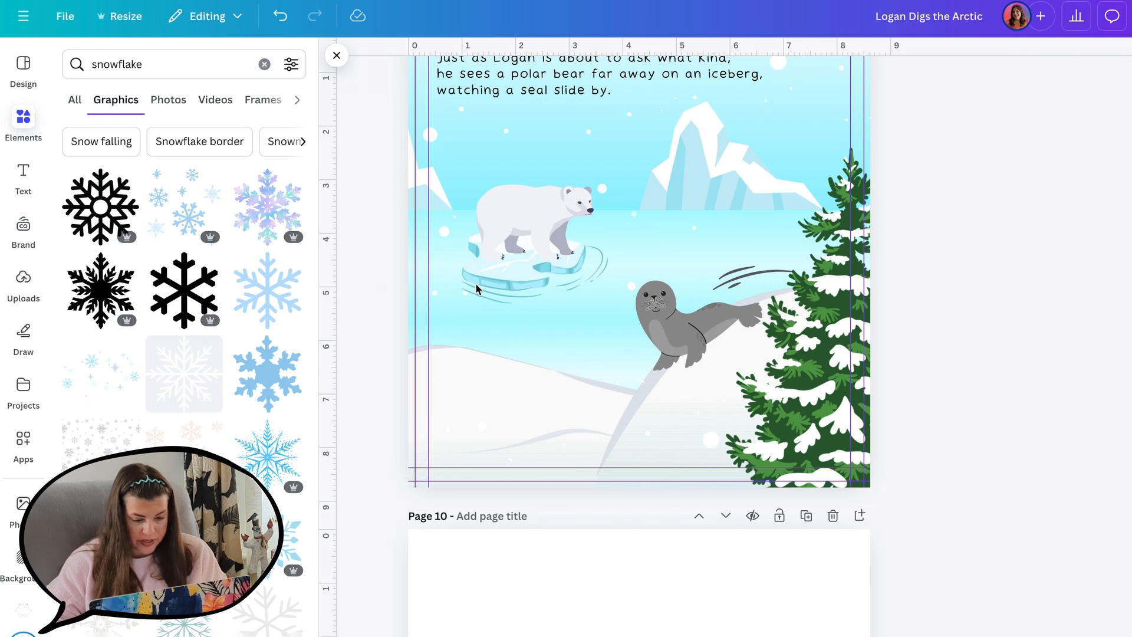
Add a small white snowflake to page 9's sky, between the large iceberg's peak and the snowy treetop.
scroll(637, 265, up, 3)
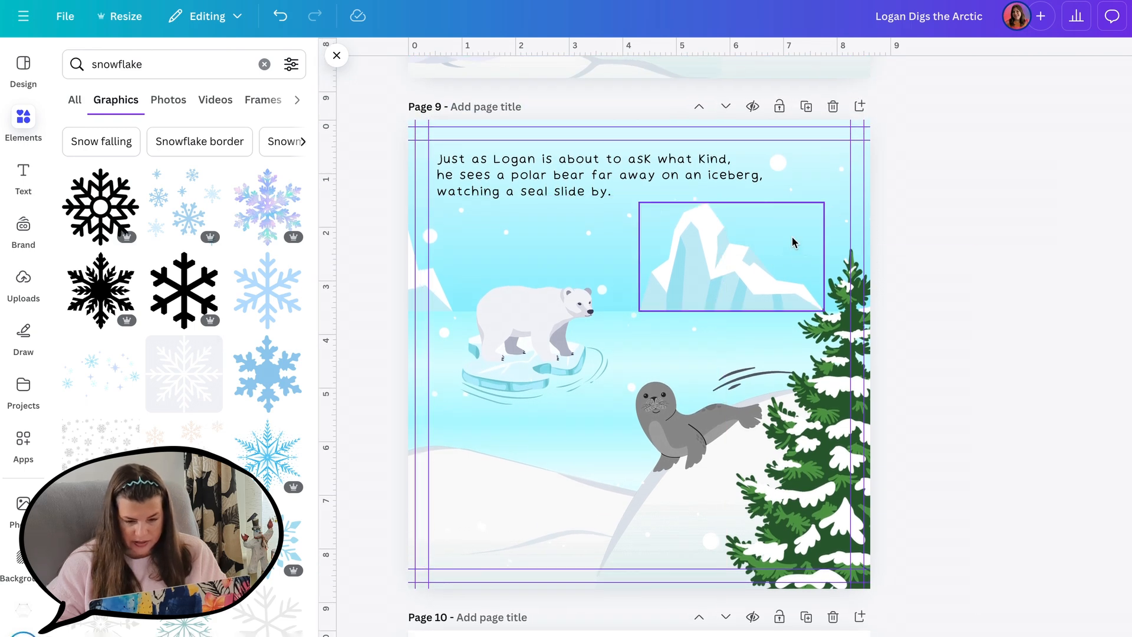
click(244, 368)
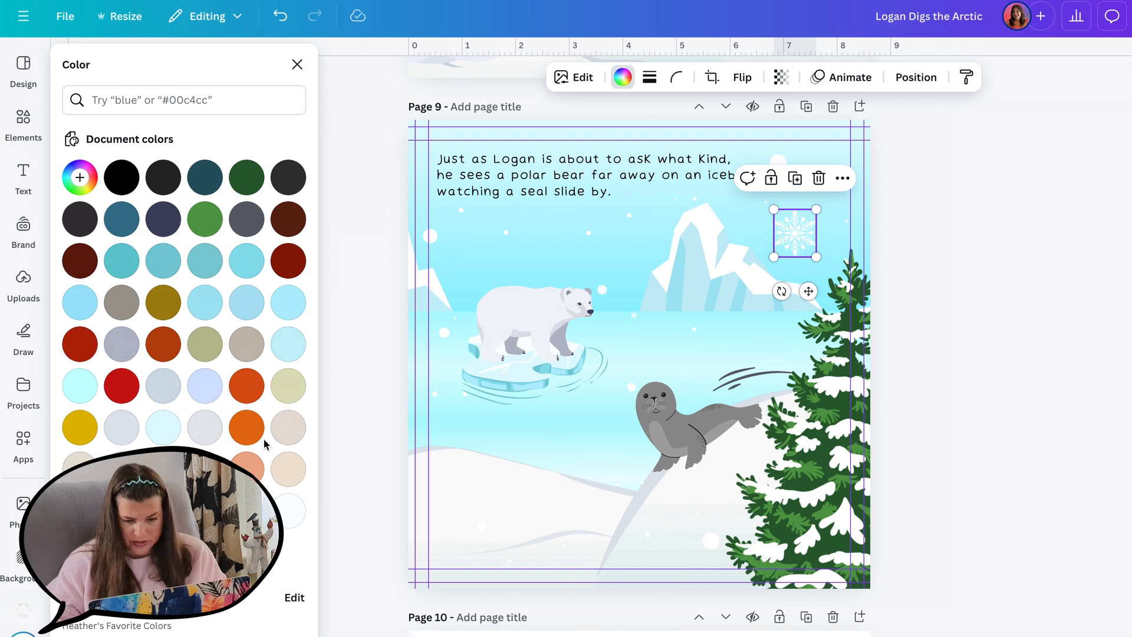
click(991, 235)
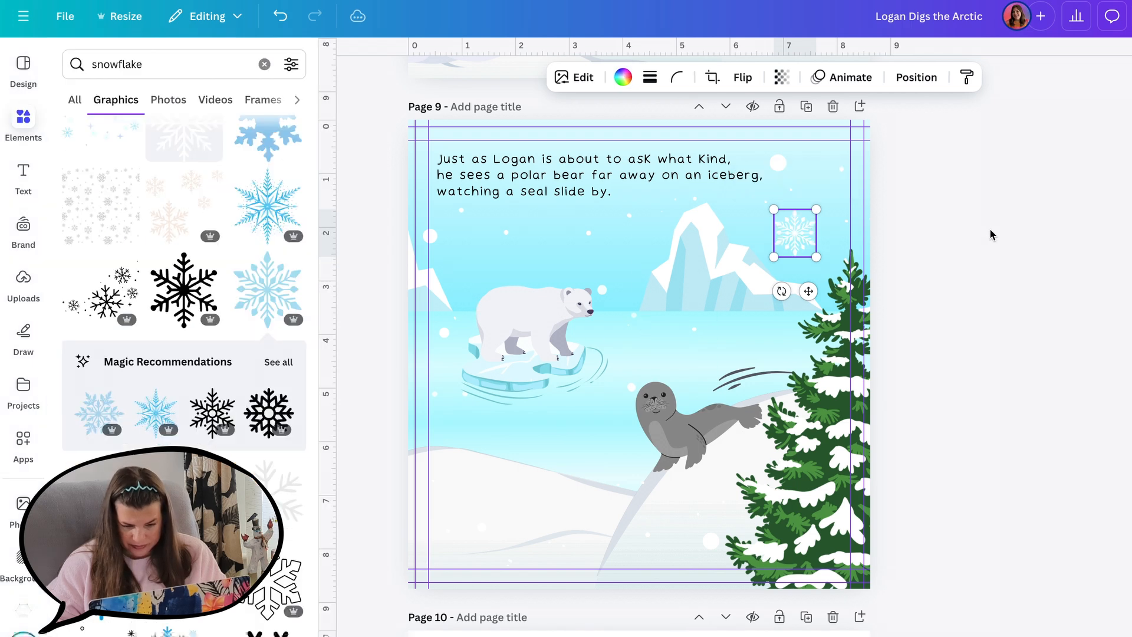
Add two small white snowflakes to page 8, one beside Grandpa and one in the upper corner above the snowy tree.
click(1003, 331)
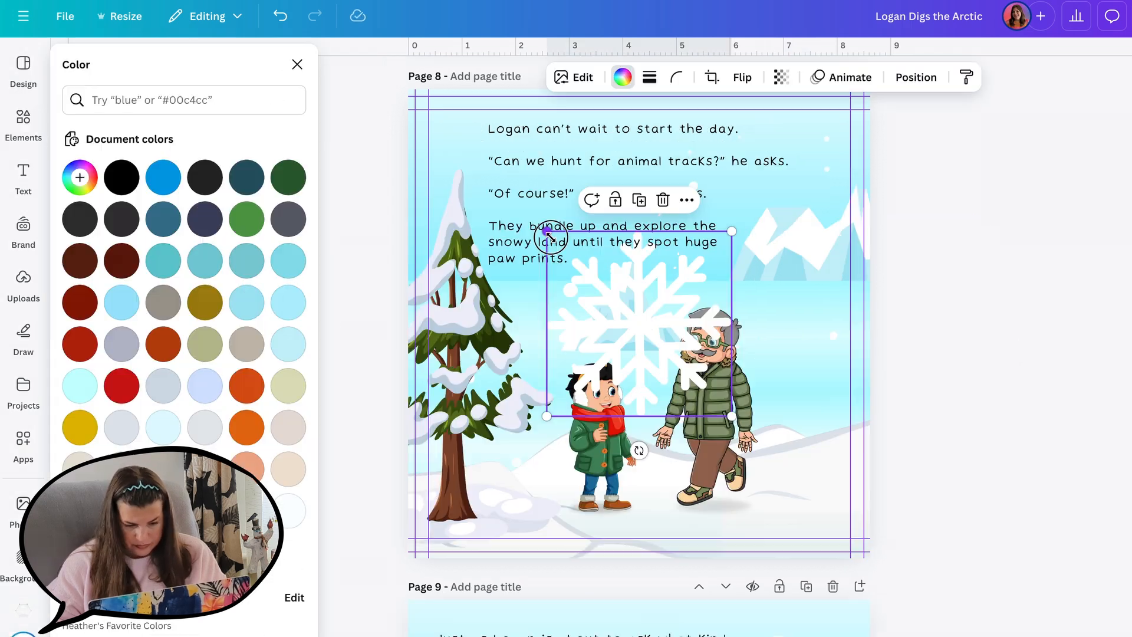
drag(644, 253, 823, 351)
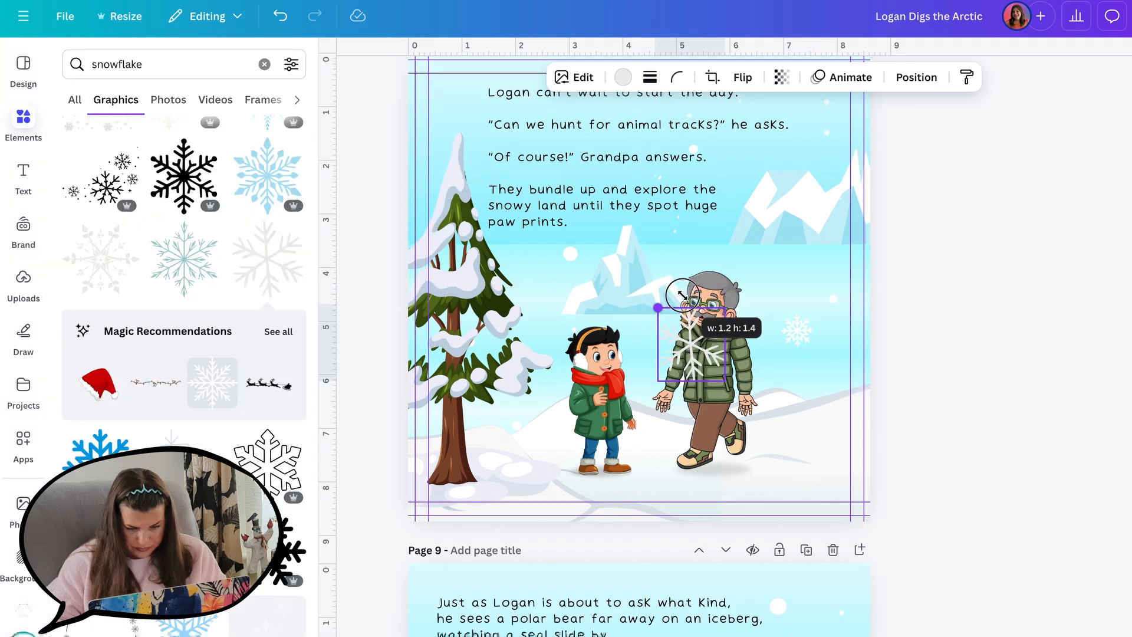
drag(657, 313, 454, 101)
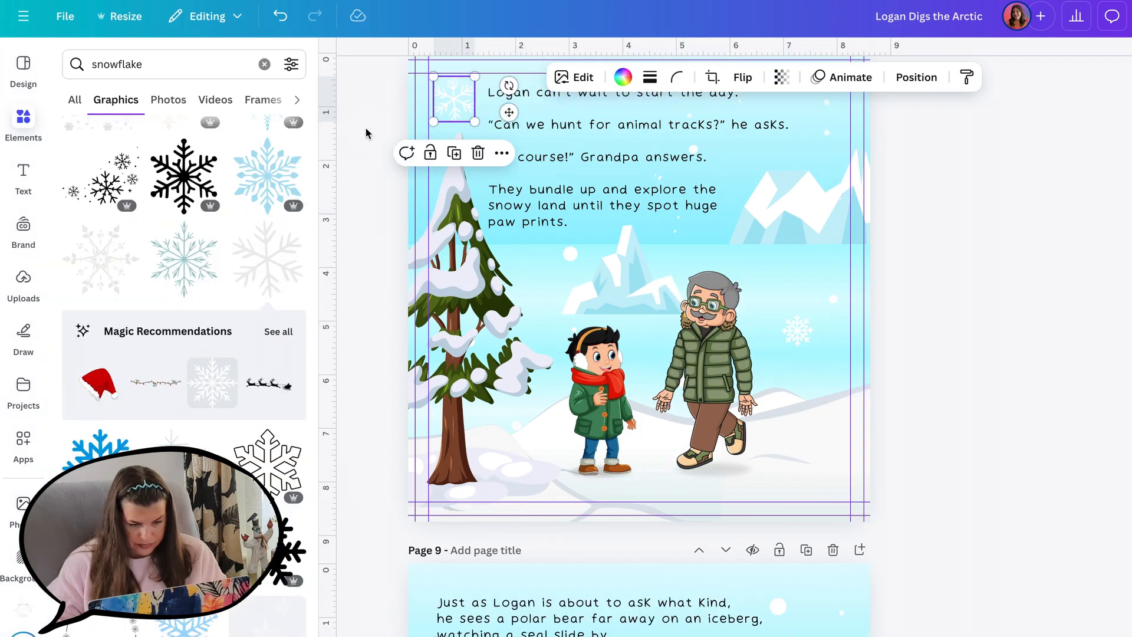
click(366, 128)
scroll(948, 396, up, 2)
scroll(947, 397, down, 8)
scroll(948, 397, down, 2)
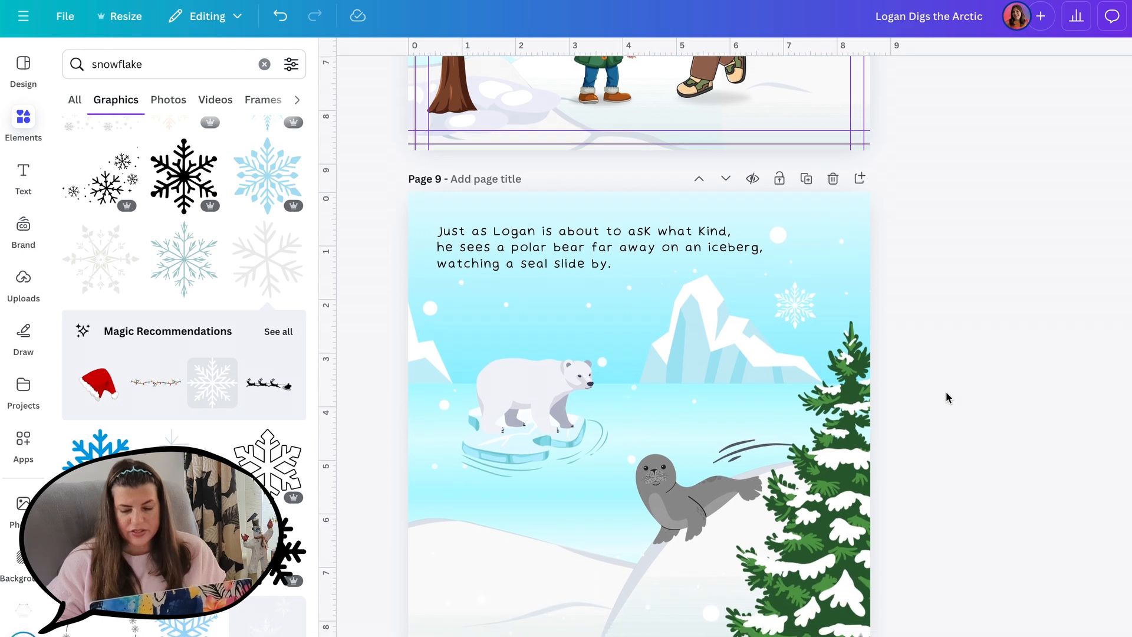
scroll(947, 397, up, 1)
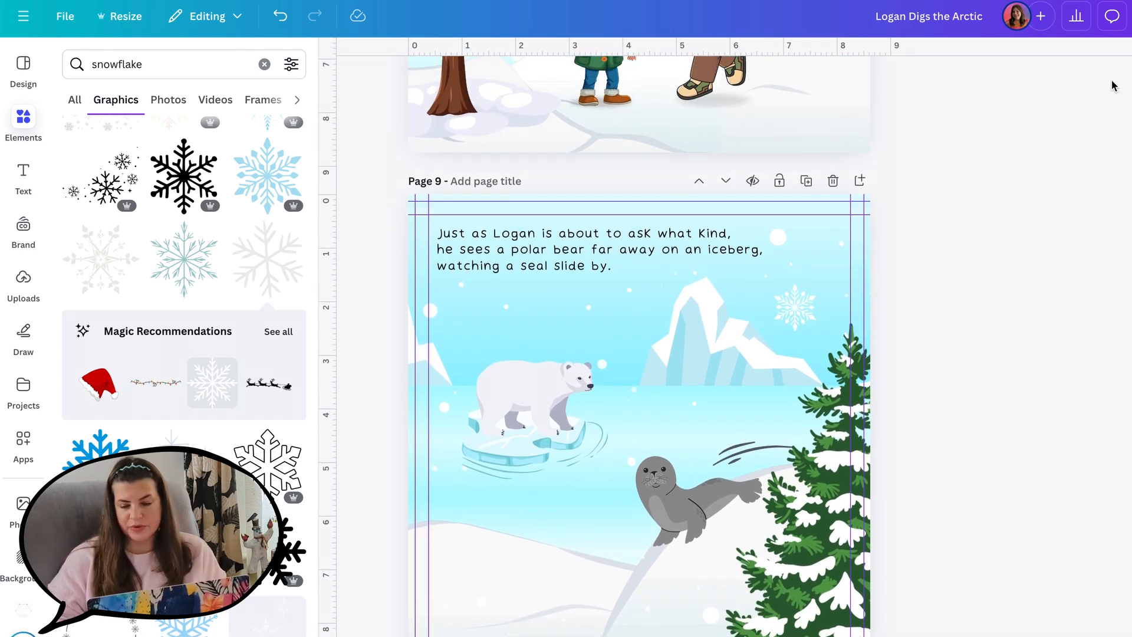
Publish pages 1–10 of the design to Simplebooklet Flip.
click(1129, 18)
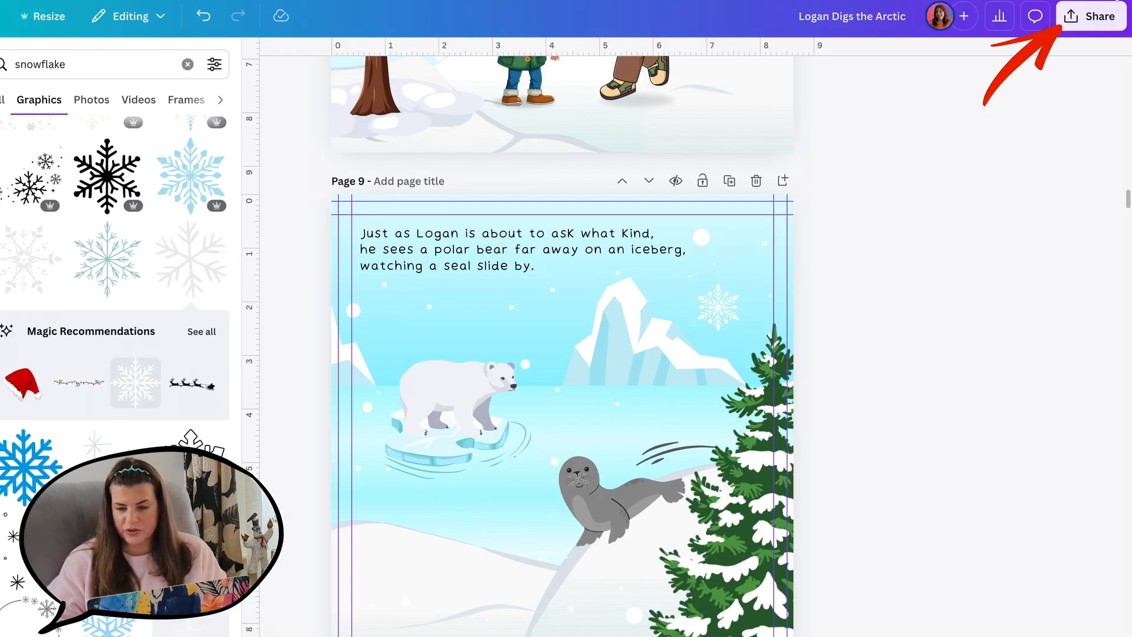
click(1091, 18)
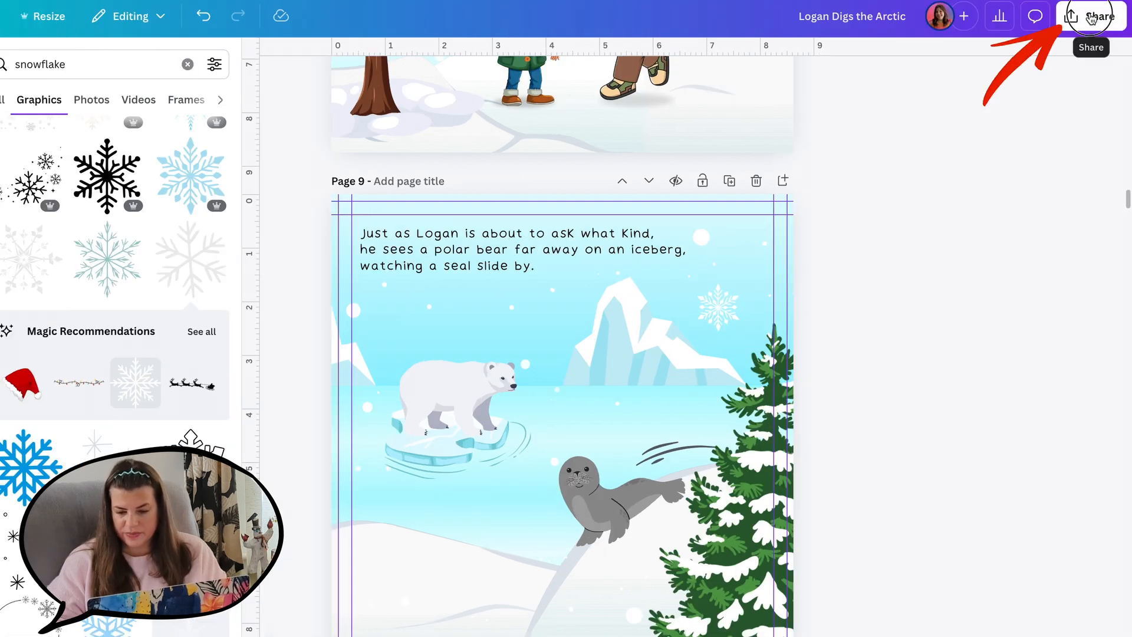
click(1091, 17)
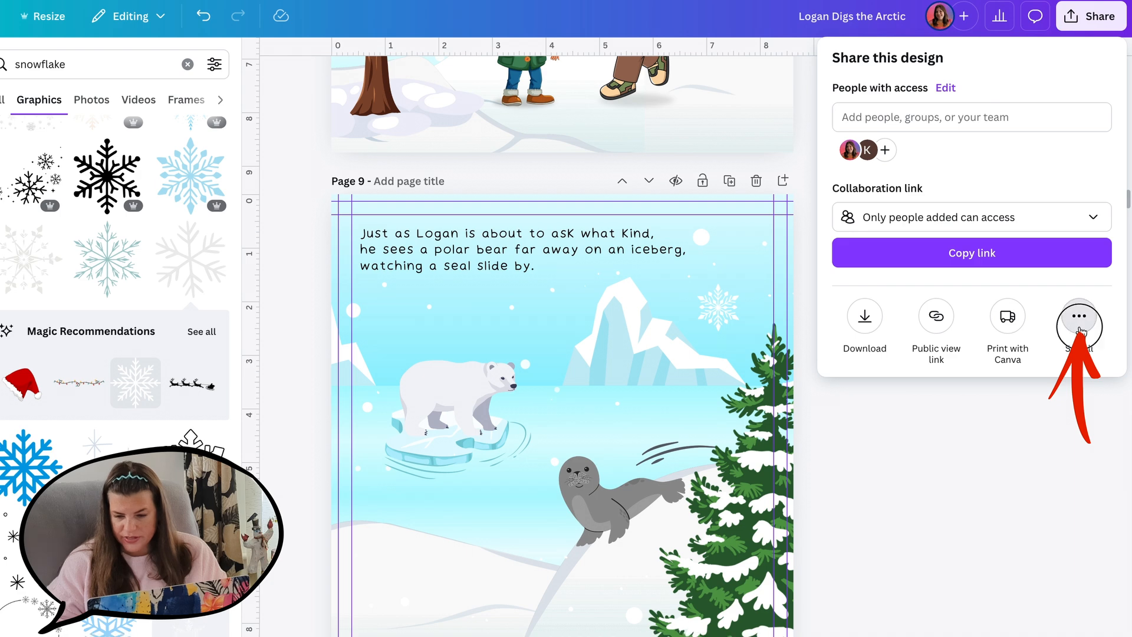
click(1079, 318)
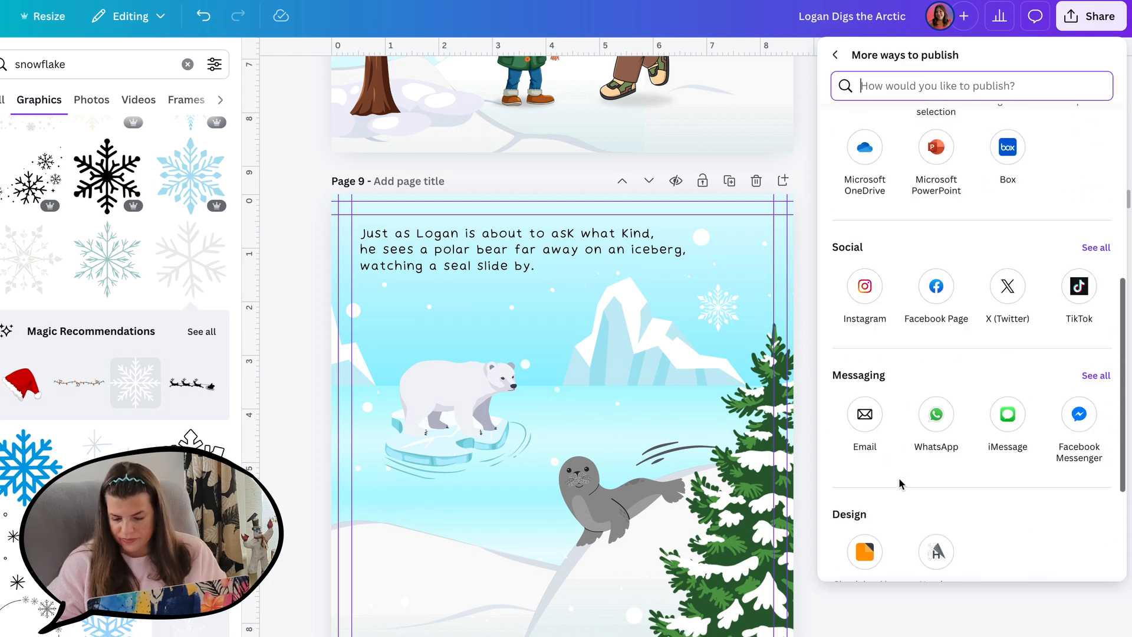
scroll(899, 480, down, 3)
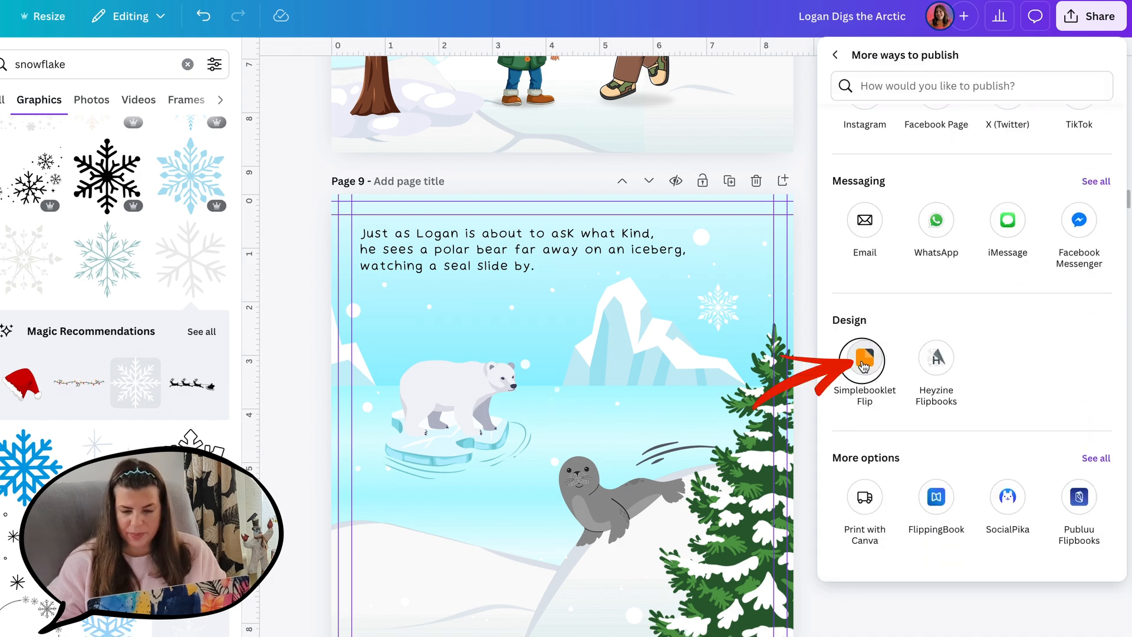
click(864, 366)
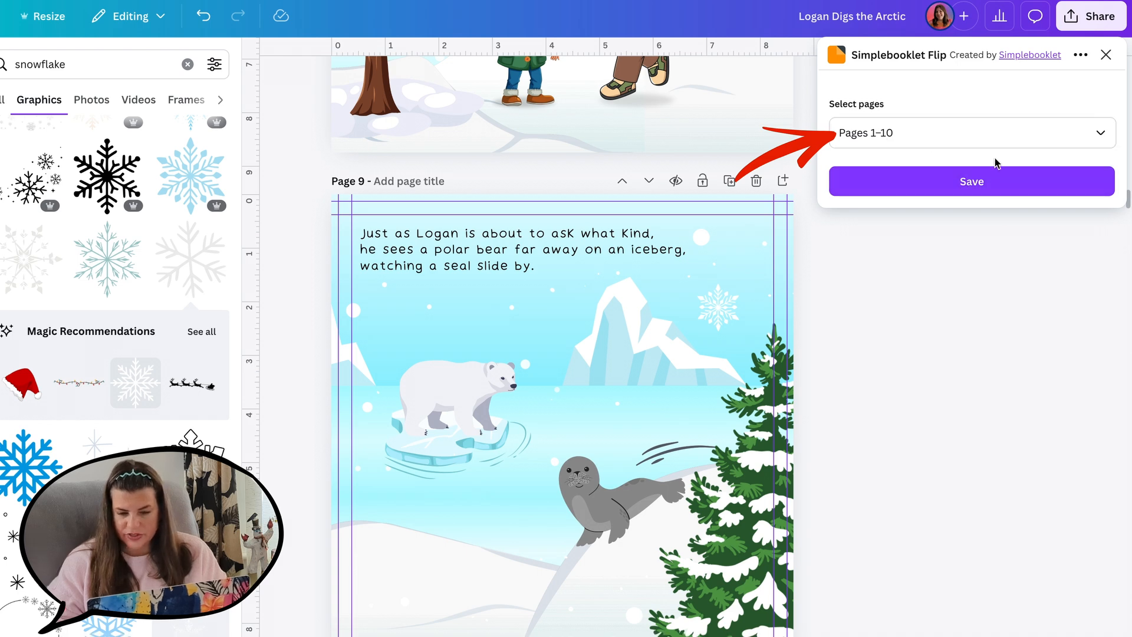
click(988, 188)
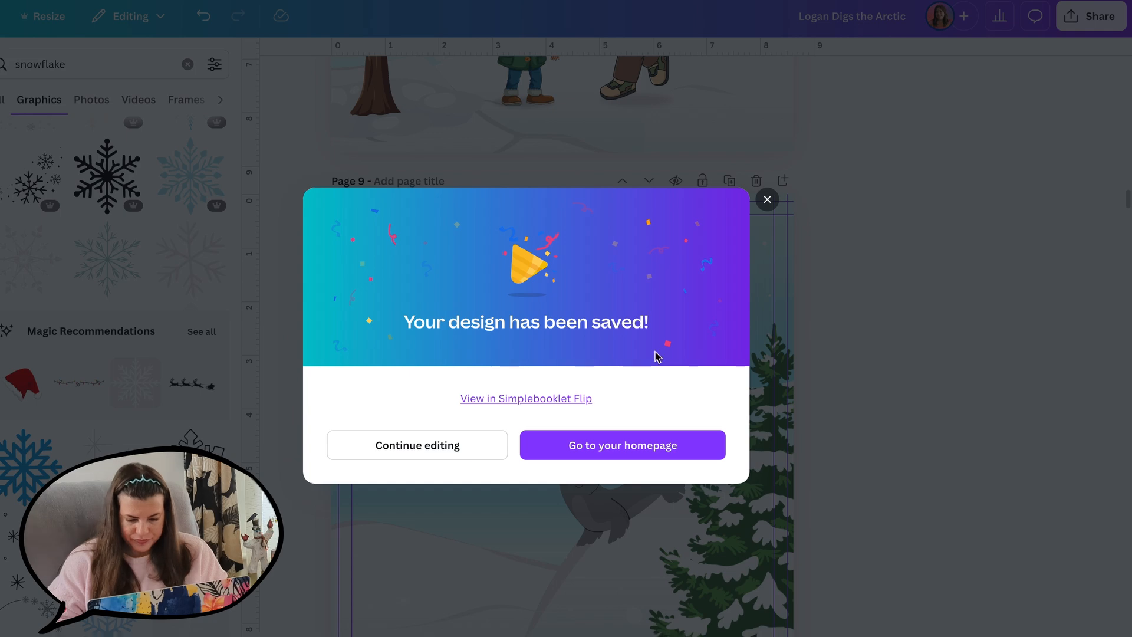
View the saved book in Simplebooklet Flip and page forward to the Arctic spread of pages 8 and 9.
click(516, 401)
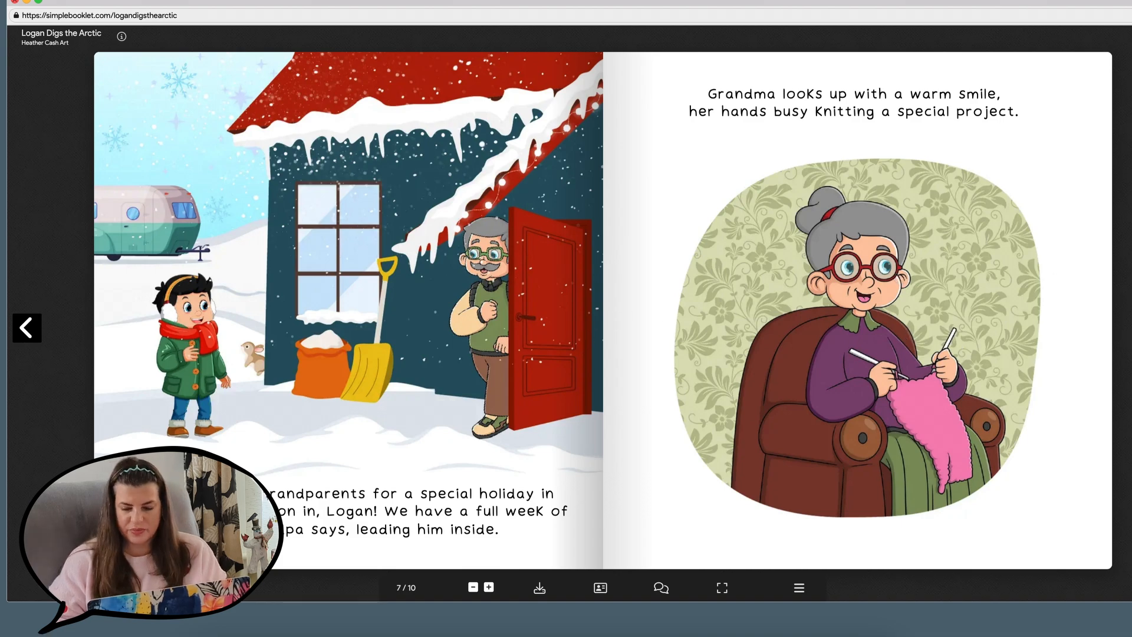
key(Right)
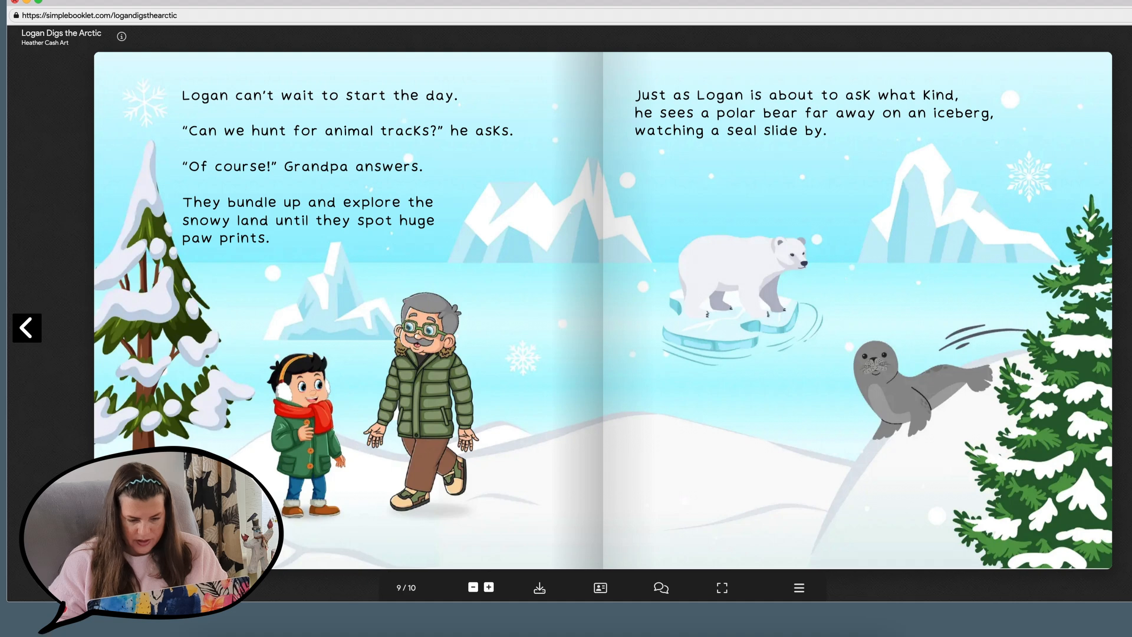